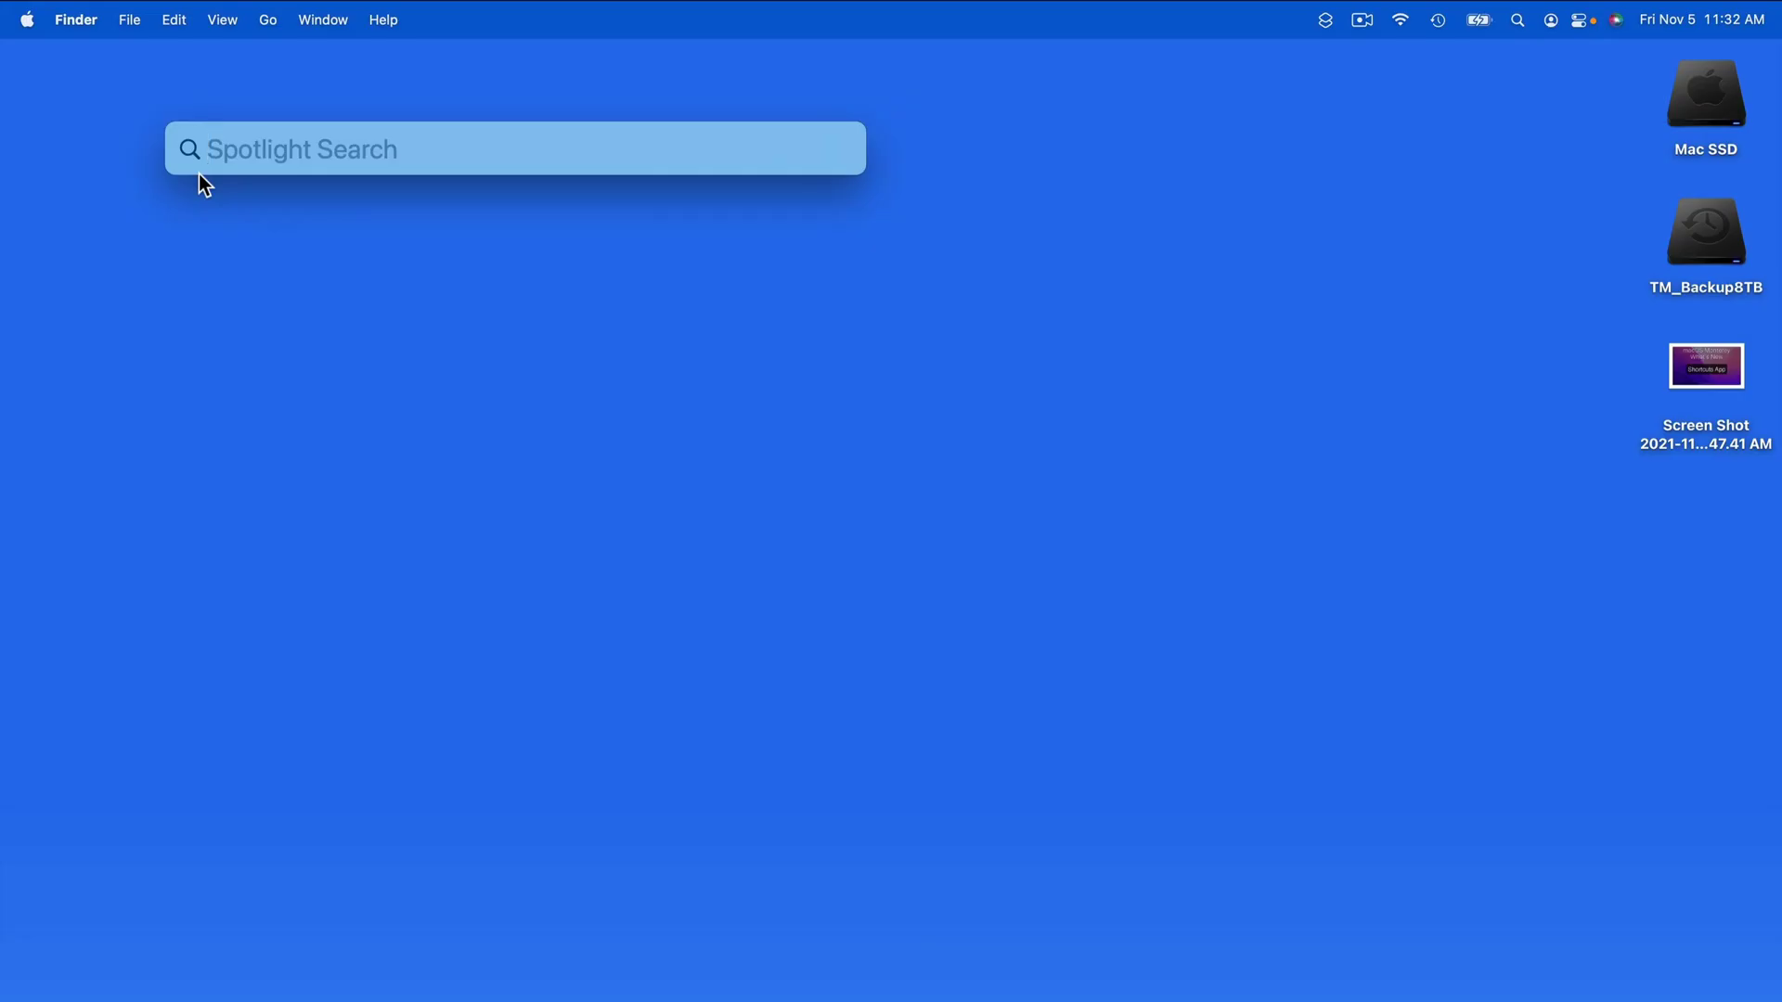
# Step: Launch the Shortcuts app from a Spotlight search for 'shortcuts'
pyautogui.write('shortcuts')
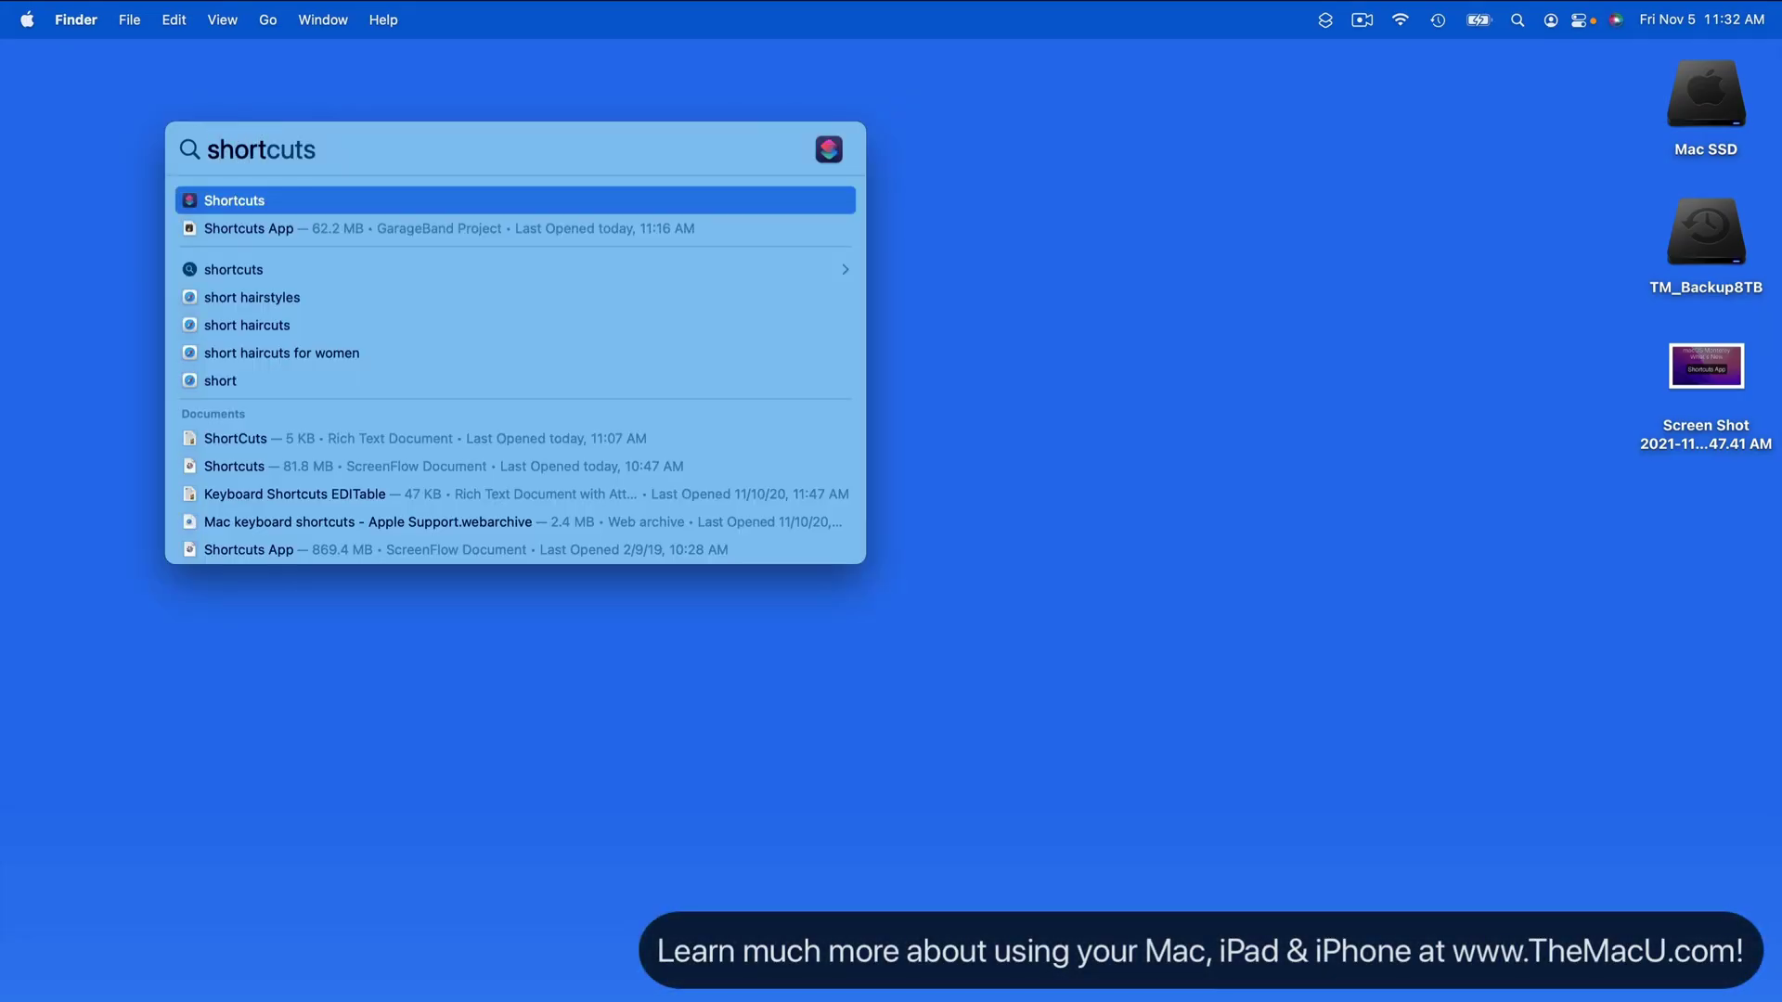
pyautogui.click(221, 200)
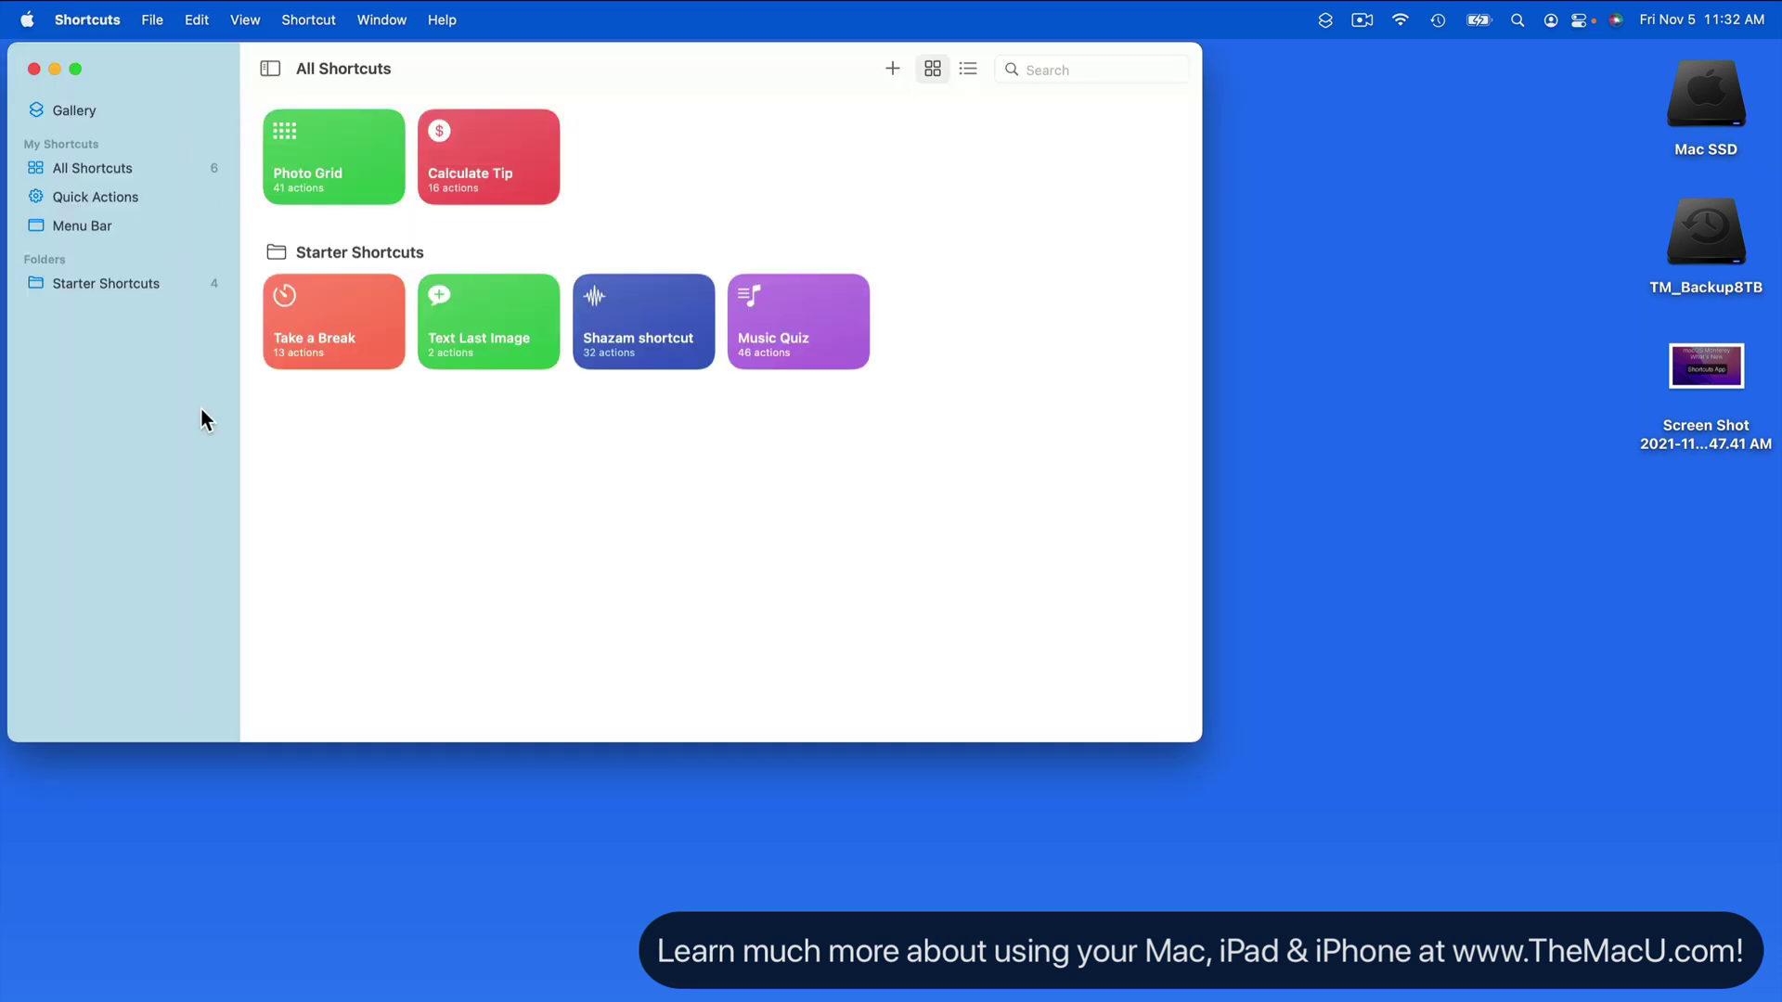
pyautogui.click(141, 168)
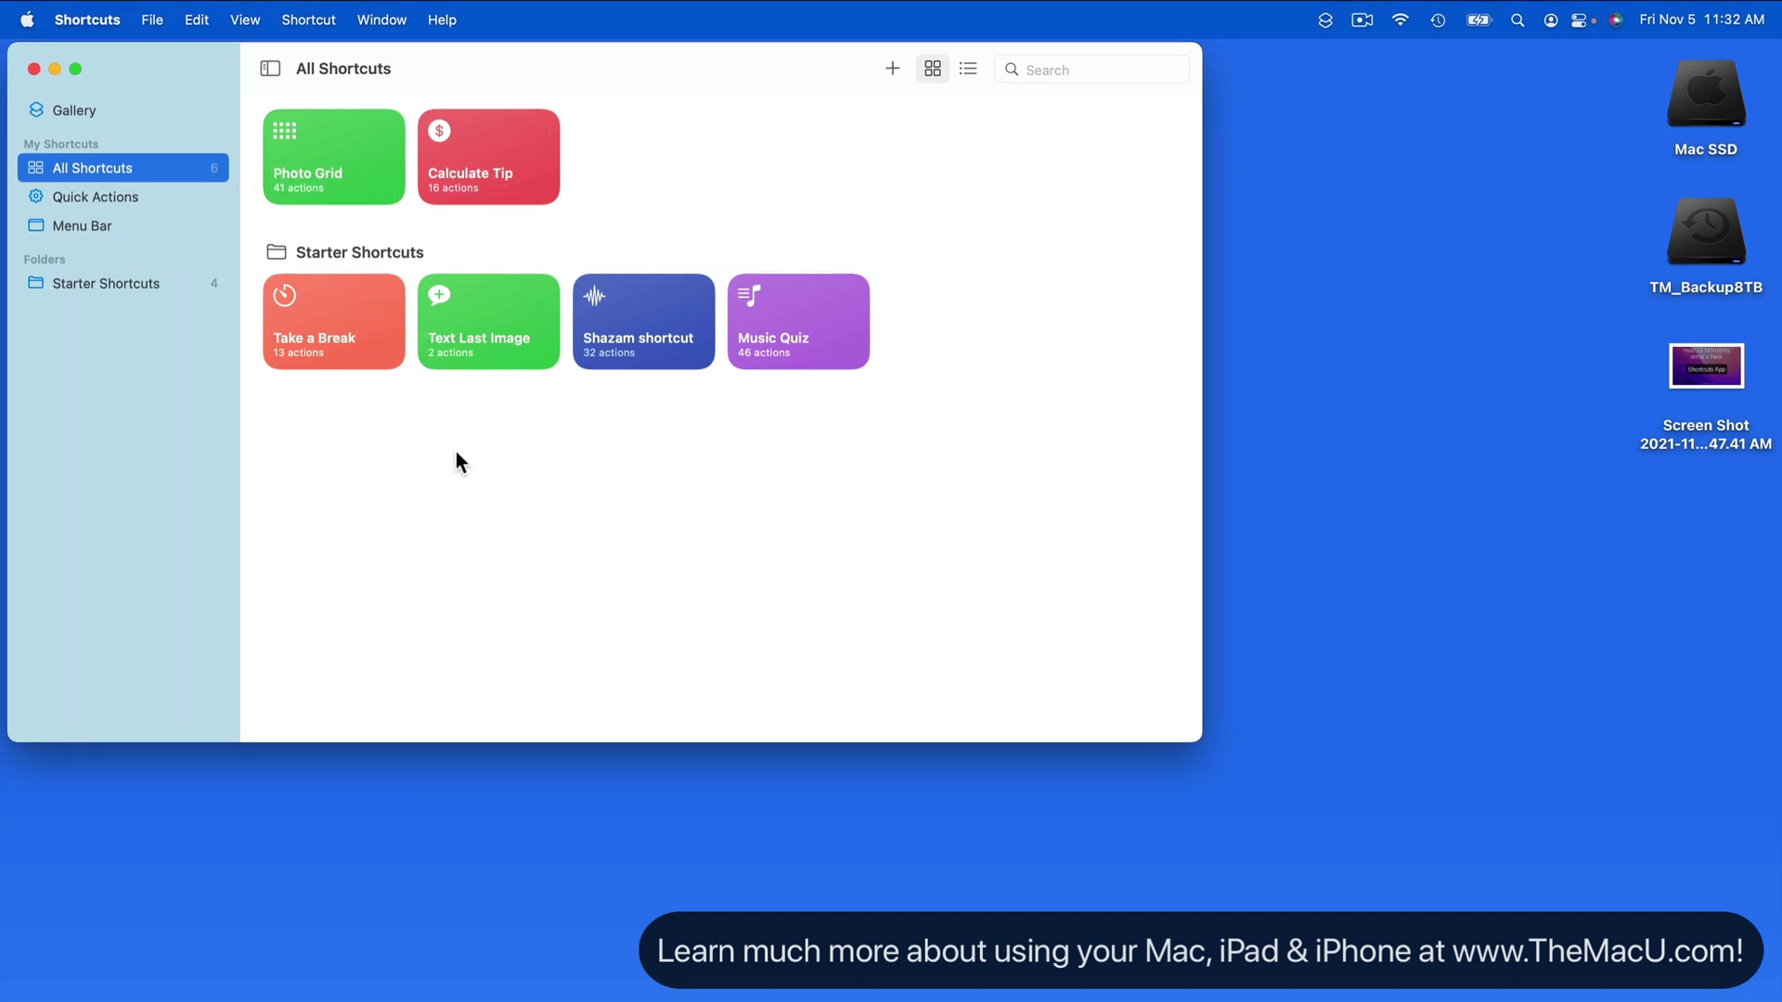
pyautogui.click(84, 20)
pyautogui.click(97, 93)
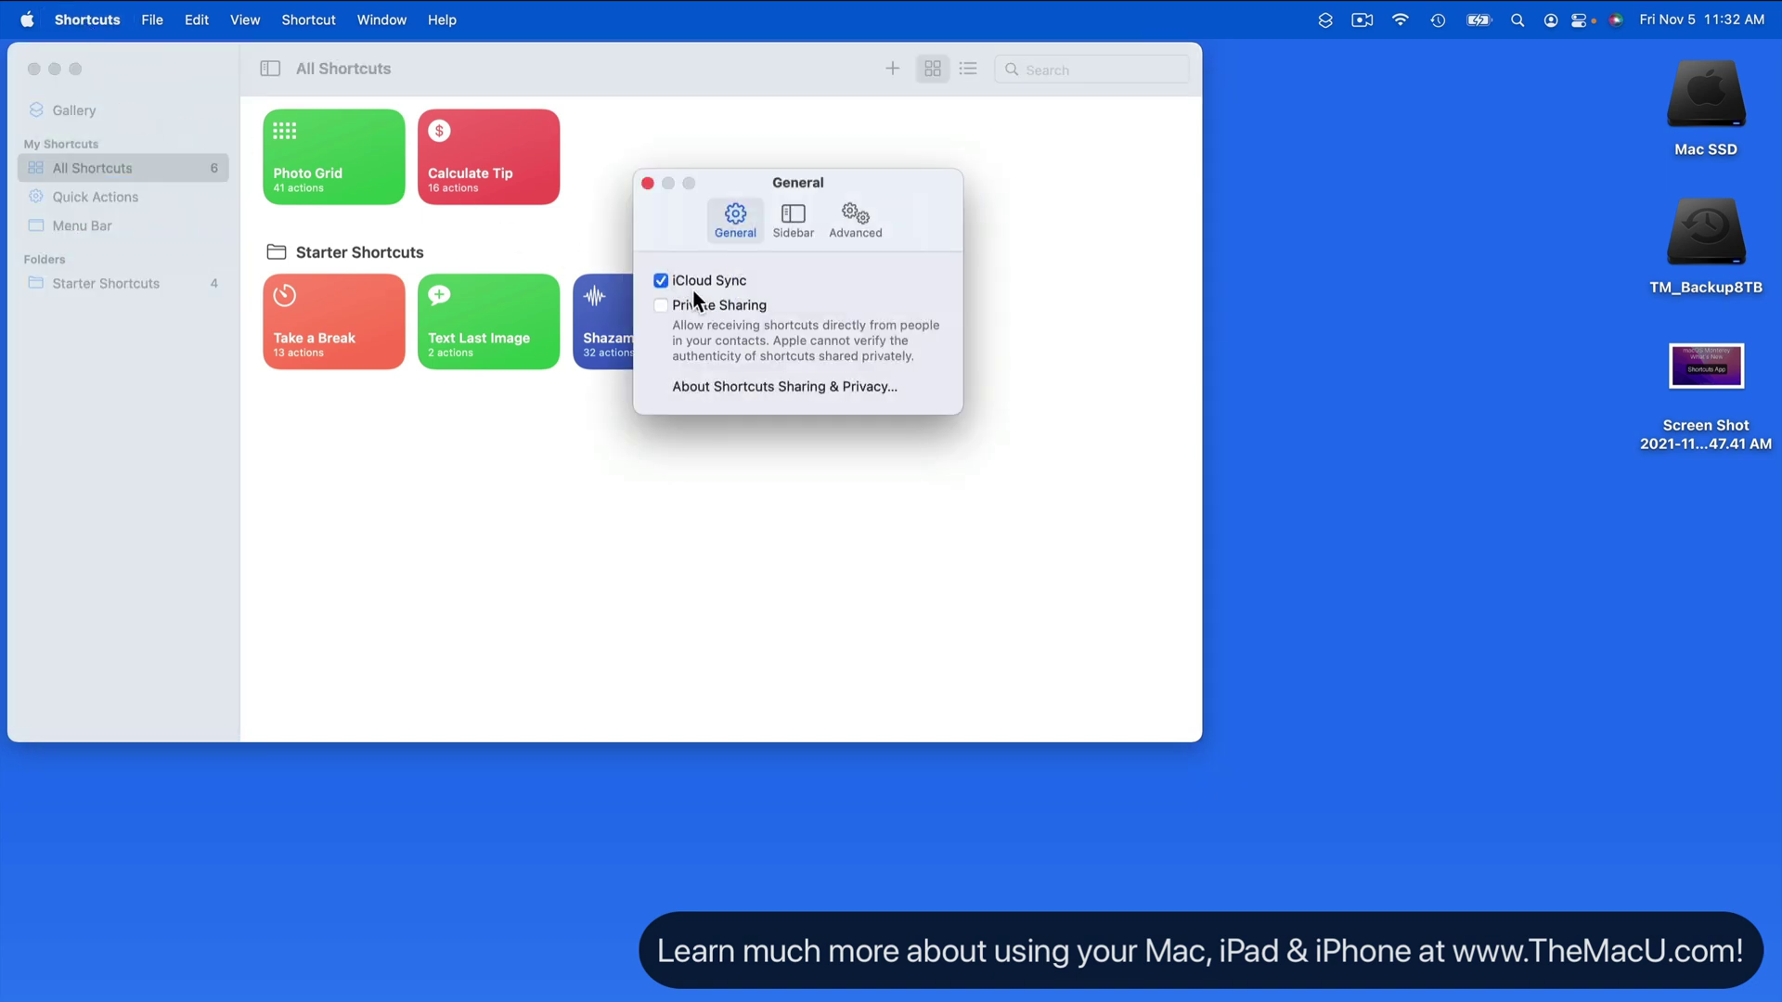
pyautogui.click(647, 184)
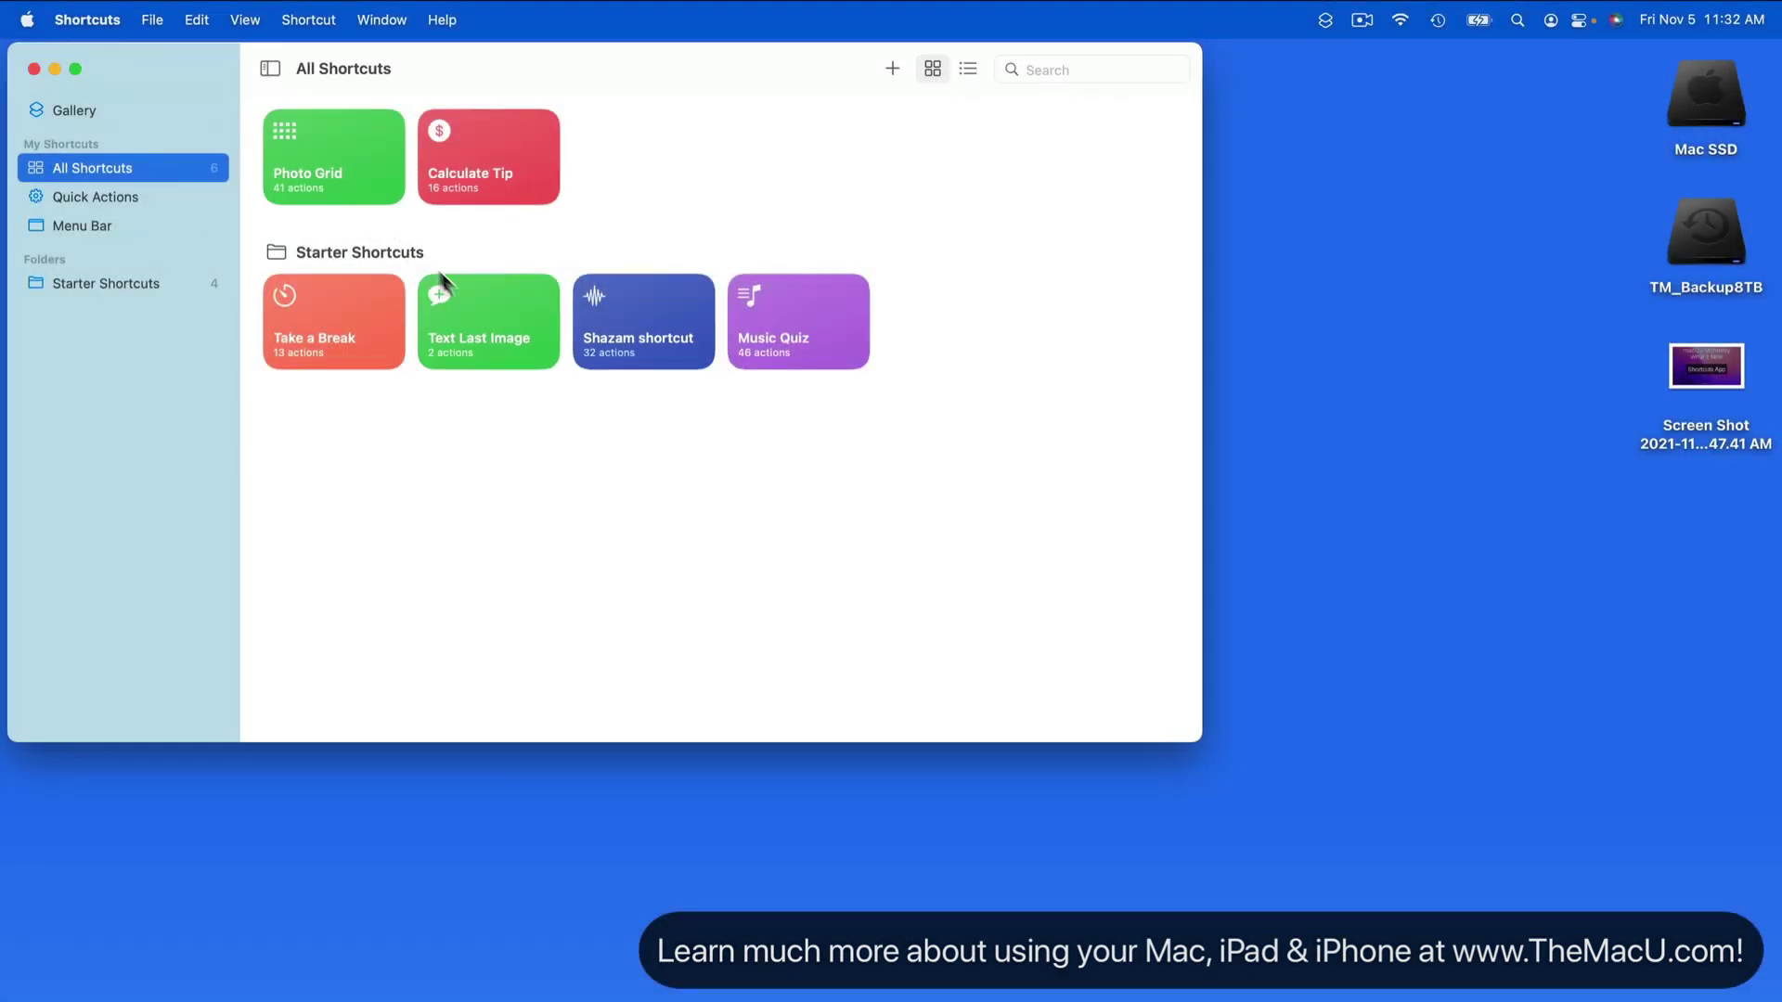
pyautogui.doubleClick(499, 315)
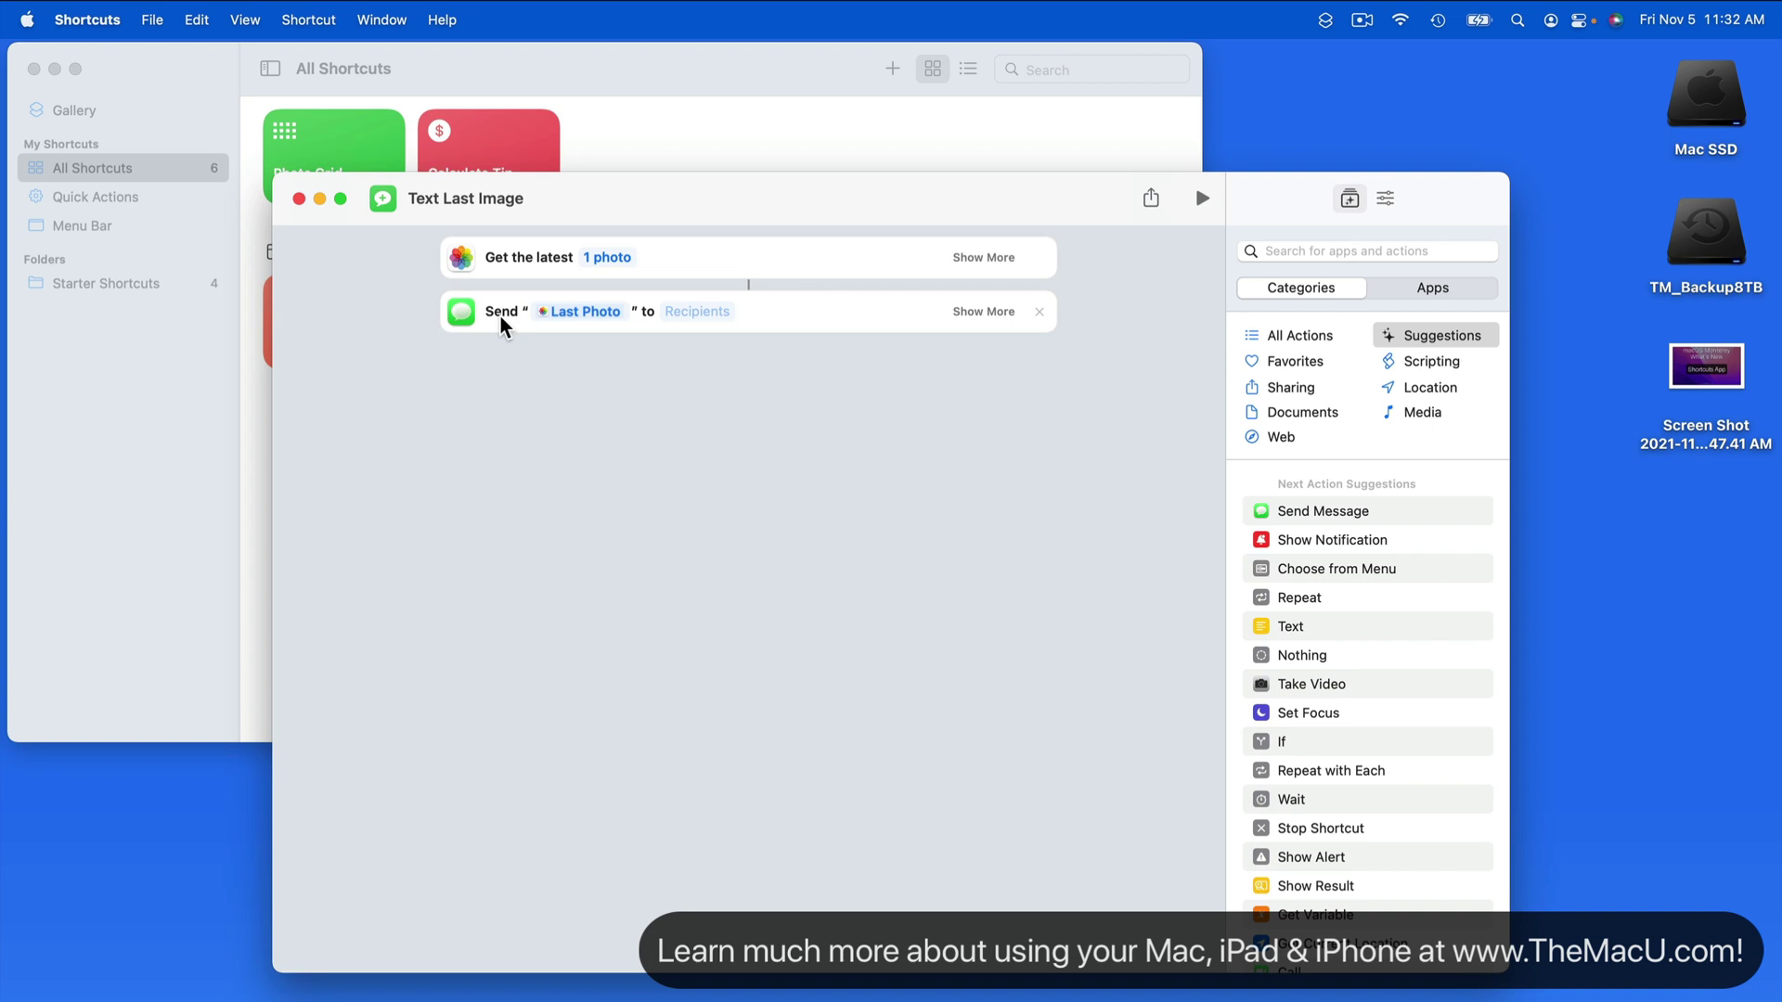
pyautogui.click(298, 197)
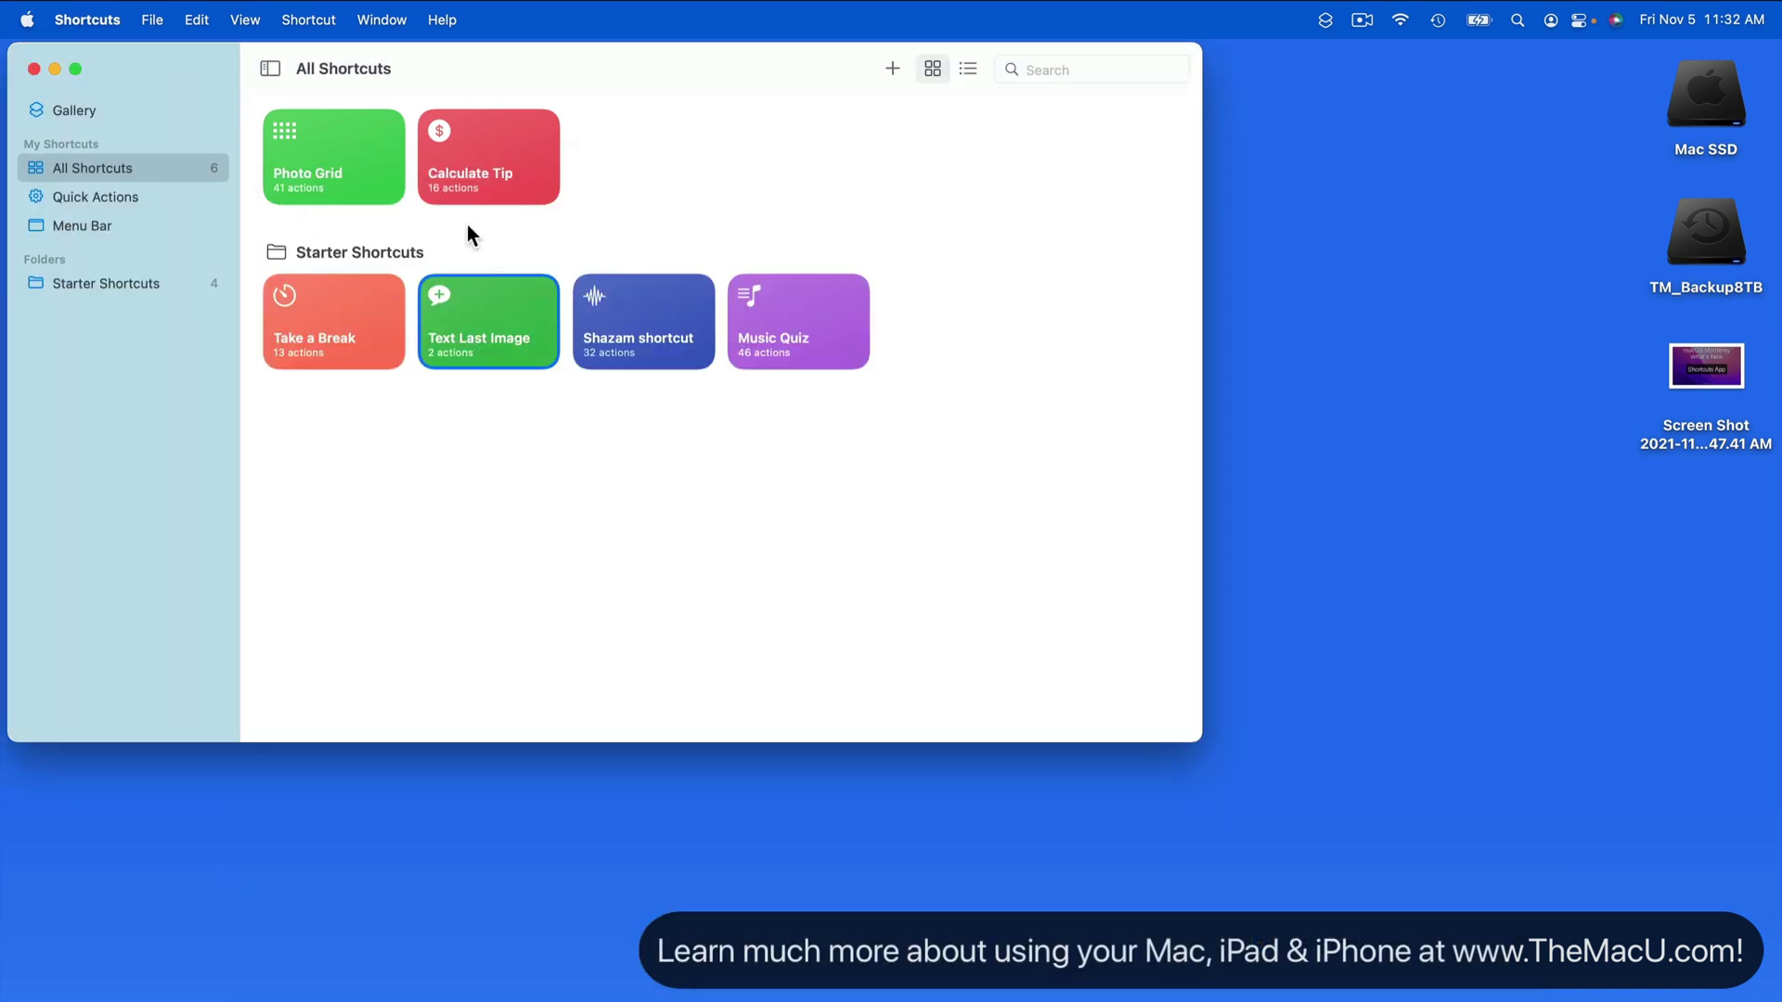
# Step: Open the Calculate Tip shortcut in its editor and look over its actions
pyautogui.moveTo(342, 187)
pyautogui.moveTo(449, 200)
pyautogui.doubleClick(487, 130)
pyautogui.moveTo(621, 198); pyautogui.dragTo(456, 66)
pyautogui.scroll(-3, 601, 306)
pyautogui.scroll(-2, 602, 307)
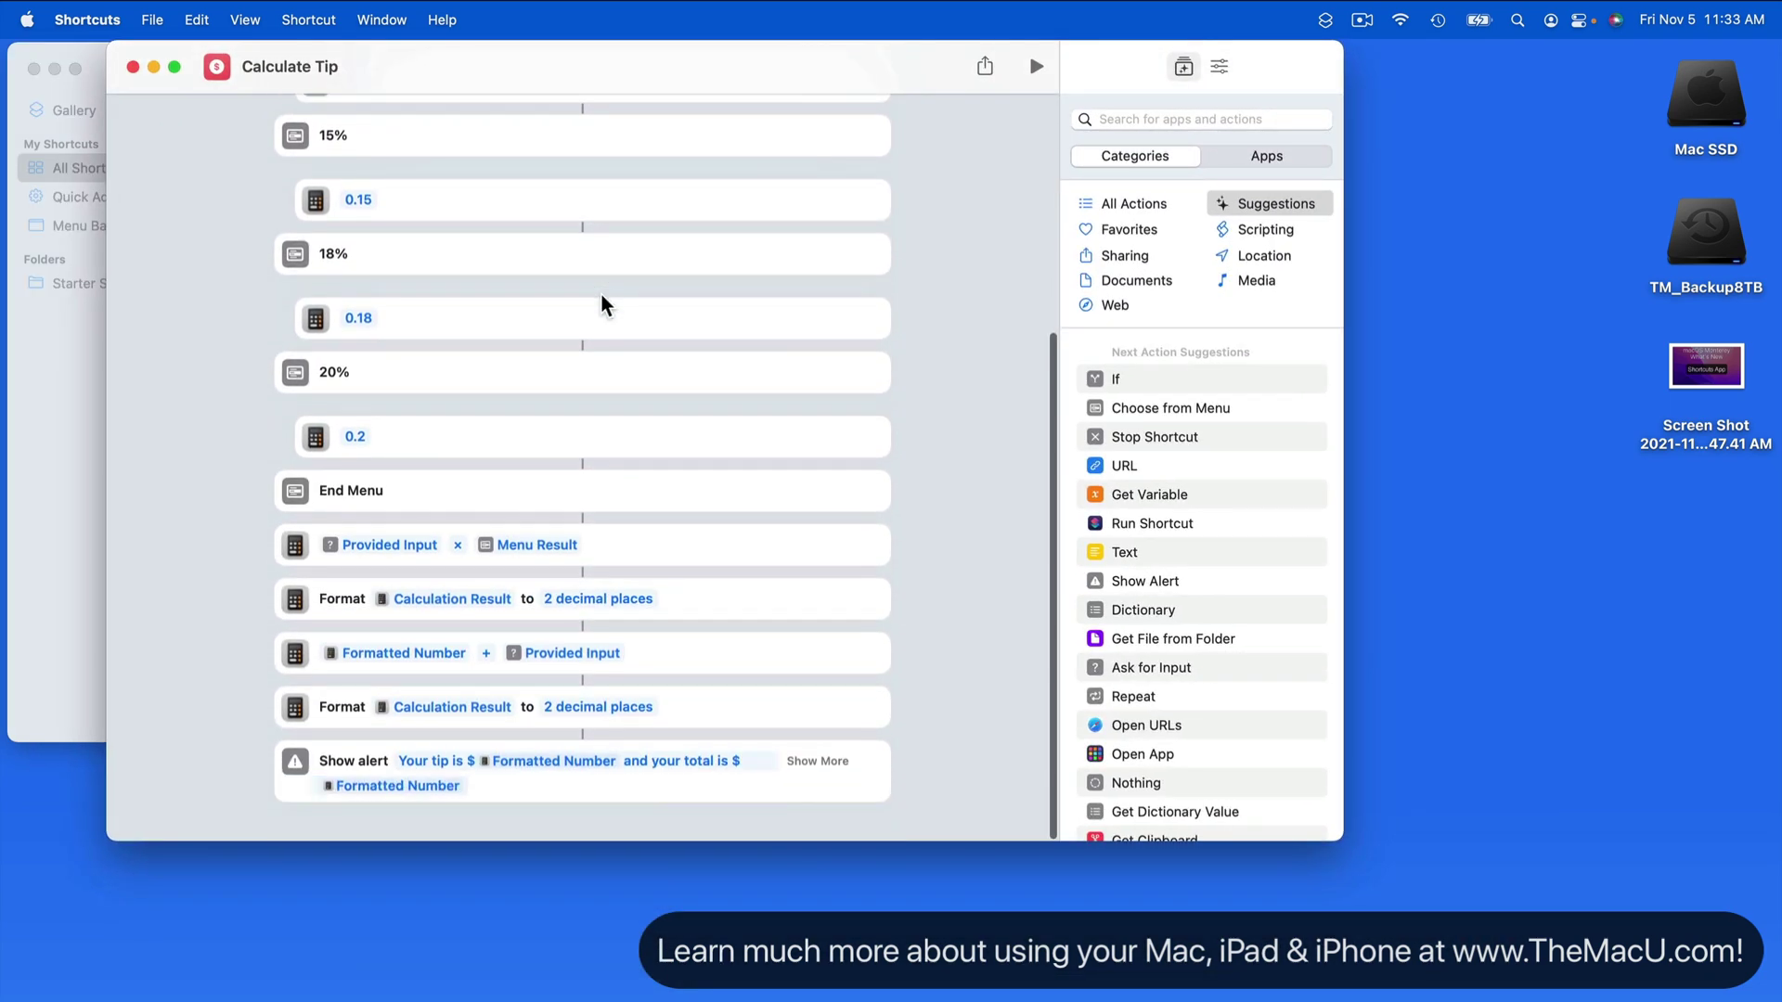
pyautogui.scroll(6, 601, 306)
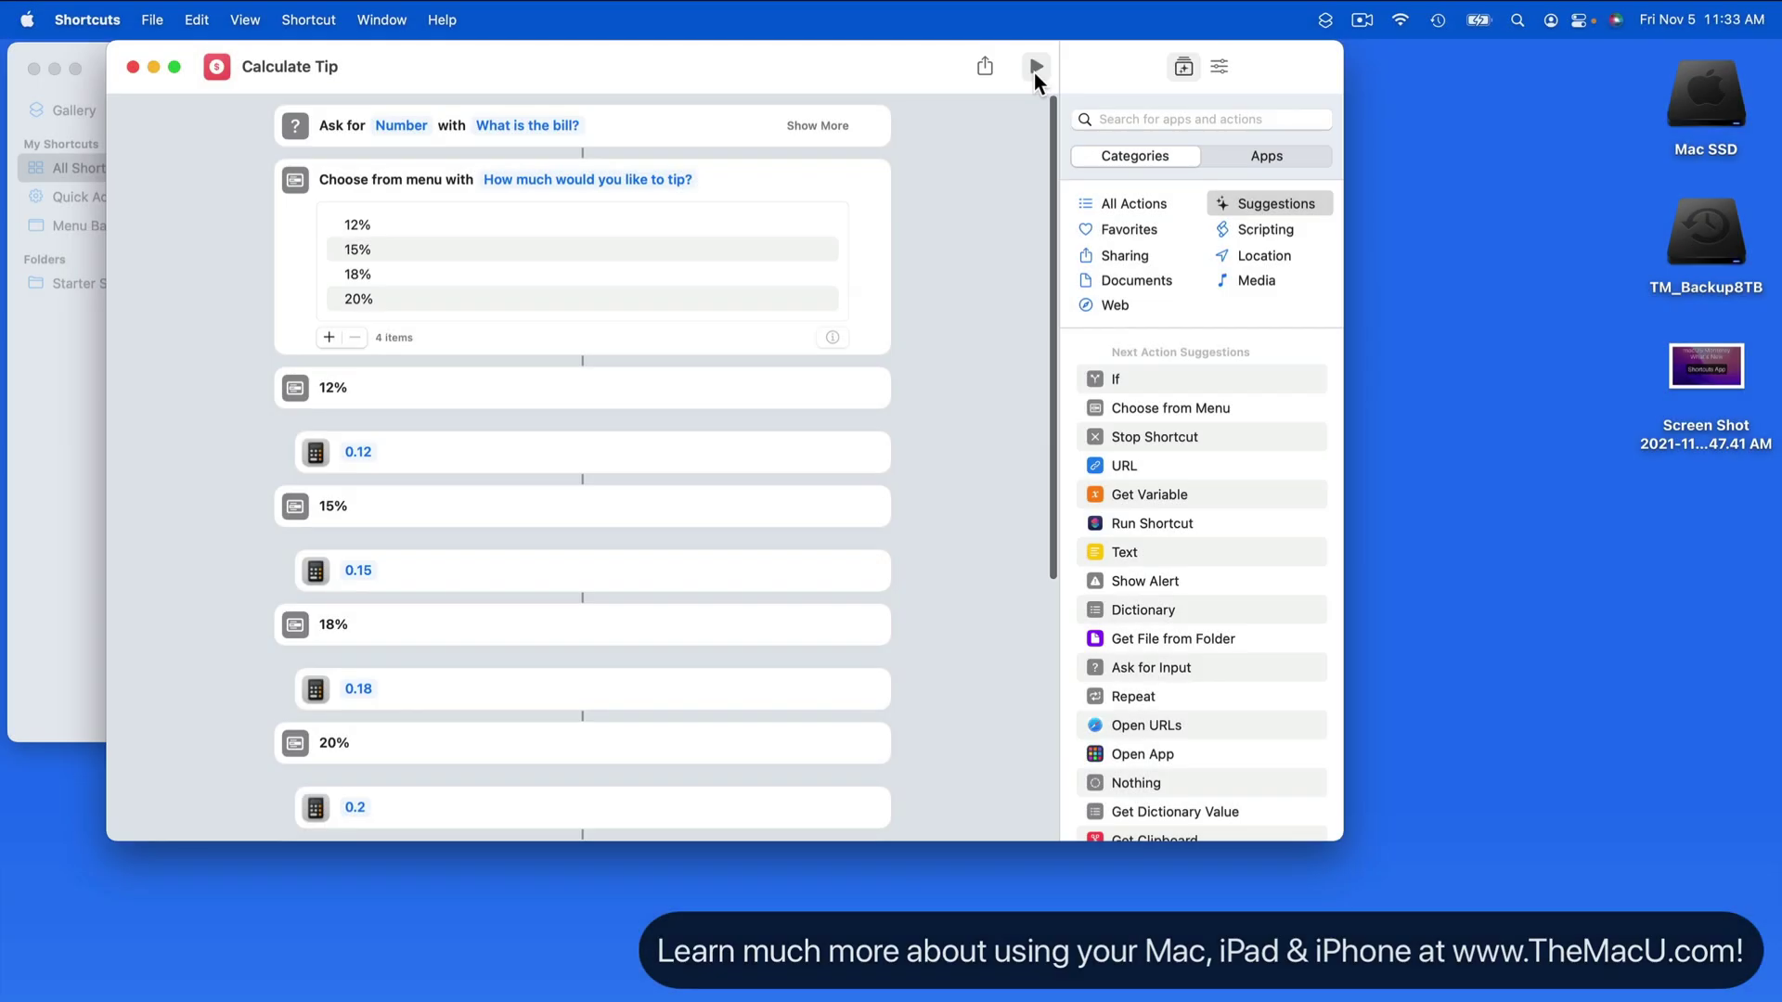
# Step: Run Calculate Tip with a 49.50 bill and a 20% tip
pyautogui.click(1034, 69)
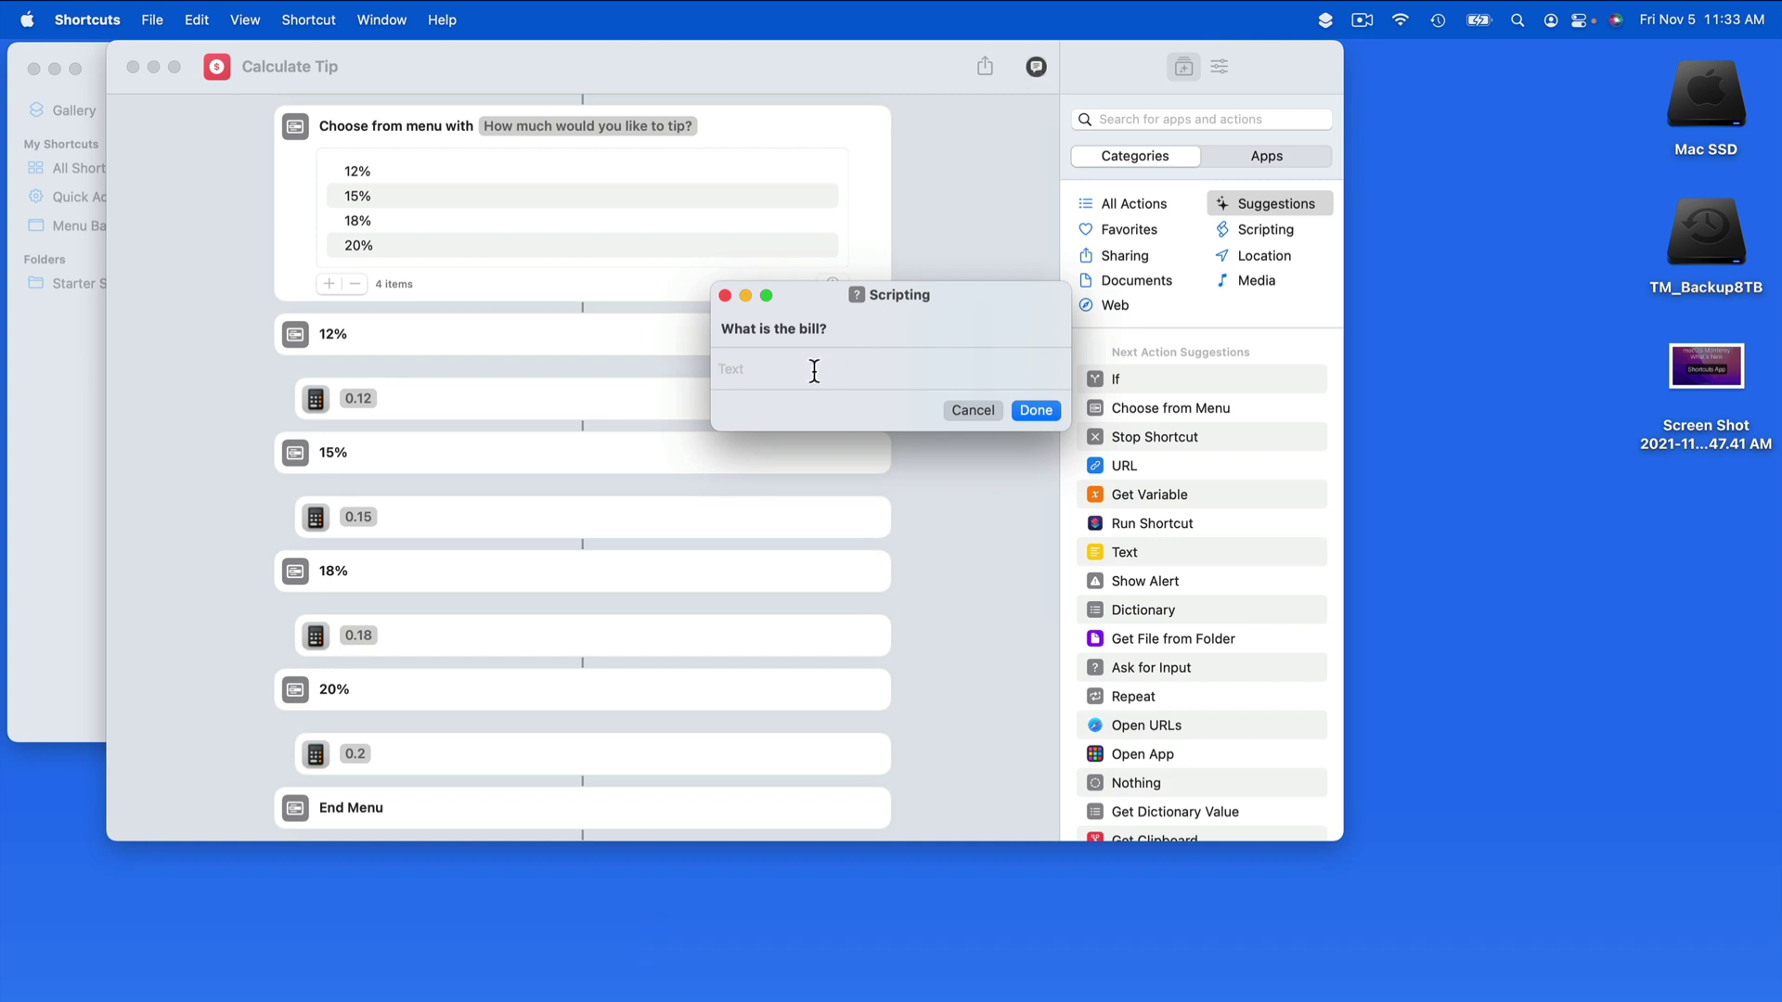
pyautogui.write('49.')
pyautogui.write('50')
pyautogui.press('Return')
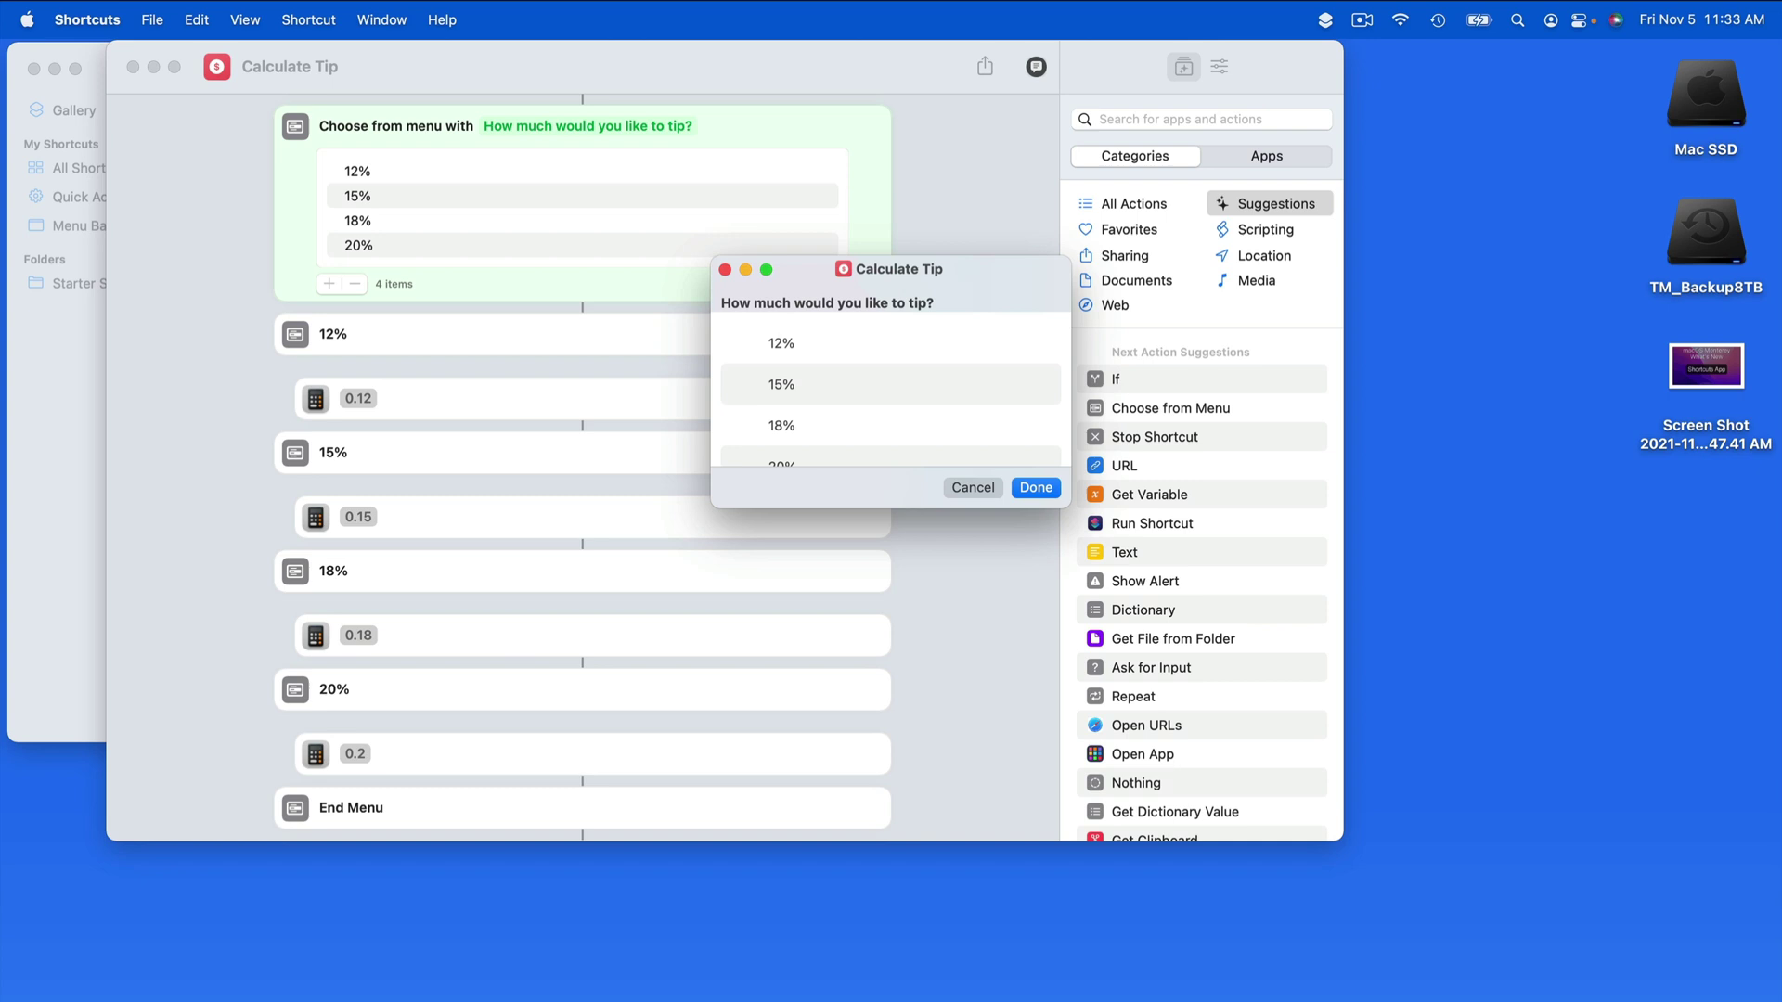
pyautogui.scroll(-2, 819, 431)
pyautogui.click(821, 431)
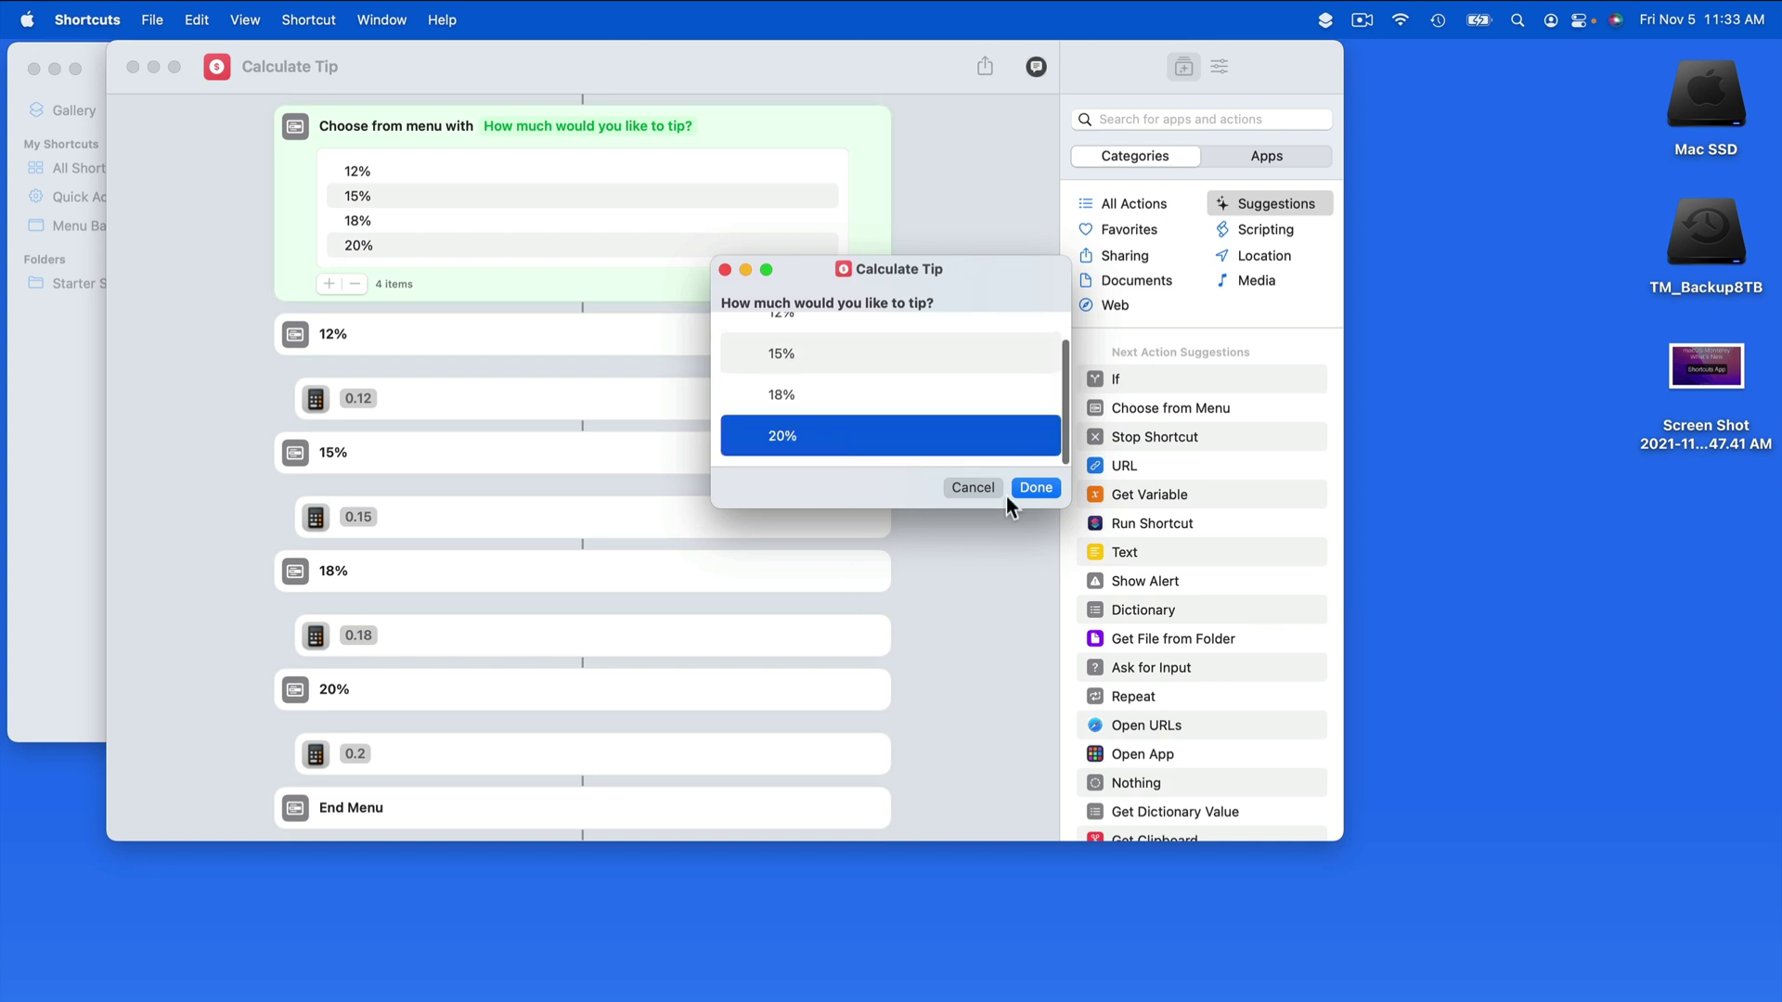
pyautogui.click(1033, 484)
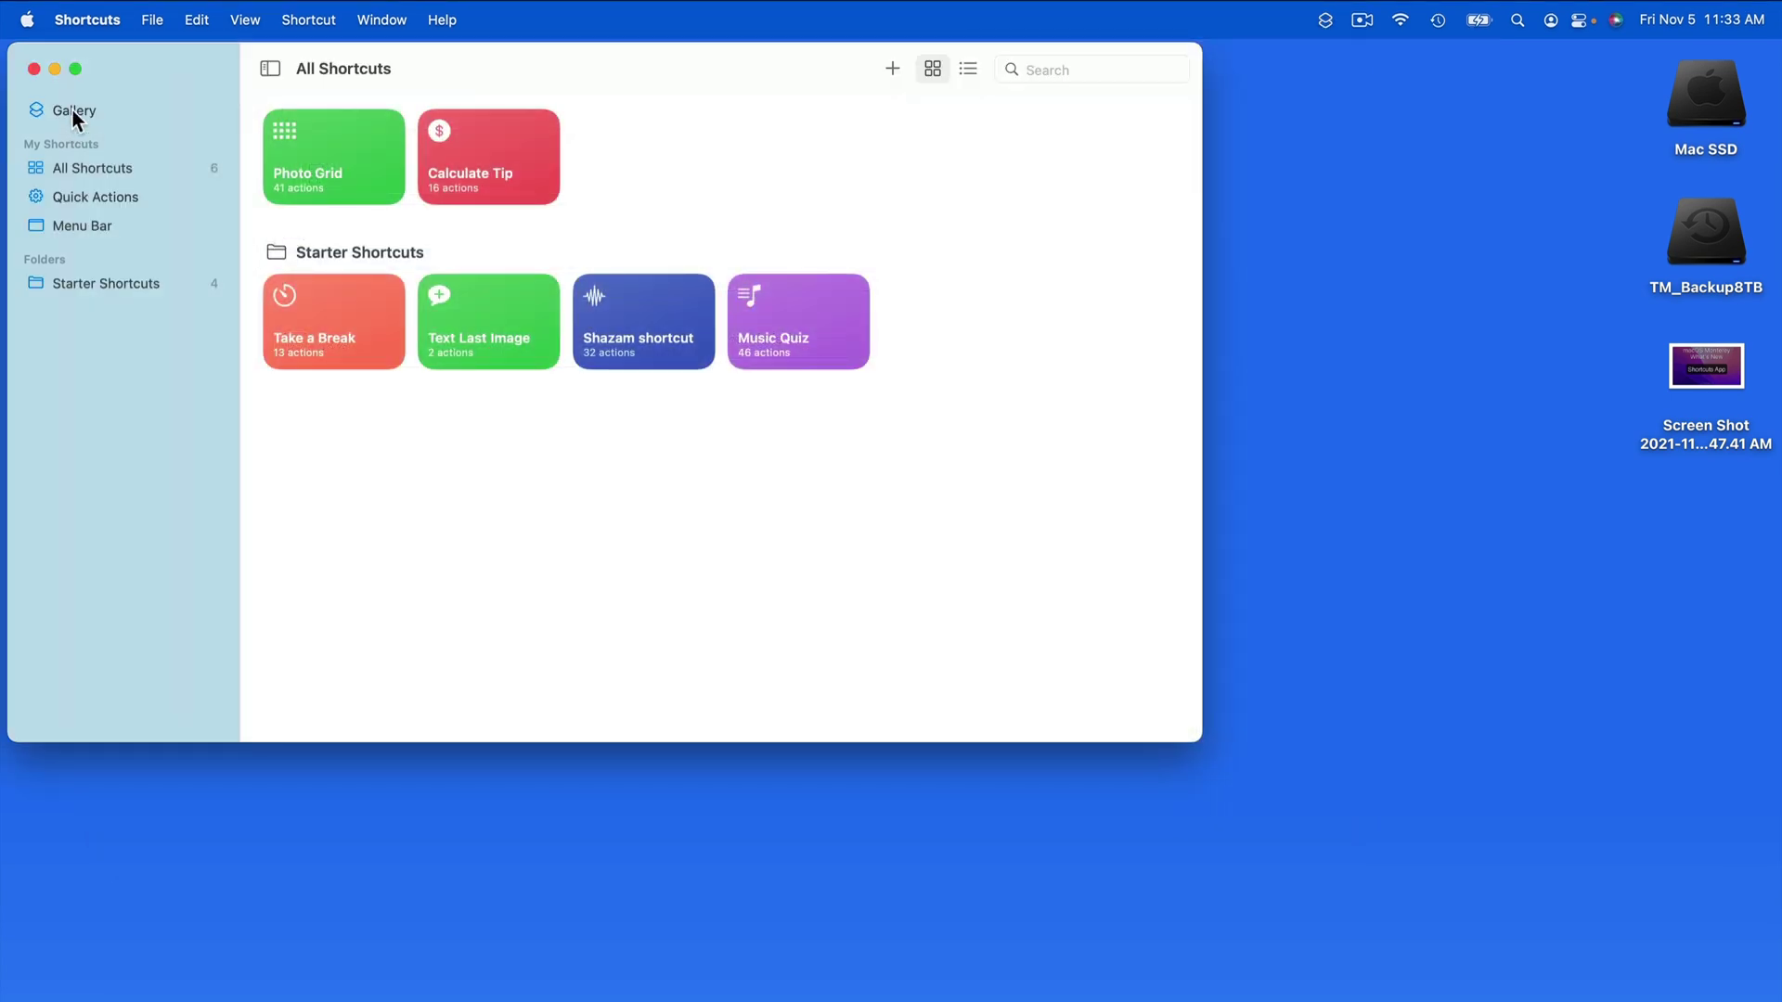
# Step: Find How Many Days Until in the Gallery's Shortcuts for macOS collection
pyautogui.click(72, 110)
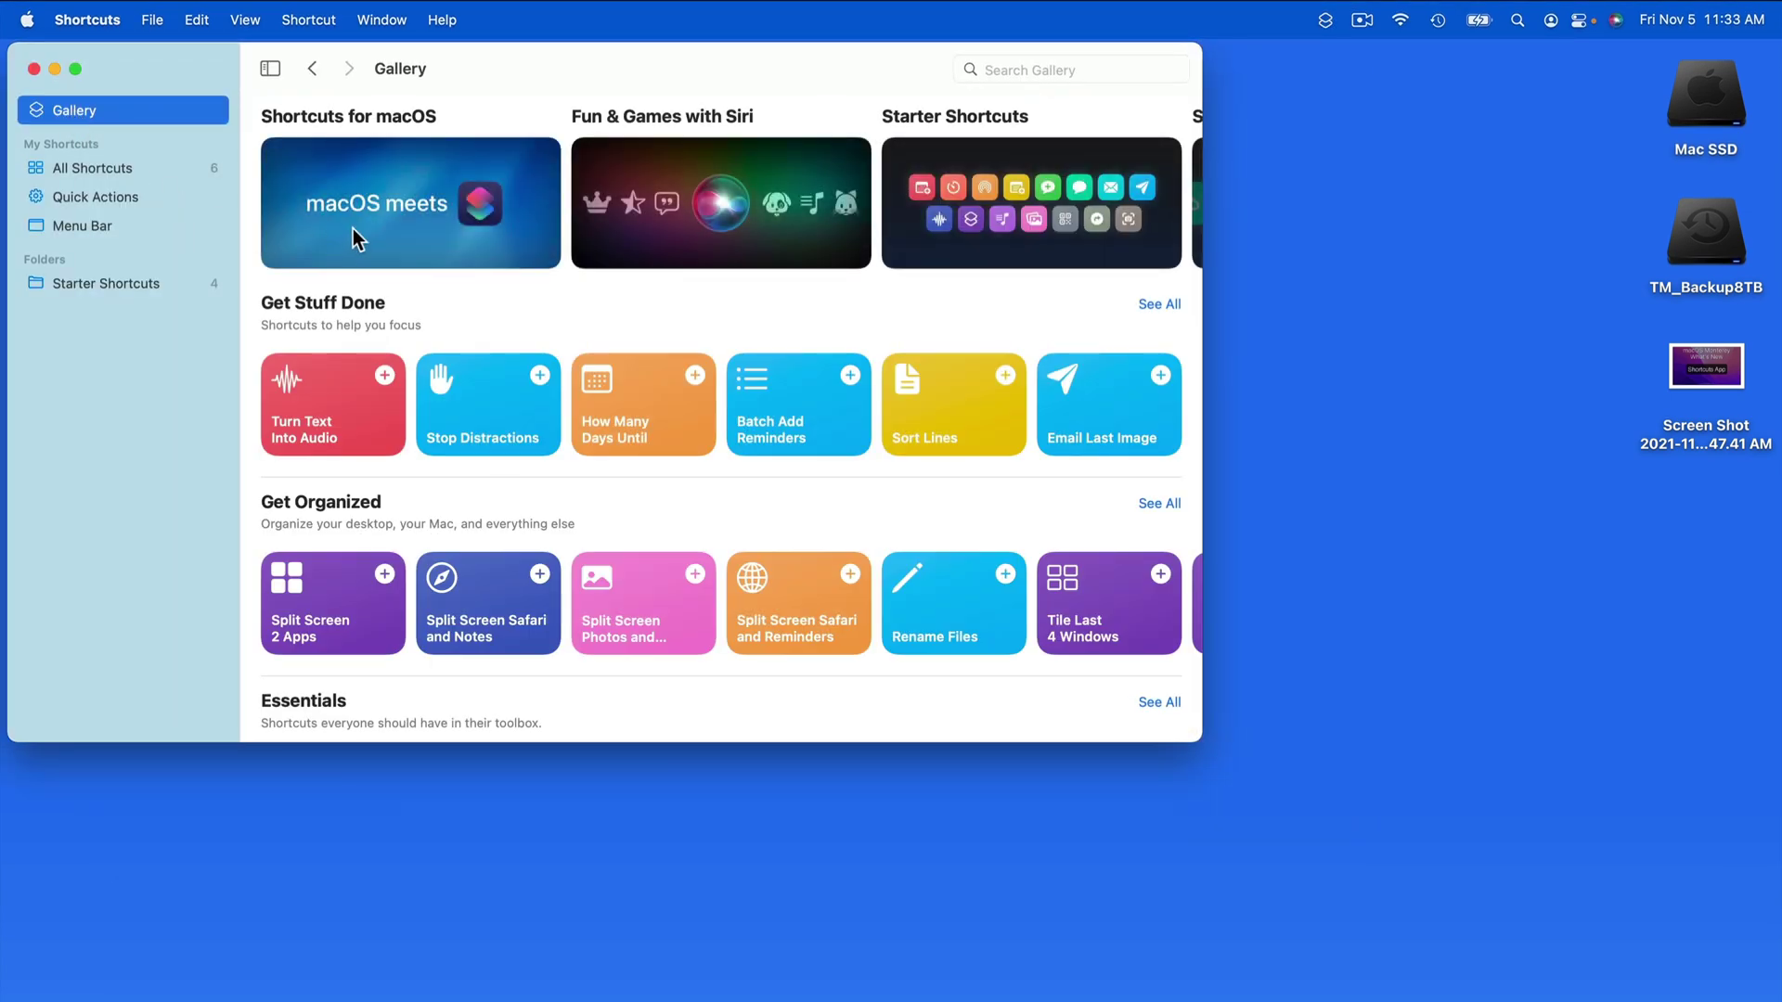
pyautogui.click(353, 228)
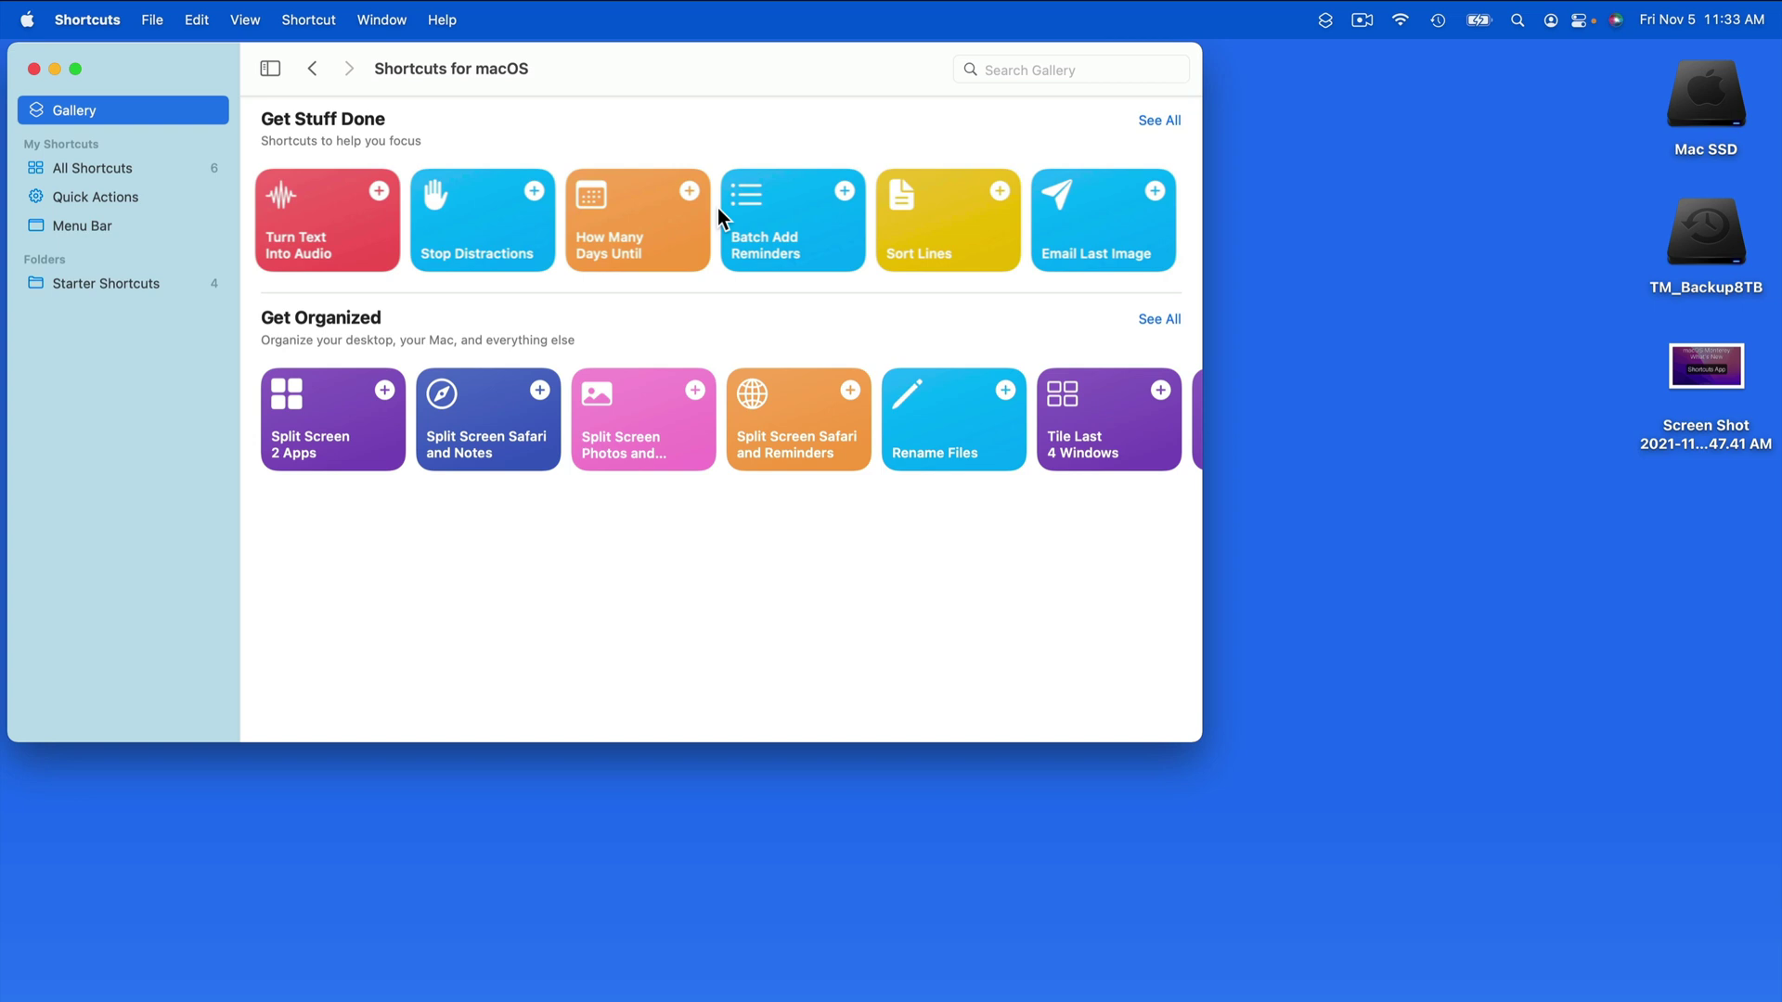
pyautogui.hscroll(3, 848, 401)
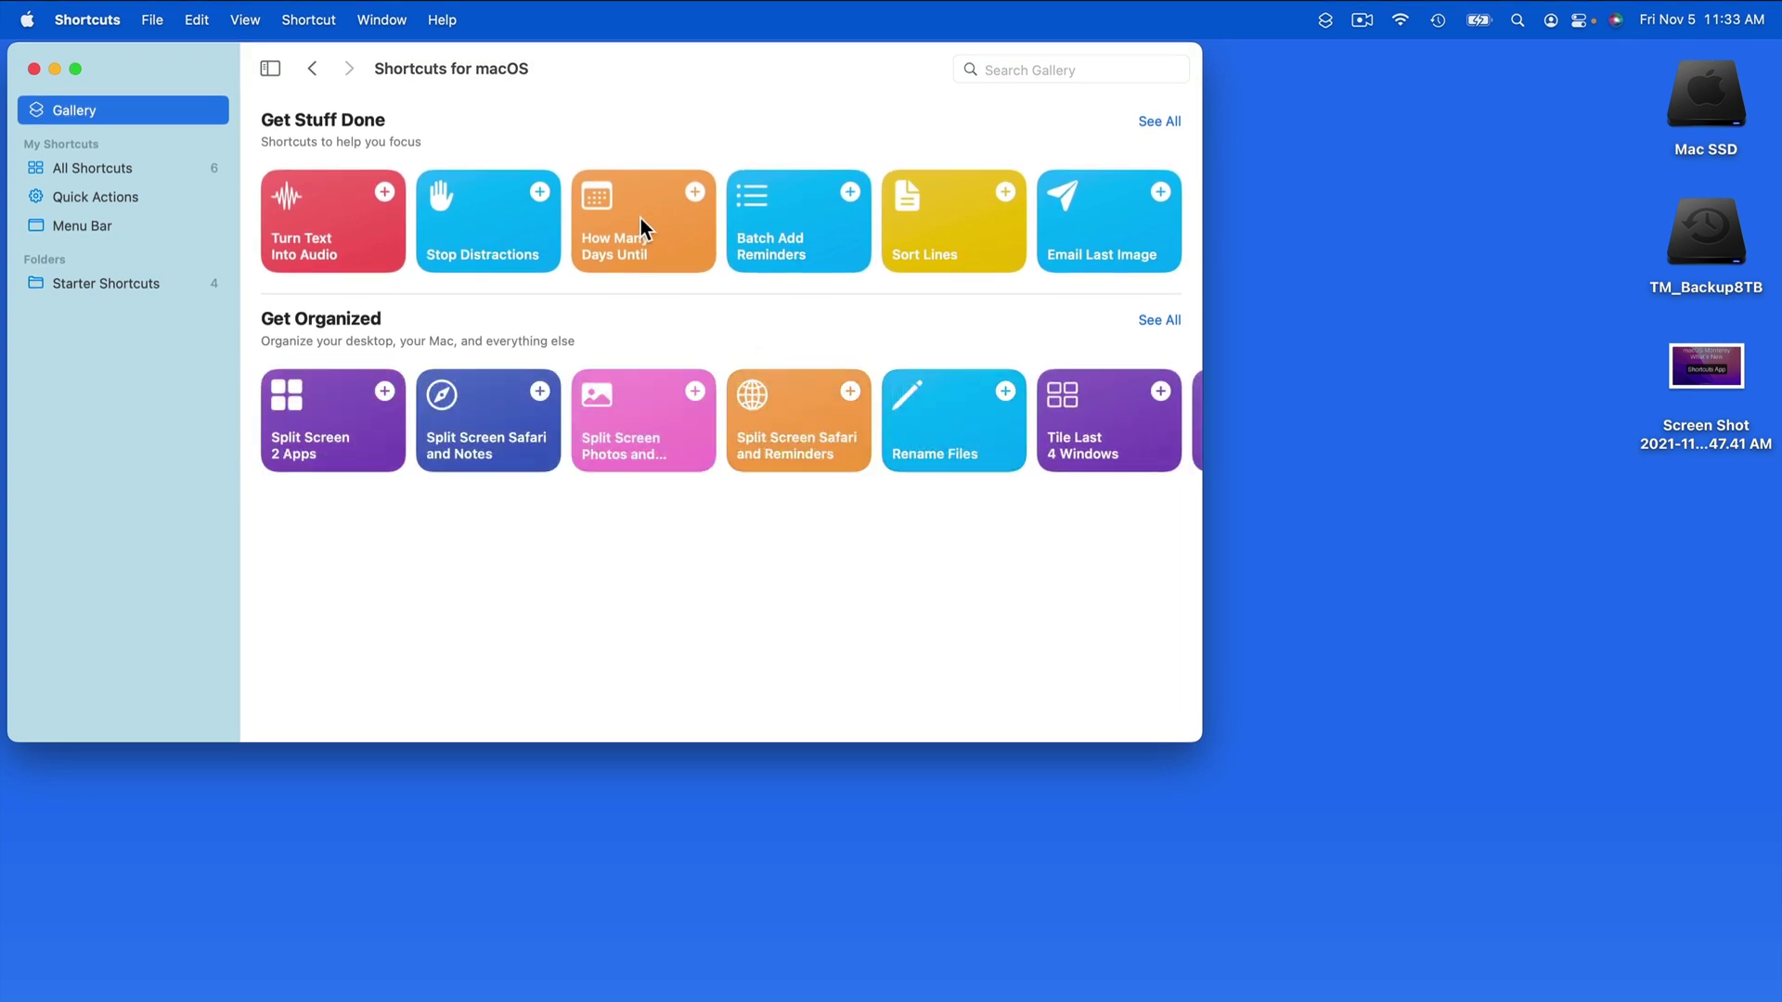
pyautogui.click(640, 222)
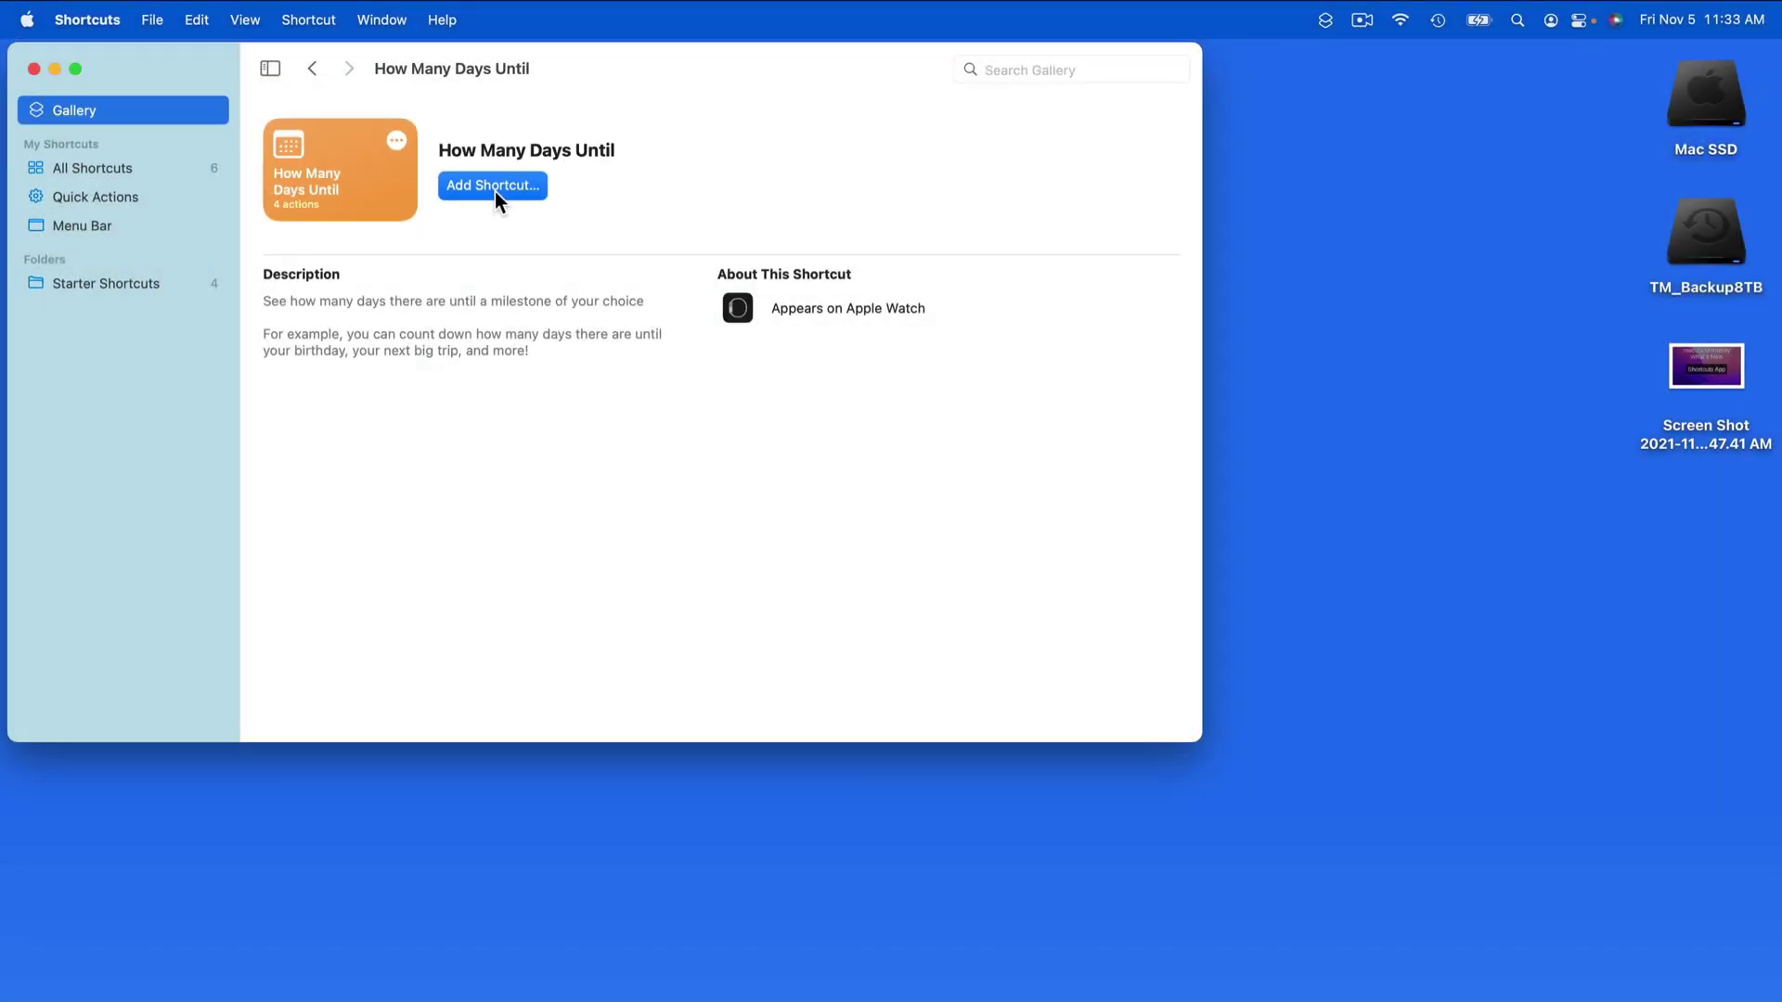
# Step: Add it to the library with date December 25, 2021 and event name Christmas
pyautogui.click(494, 192)
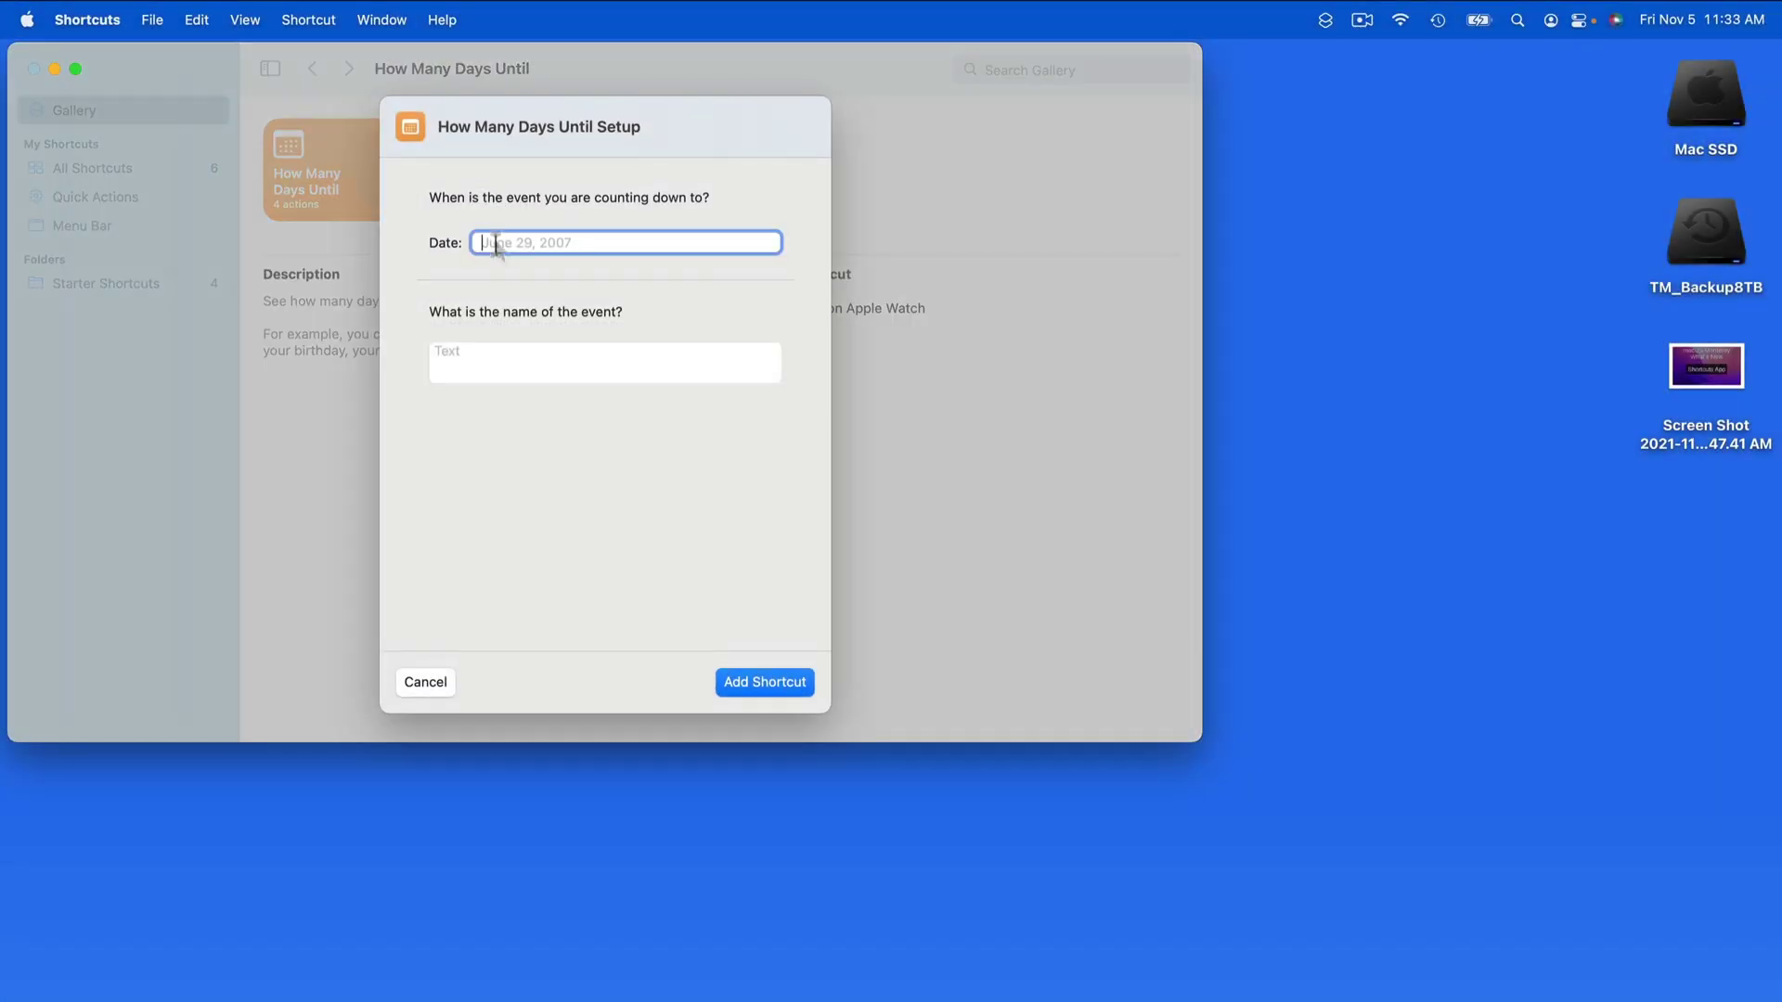
pyautogui.write('December 25, 2021')
pyautogui.click(474, 365)
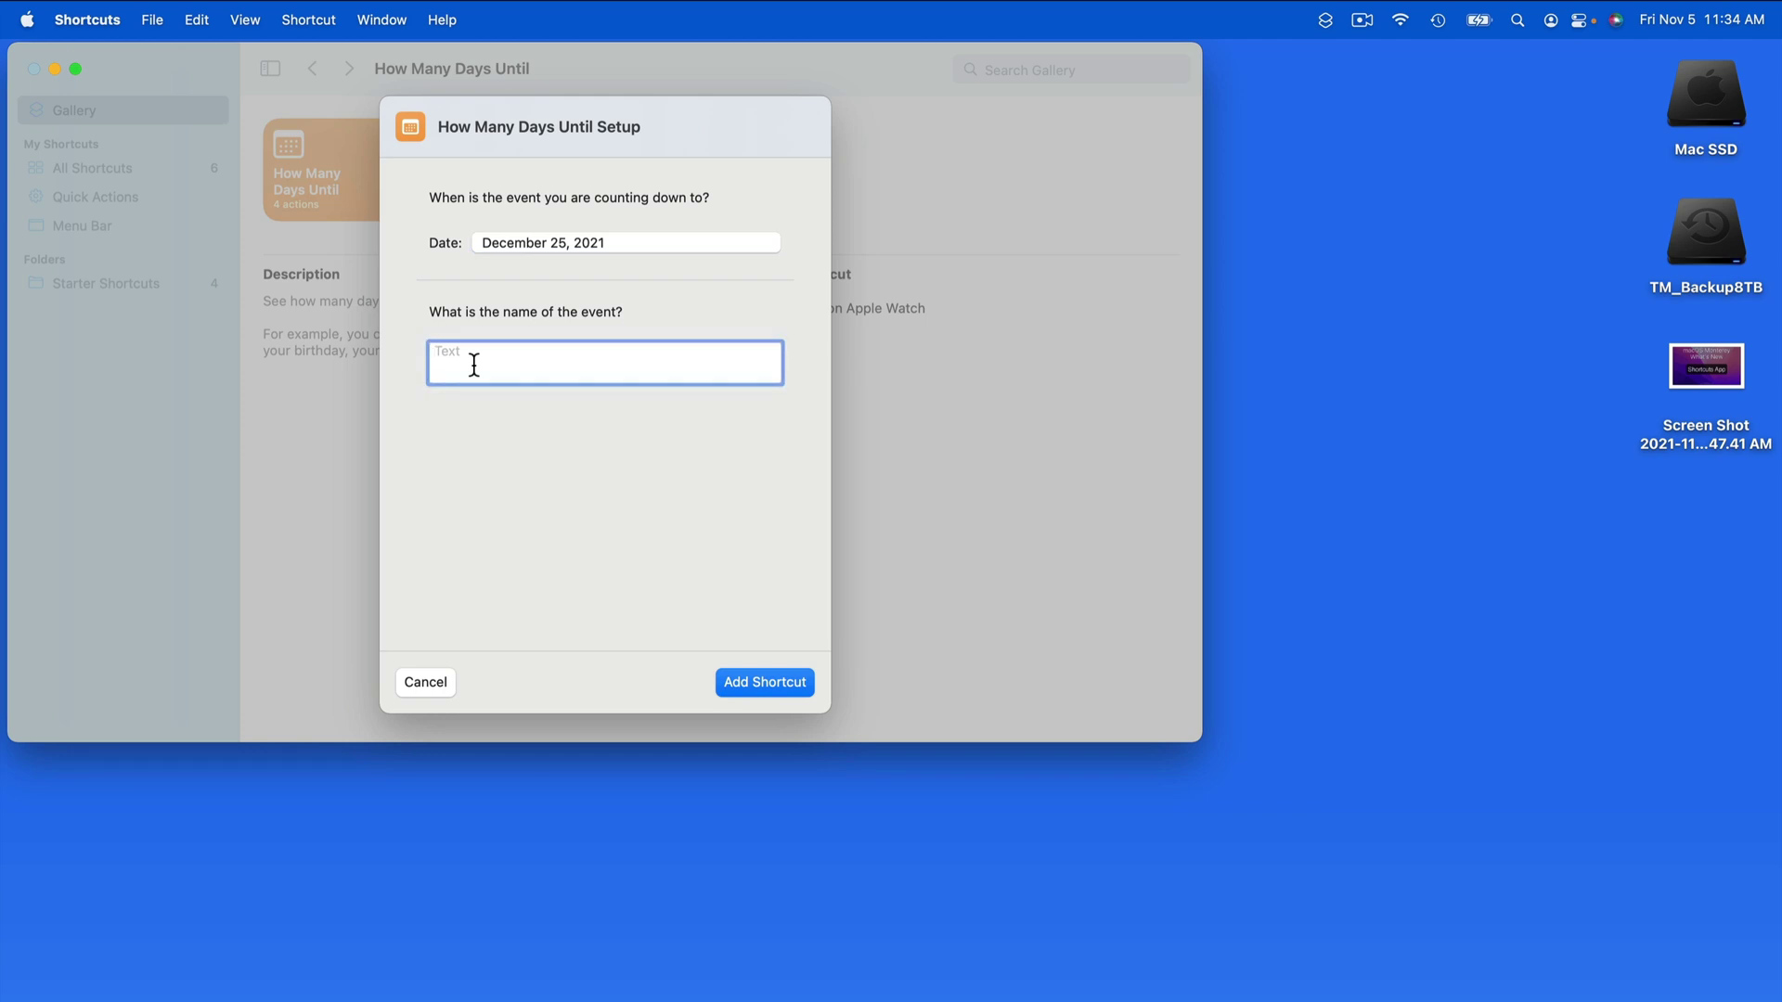
pyautogui.write('Christmas!')
pyautogui.click(760, 684)
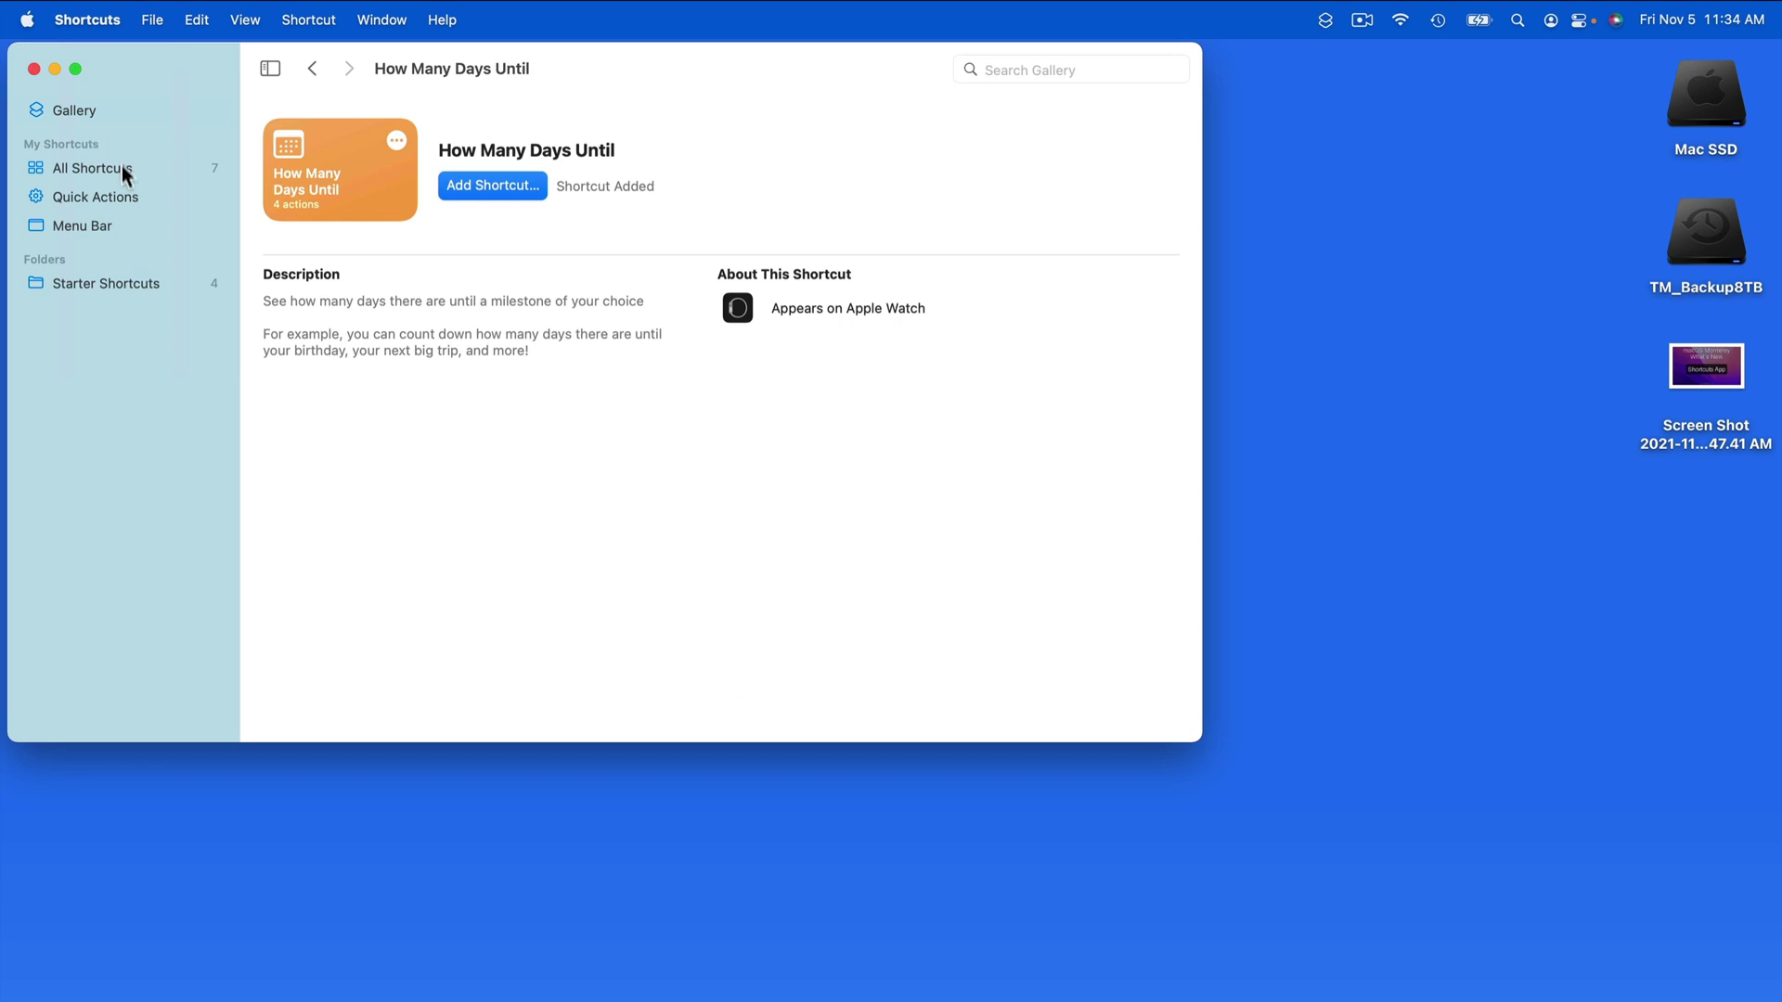
# Step: Run the How Many Days Until shortcut and adjust its countdown date
pyautogui.click(130, 167)
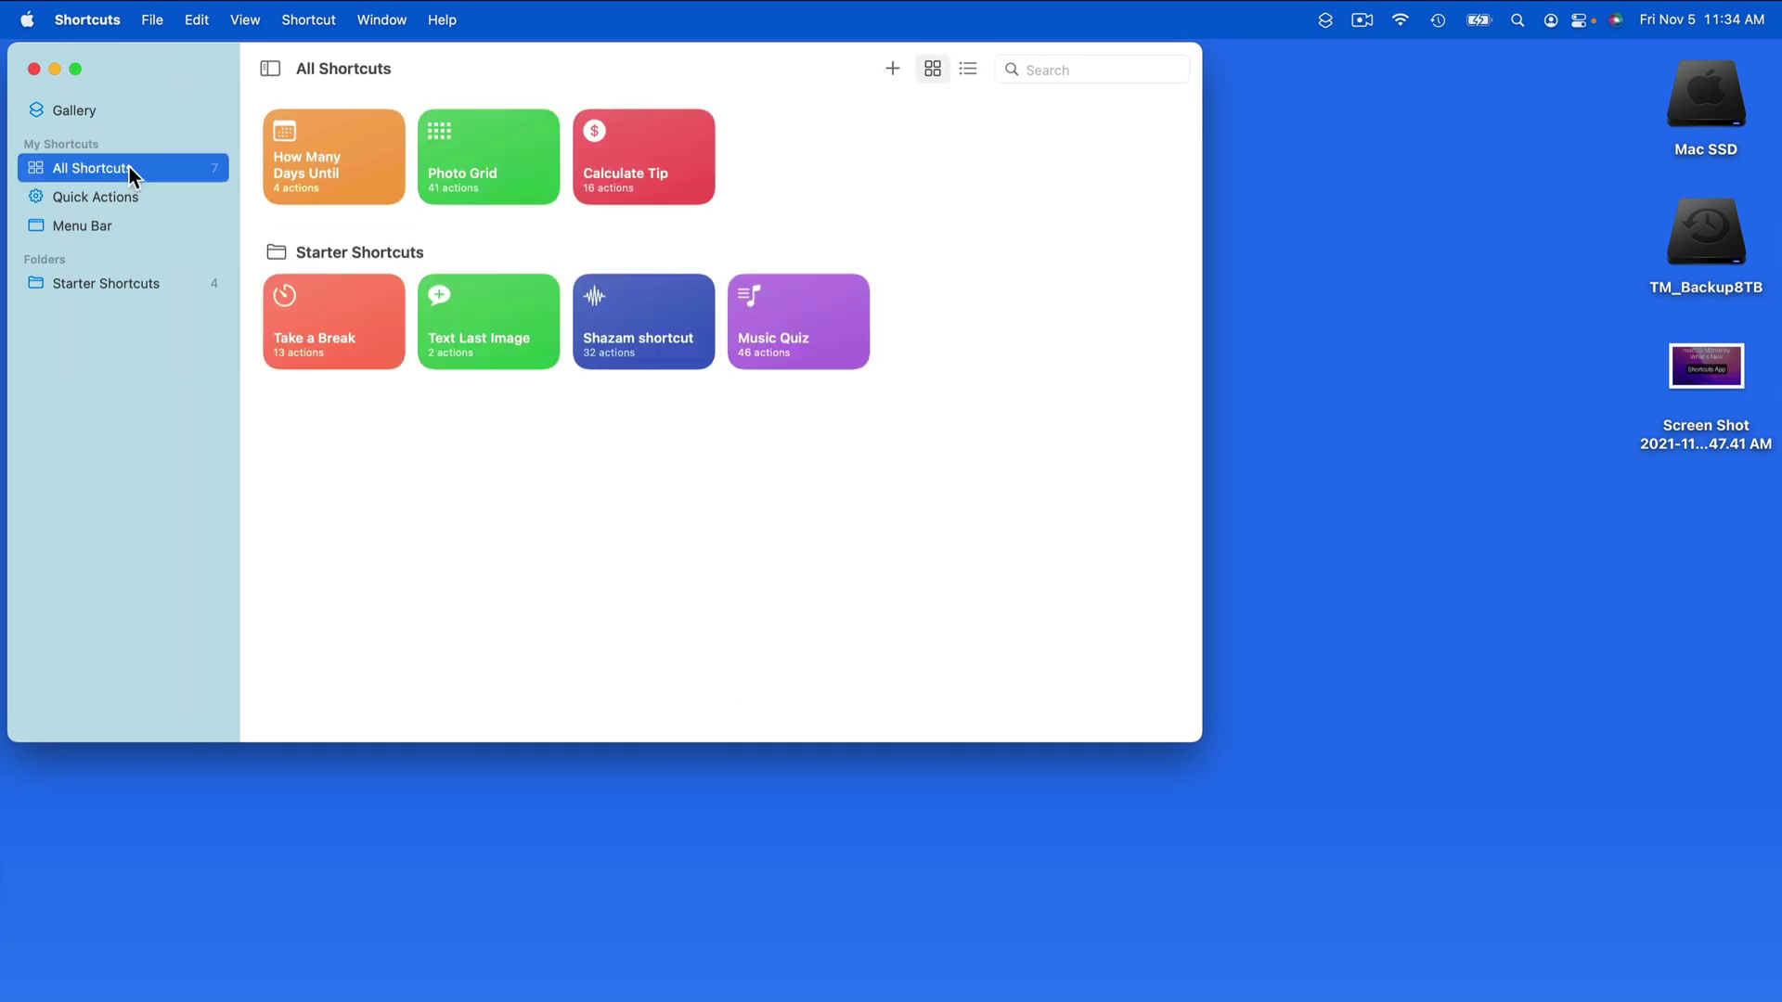
pyautogui.doubleClick(375, 162)
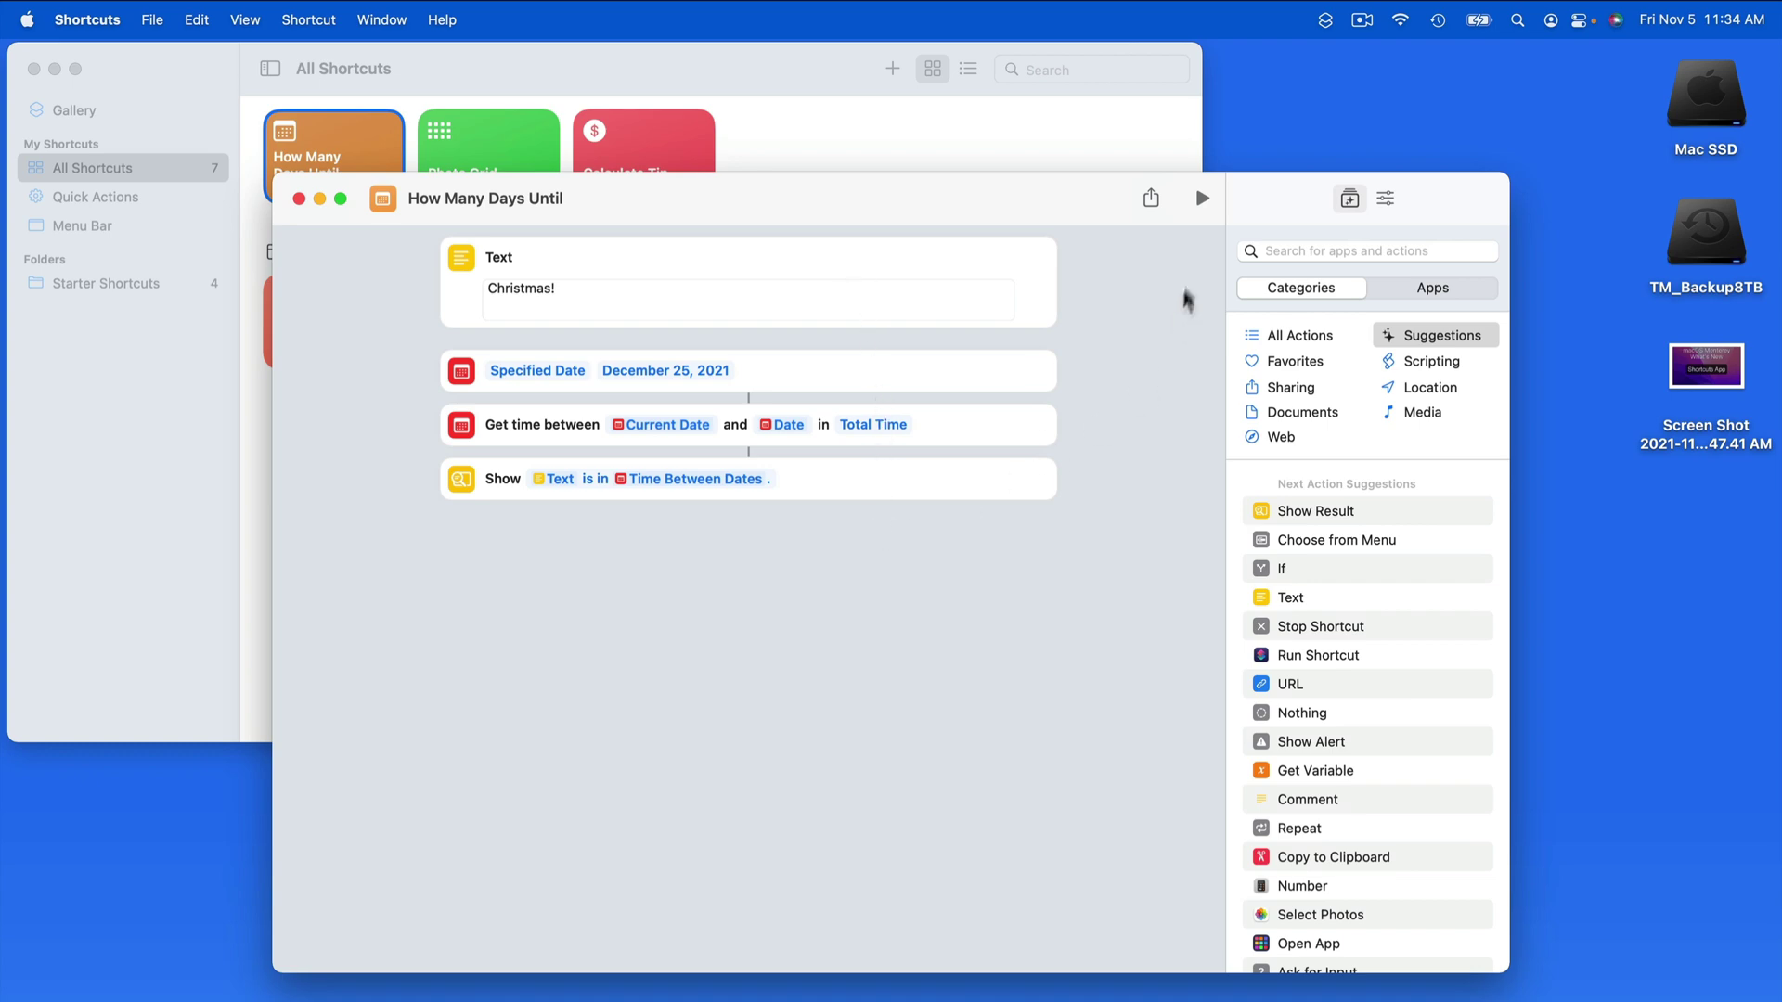
pyautogui.click(1201, 199)
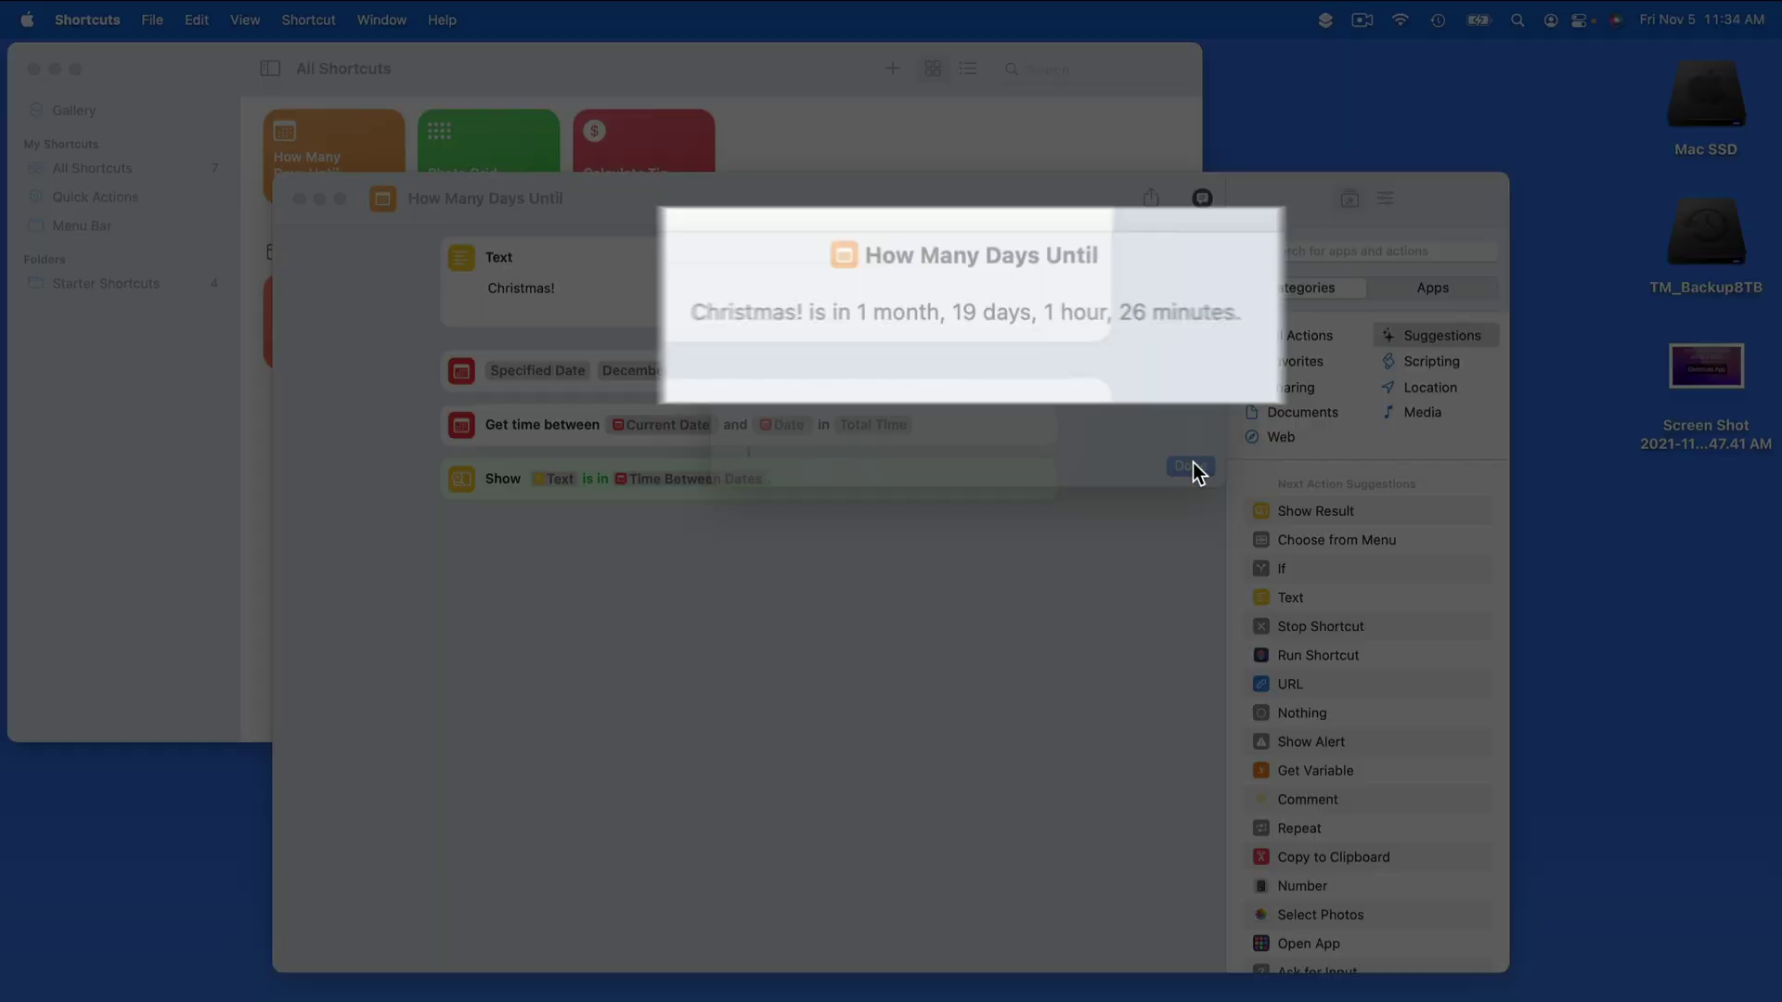
pyautogui.click(1192, 464)
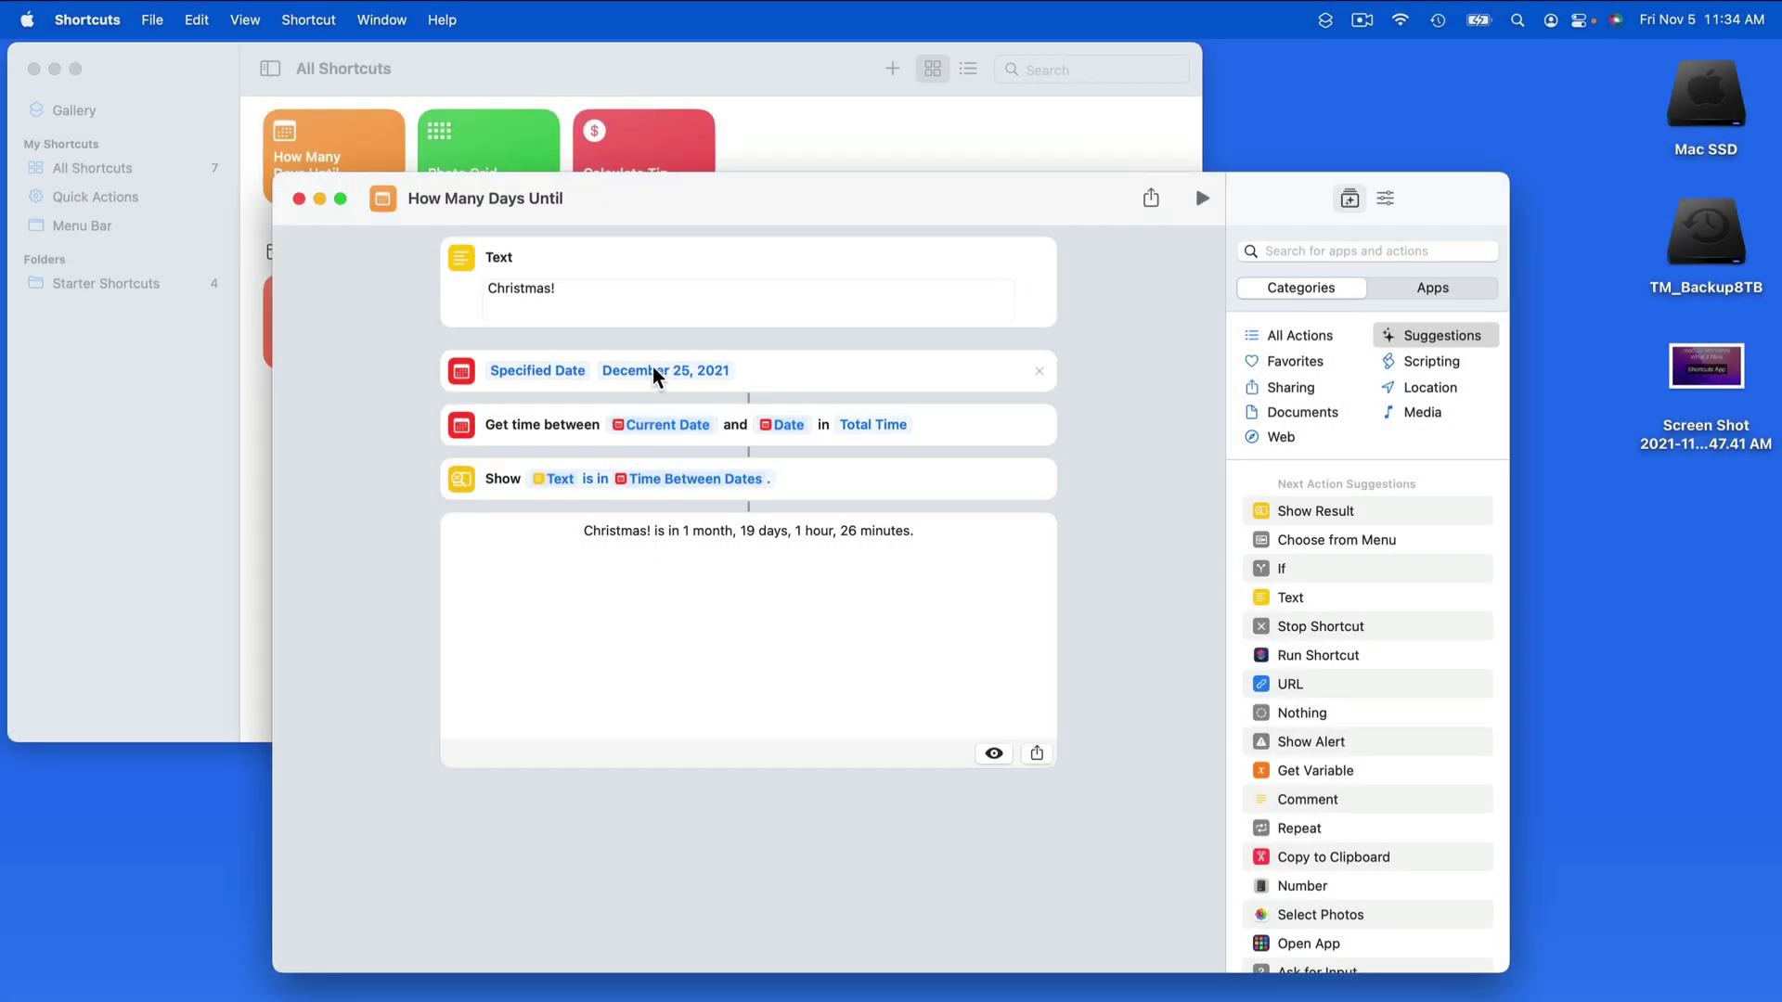
pyautogui.click(656, 371)
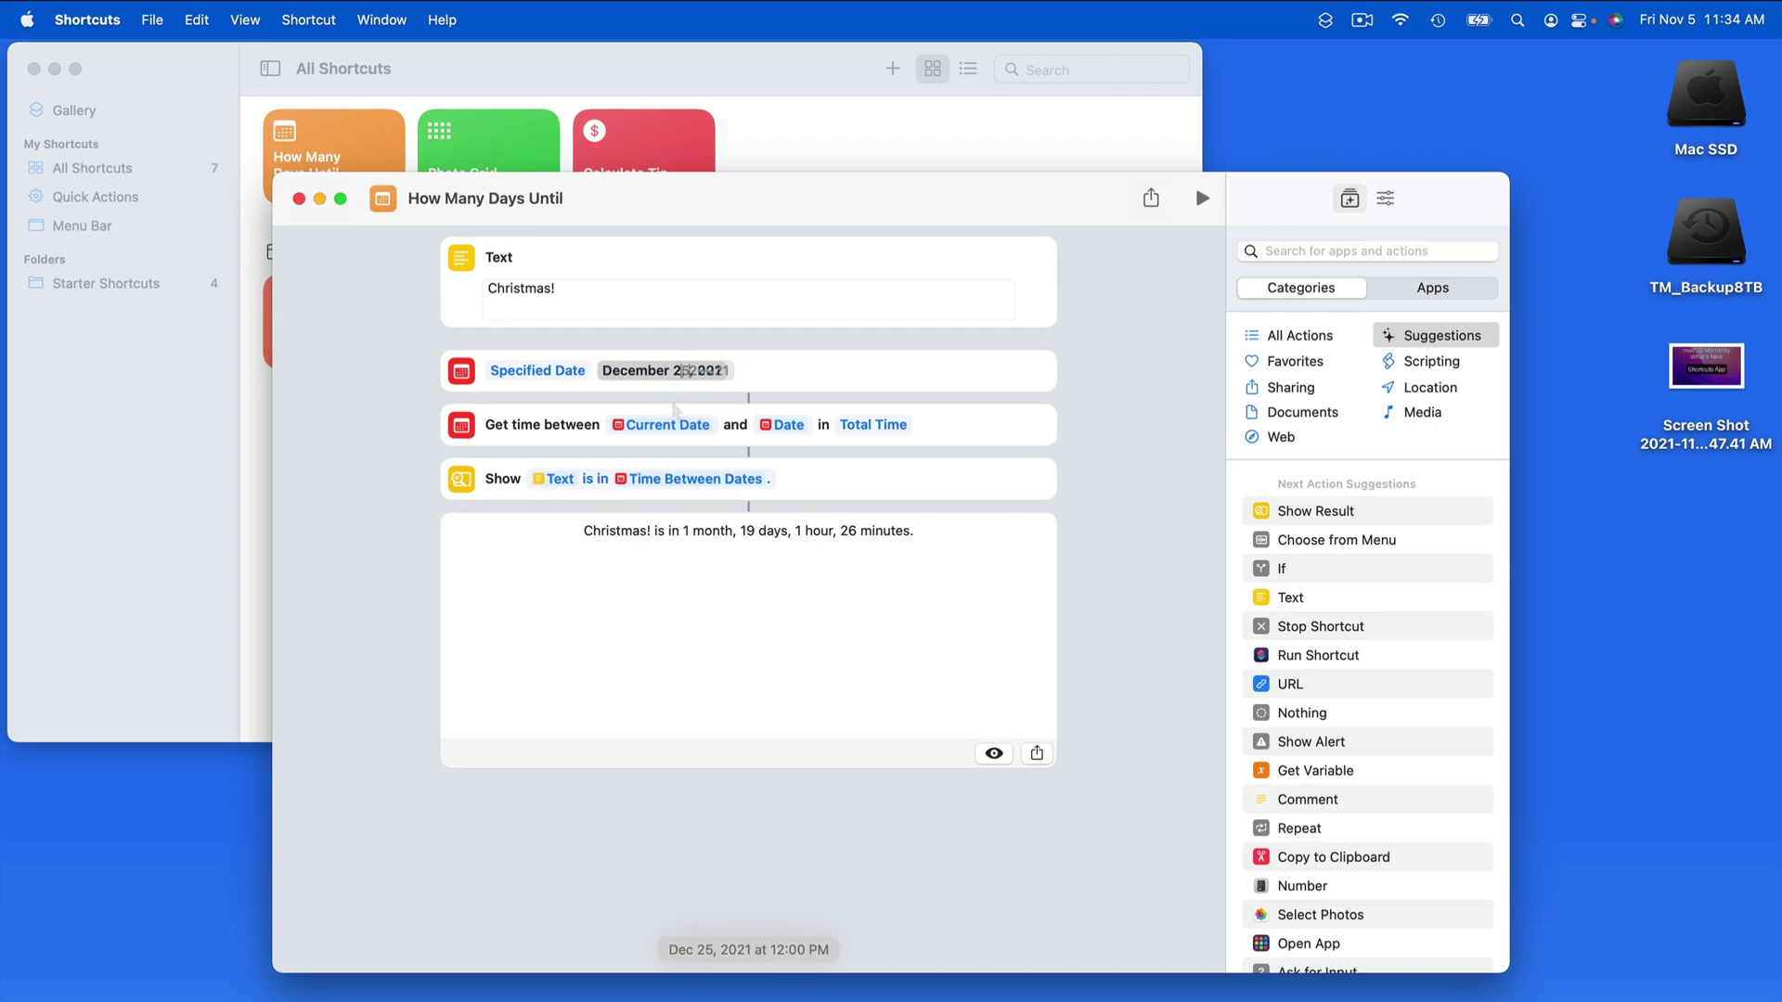
pyautogui.press('BackSpace')
pyautogui.write('8')
pyautogui.click(299, 198)
# Step: Duplicate the countdown shortcut and rename the copy 'Feb 2'
pyautogui.rightClick(342, 160)
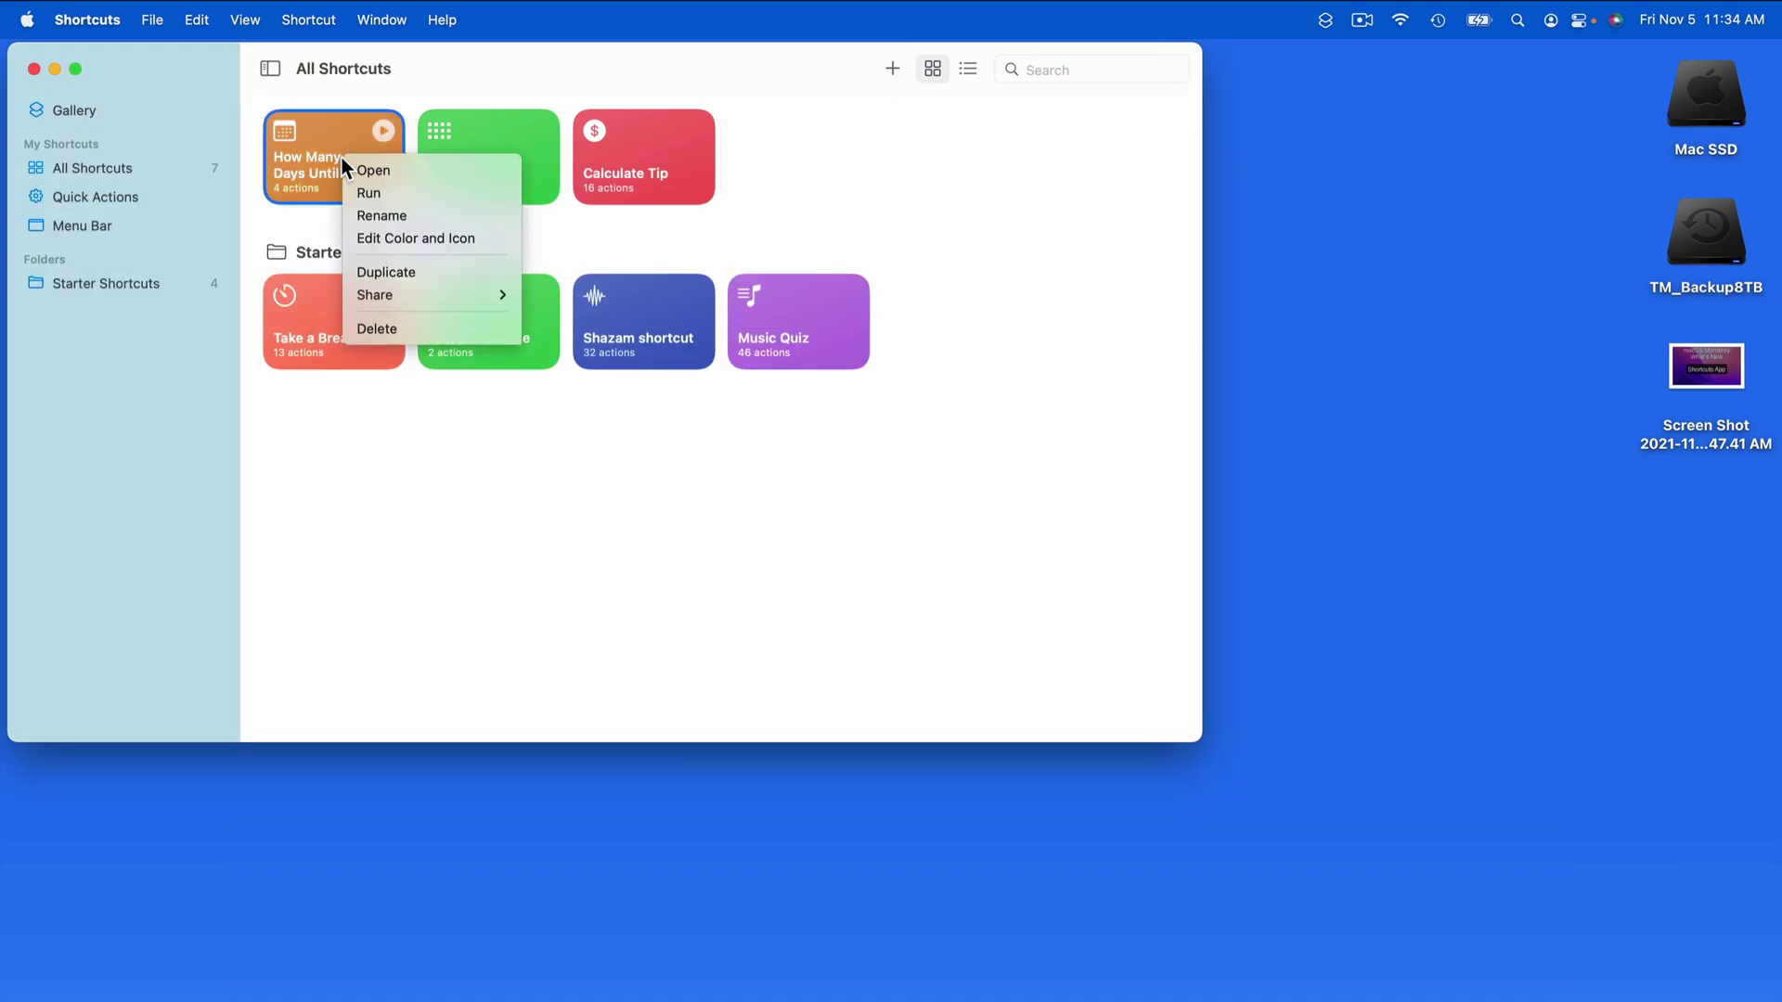
pyautogui.click(401, 271)
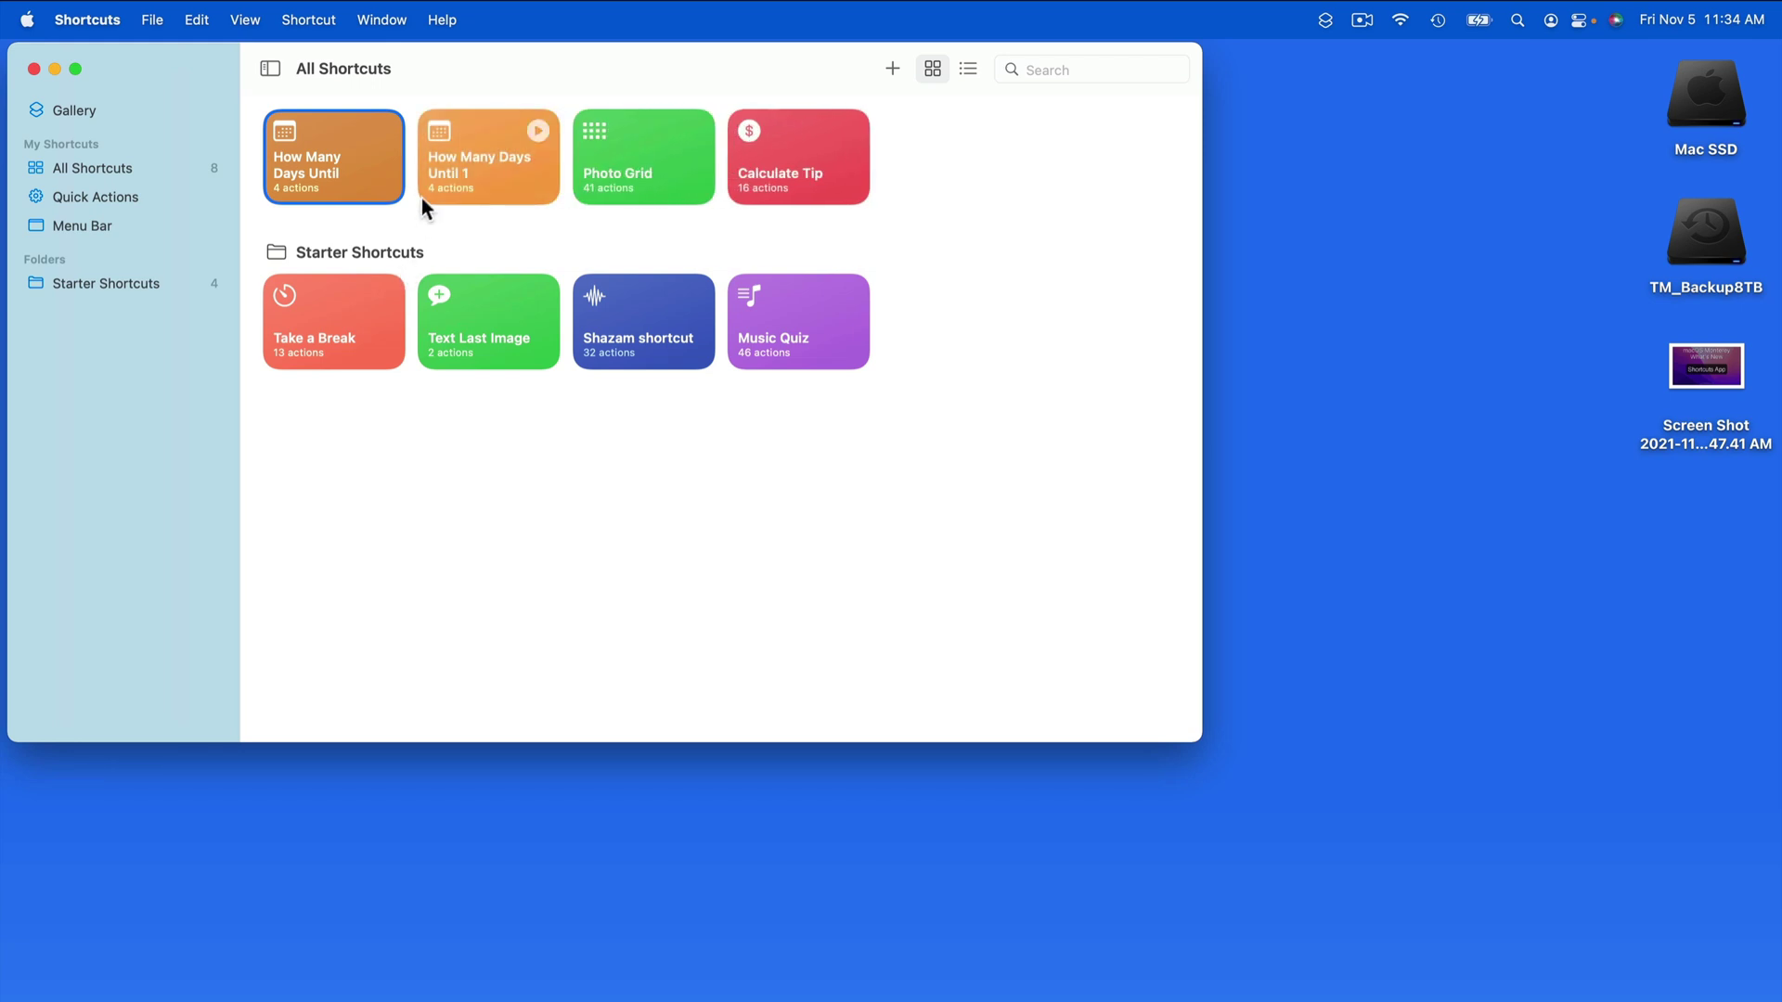
pyautogui.doubleClick(487, 163)
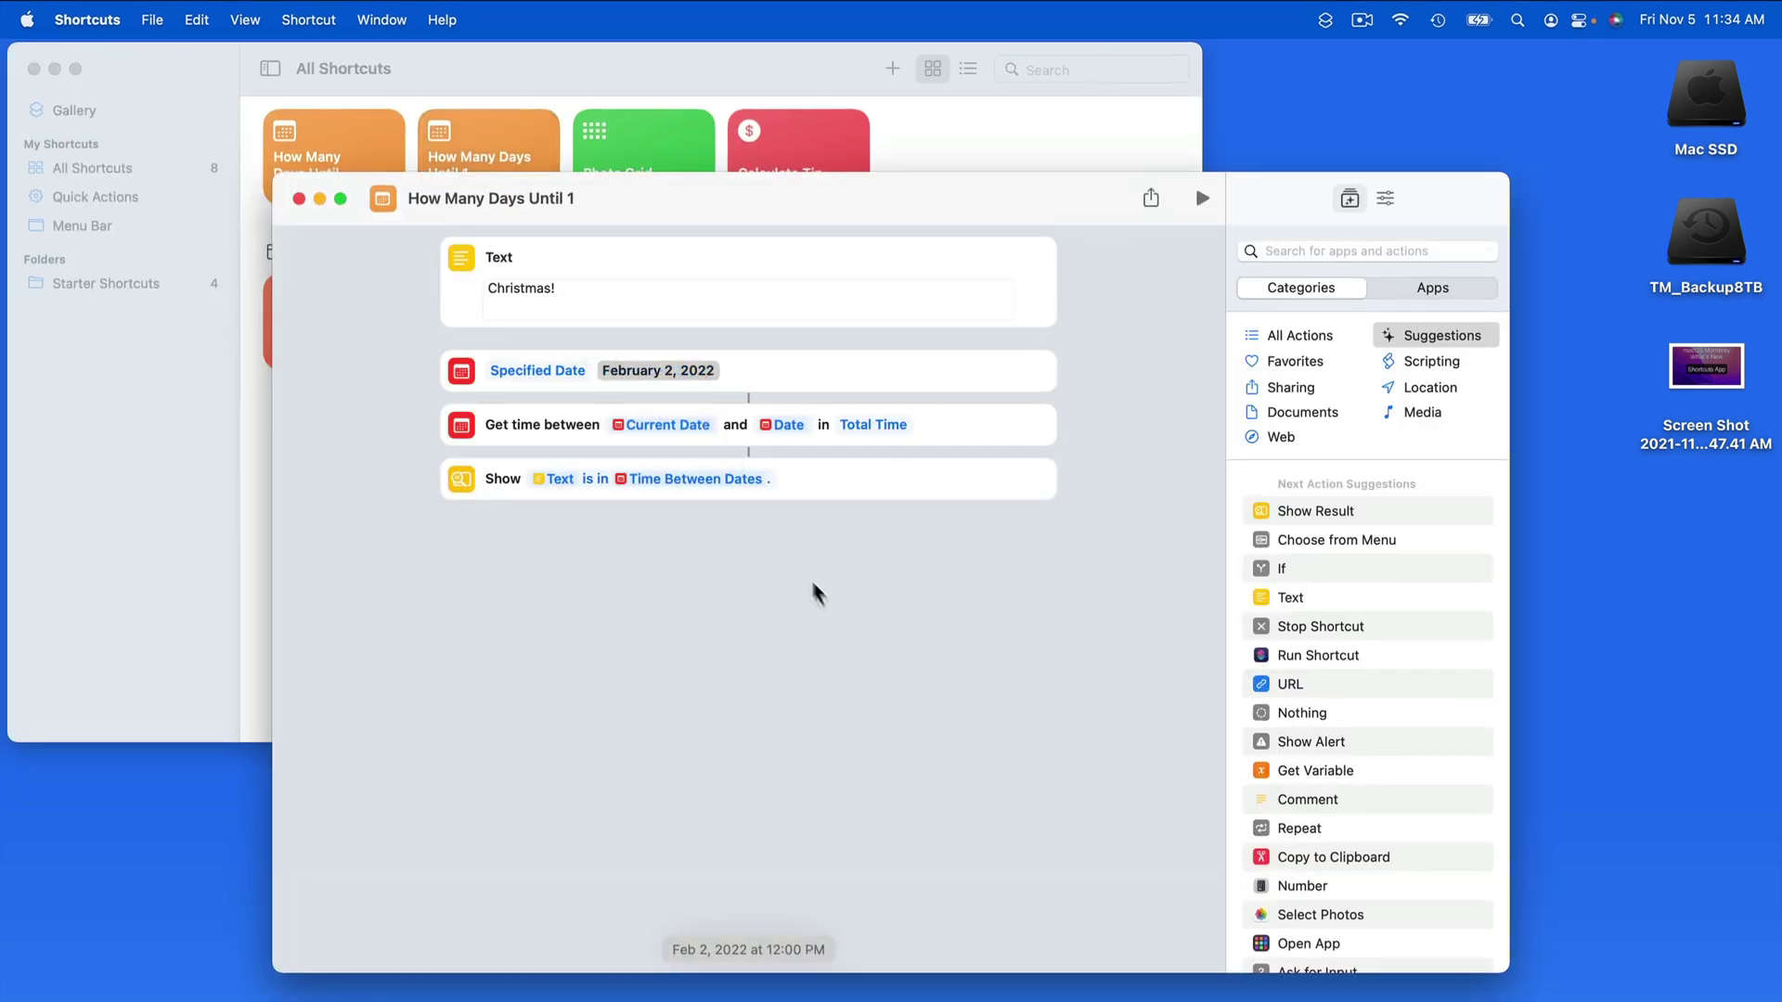
pyautogui.write('Feb 2')
pyautogui.press('super+w')
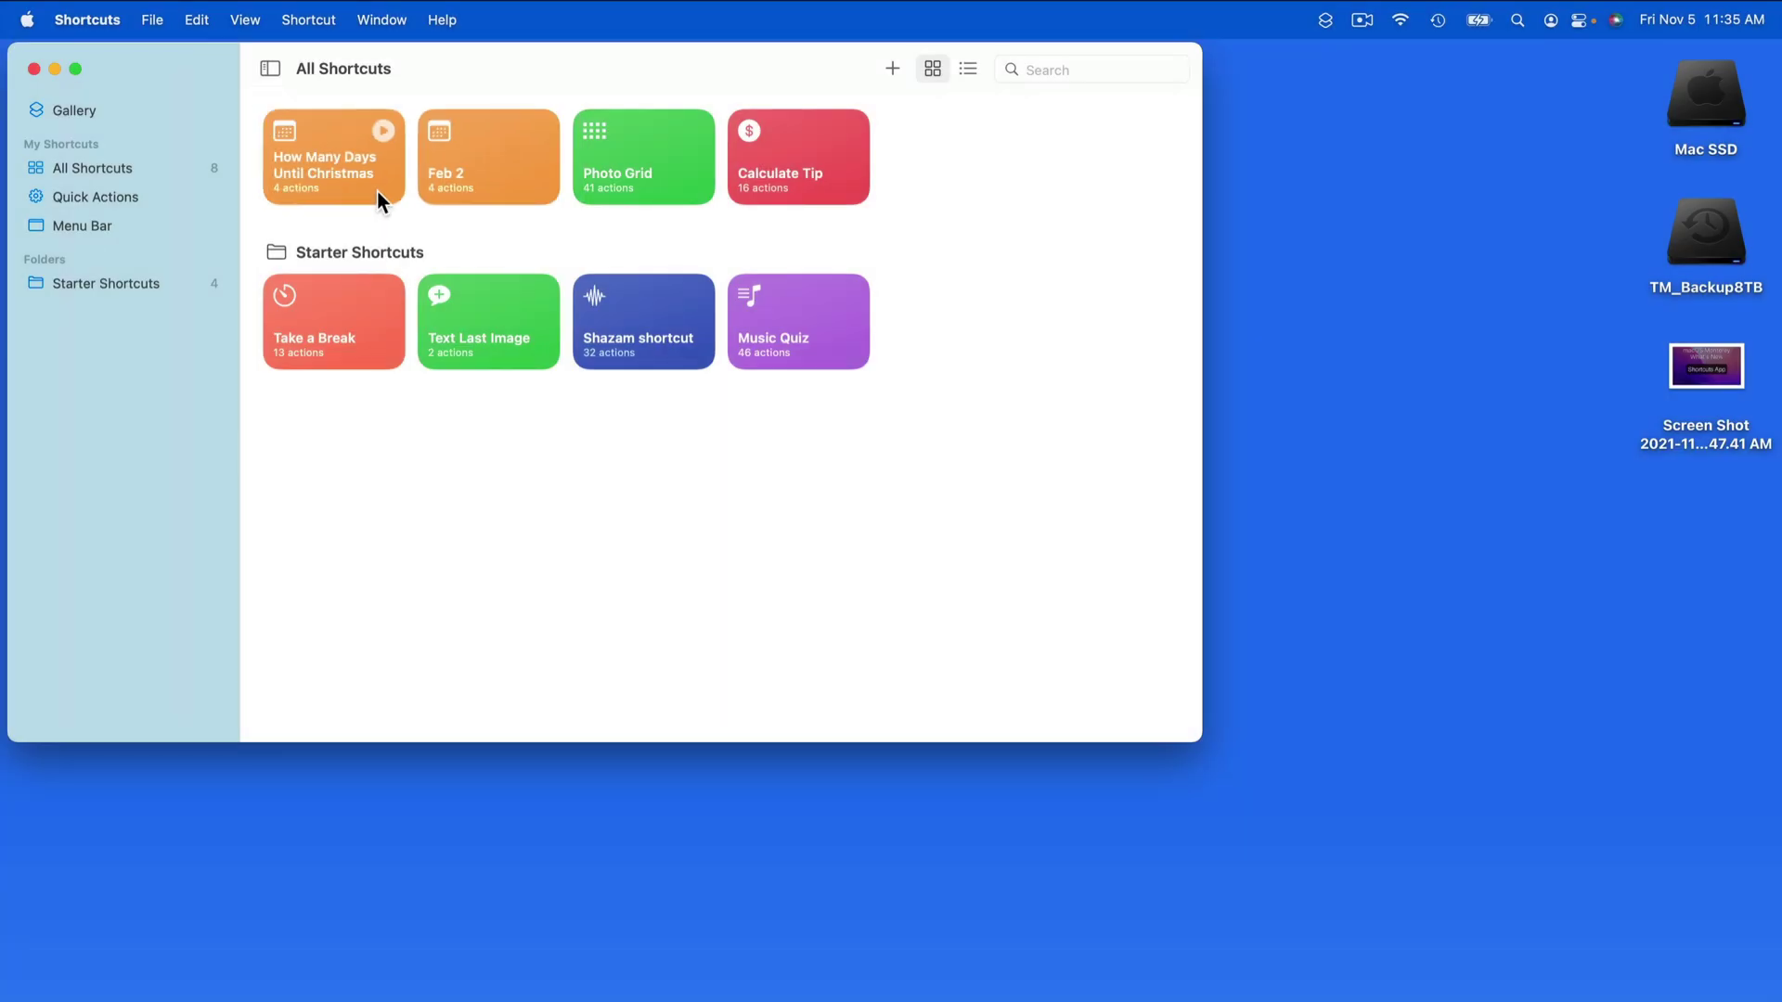
# Step: Open How Many Days Until Christmas in its editor and reposition the window
pyautogui.doubleClick(337, 153)
pyautogui.moveTo(908, 212); pyautogui.dragTo(875, 198)
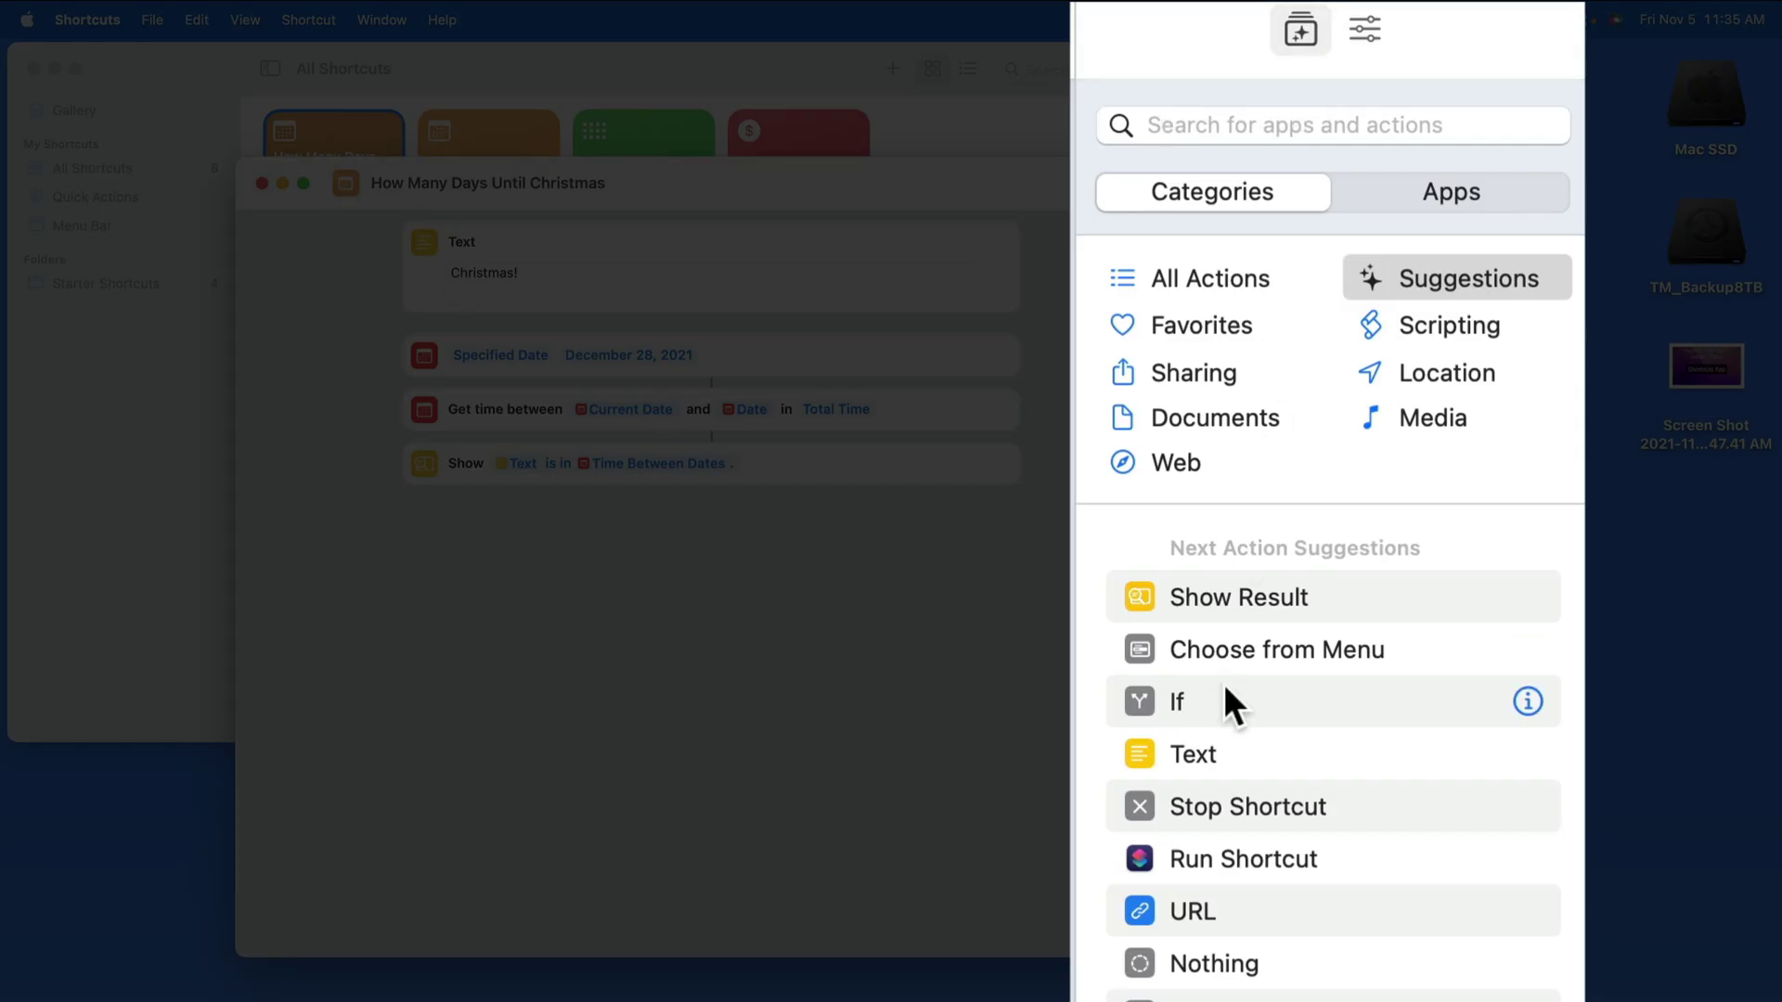
pyautogui.scroll(-5, 1225, 696)
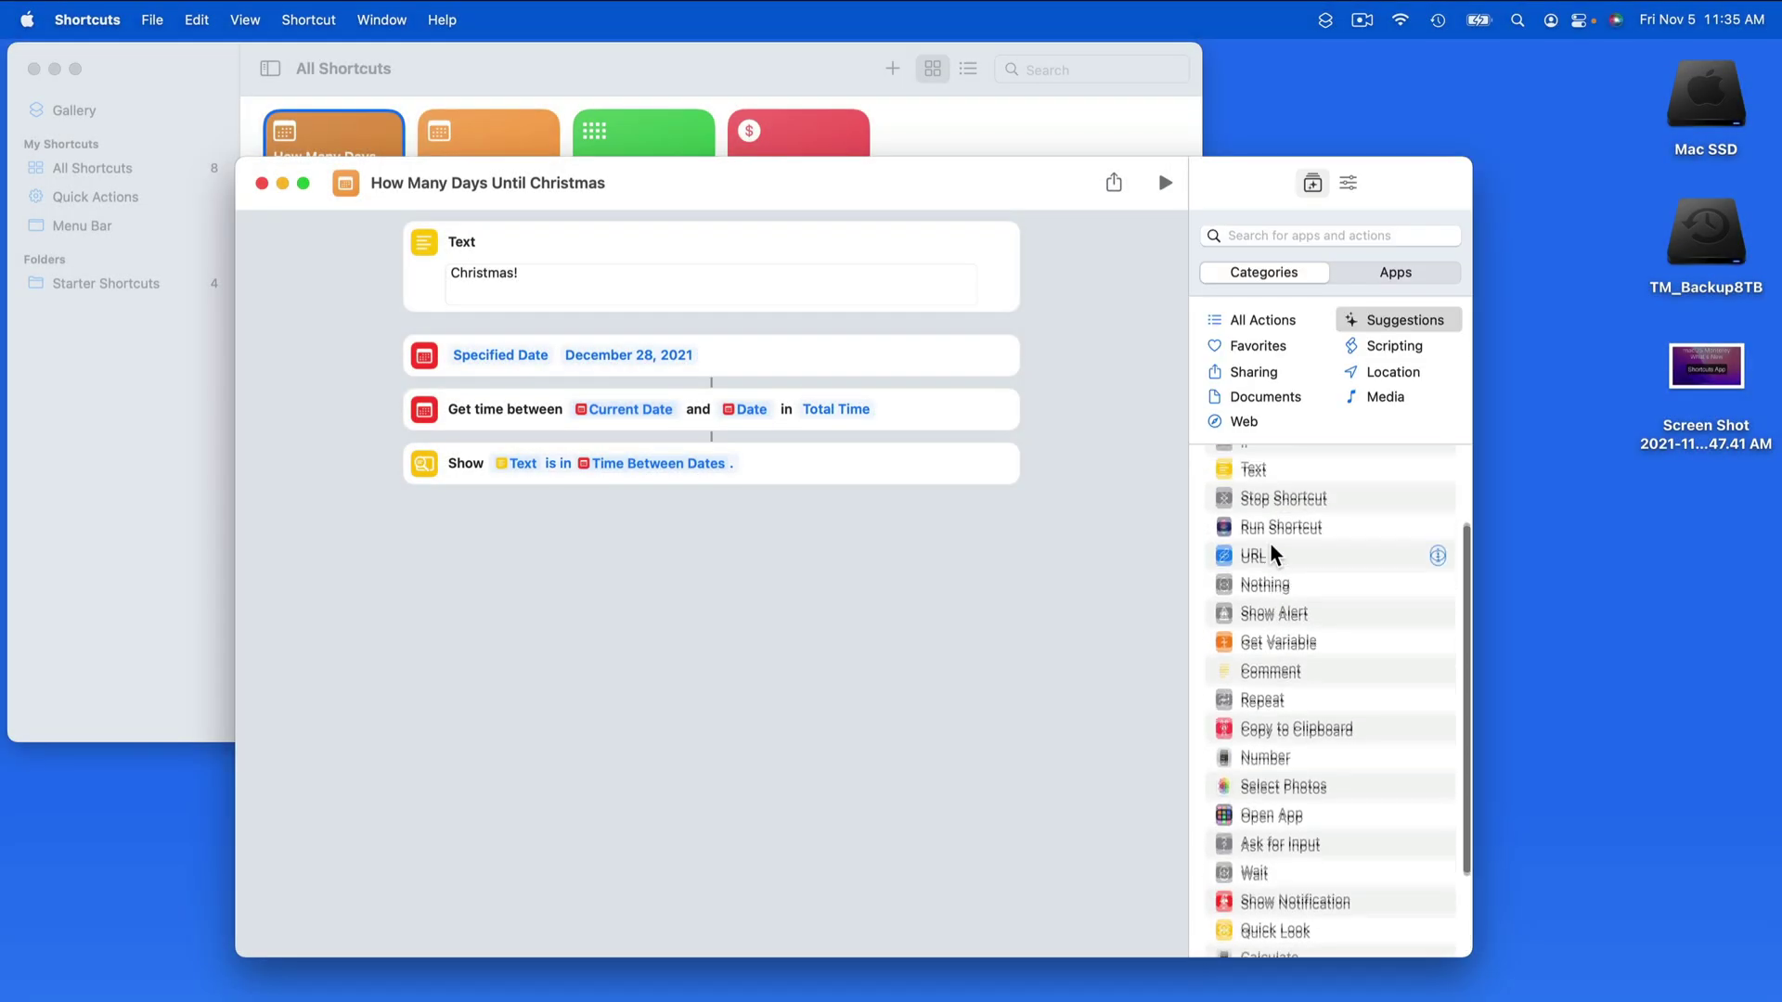
pyautogui.scroll(3, 1285, 549)
# Step: Browse the Favorites, Scripting and Documents action categories, then show the shortcut's Details
pyautogui.click(1259, 348)
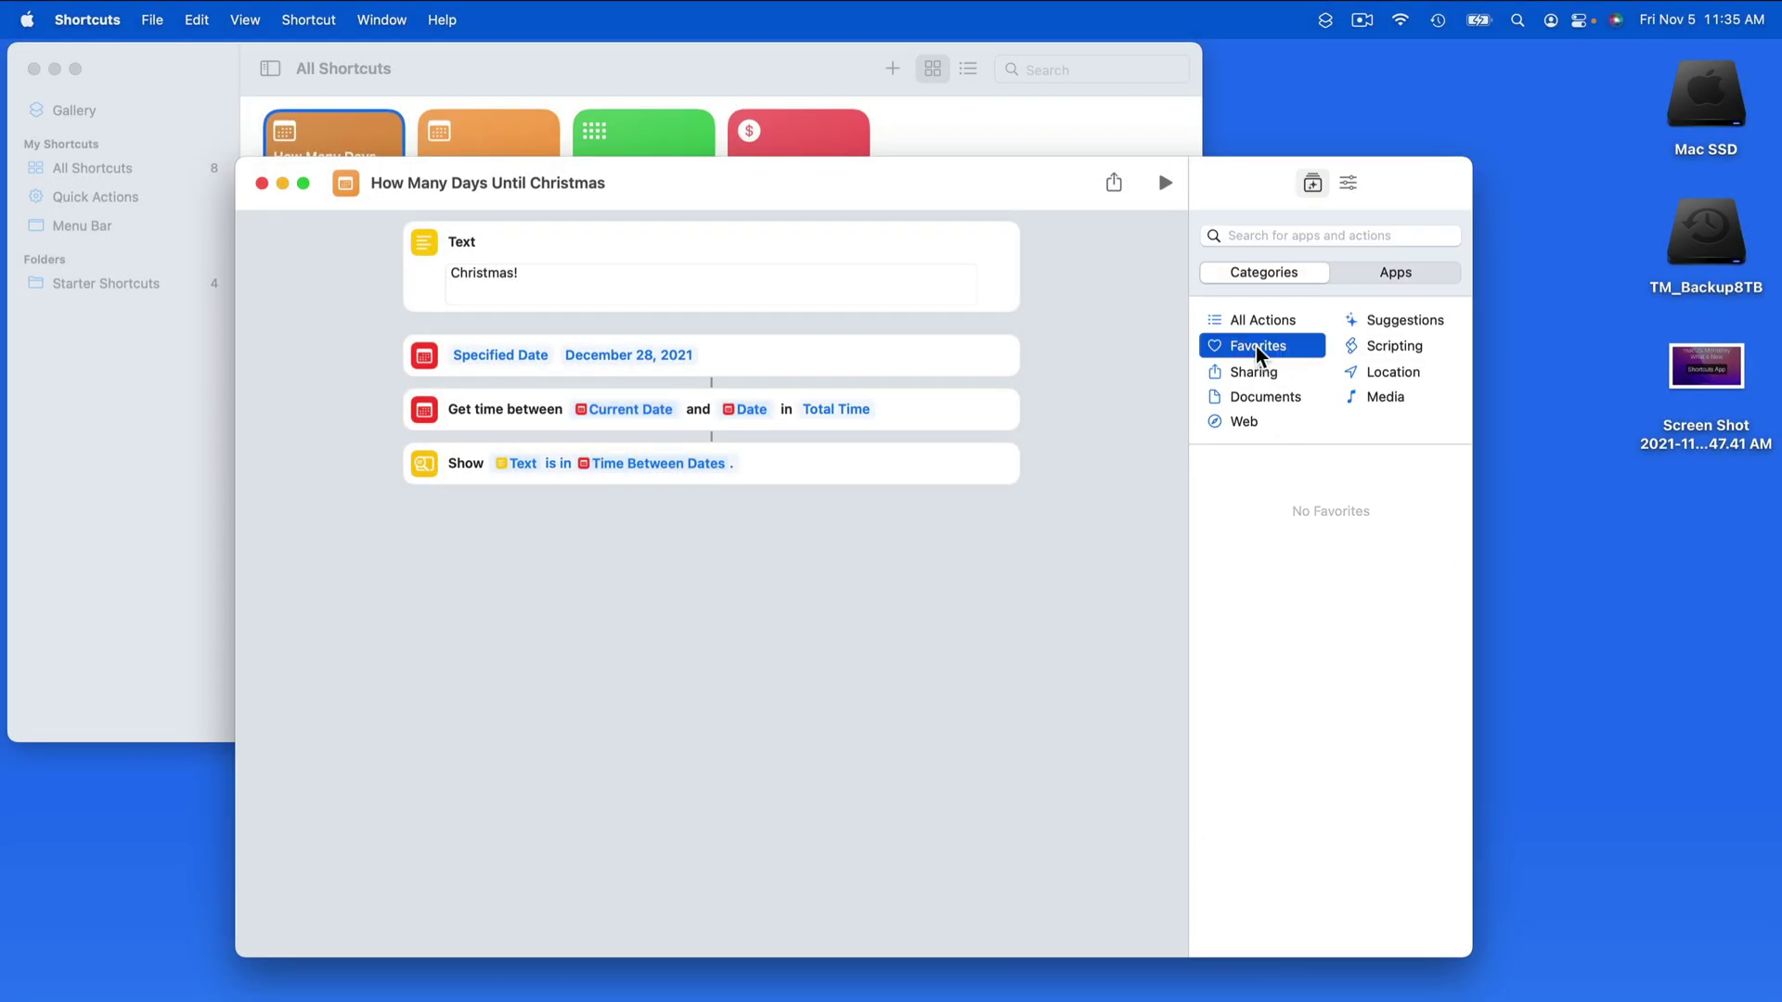
pyautogui.click(1387, 348)
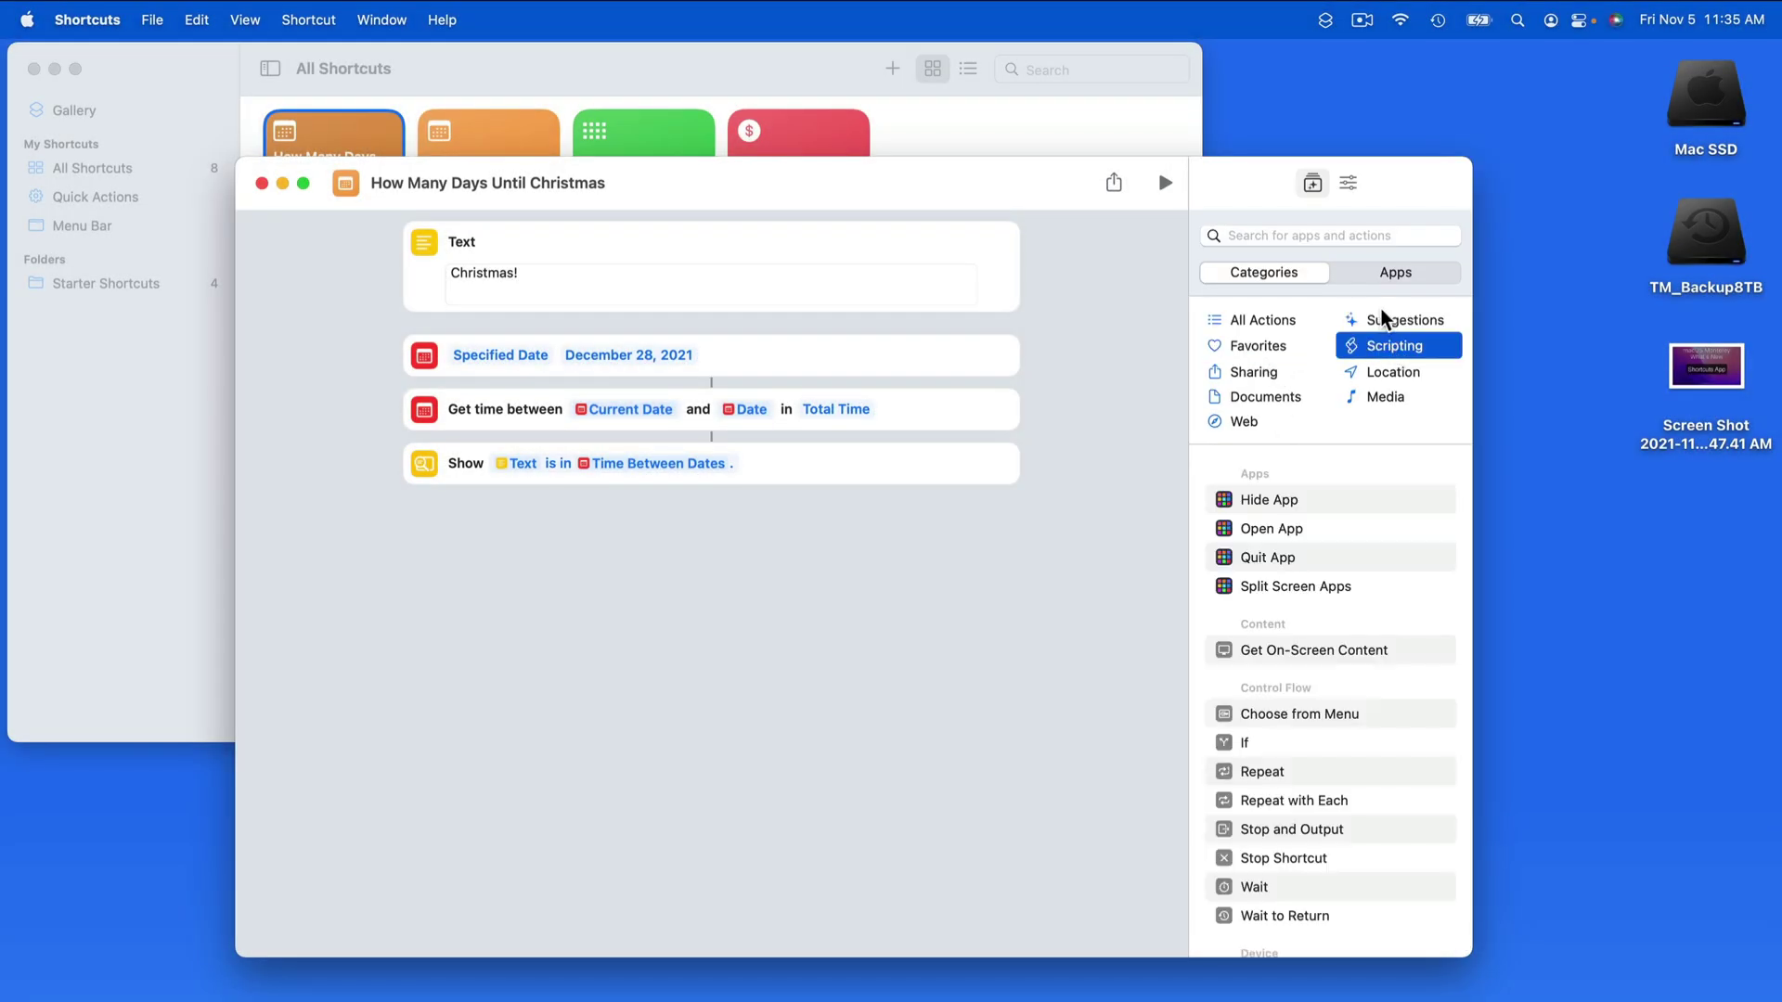
pyautogui.click(1384, 320)
pyautogui.click(1251, 397)
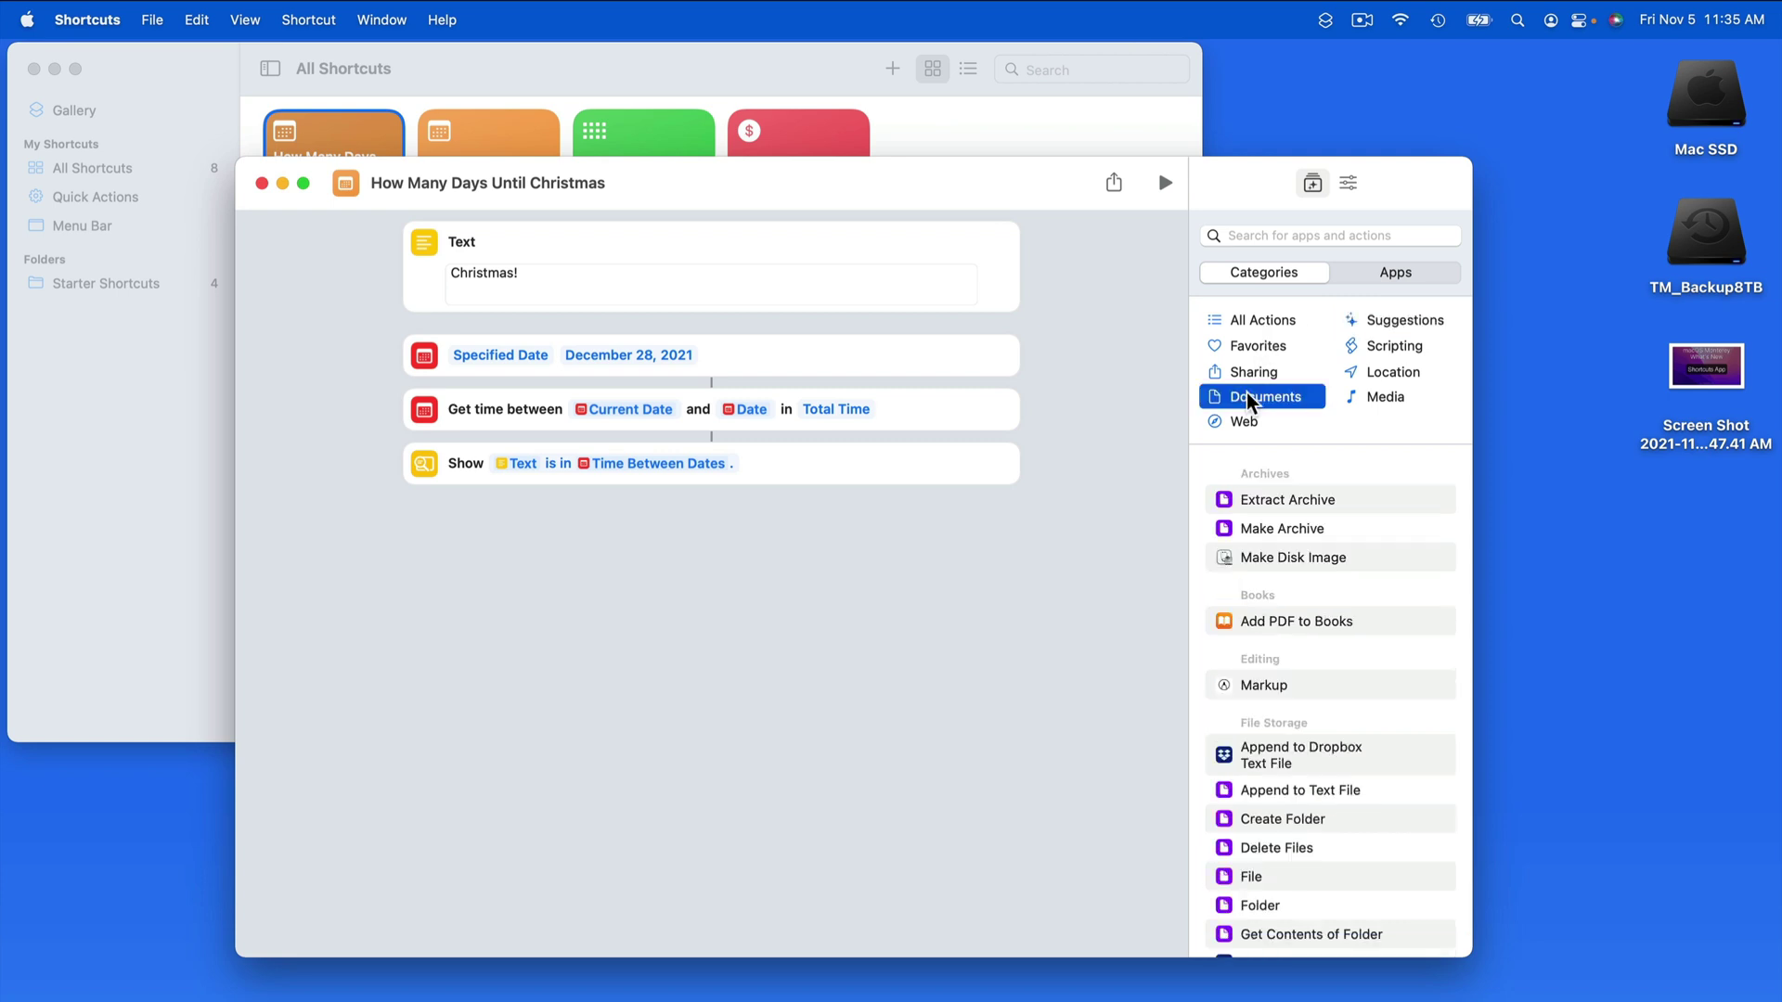
pyautogui.click(1348, 185)
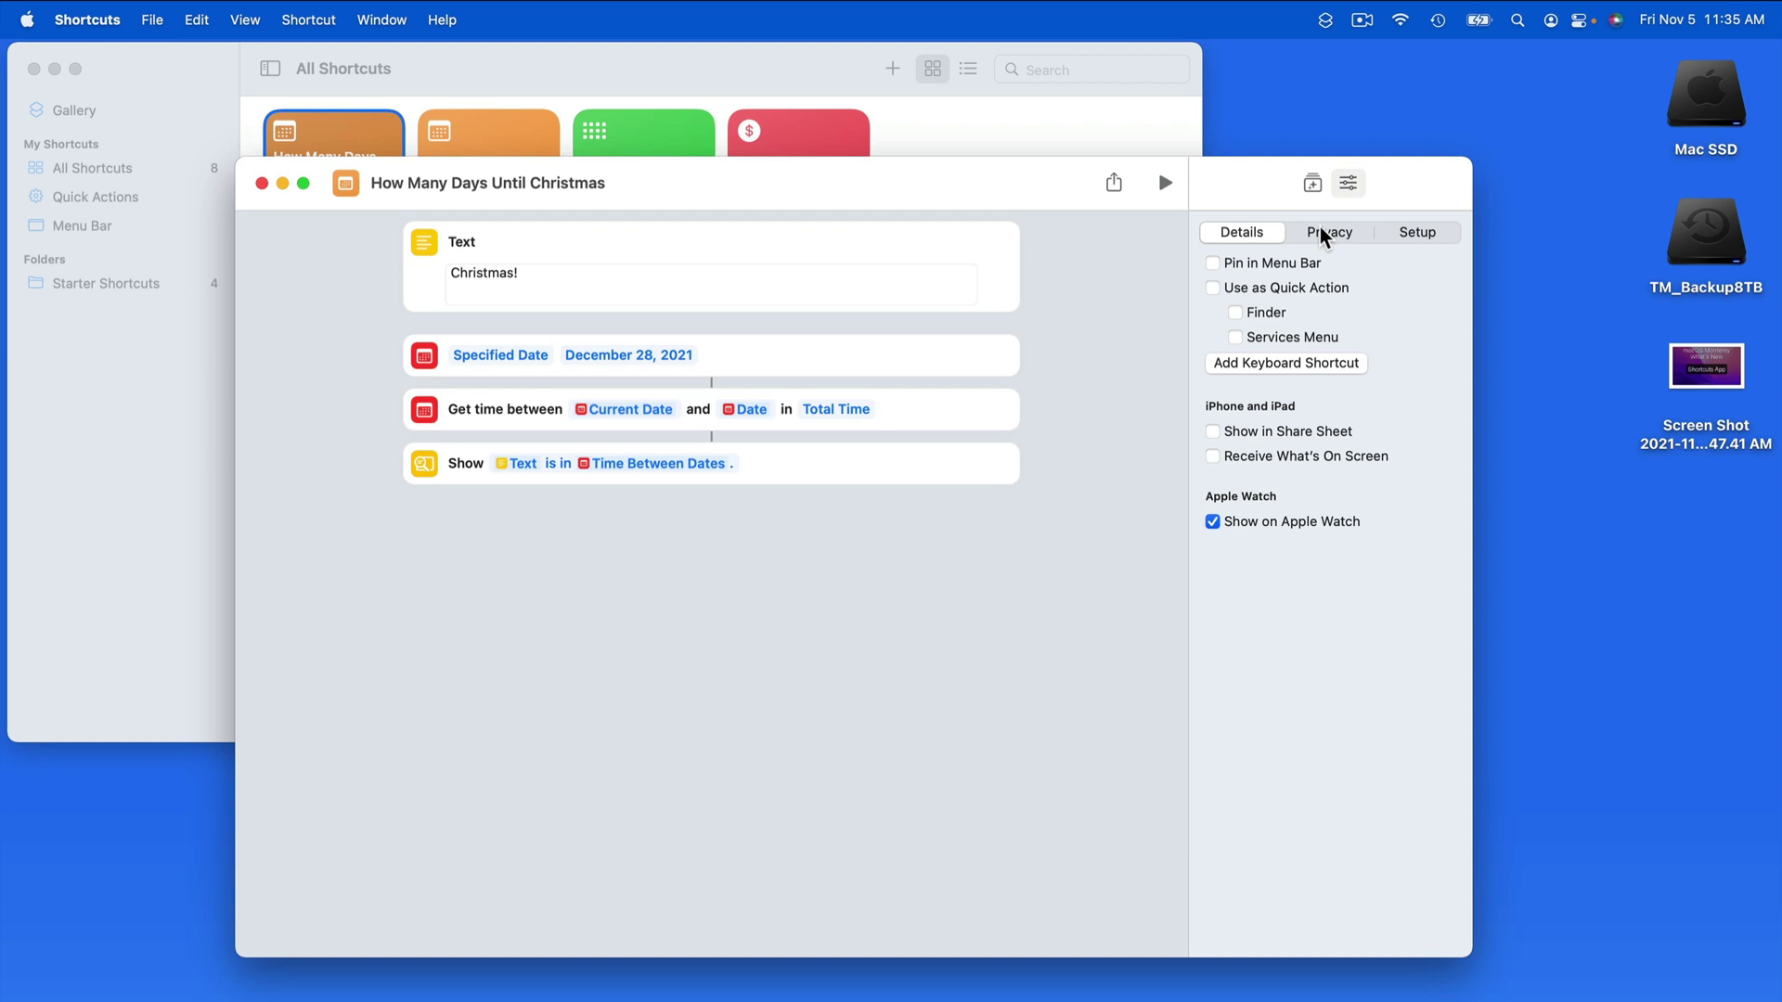
# Step: Pin the shortcut to the menu bar and enable it as a Services menu quick action
pyautogui.click(1286, 270)
pyautogui.click(1213, 289)
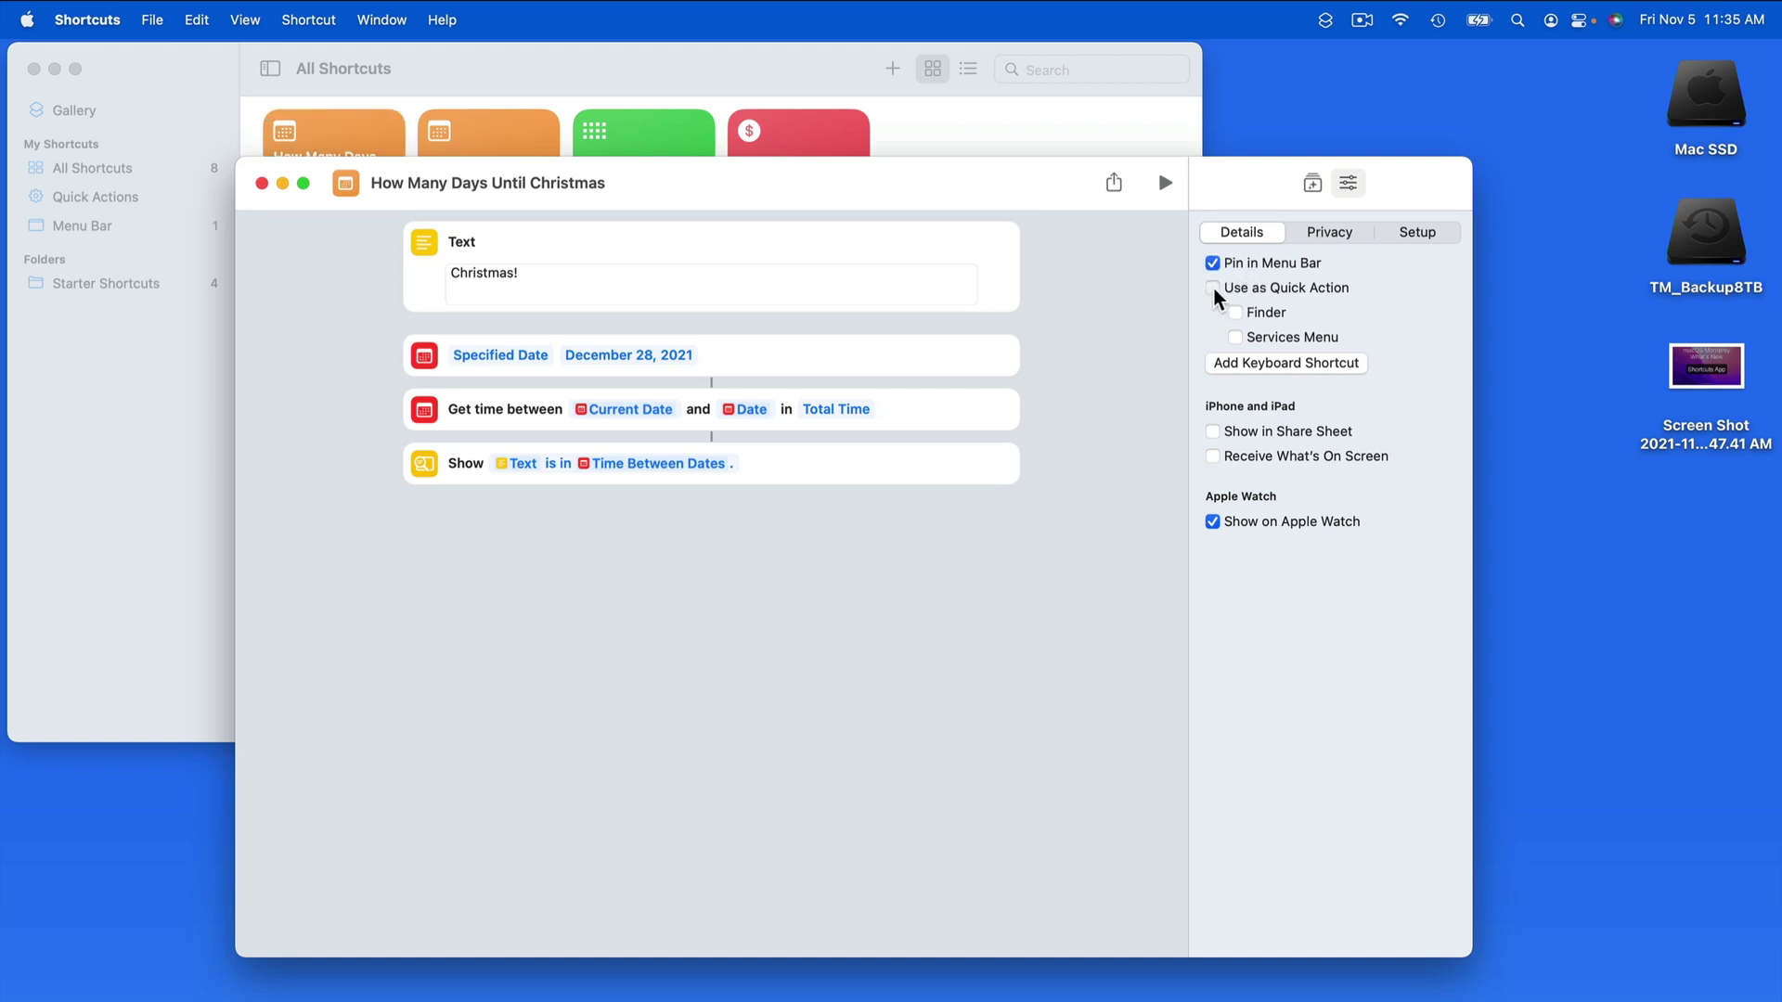
pyautogui.click(1236, 338)
pyautogui.click(1236, 339)
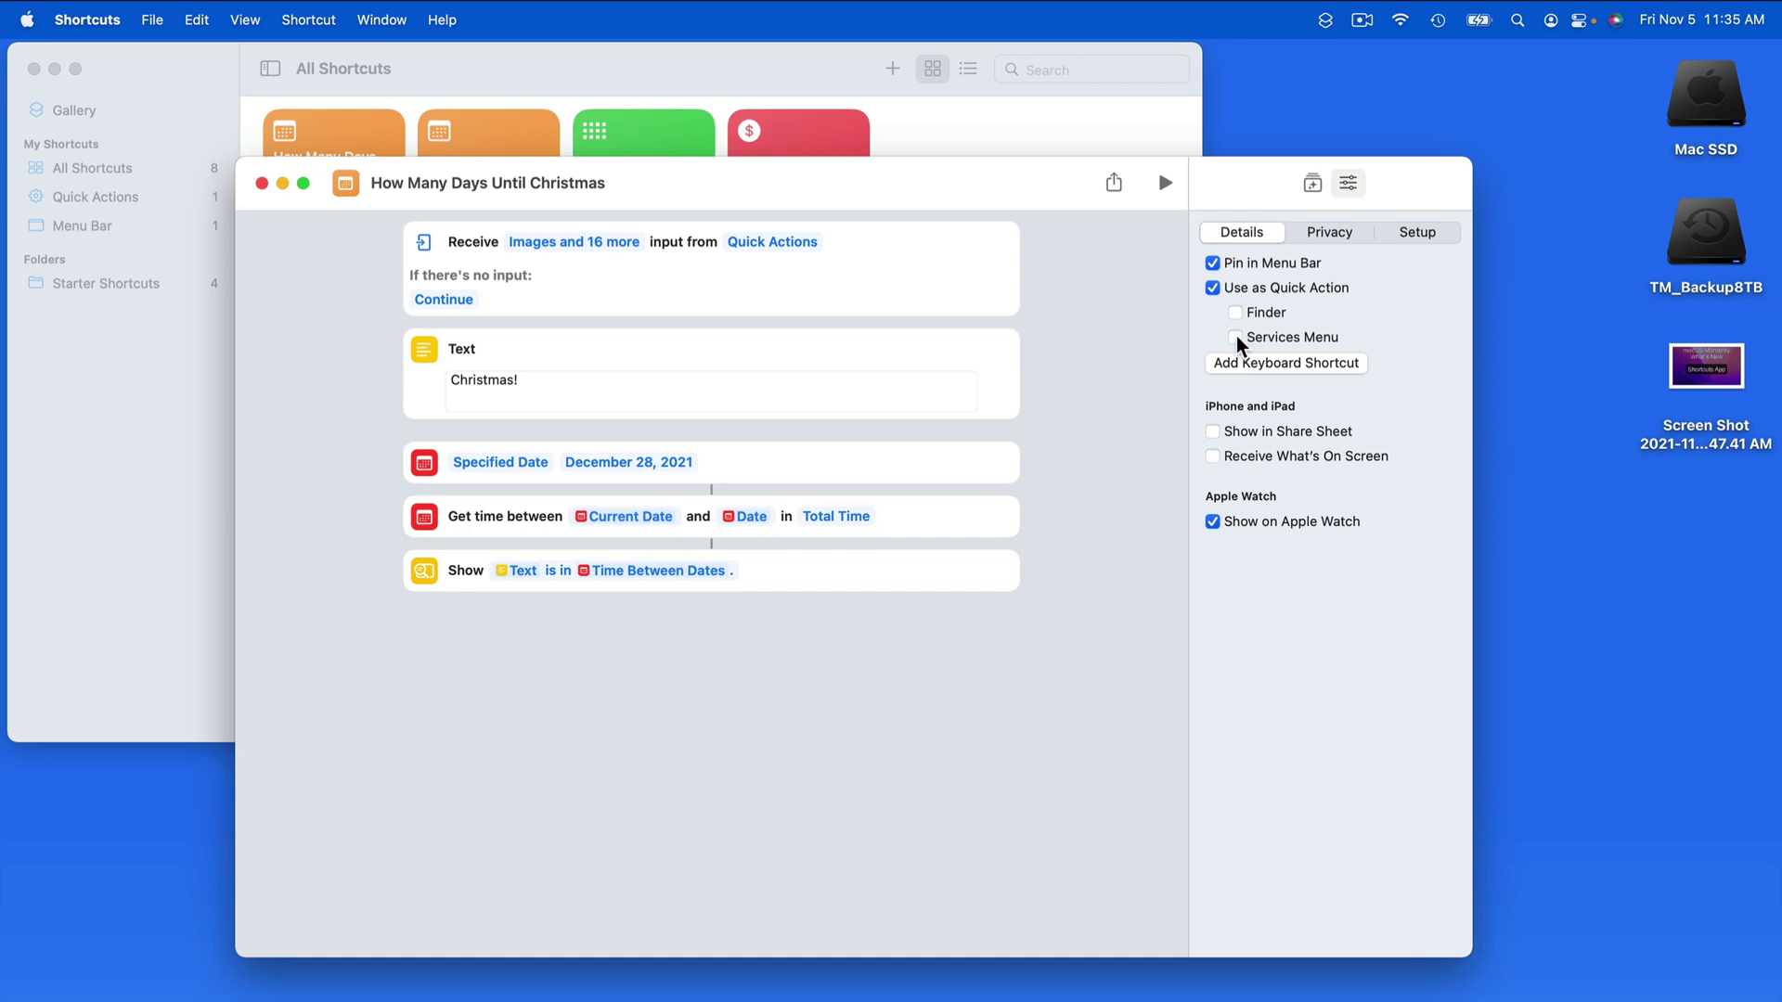
pyautogui.click(1235, 339)
# Step: Assign Control-Command-C as its keyboard shortcut and close the editor
pyautogui.click(1343, 362)
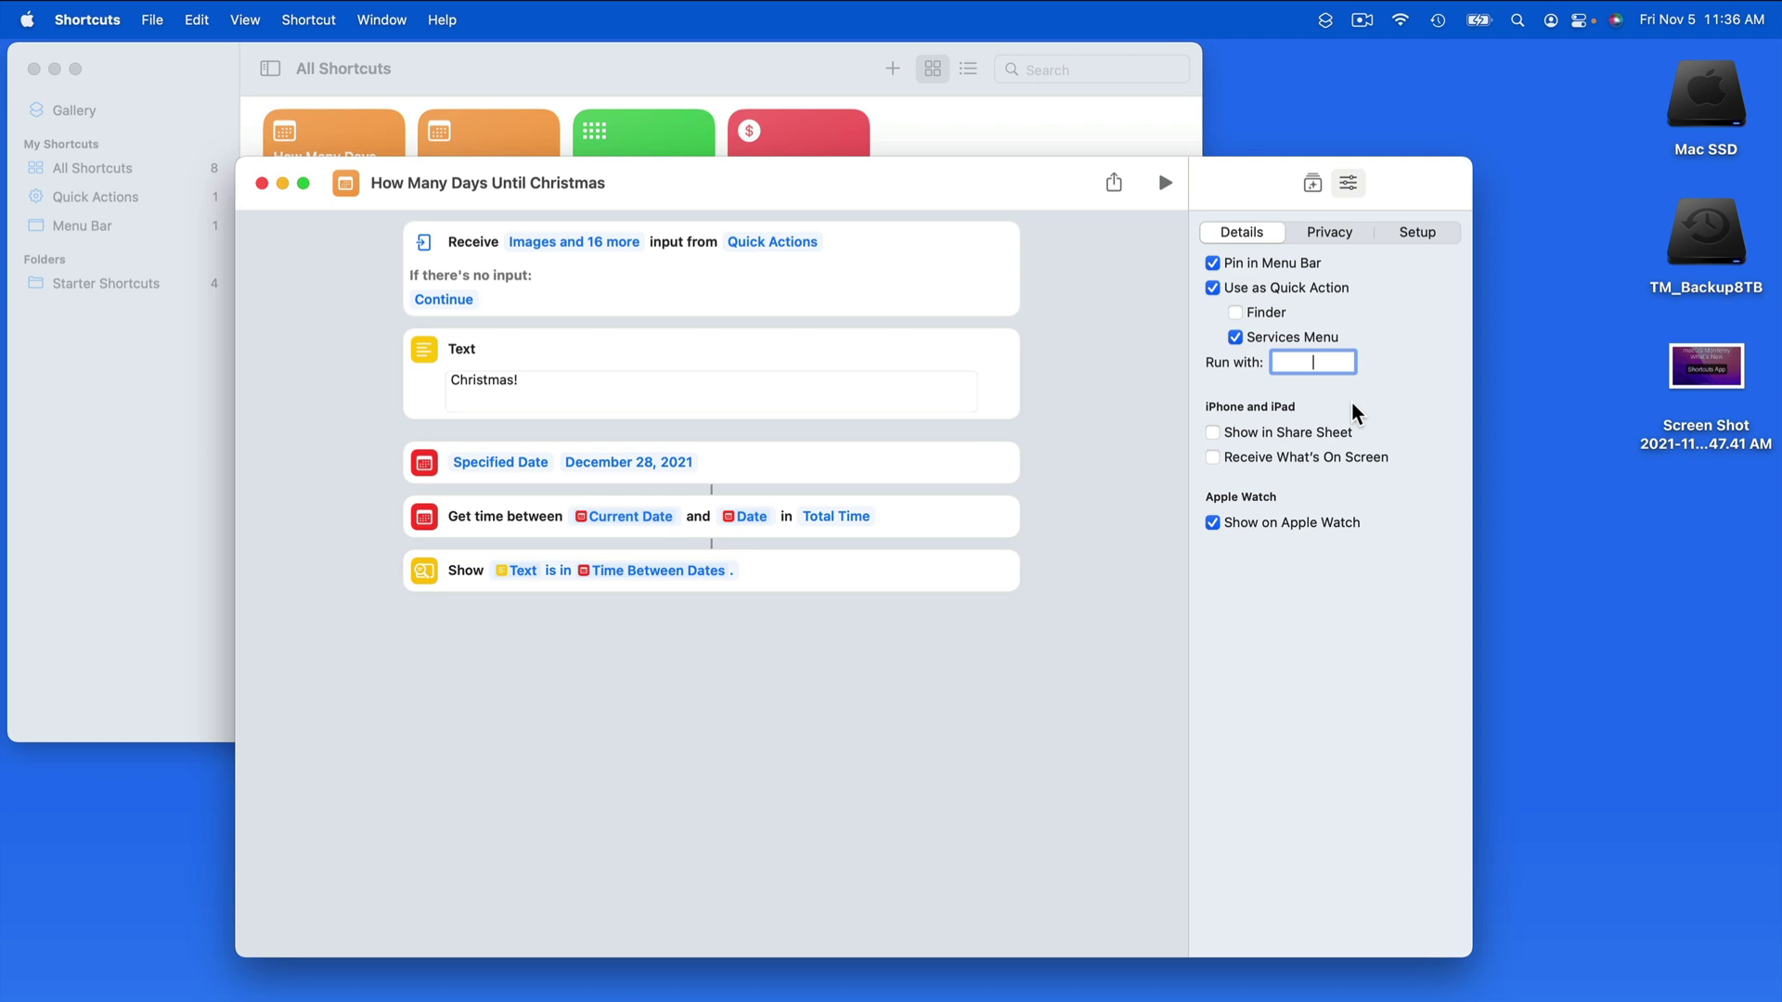
pyautogui.press('ctrl+super+c')
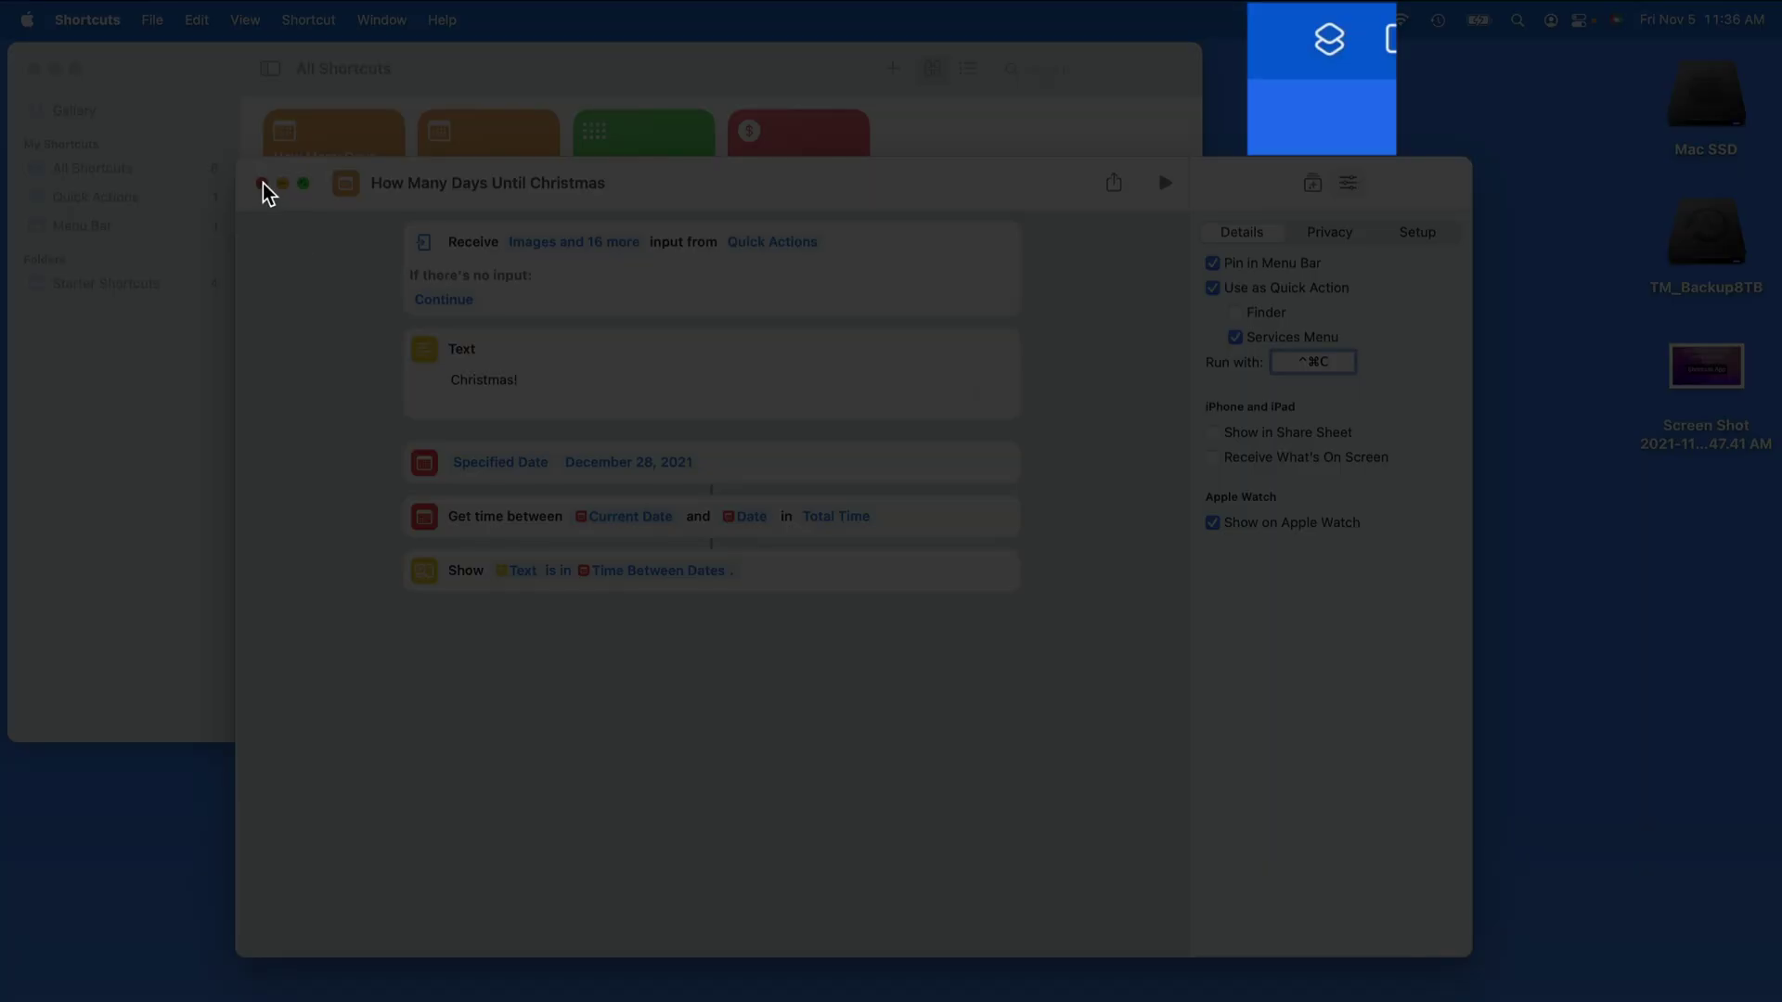
pyautogui.click(263, 186)
pyautogui.click(1356, 279)
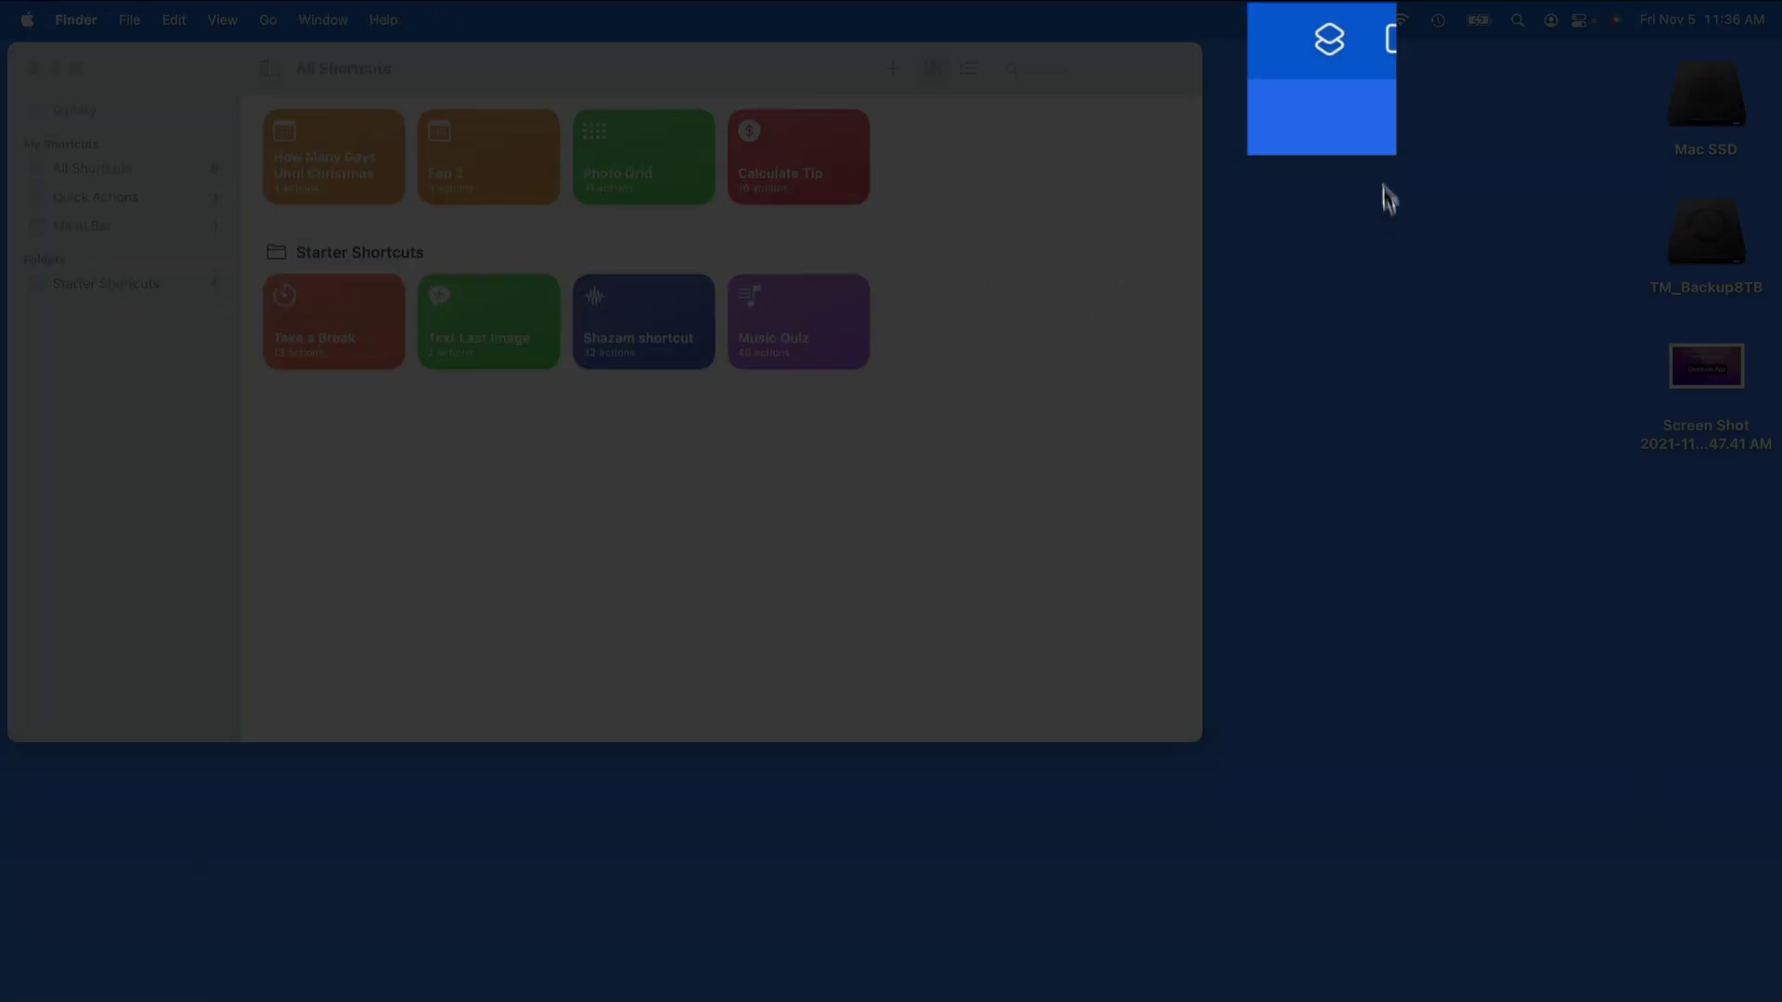
pyautogui.click(1320, 23)
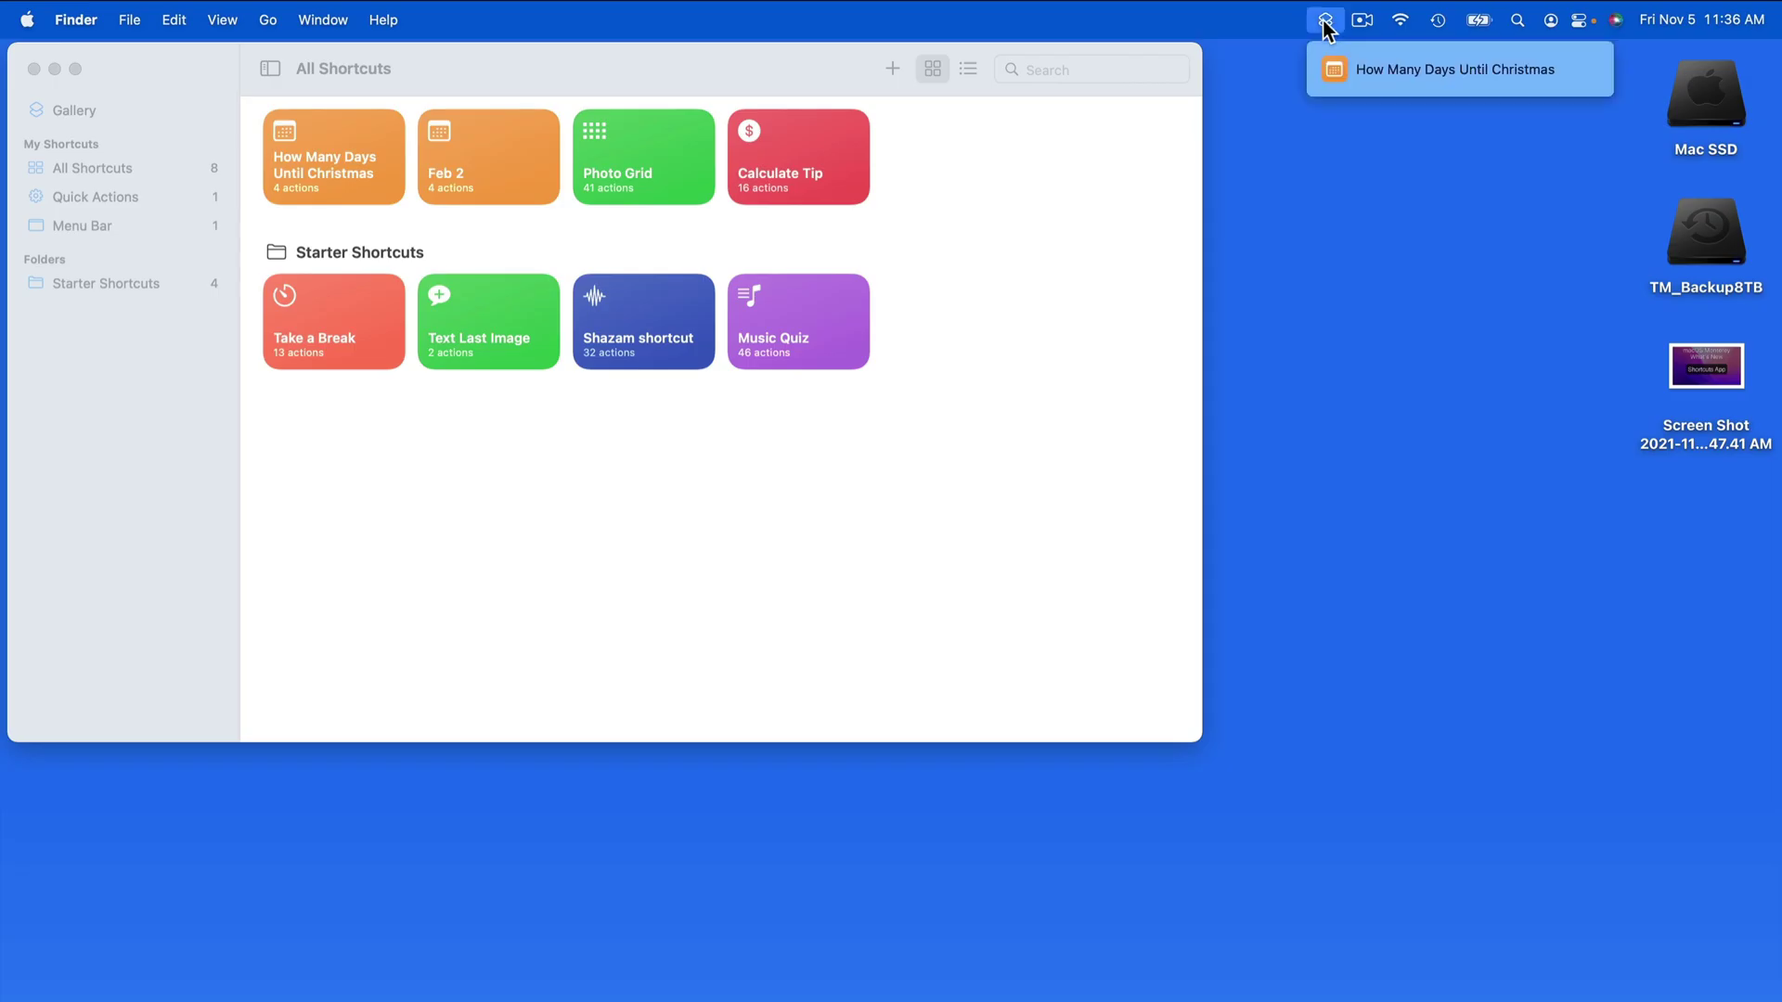
pyautogui.click(1435, 71)
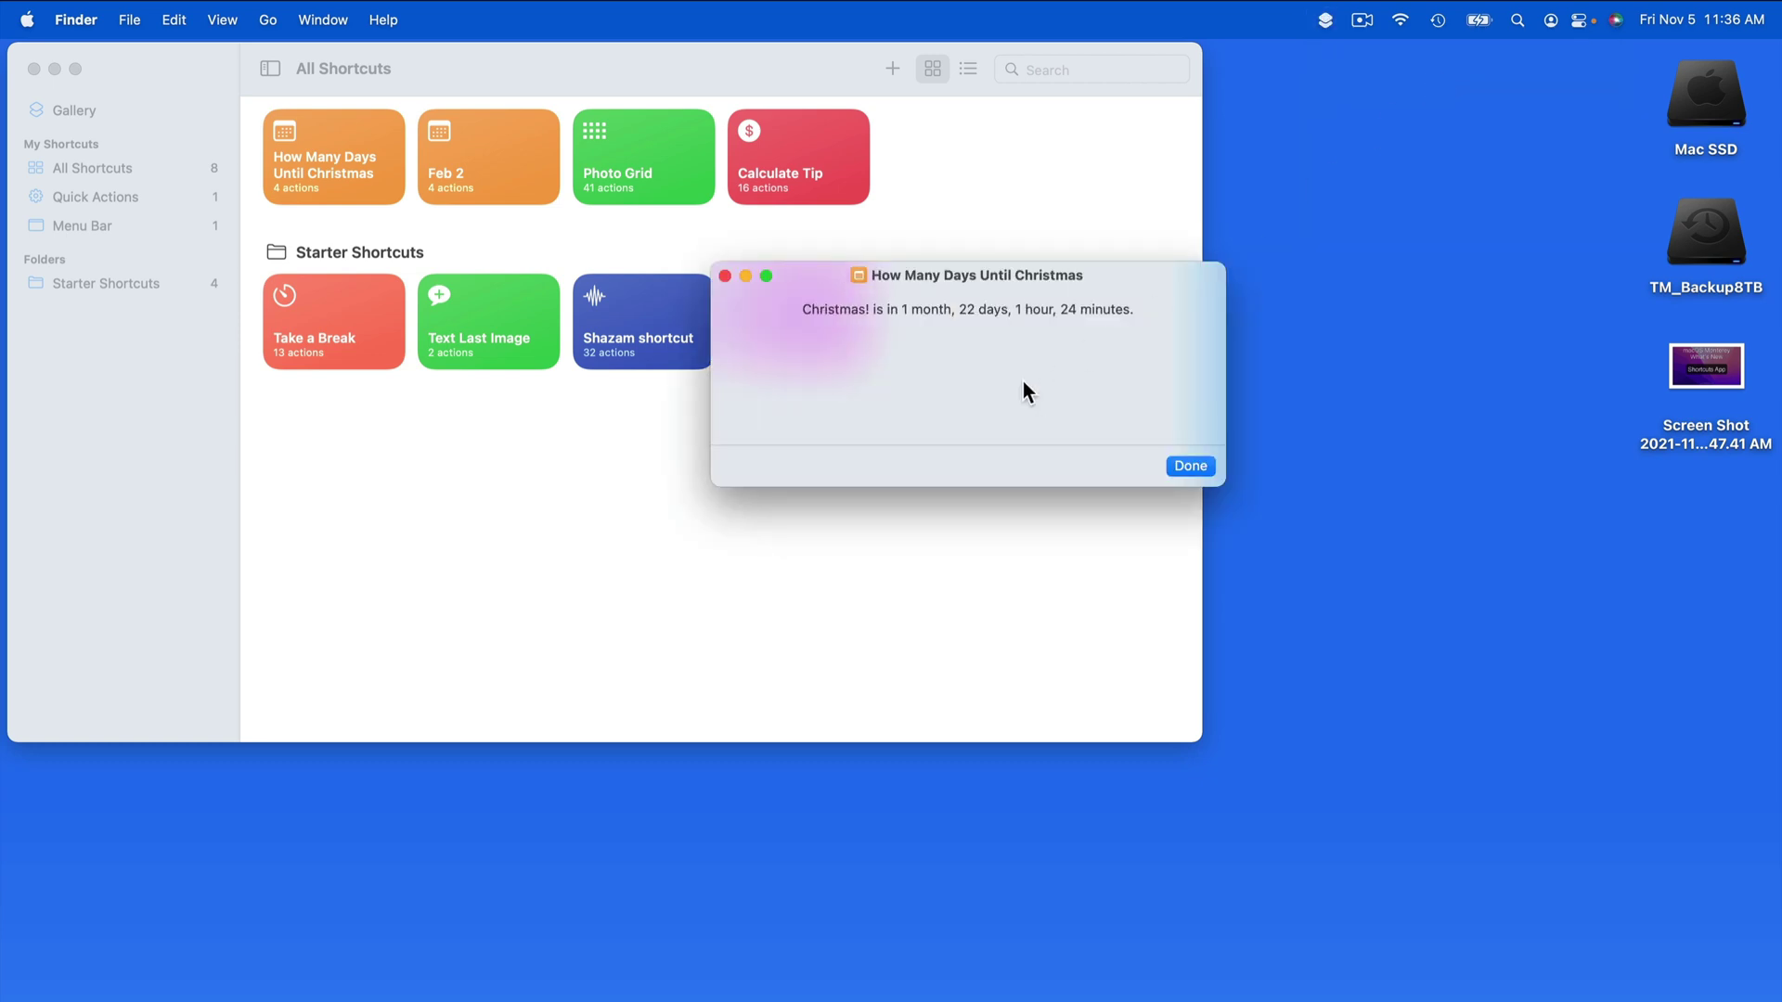
pyautogui.click(1189, 462)
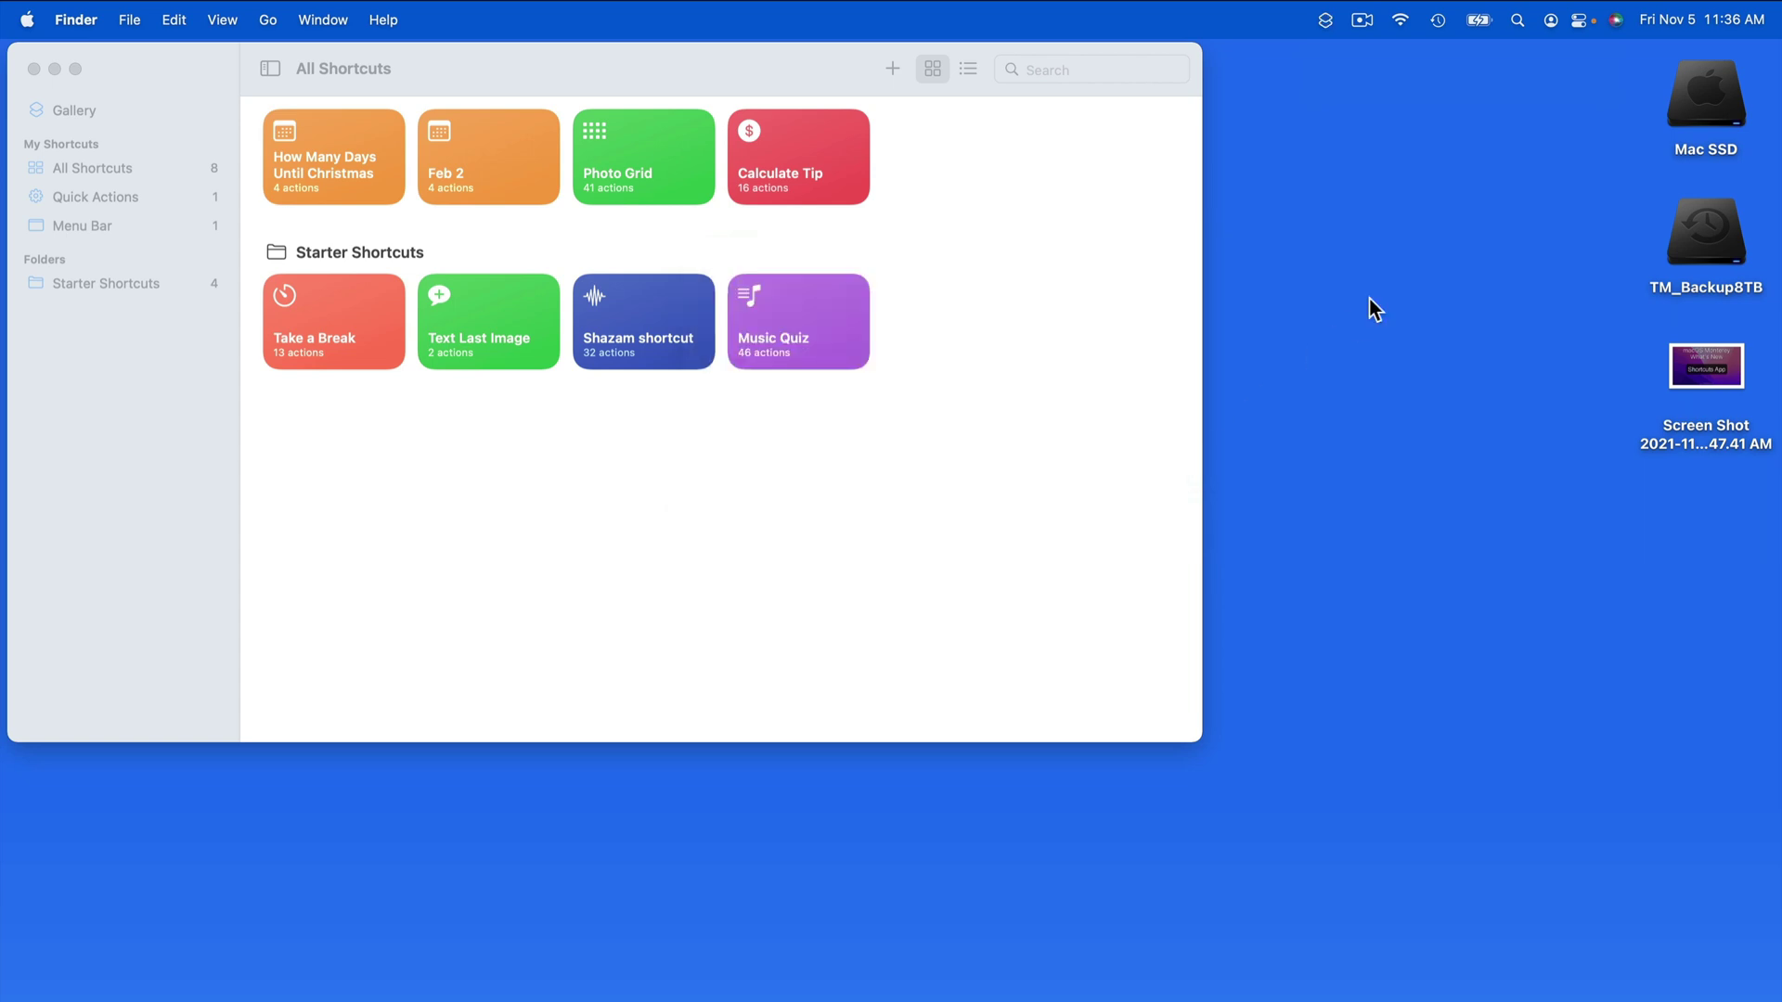
pyautogui.press('ctrl+super+c')
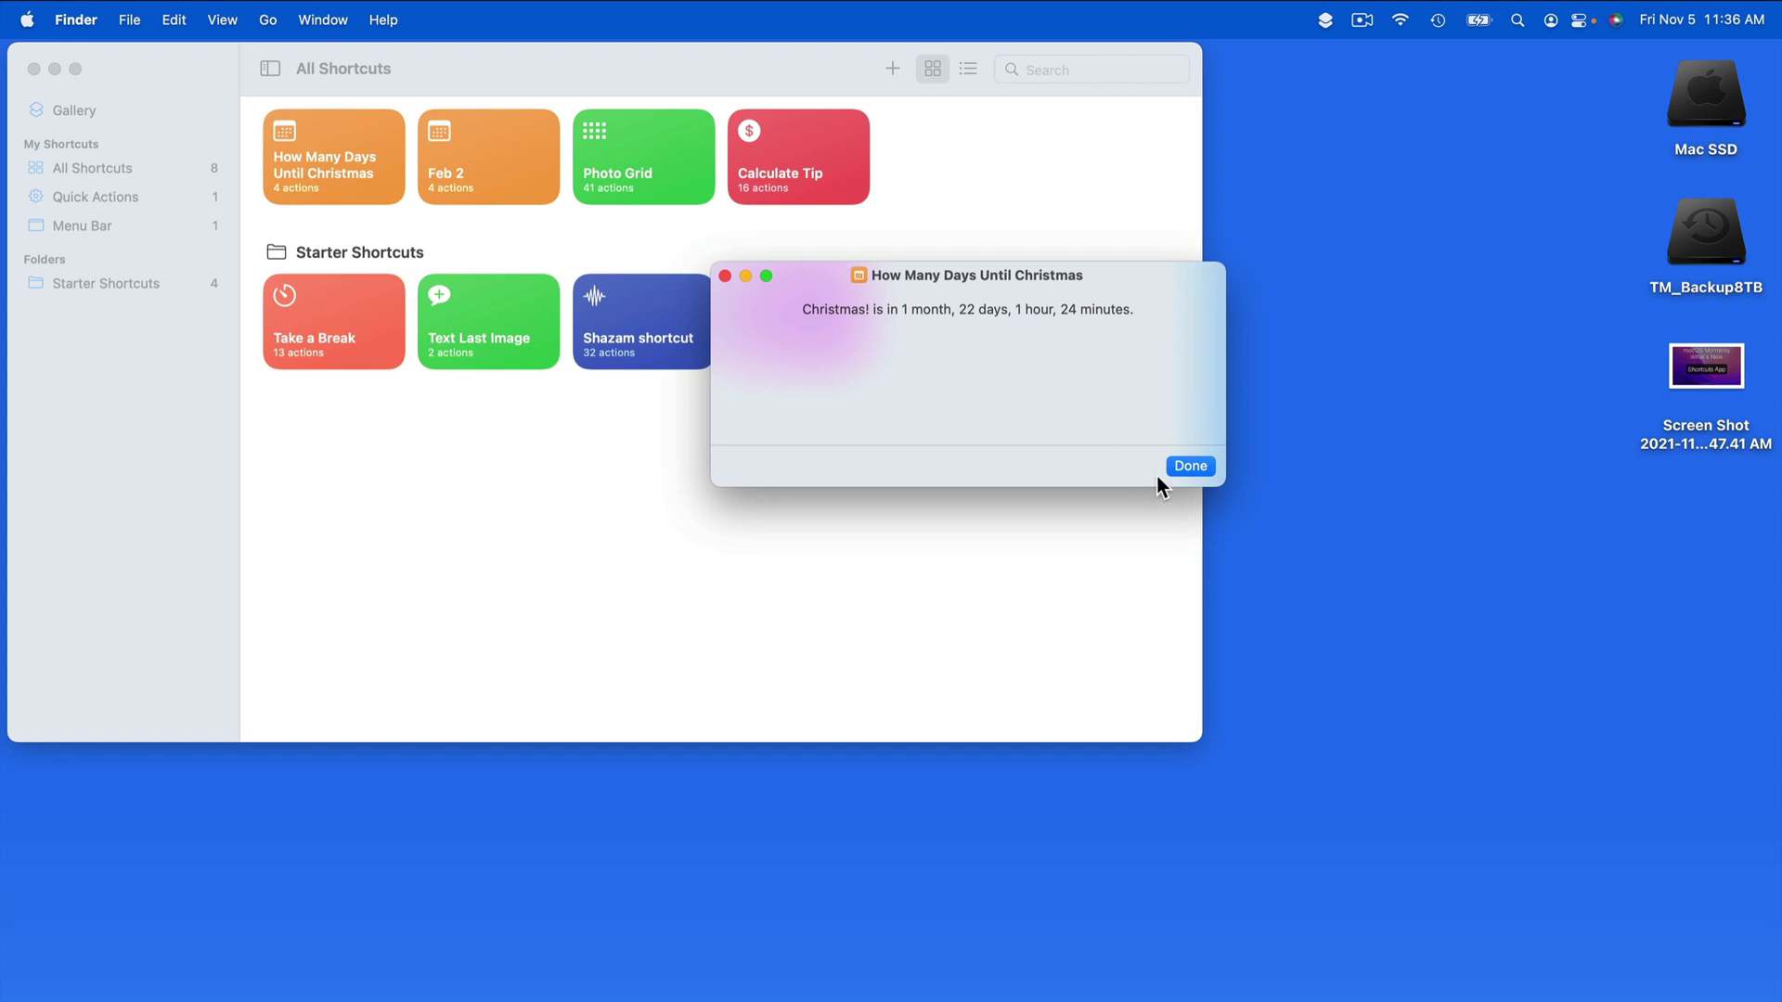
pyautogui.click(1189, 467)
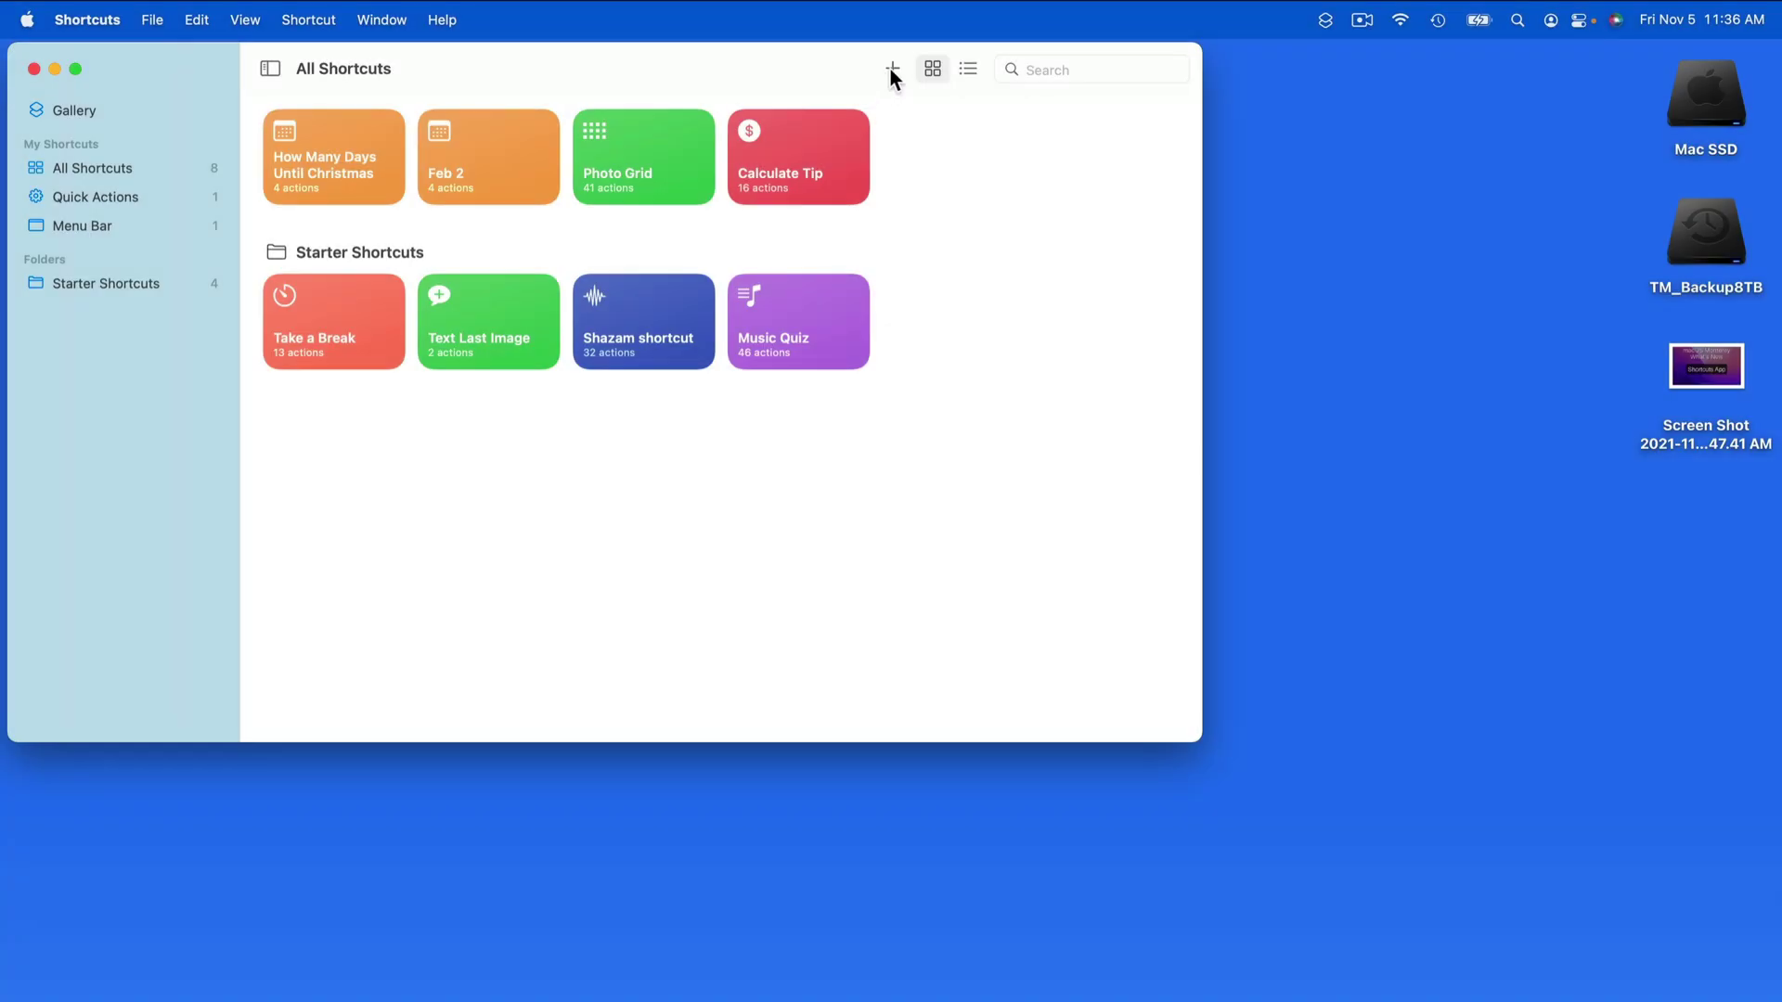
# Step: Create a new blank shortcut and Quick Look the screenshot on the desktop
pyautogui.click(893, 69)
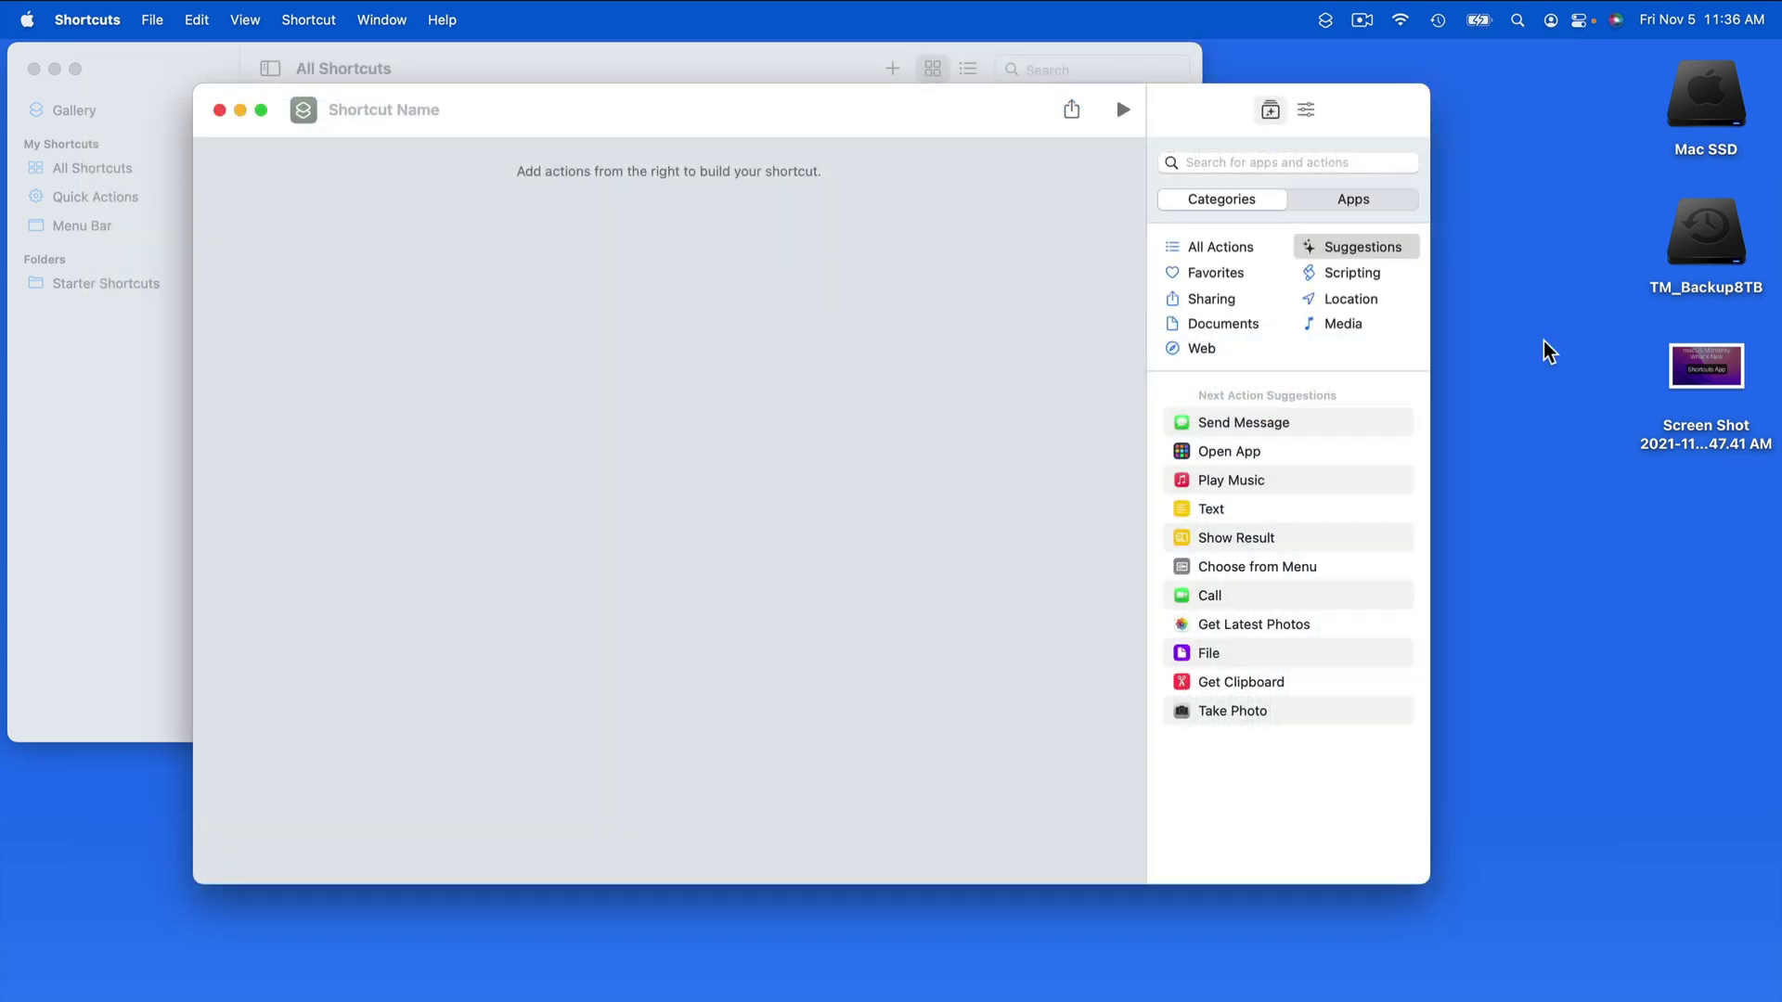
pyautogui.click(1708, 367)
pyautogui.press('space')
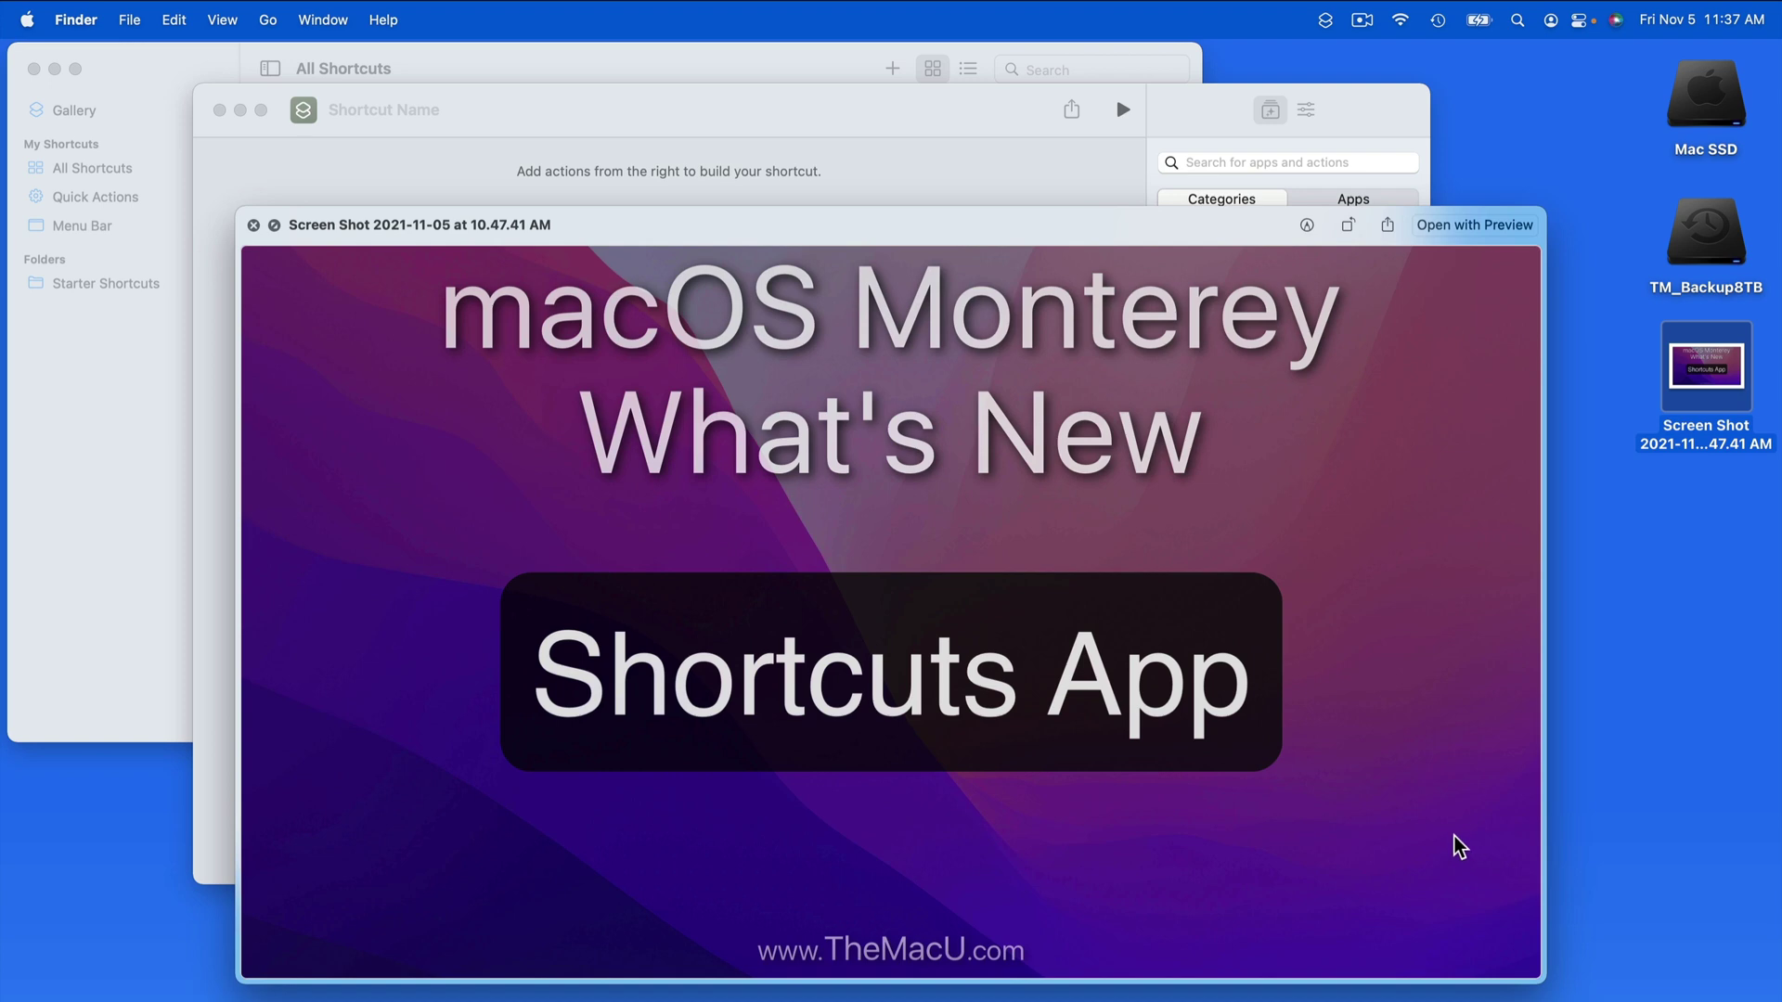
pyautogui.press('space')
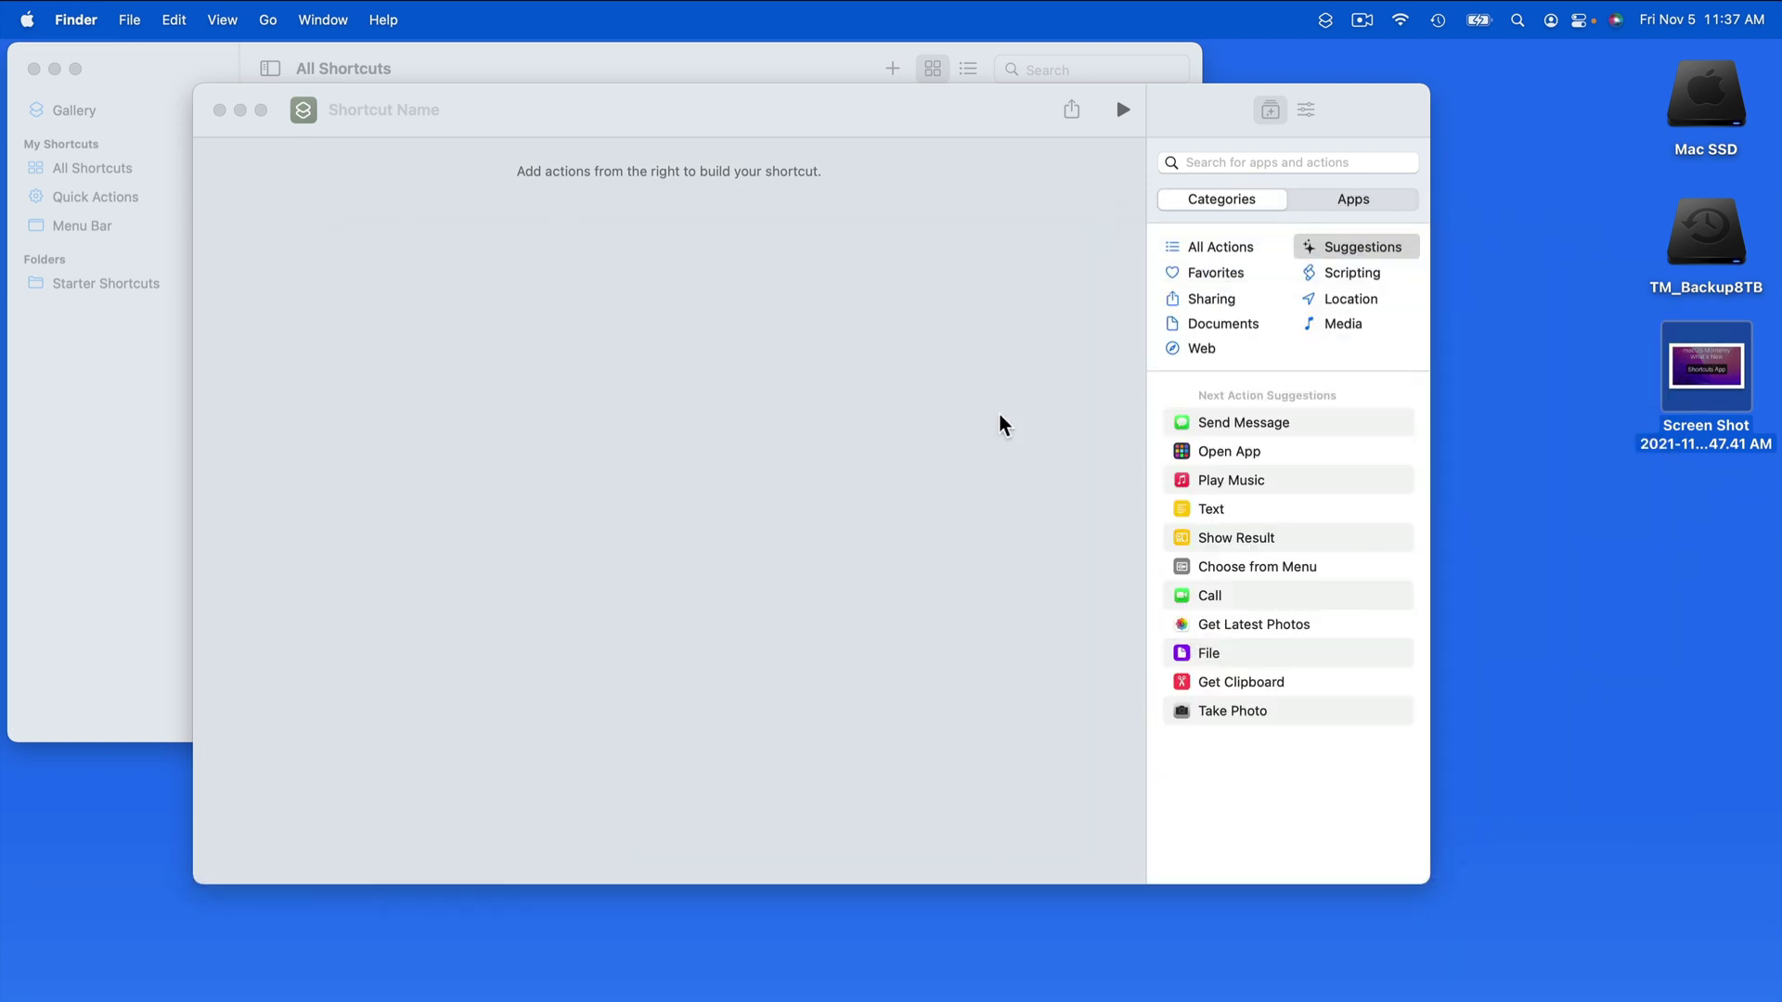
pyautogui.click(999, 425)
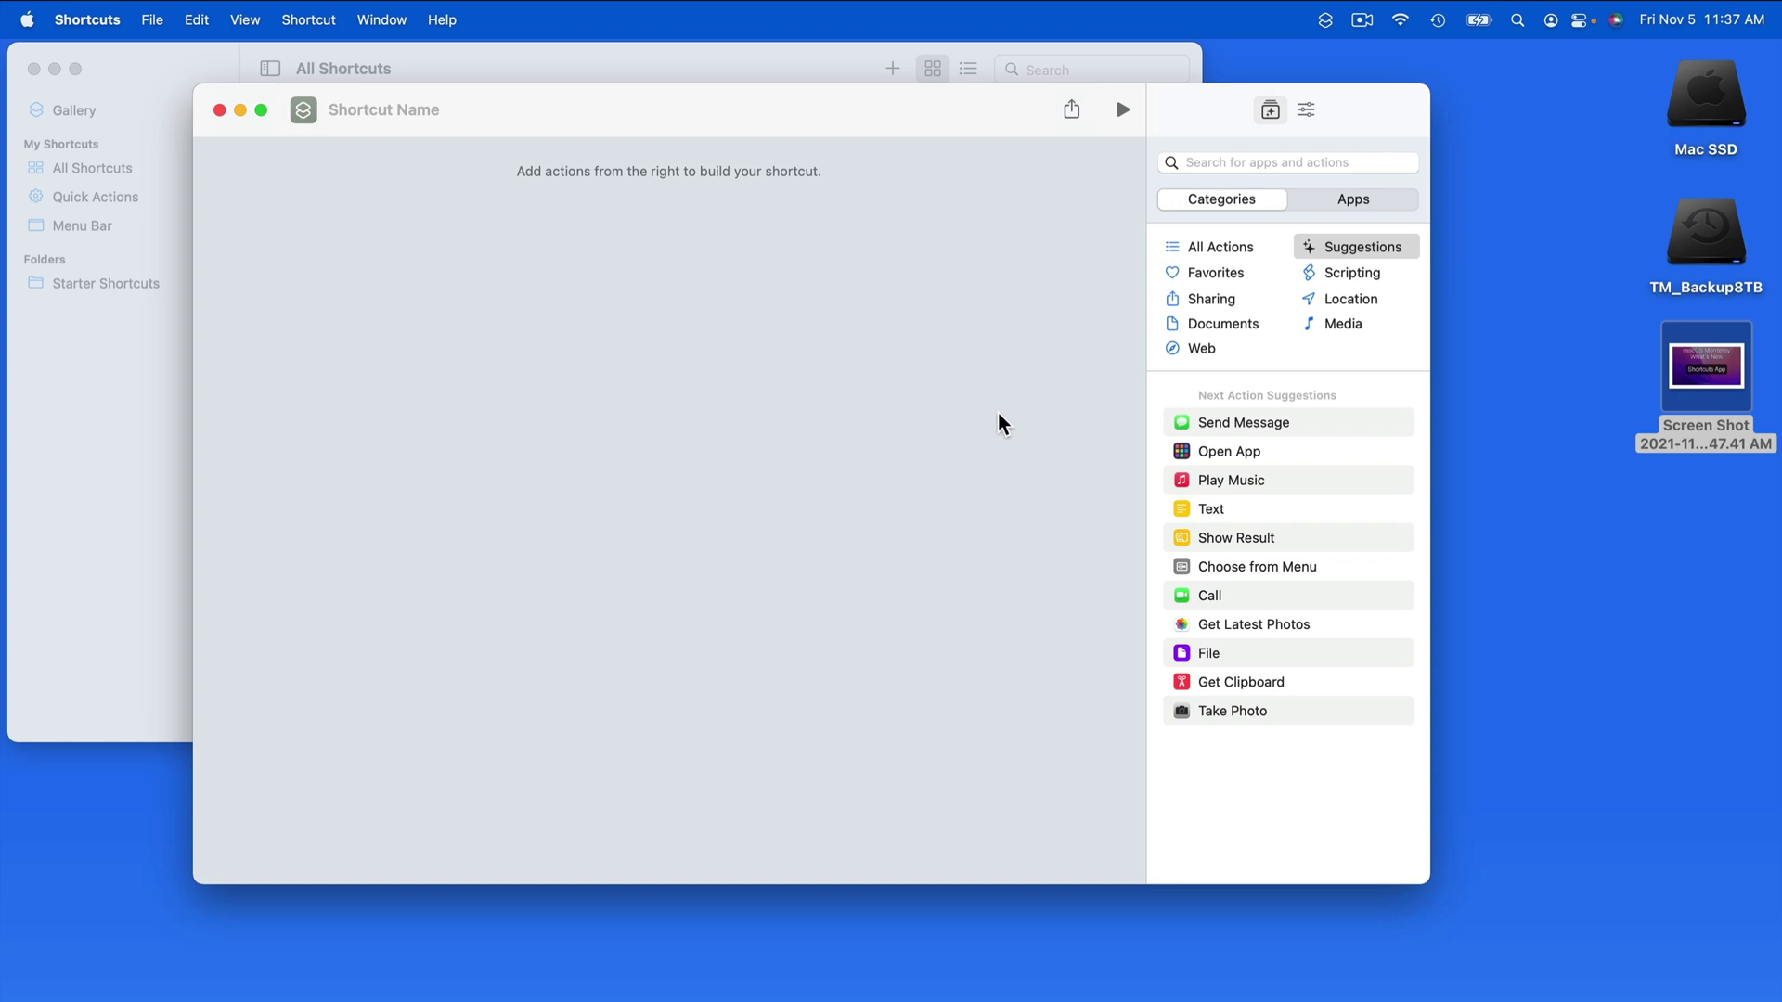
pyautogui.press('super+space')
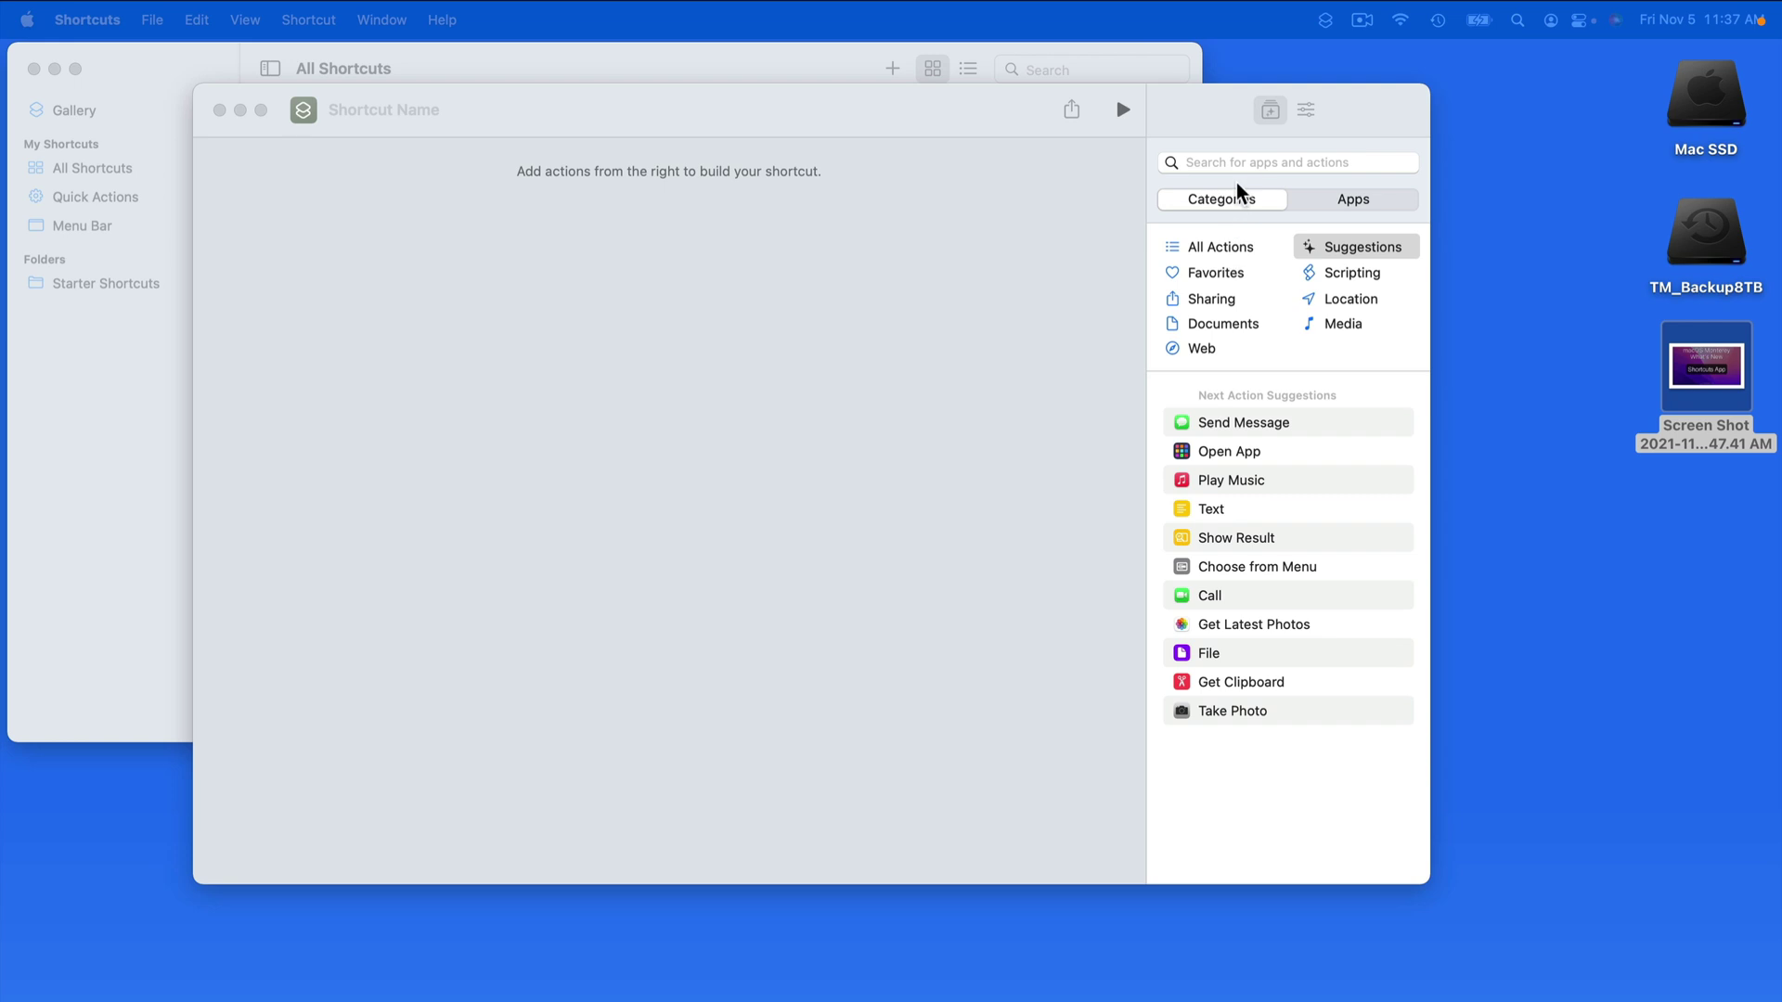
# Step: Browse the action library by app, including Pixelmator Pro's actions
pyautogui.click(1257, 162)
pyautogui.click(1355, 202)
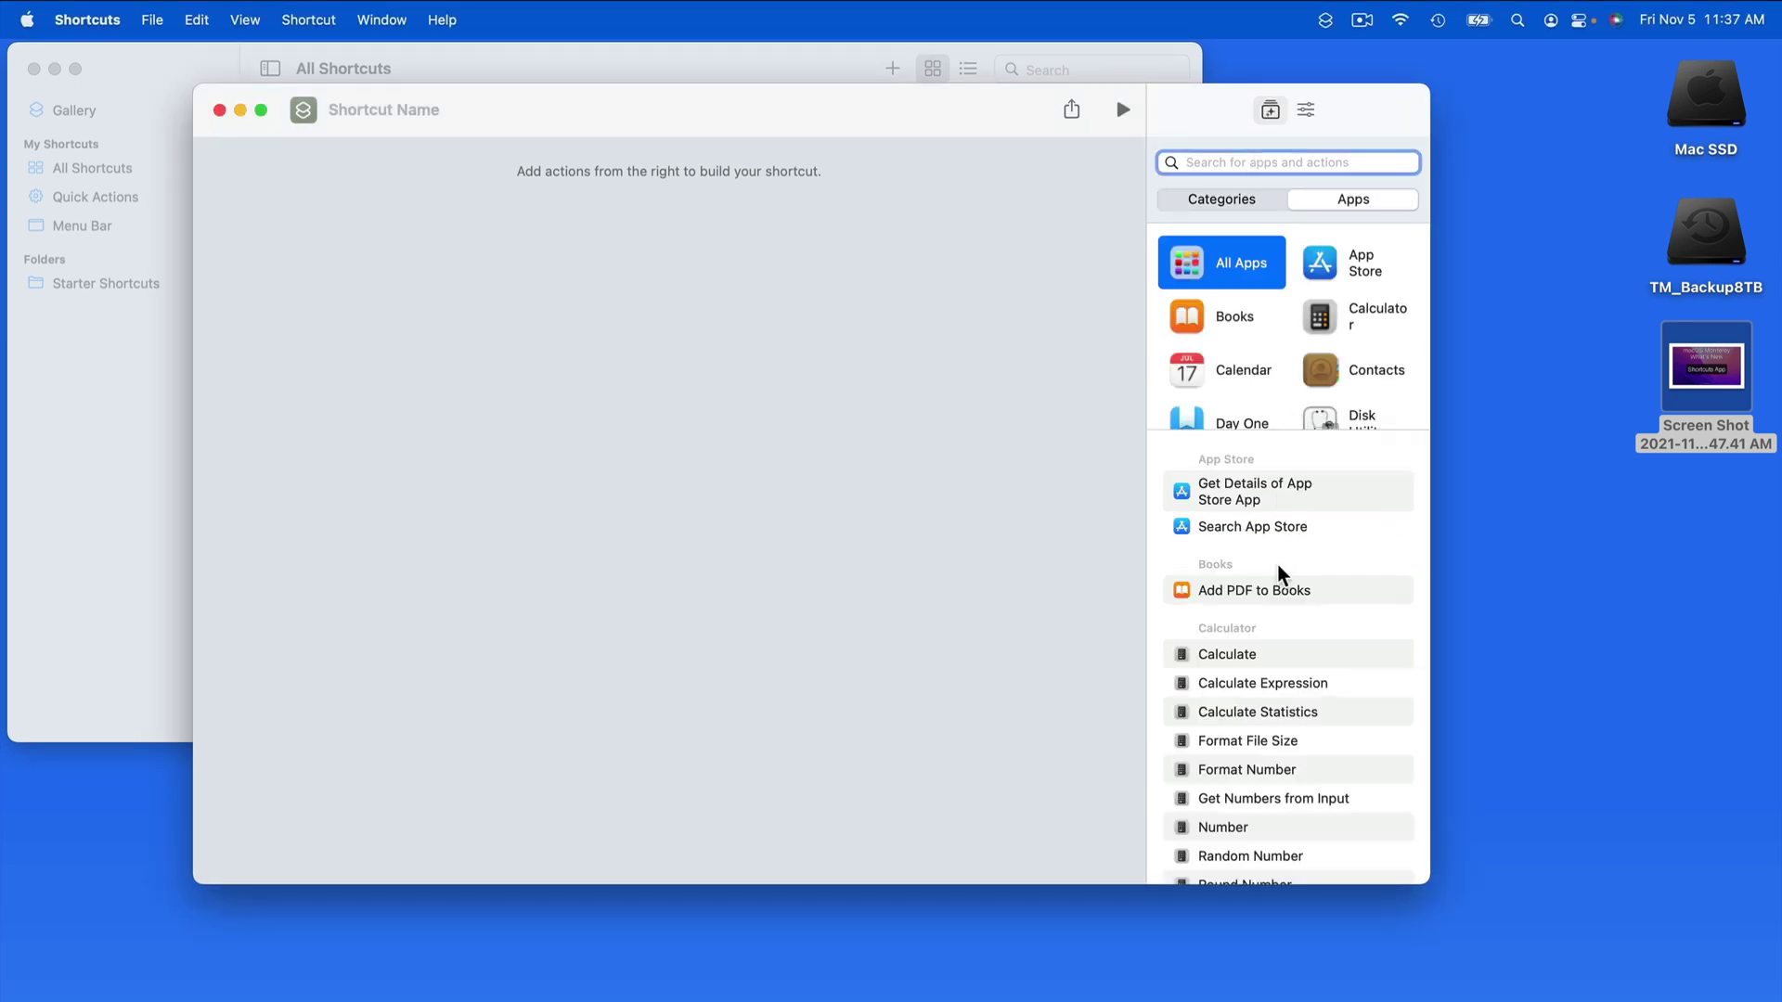
pyautogui.scroll(-2, 1277, 569)
pyautogui.scroll(2, 1277, 569)
pyautogui.scroll(-5, 1285, 278)
pyautogui.scroll(-5, 1285, 279)
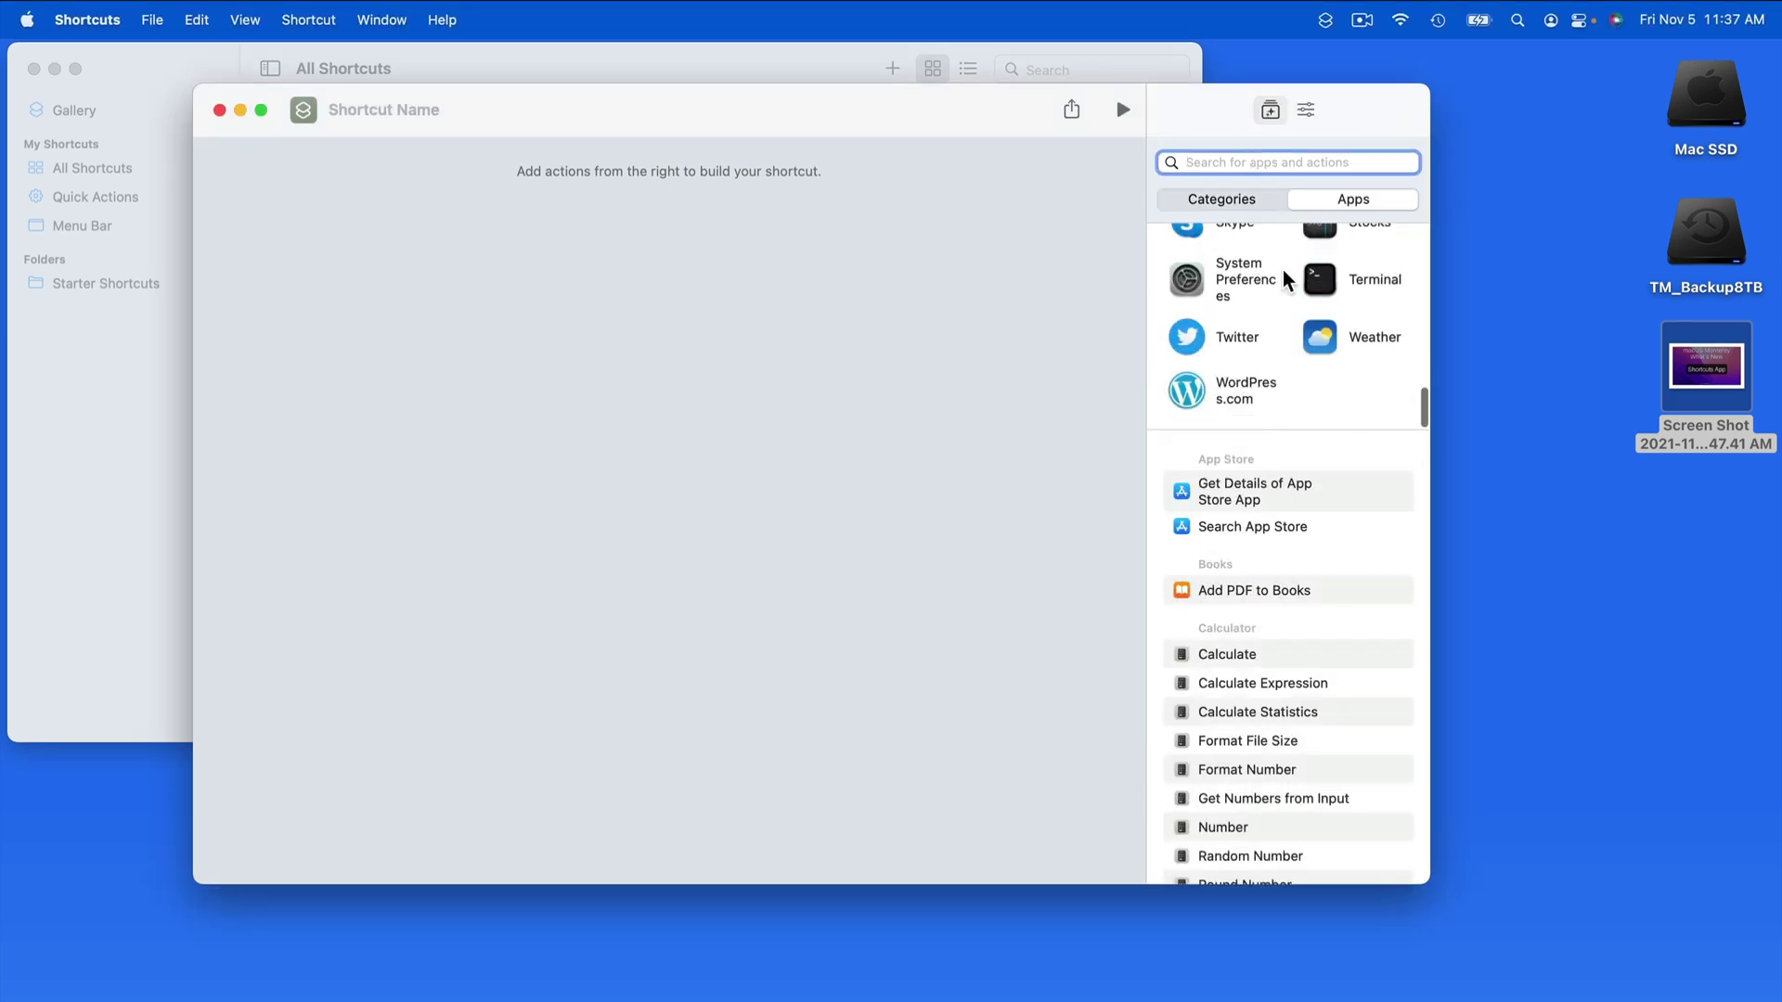
pyautogui.scroll(4, 1285, 278)
pyautogui.click(1364, 371)
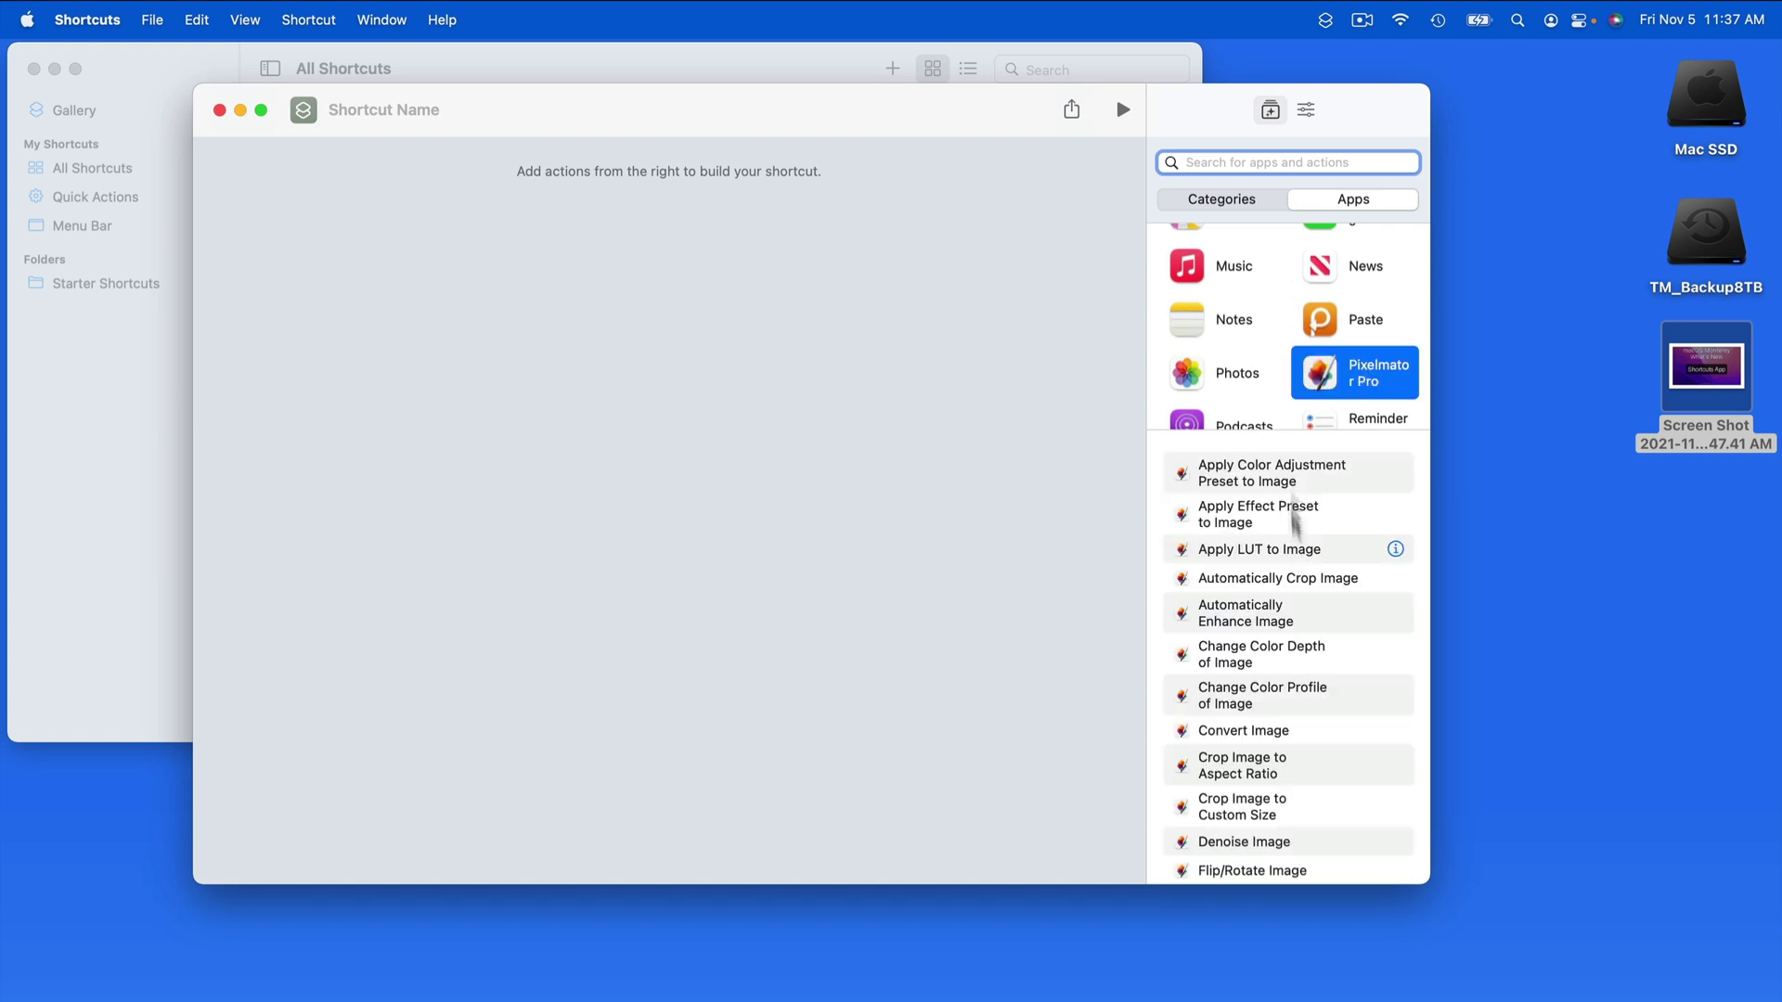
pyautogui.click(1237, 197)
# Step: Search 'finder' and add Get Selected Files in Finder as the first action
pyautogui.write('finder')
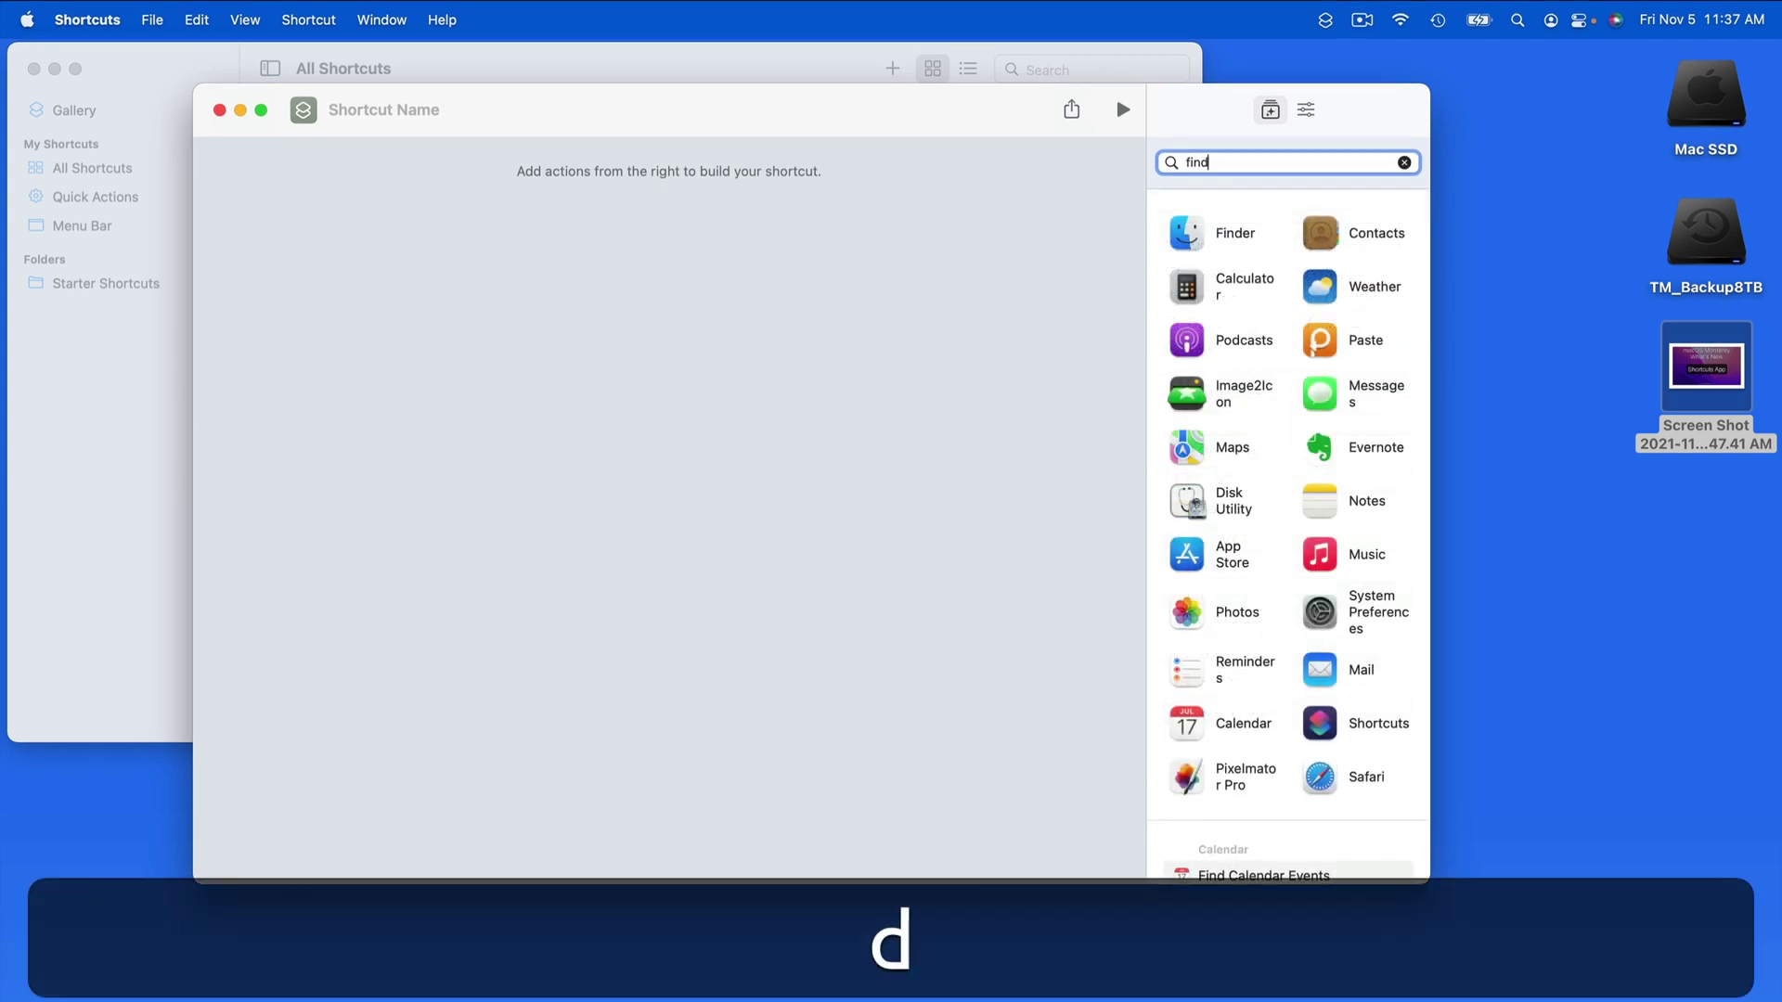
pyautogui.click(1267, 374)
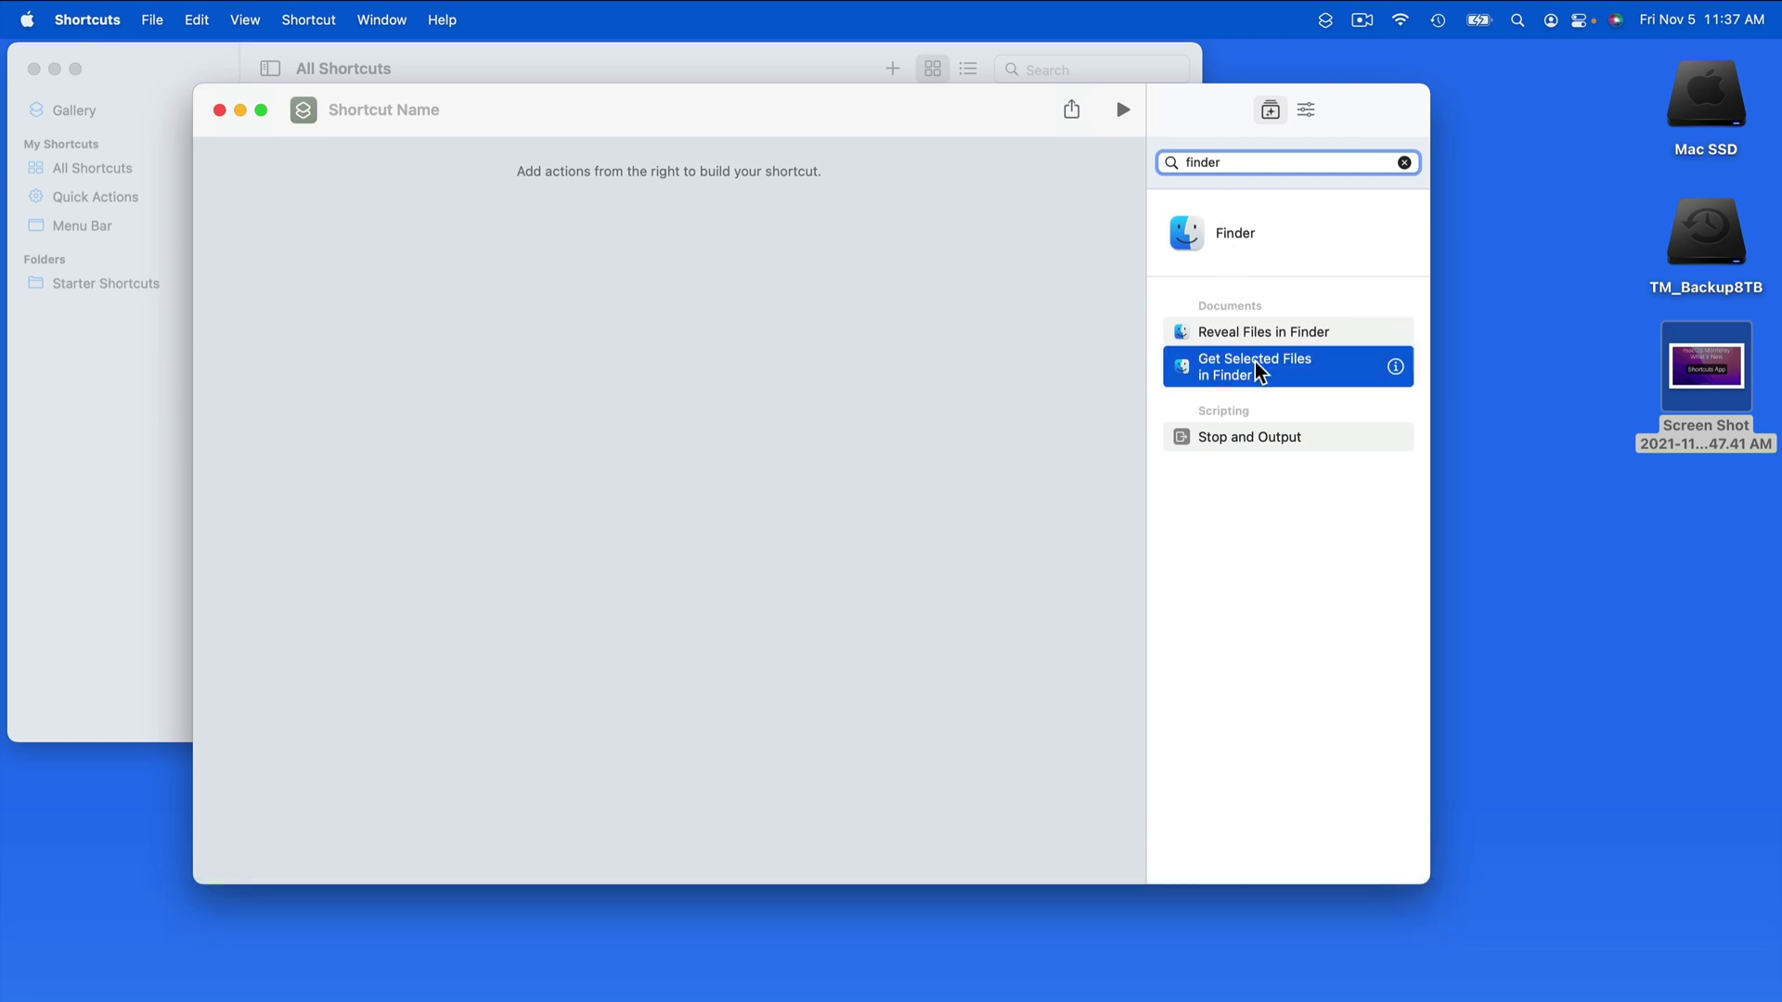
pyautogui.moveTo(1273, 381); pyautogui.dragTo(759, 276)
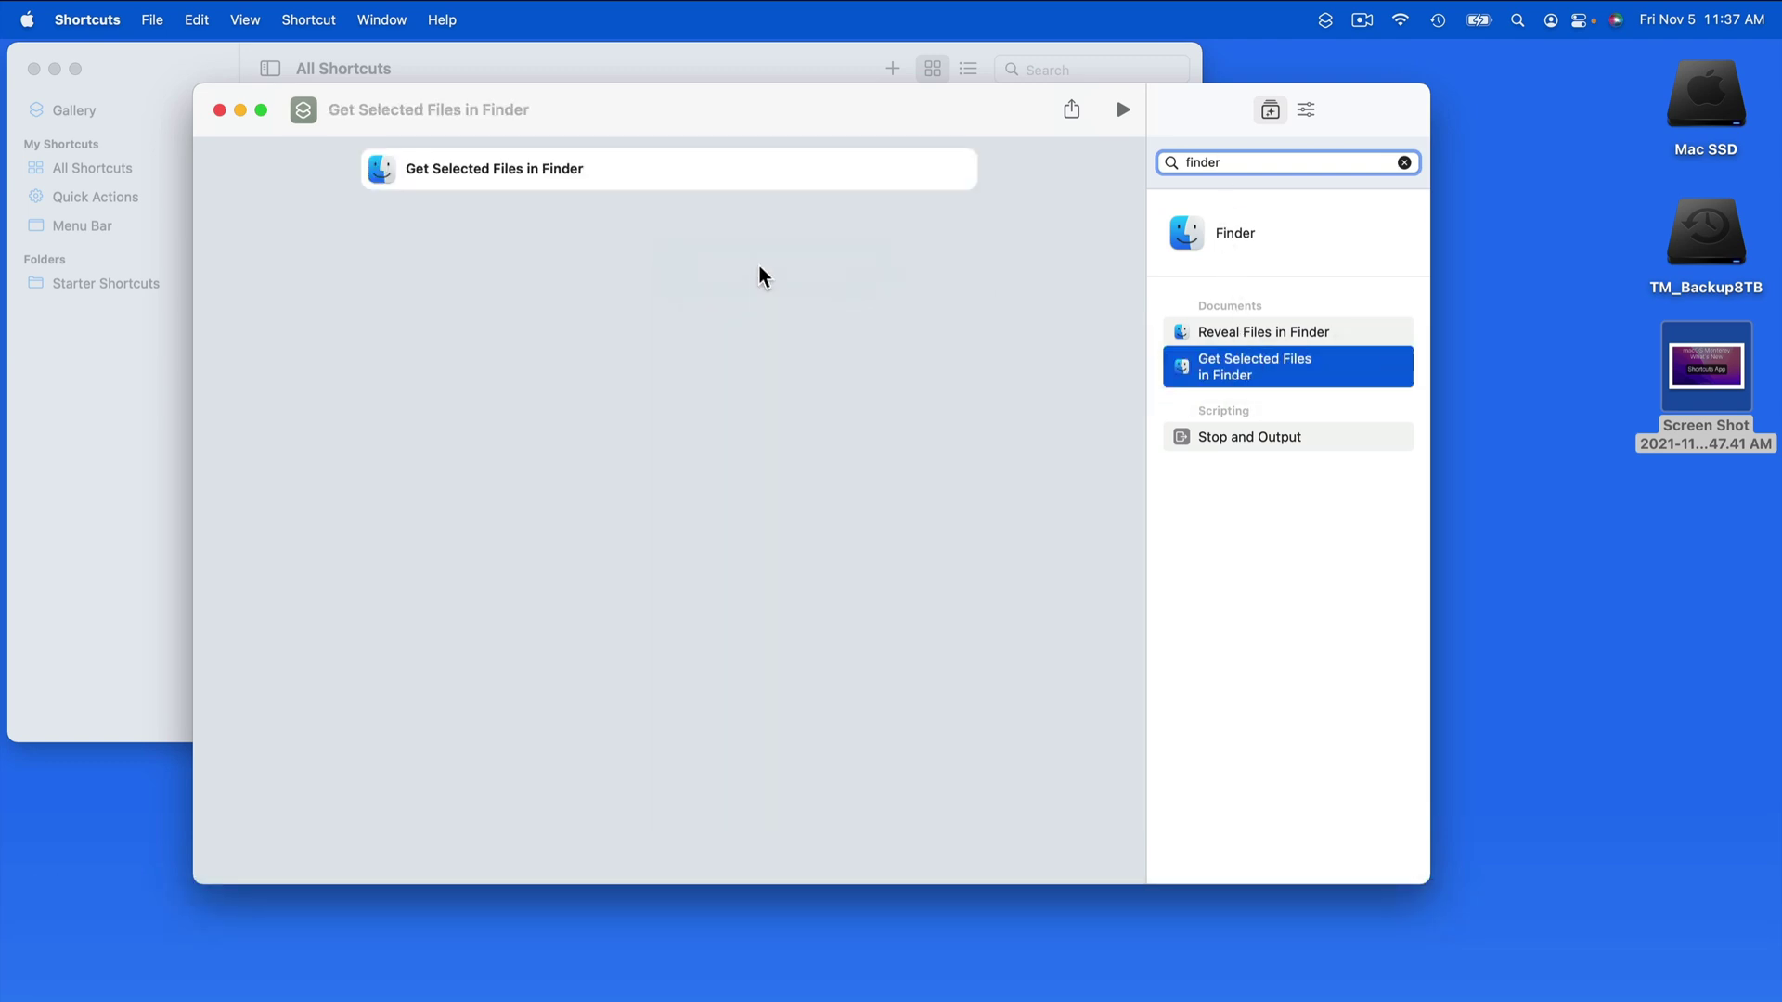
pyautogui.click(1405, 162)
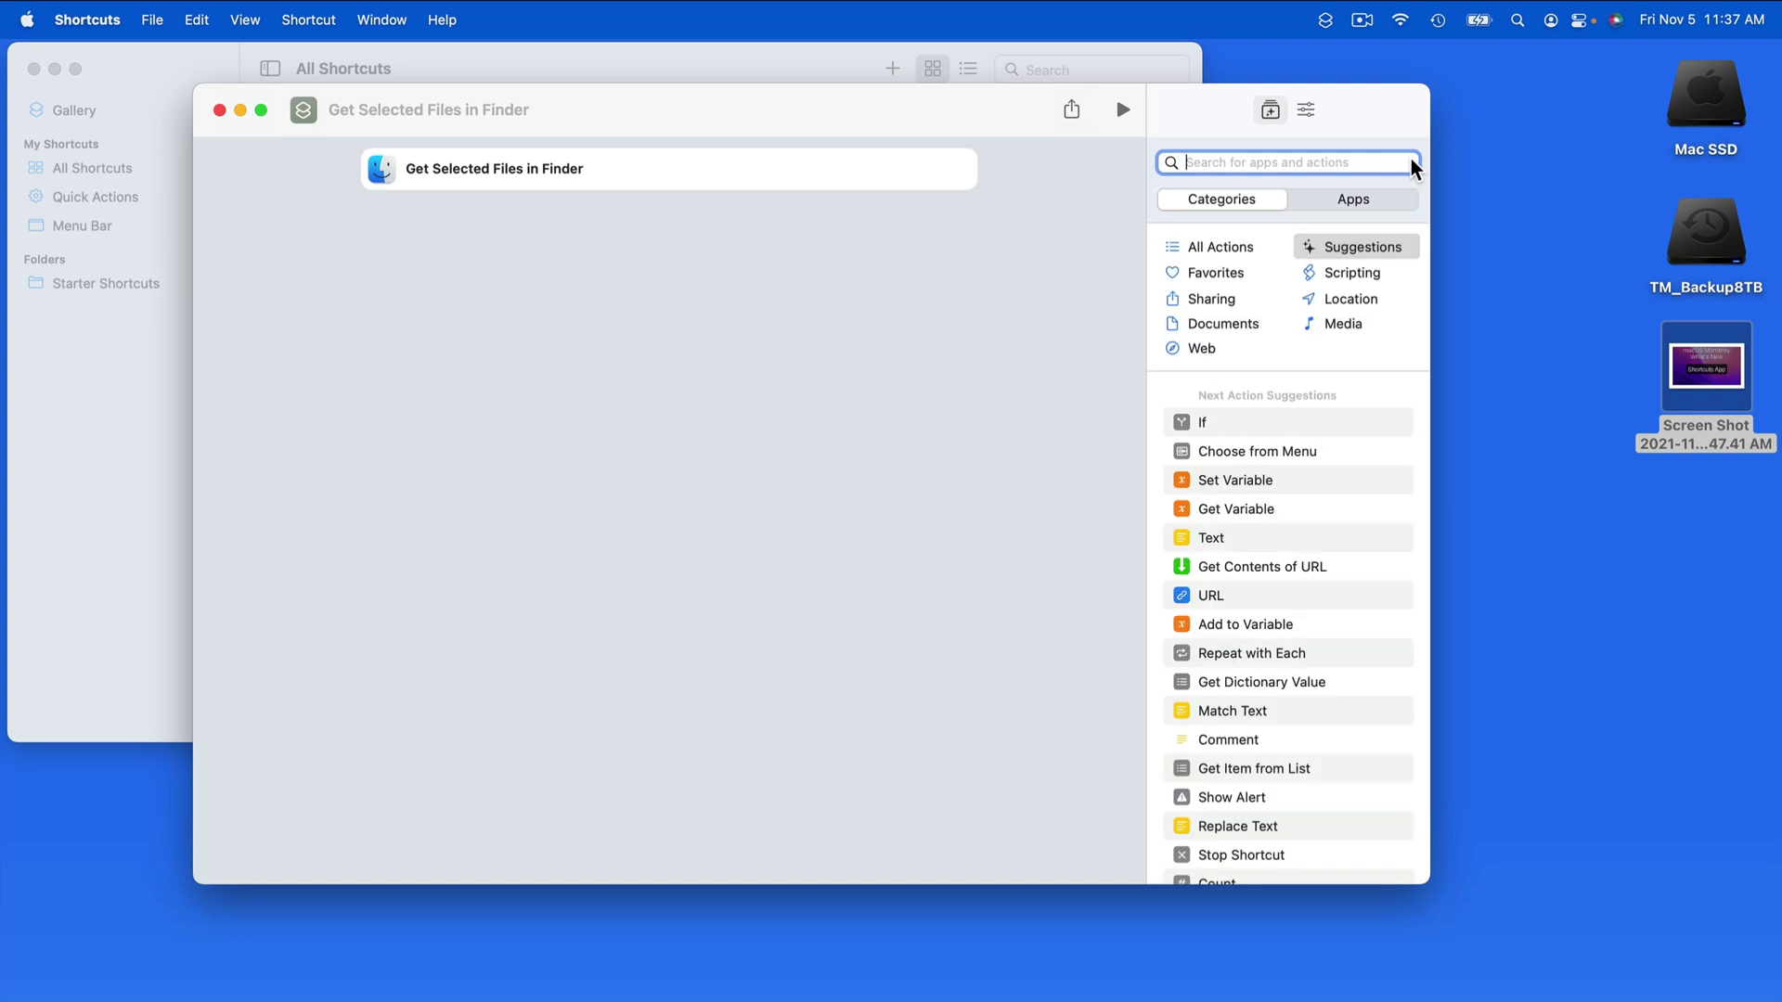
# Step: Add Pixelmator Pro's Overlay Image action using play button-email.png from the graphics folder
pyautogui.write('pixelm')
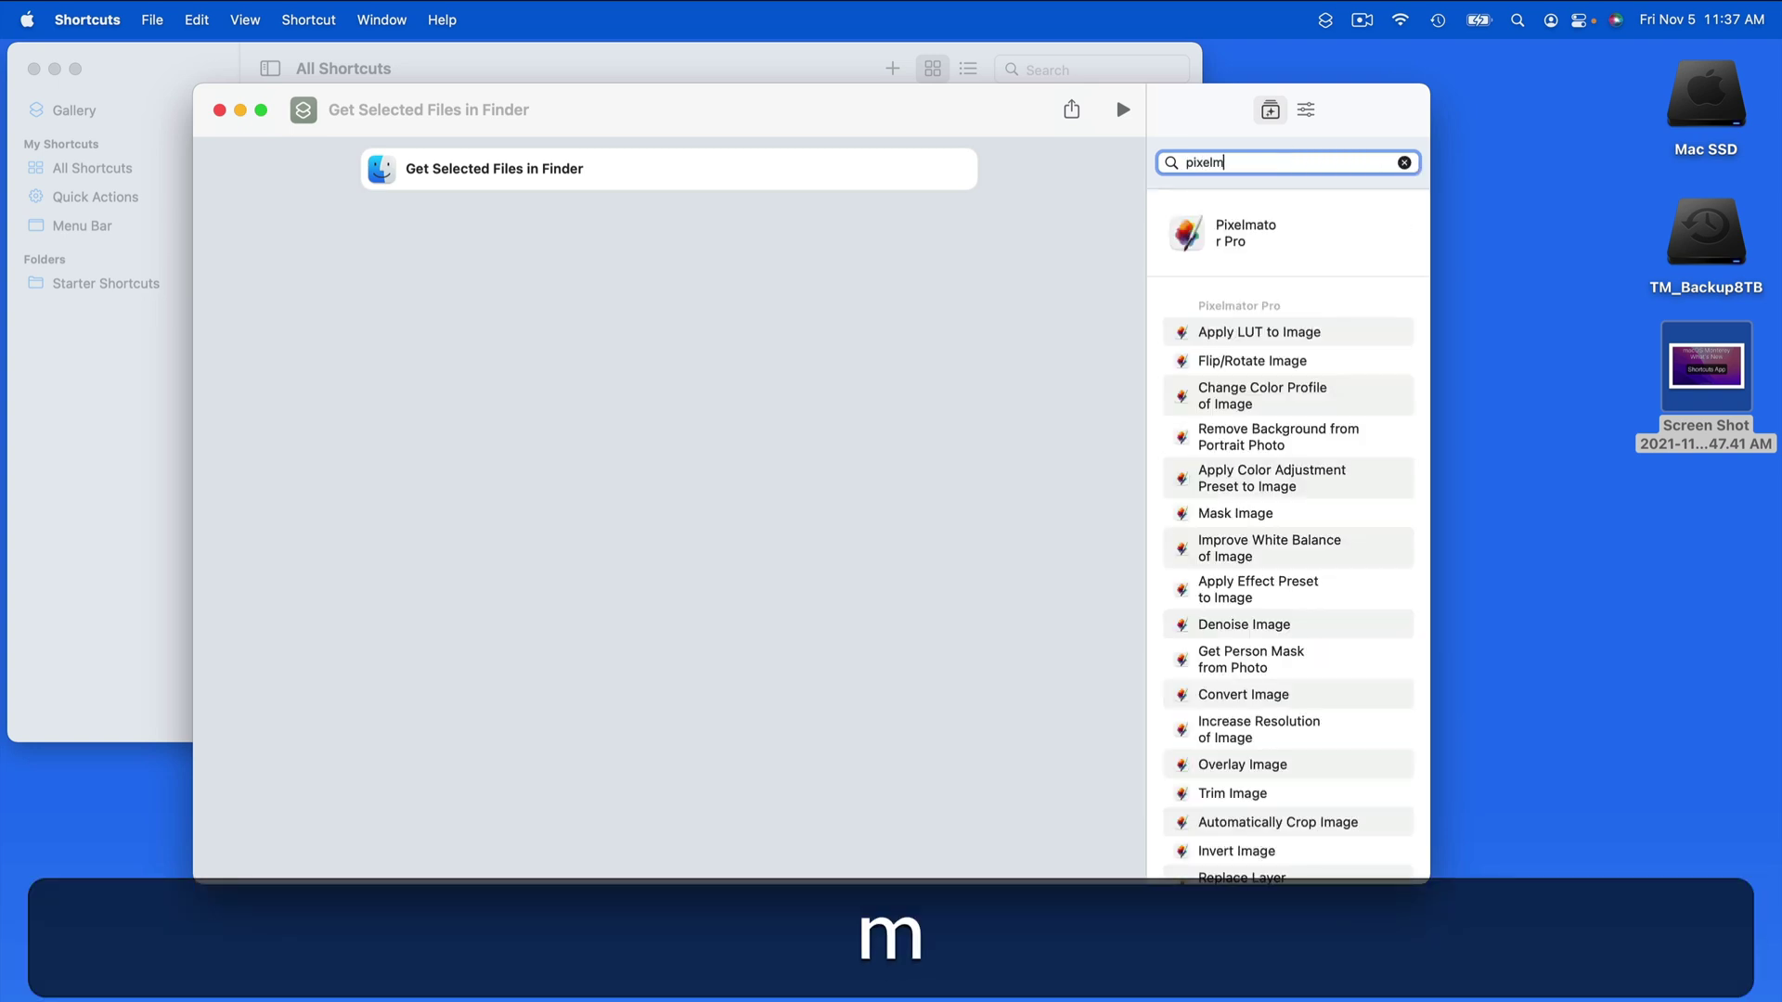
pyautogui.write('ator overla')
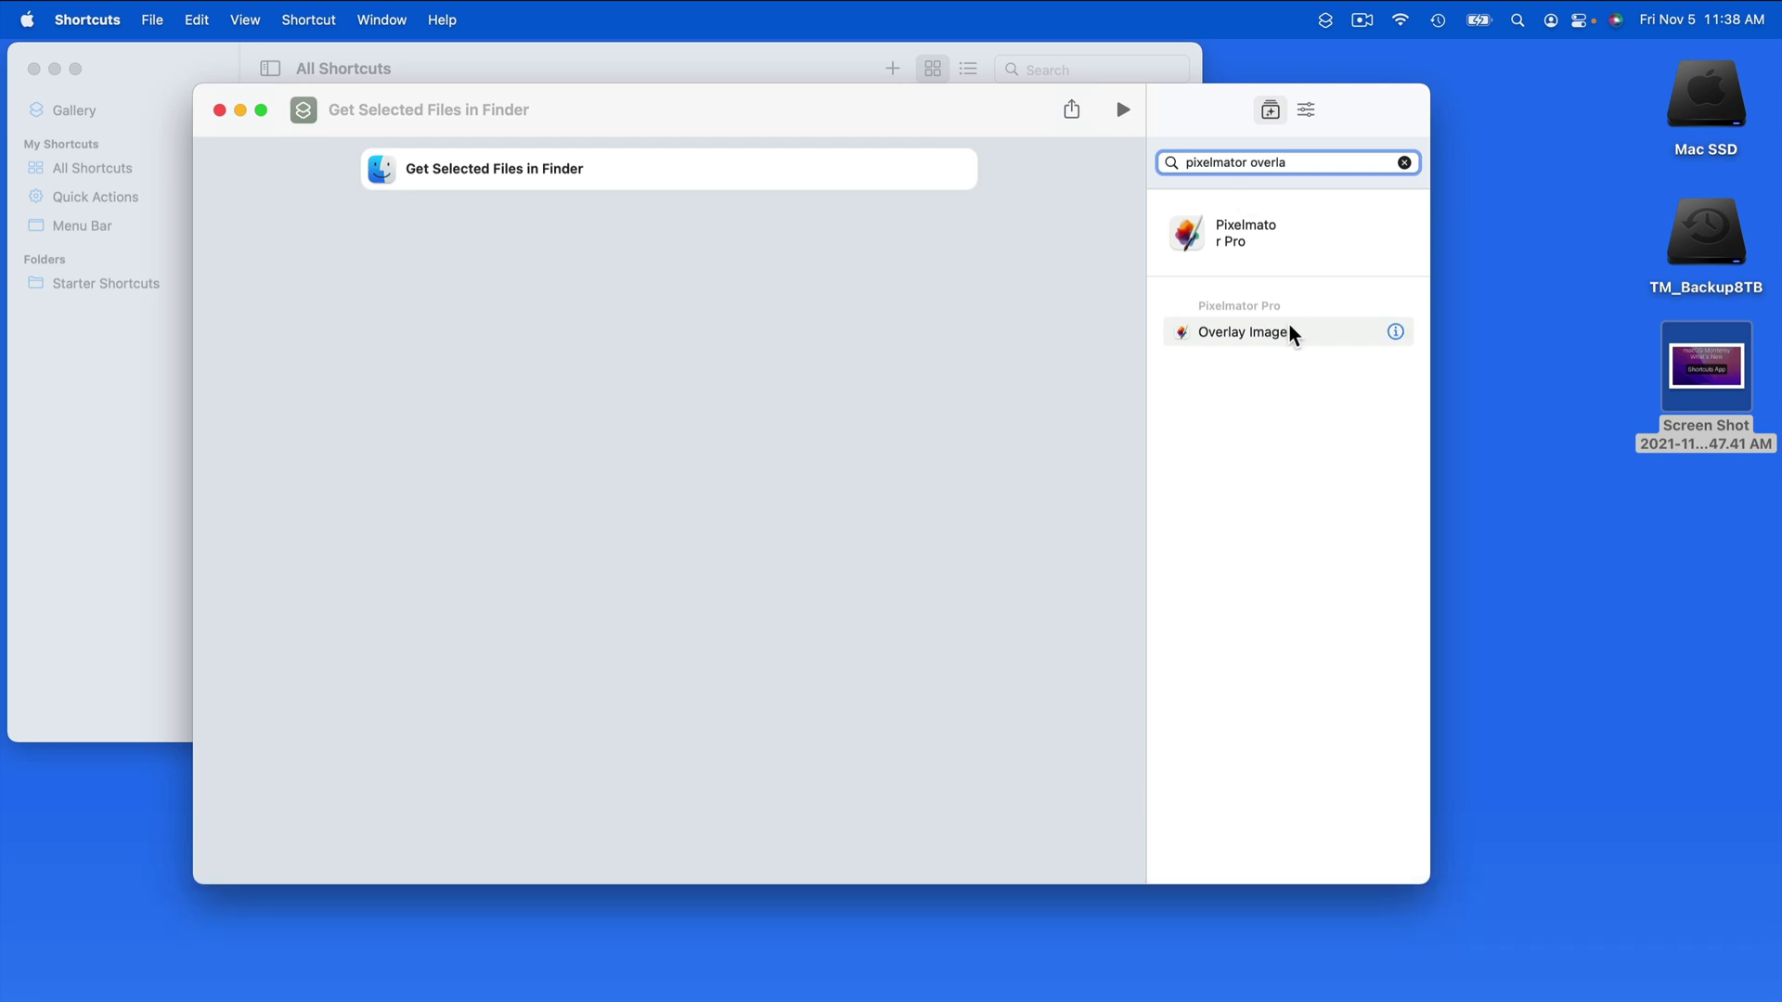
pyautogui.moveTo(1288, 331); pyautogui.dragTo(658, 309)
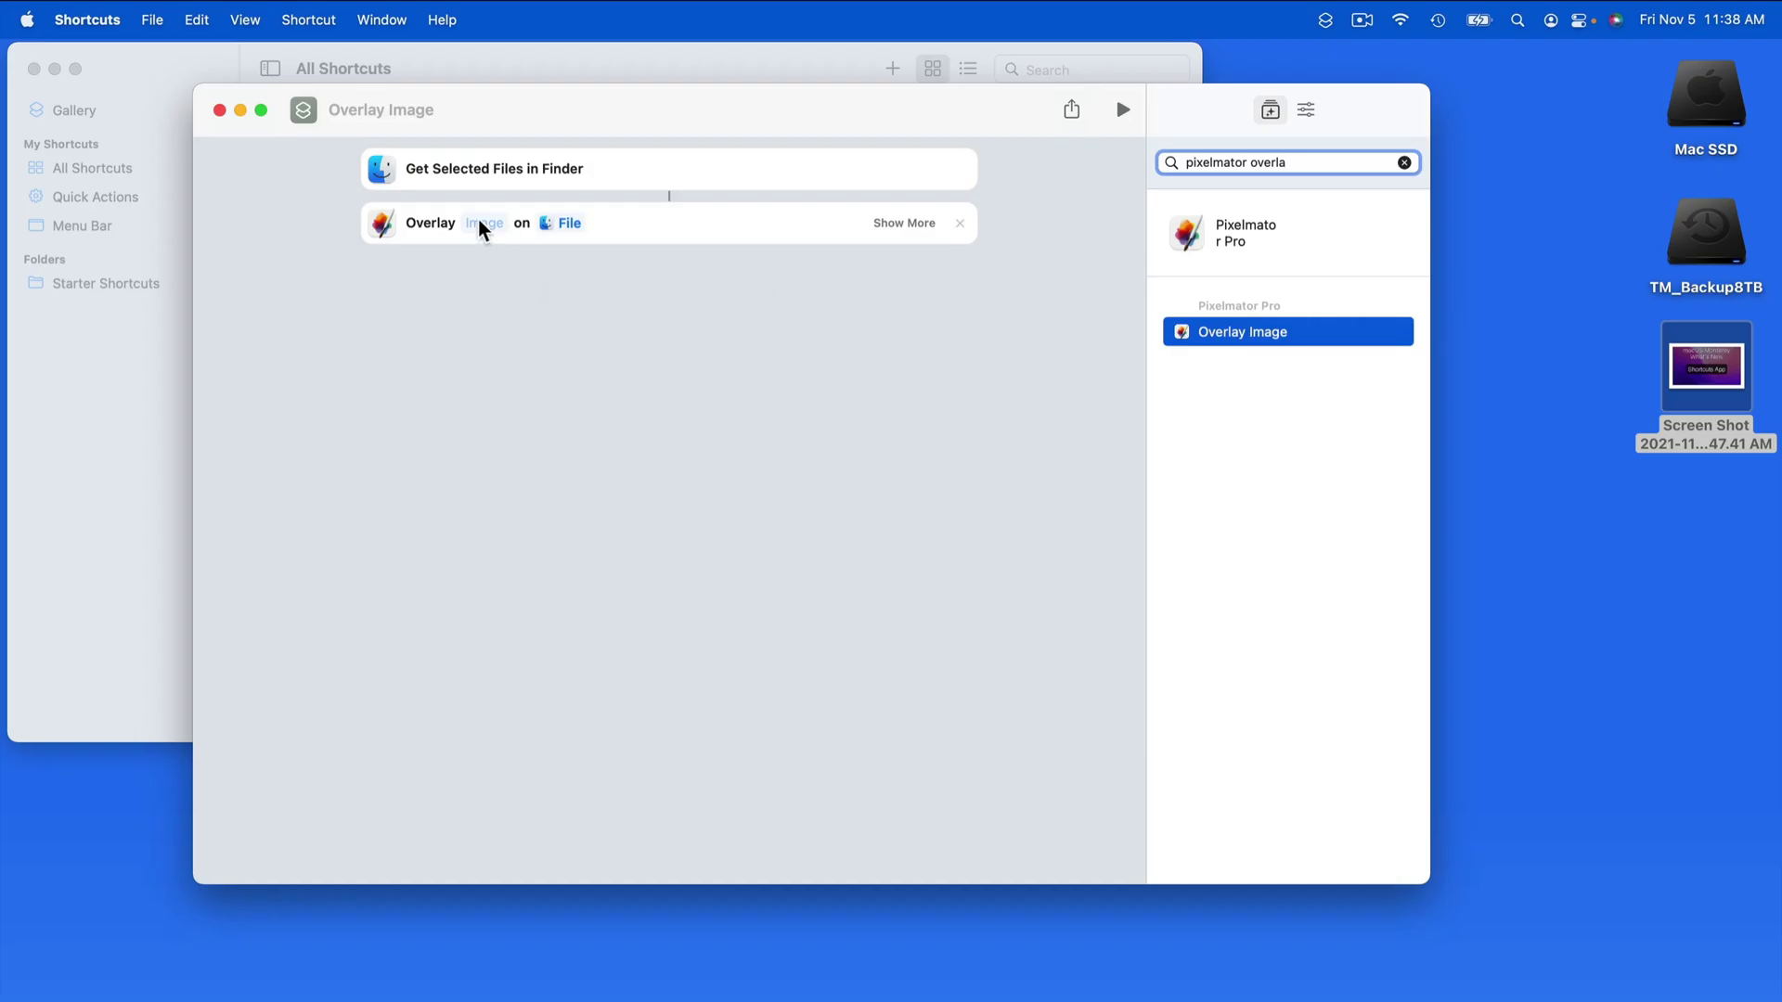
pyautogui.click(481, 222)
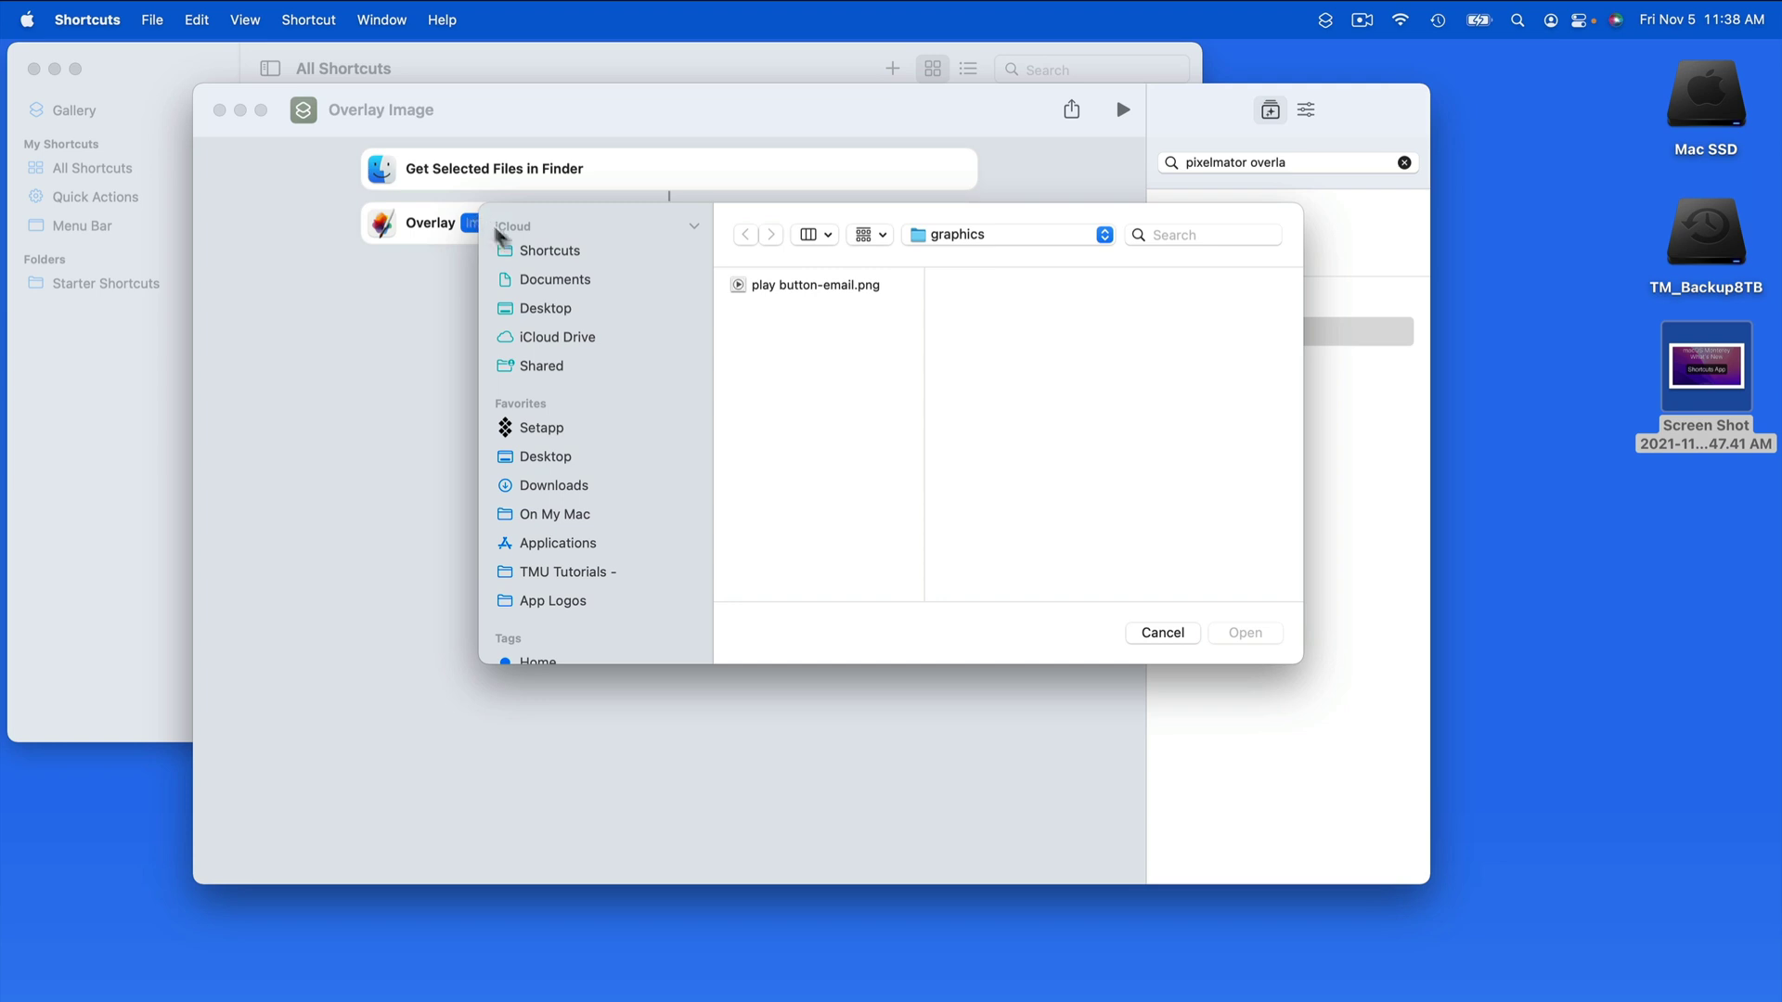
pyautogui.click(1056, 239)
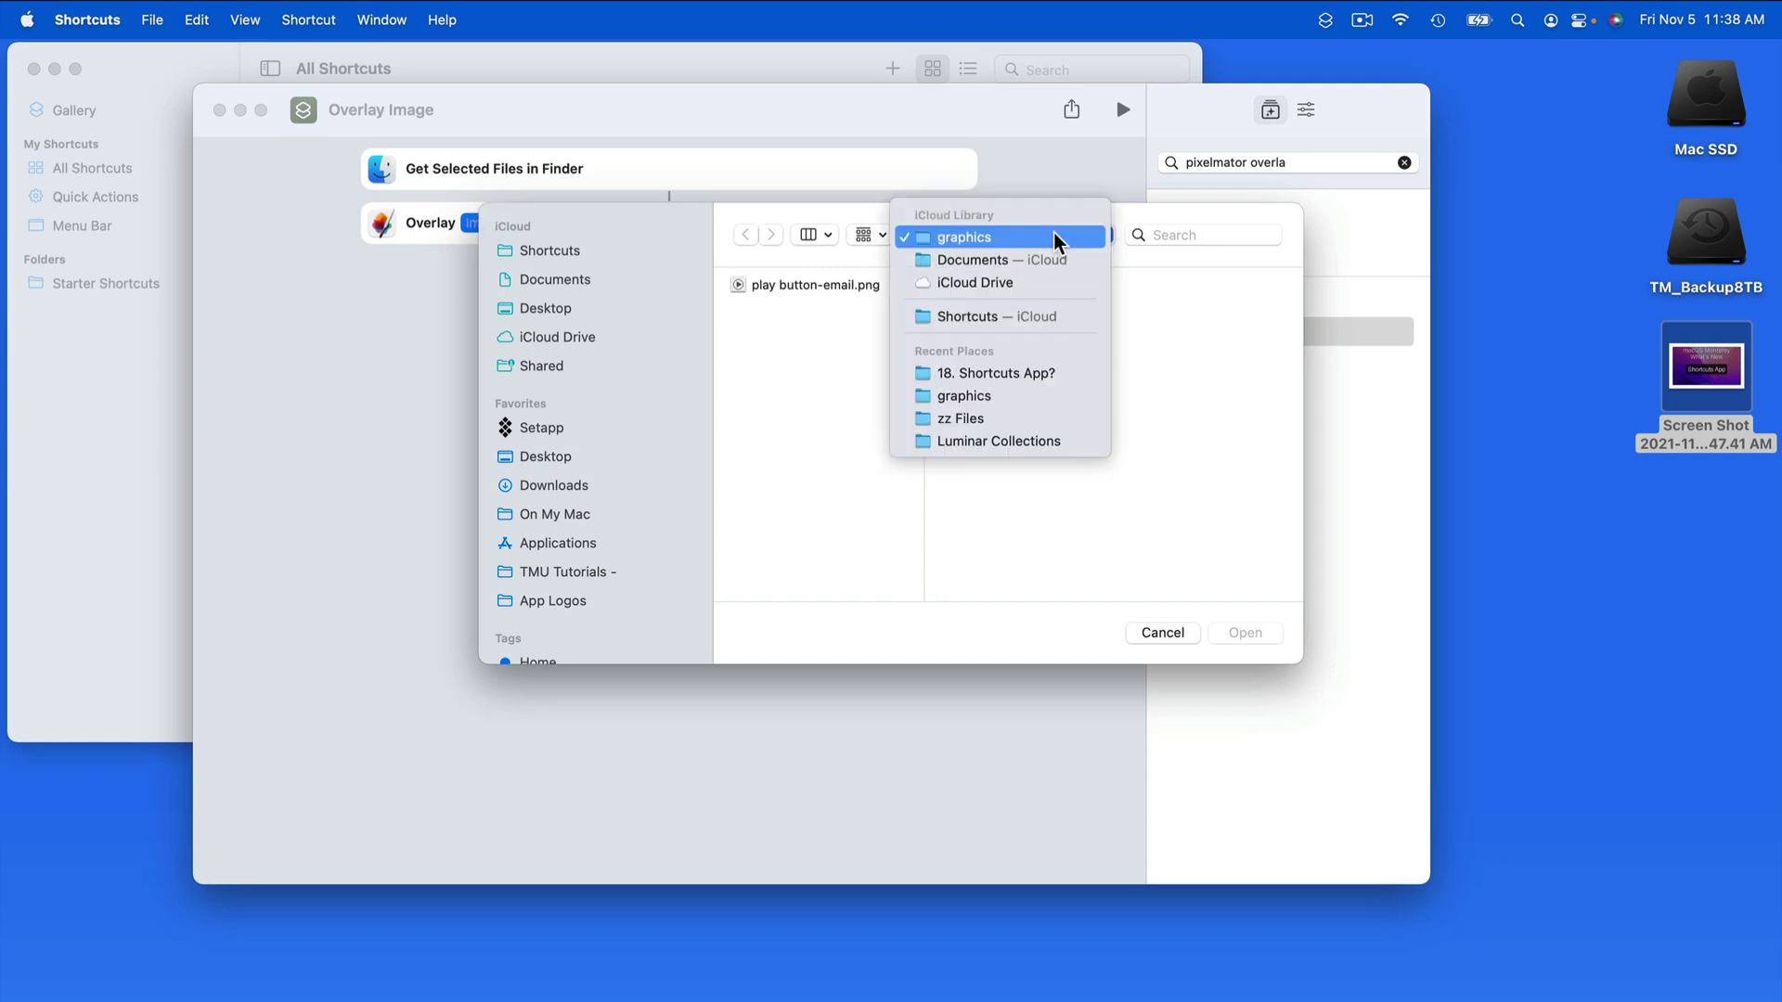
pyautogui.click(1056, 238)
pyautogui.click(823, 285)
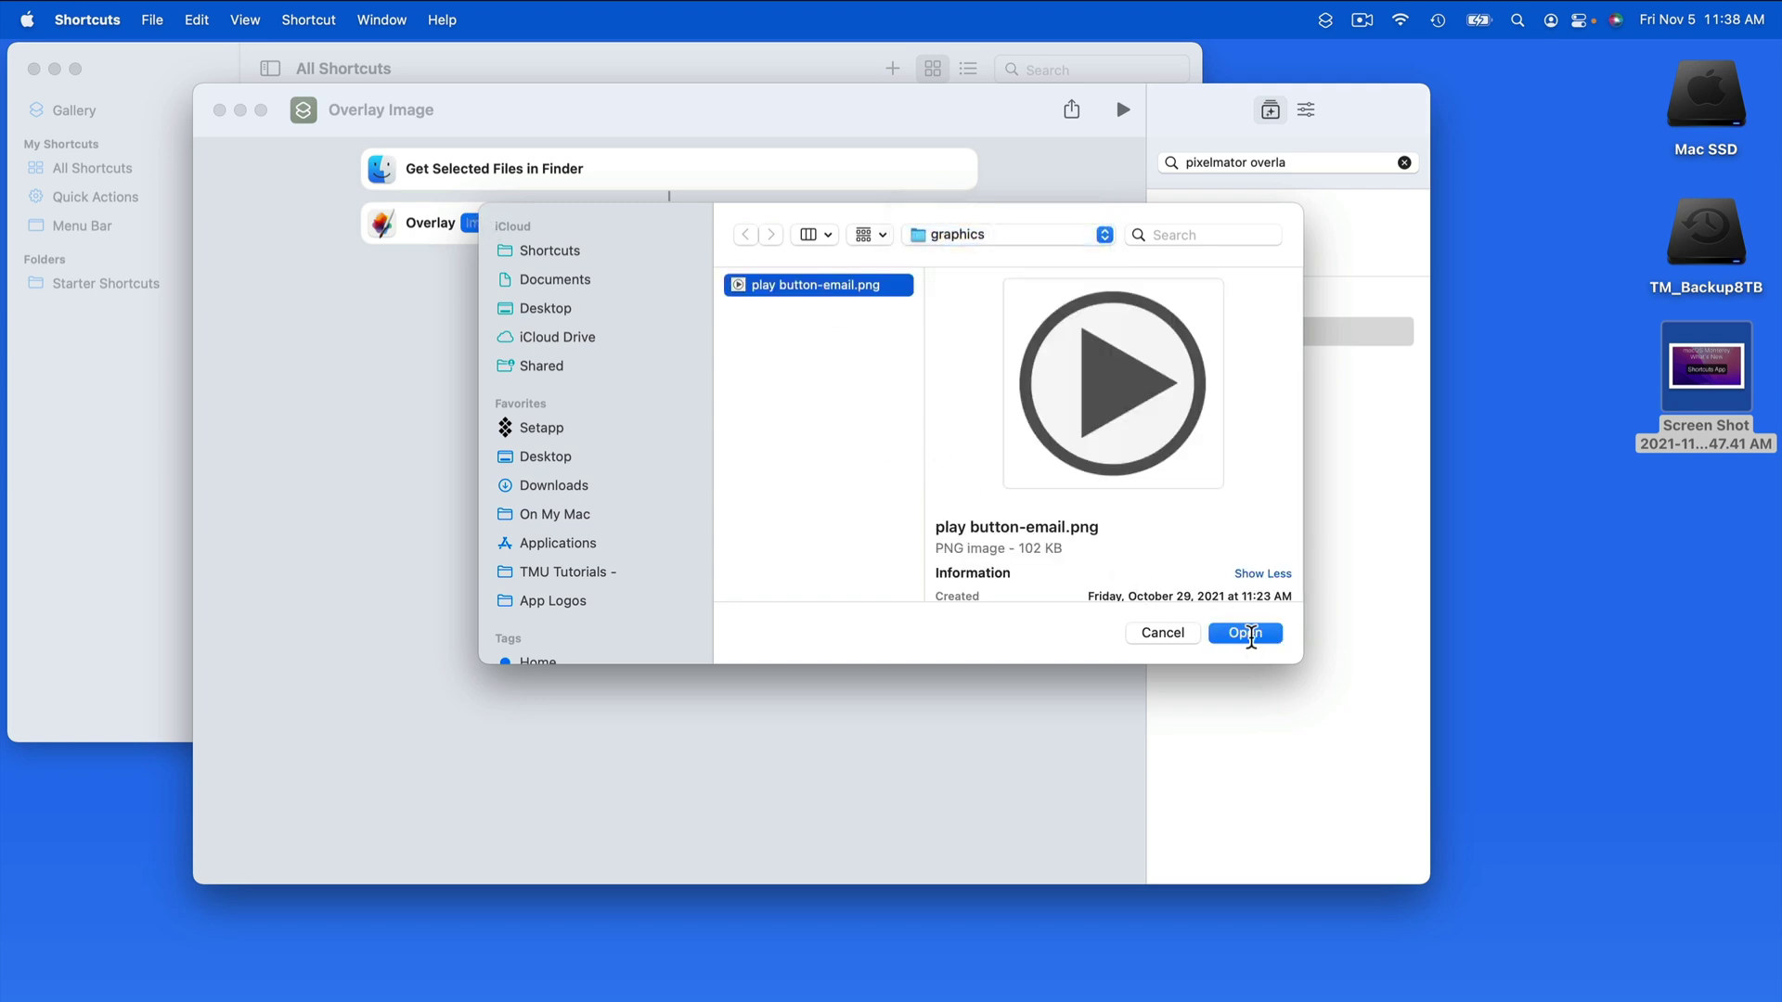
pyautogui.click(1249, 634)
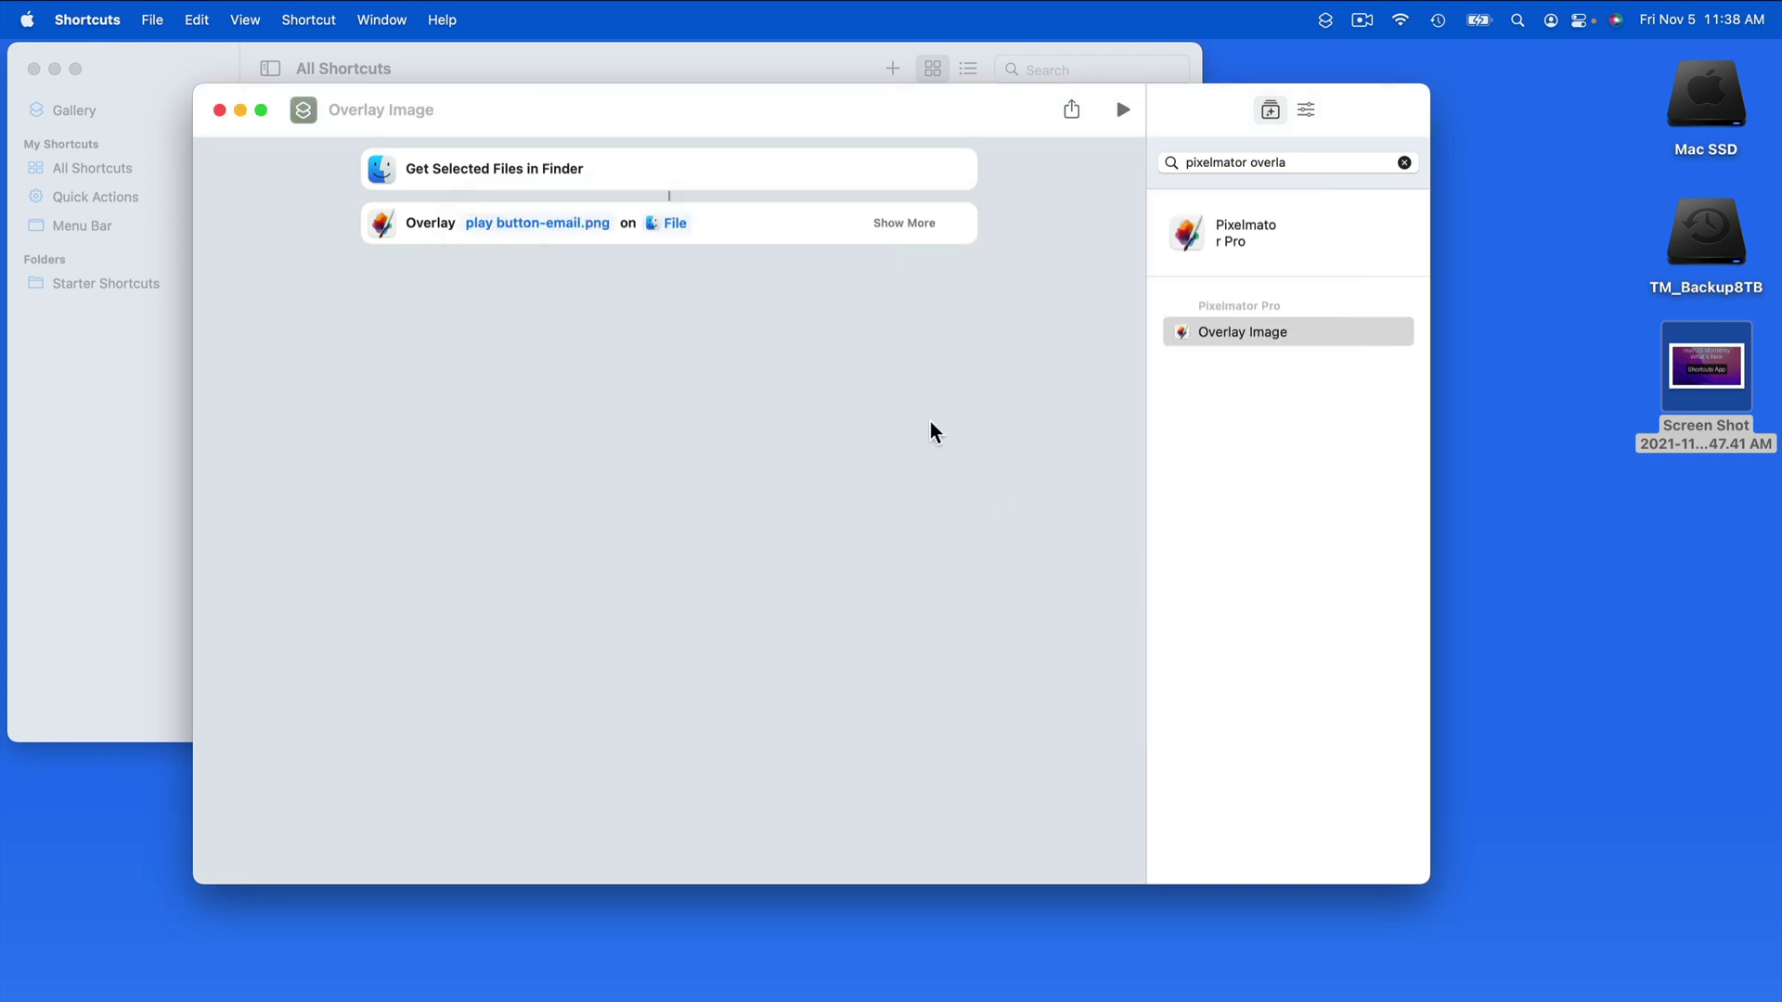
# Step: Set the overlay position to Bottom Right, width and height 350, and opacity 70
pyautogui.click(906, 226)
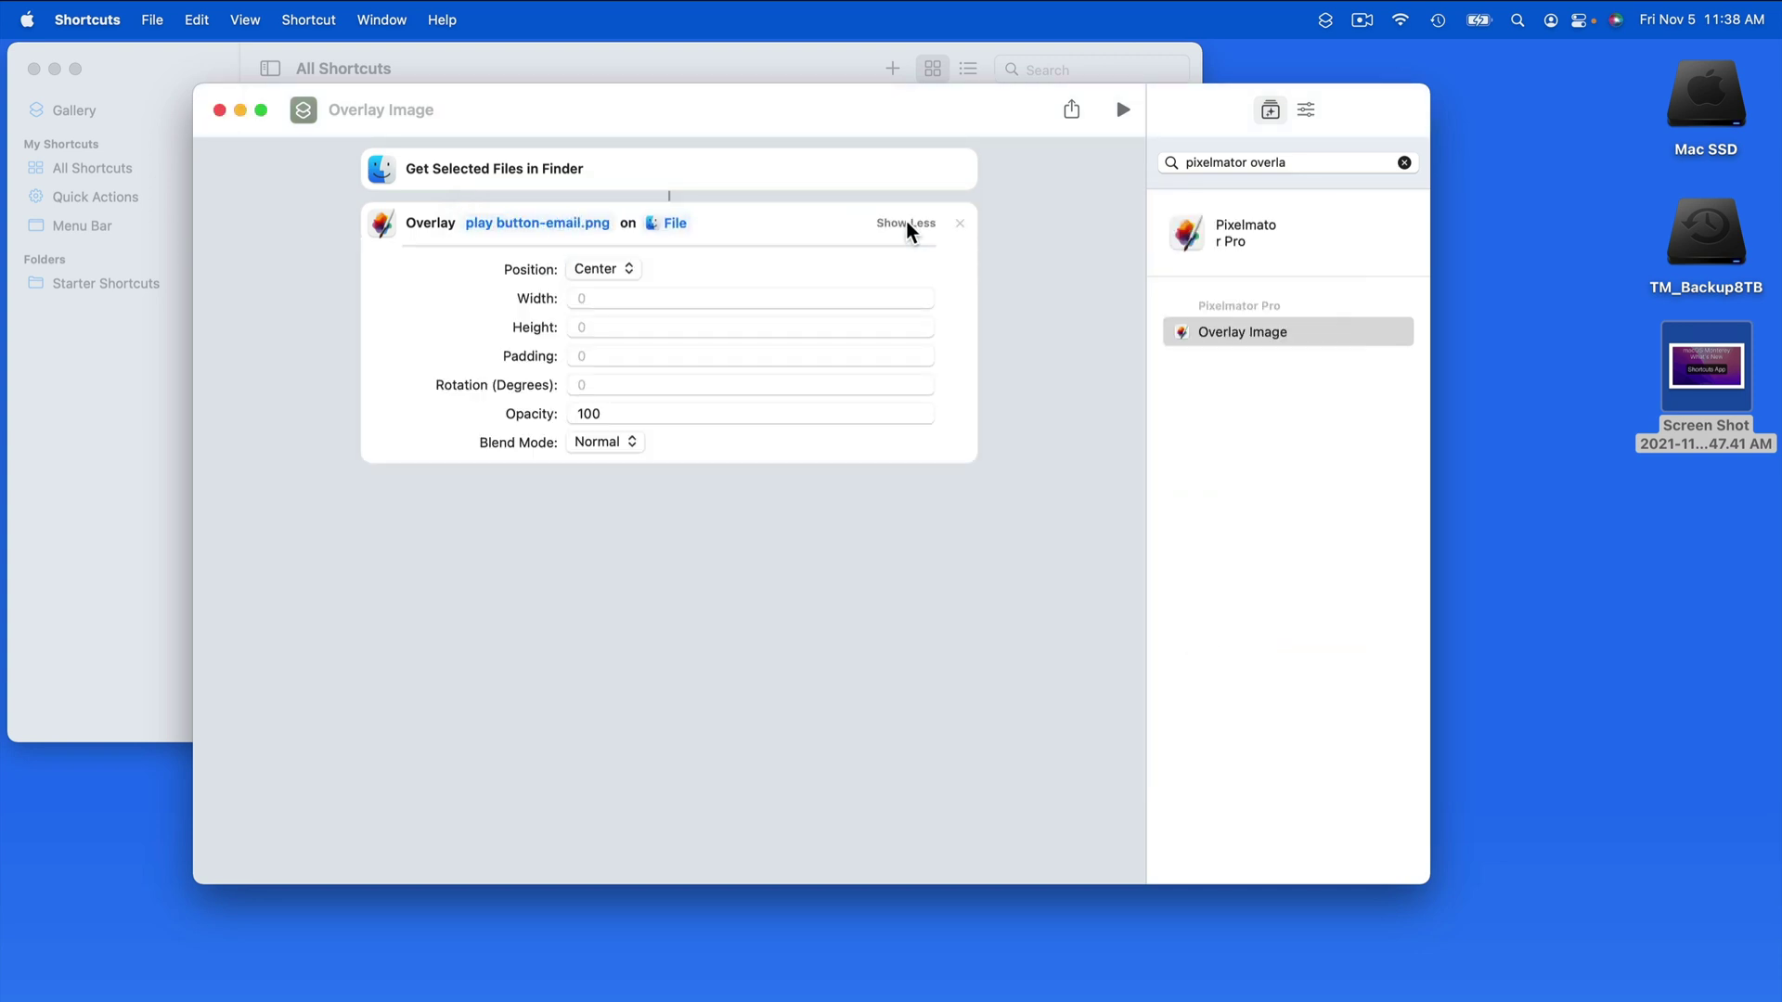
pyautogui.click(622, 269)
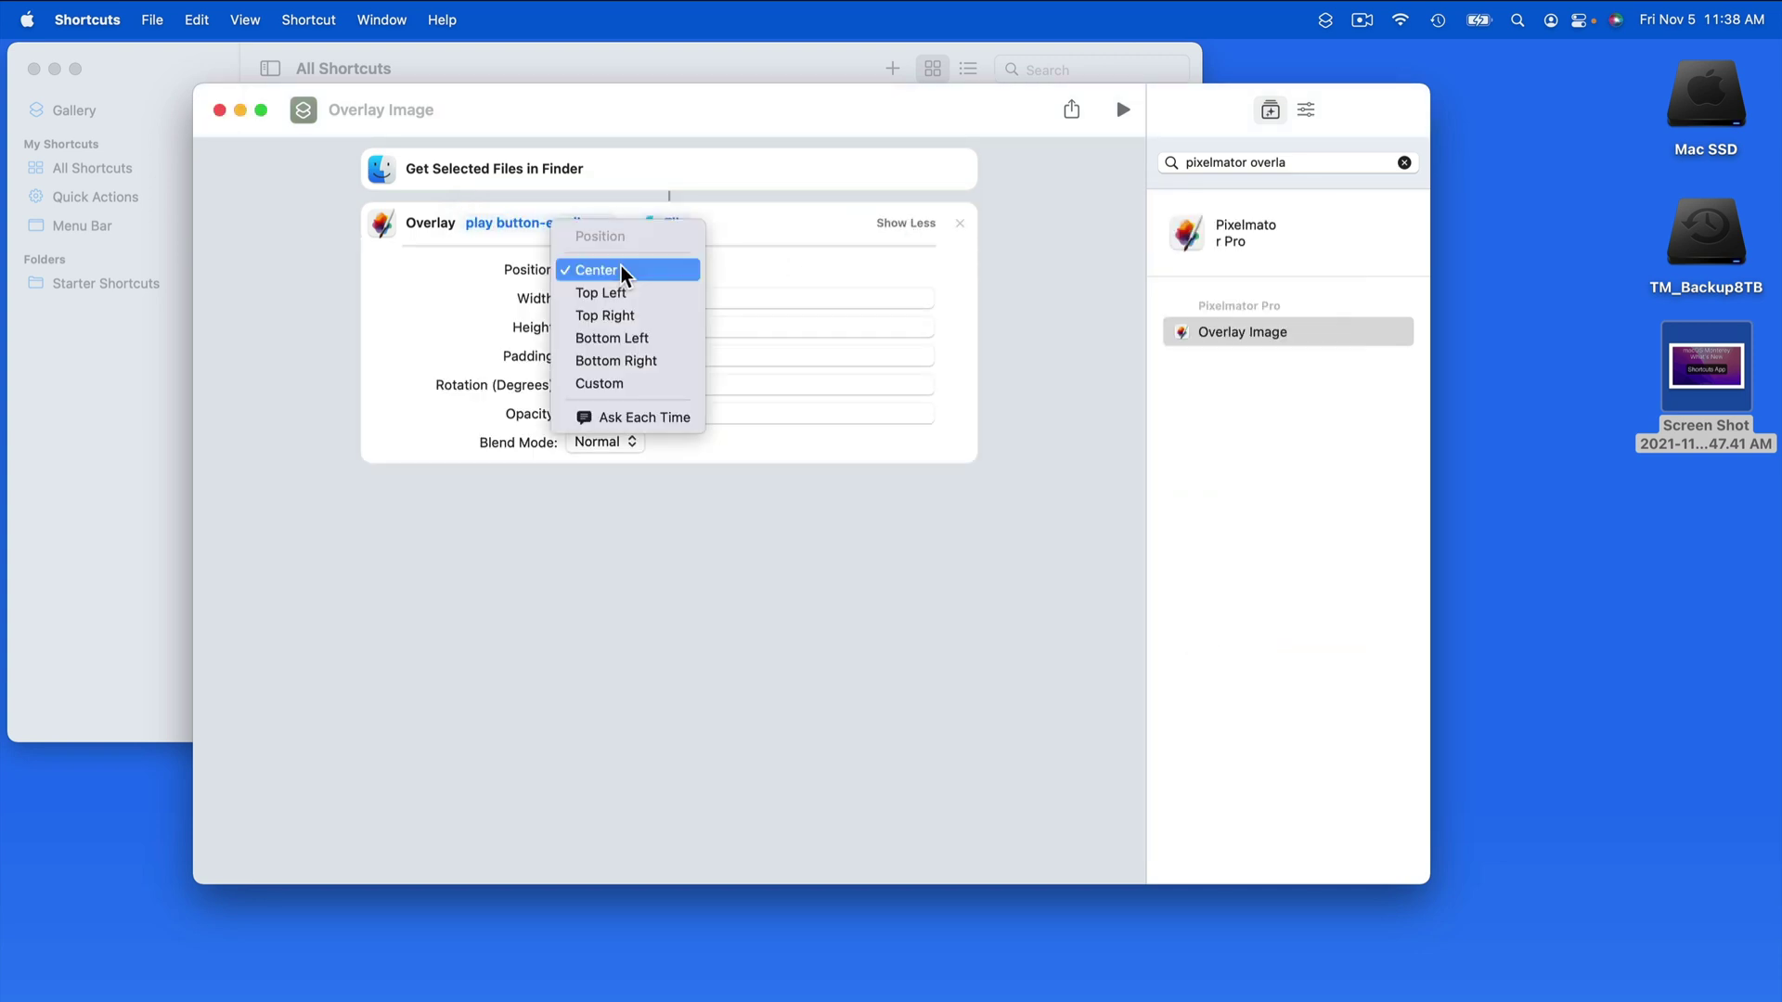
pyautogui.click(670, 362)
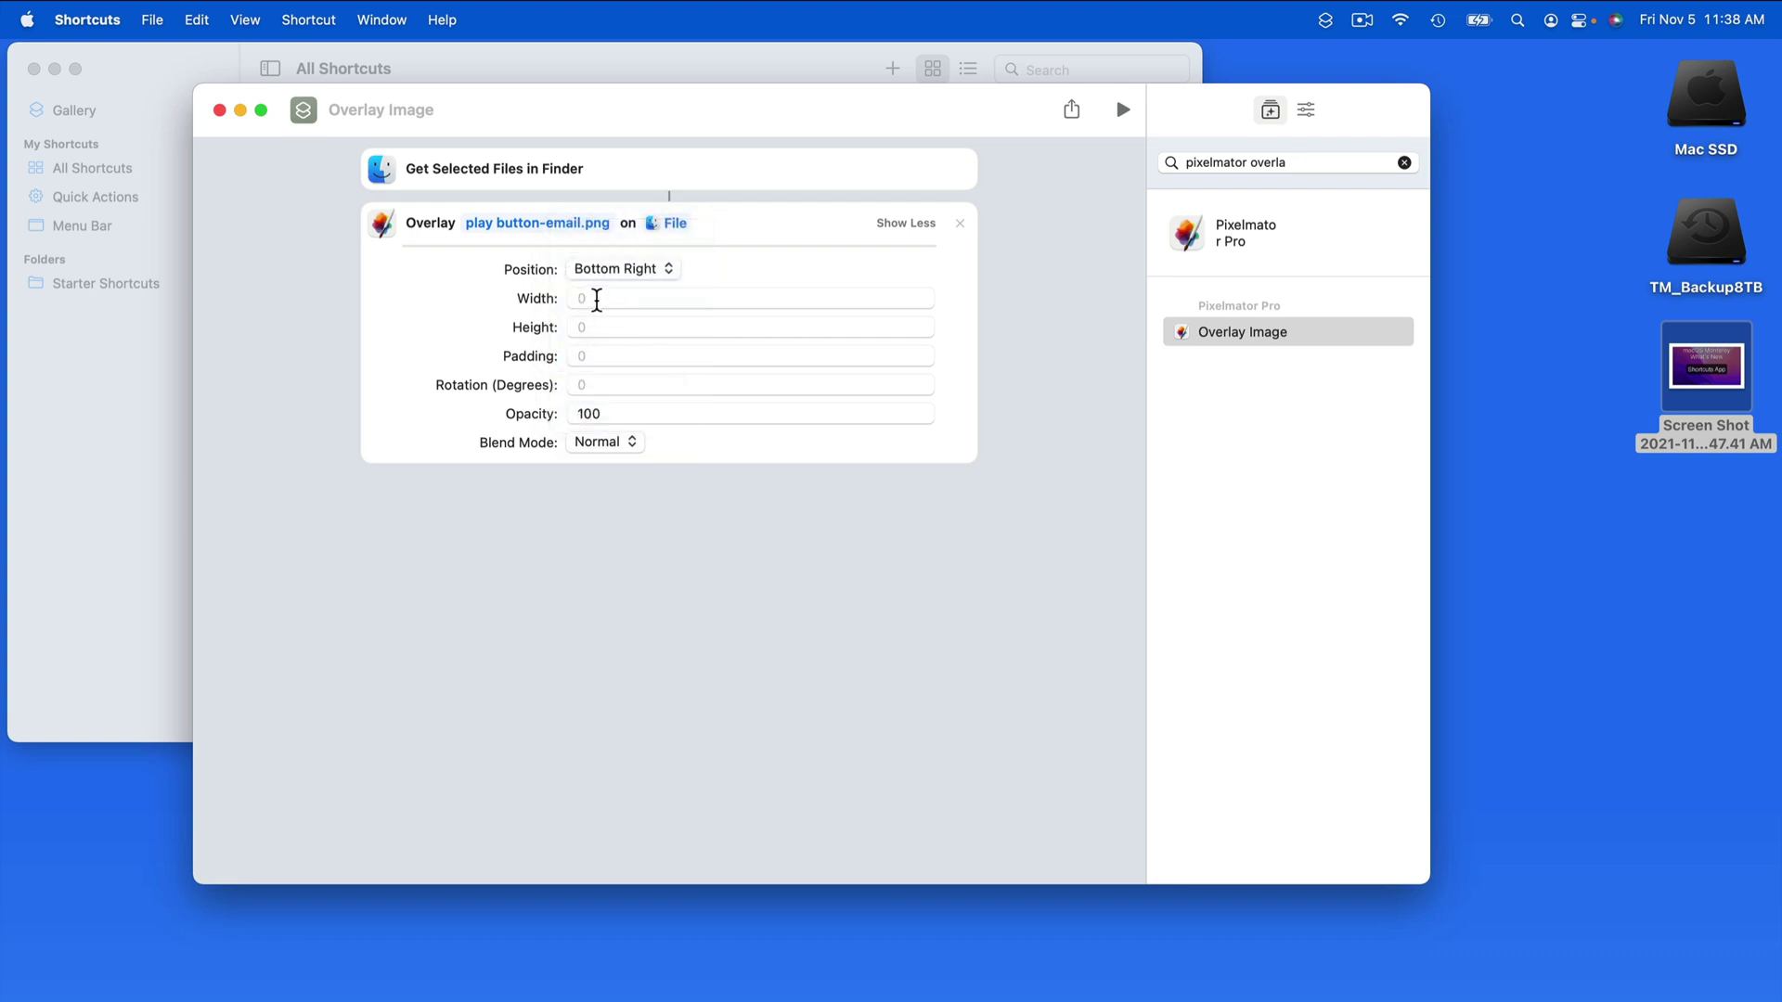
pyautogui.click(597, 299)
pyautogui.write('350')
pyautogui.press('Tab')
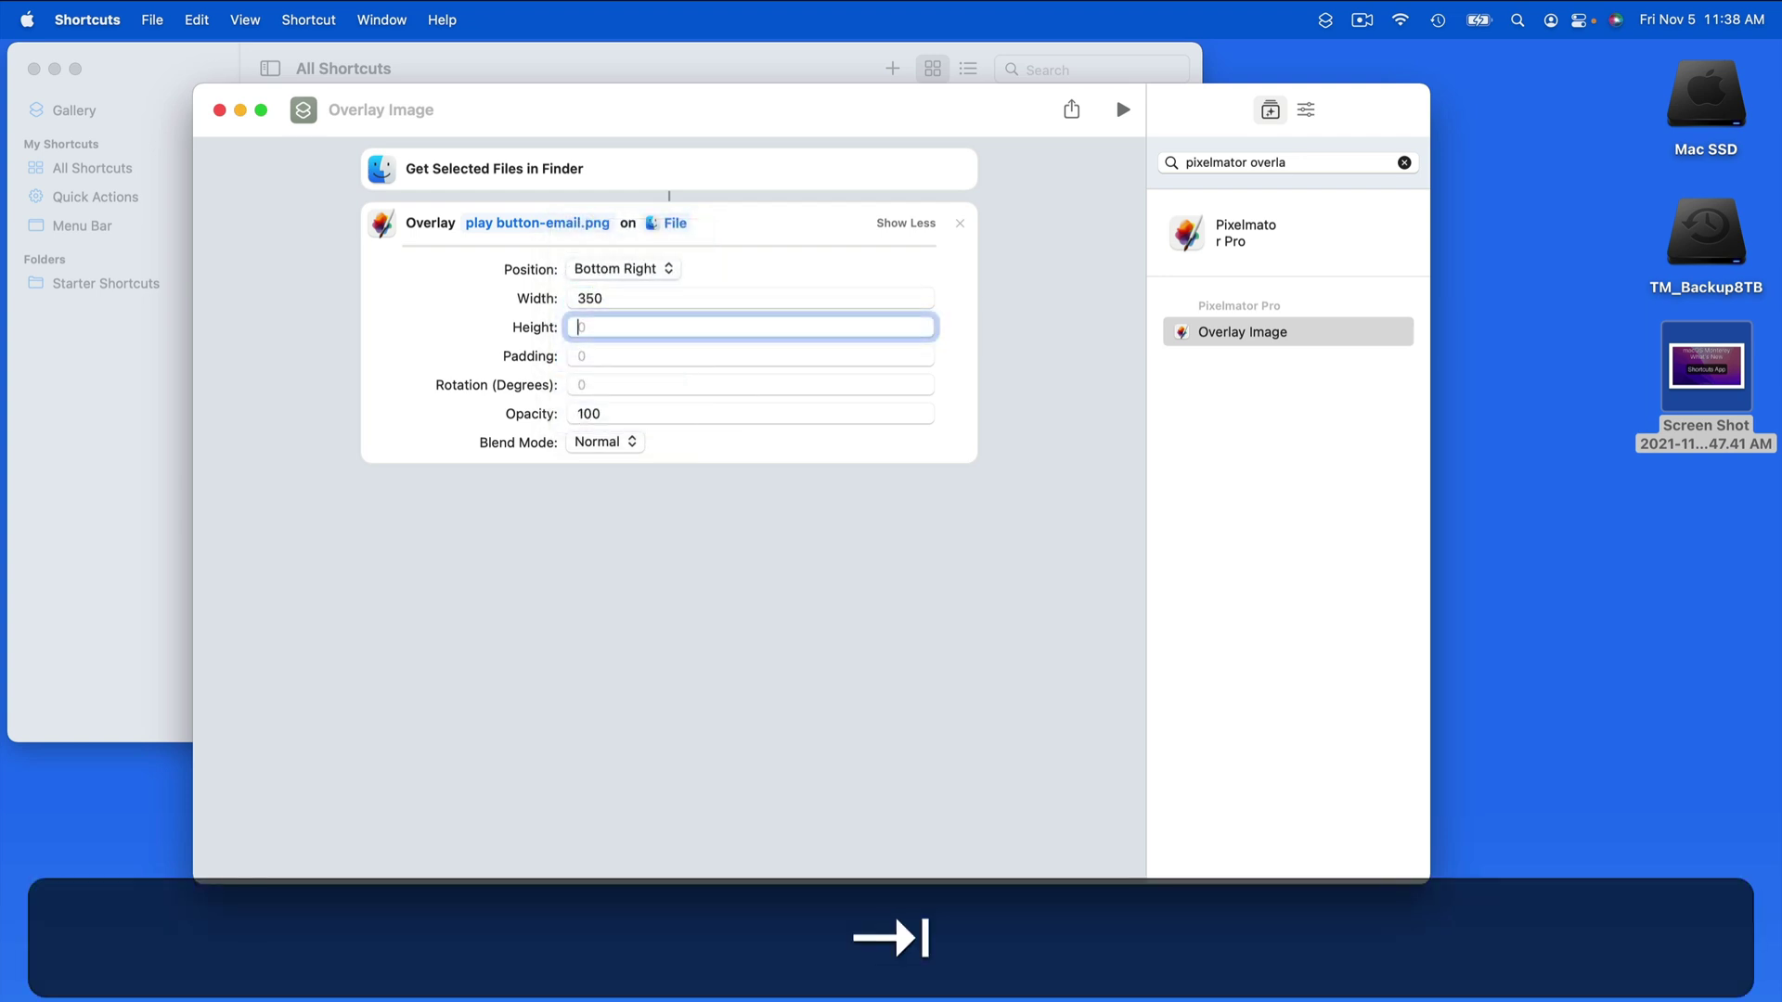
pyautogui.write('350')
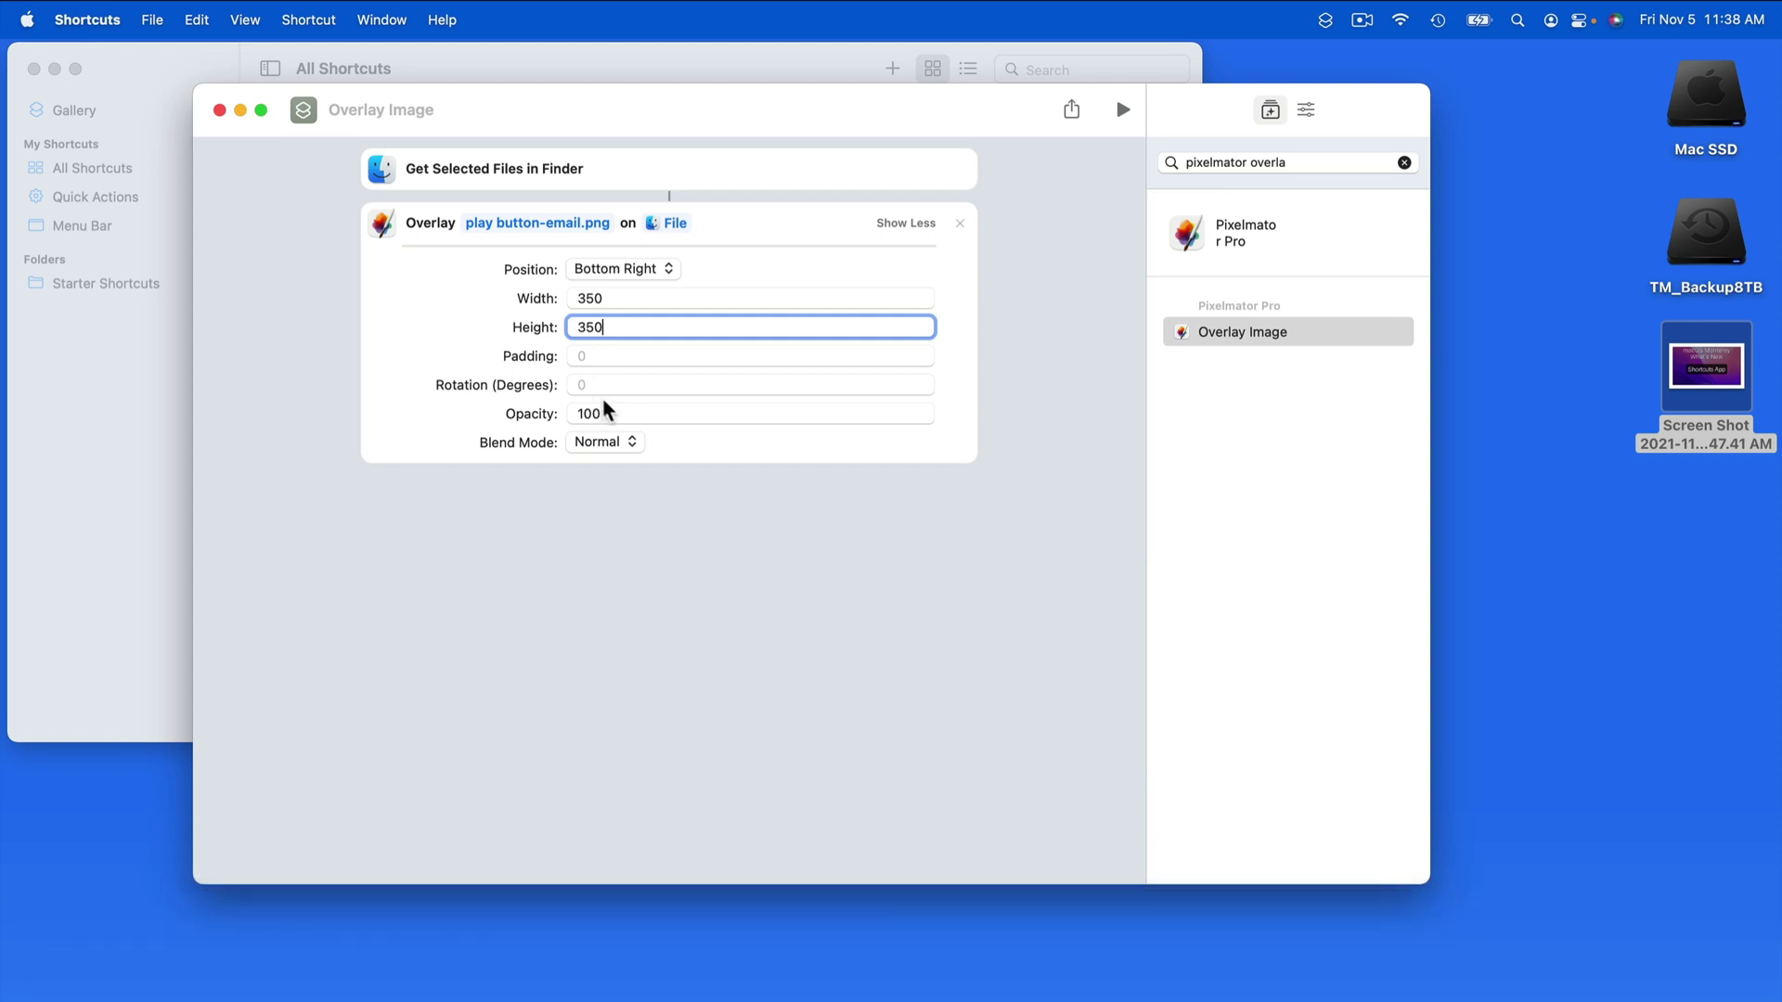
pyautogui.click(615, 412)
pyautogui.write('70')
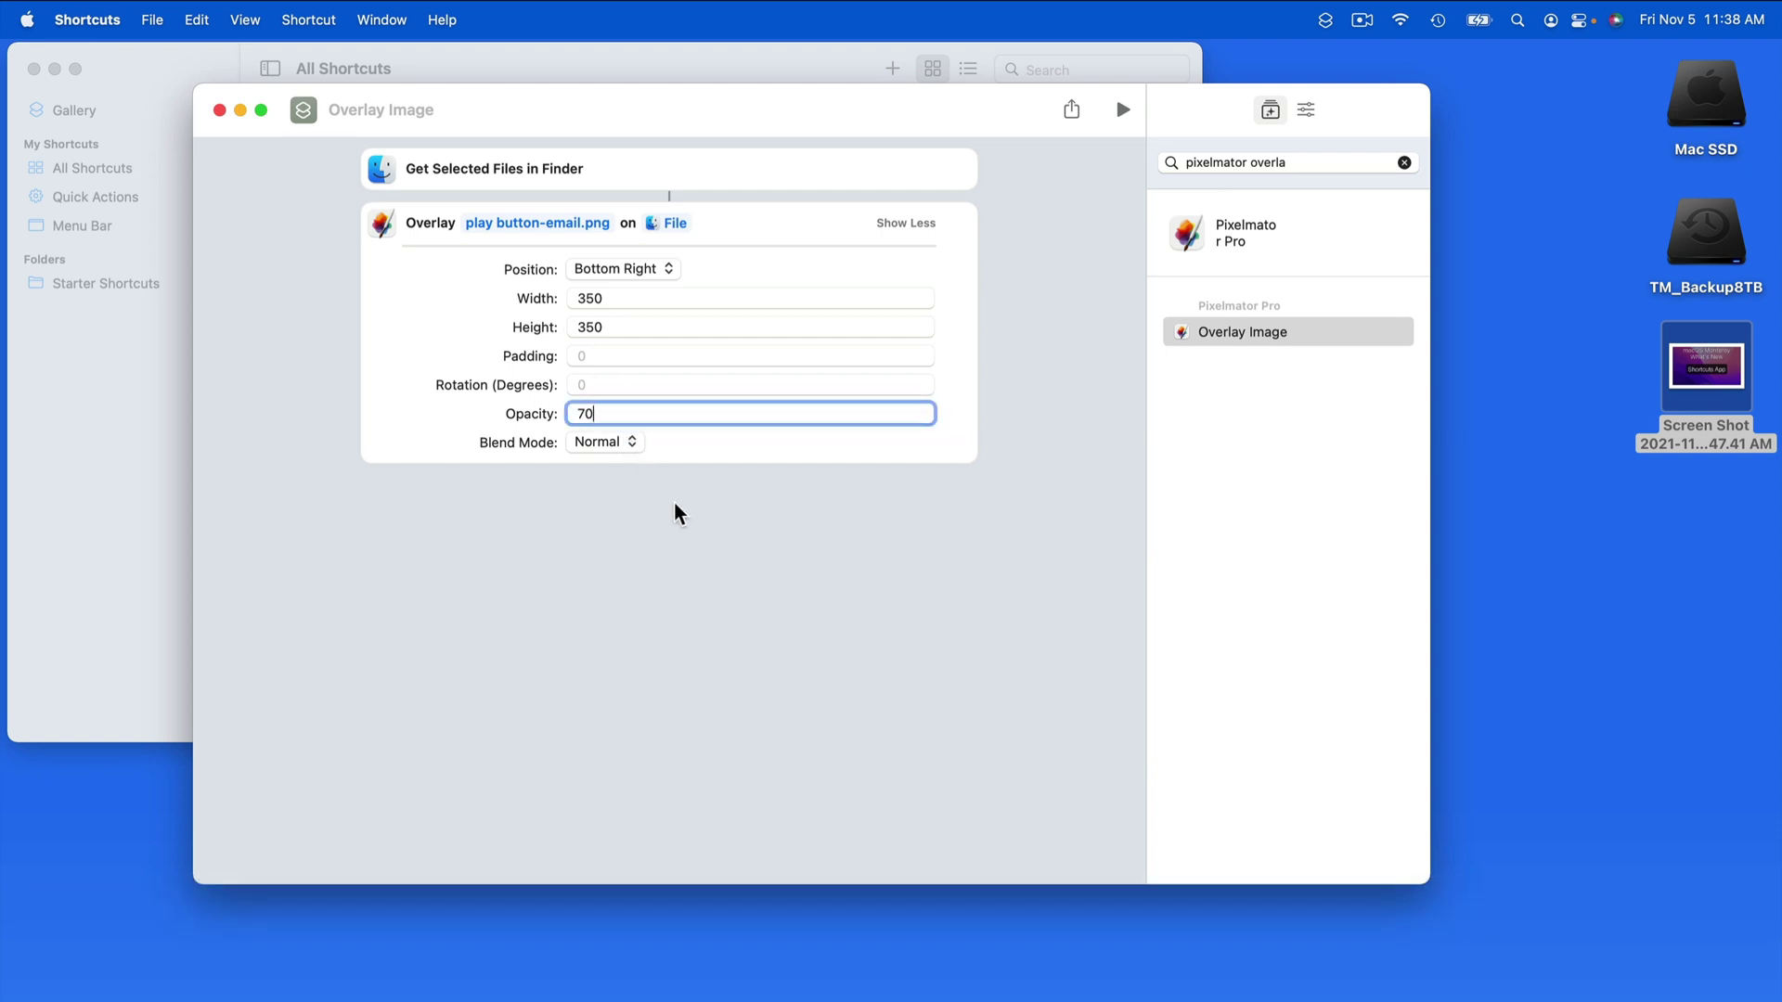
pyautogui.click(905, 228)
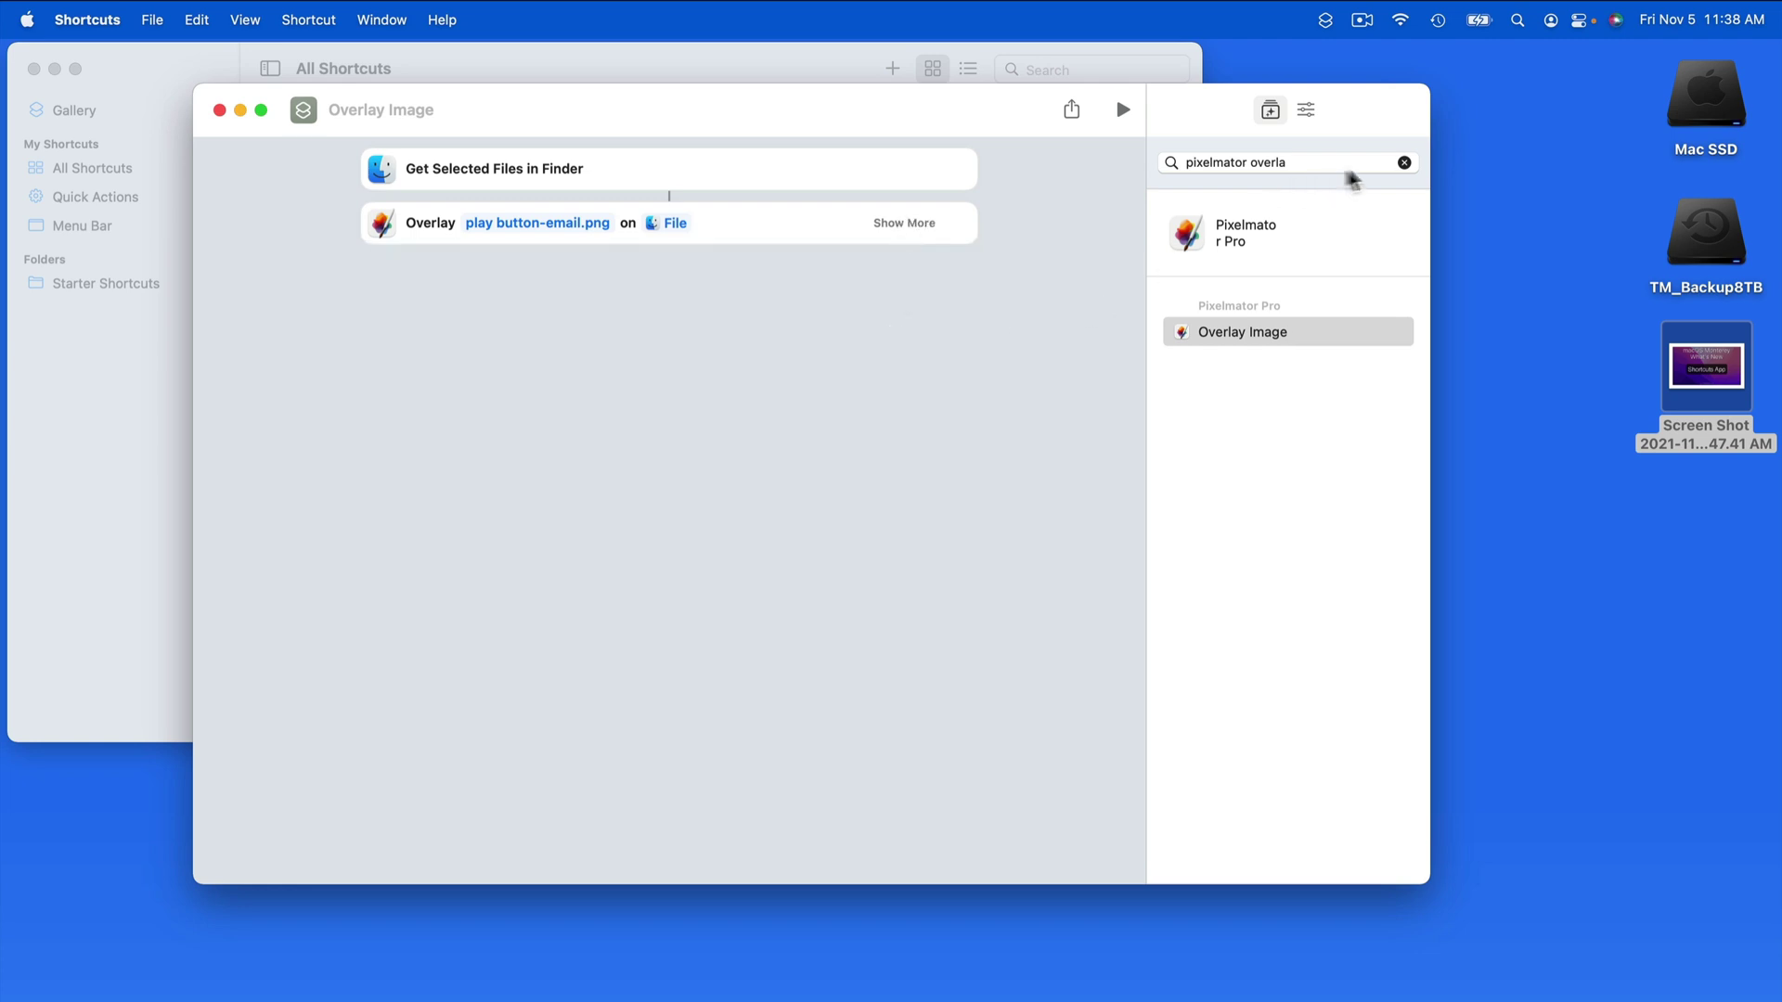
# Step: Search for 'resize' and add Pixelmator Pro's Resize Image as the third step
pyautogui.click(1404, 163)
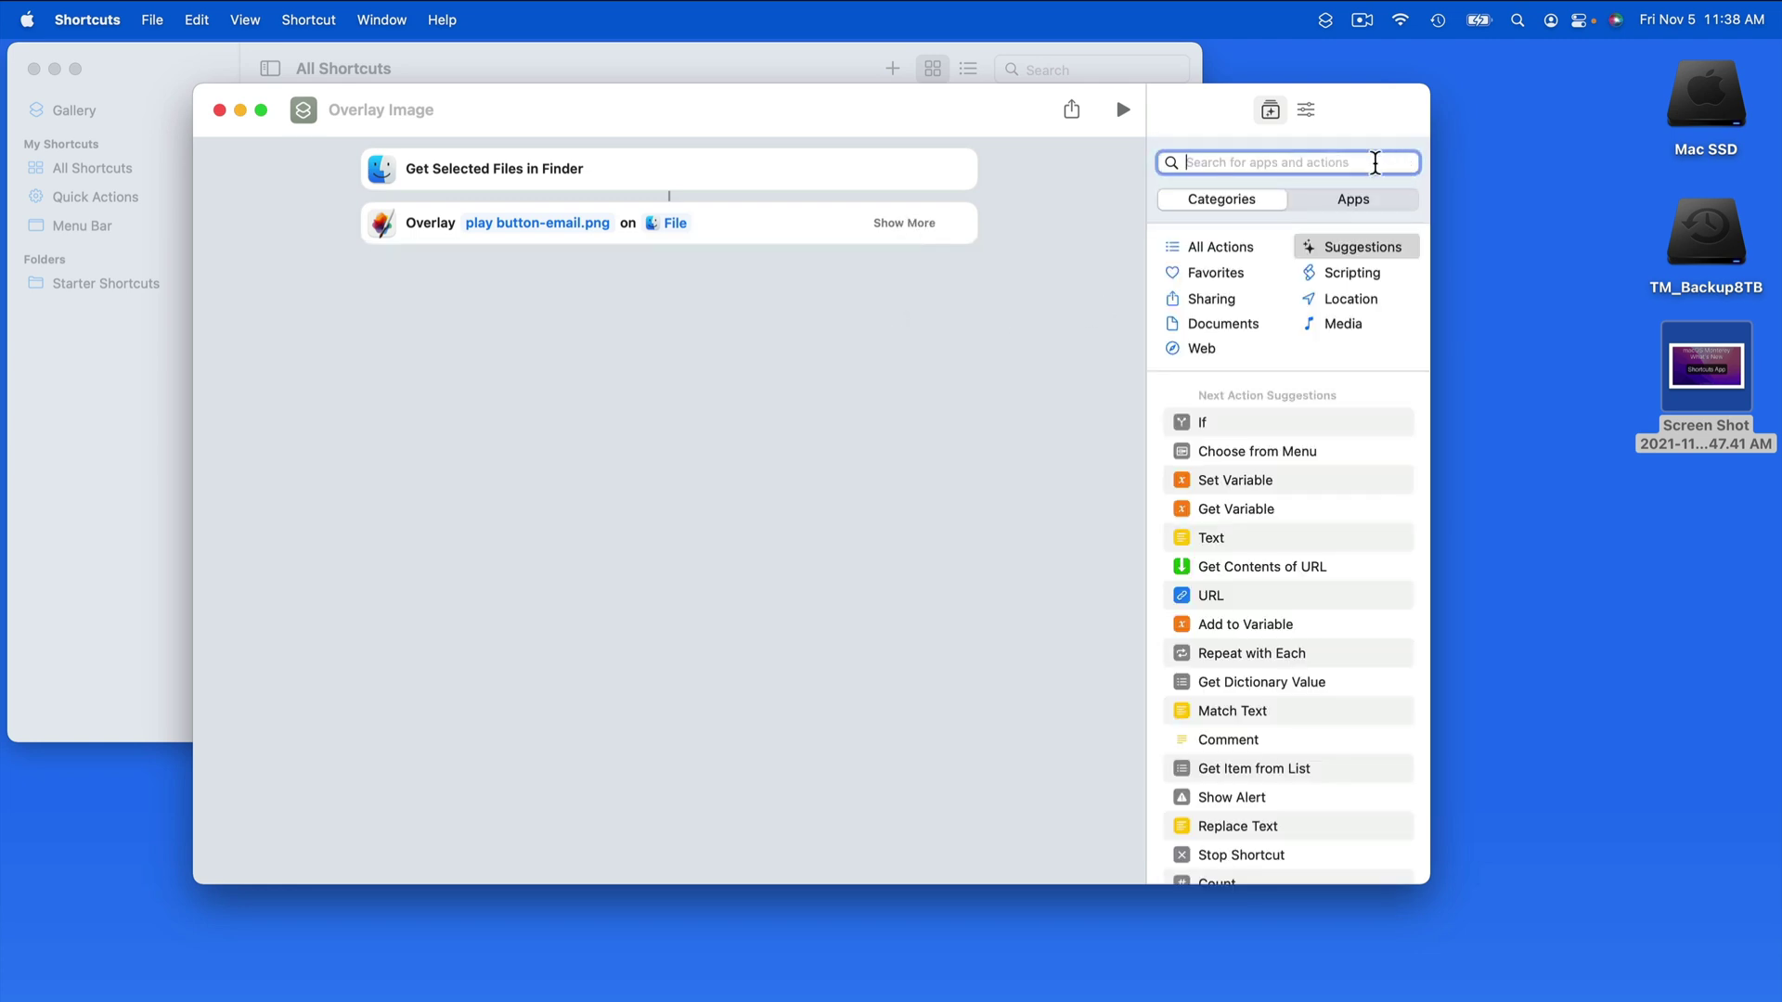
pyautogui.write('resize')
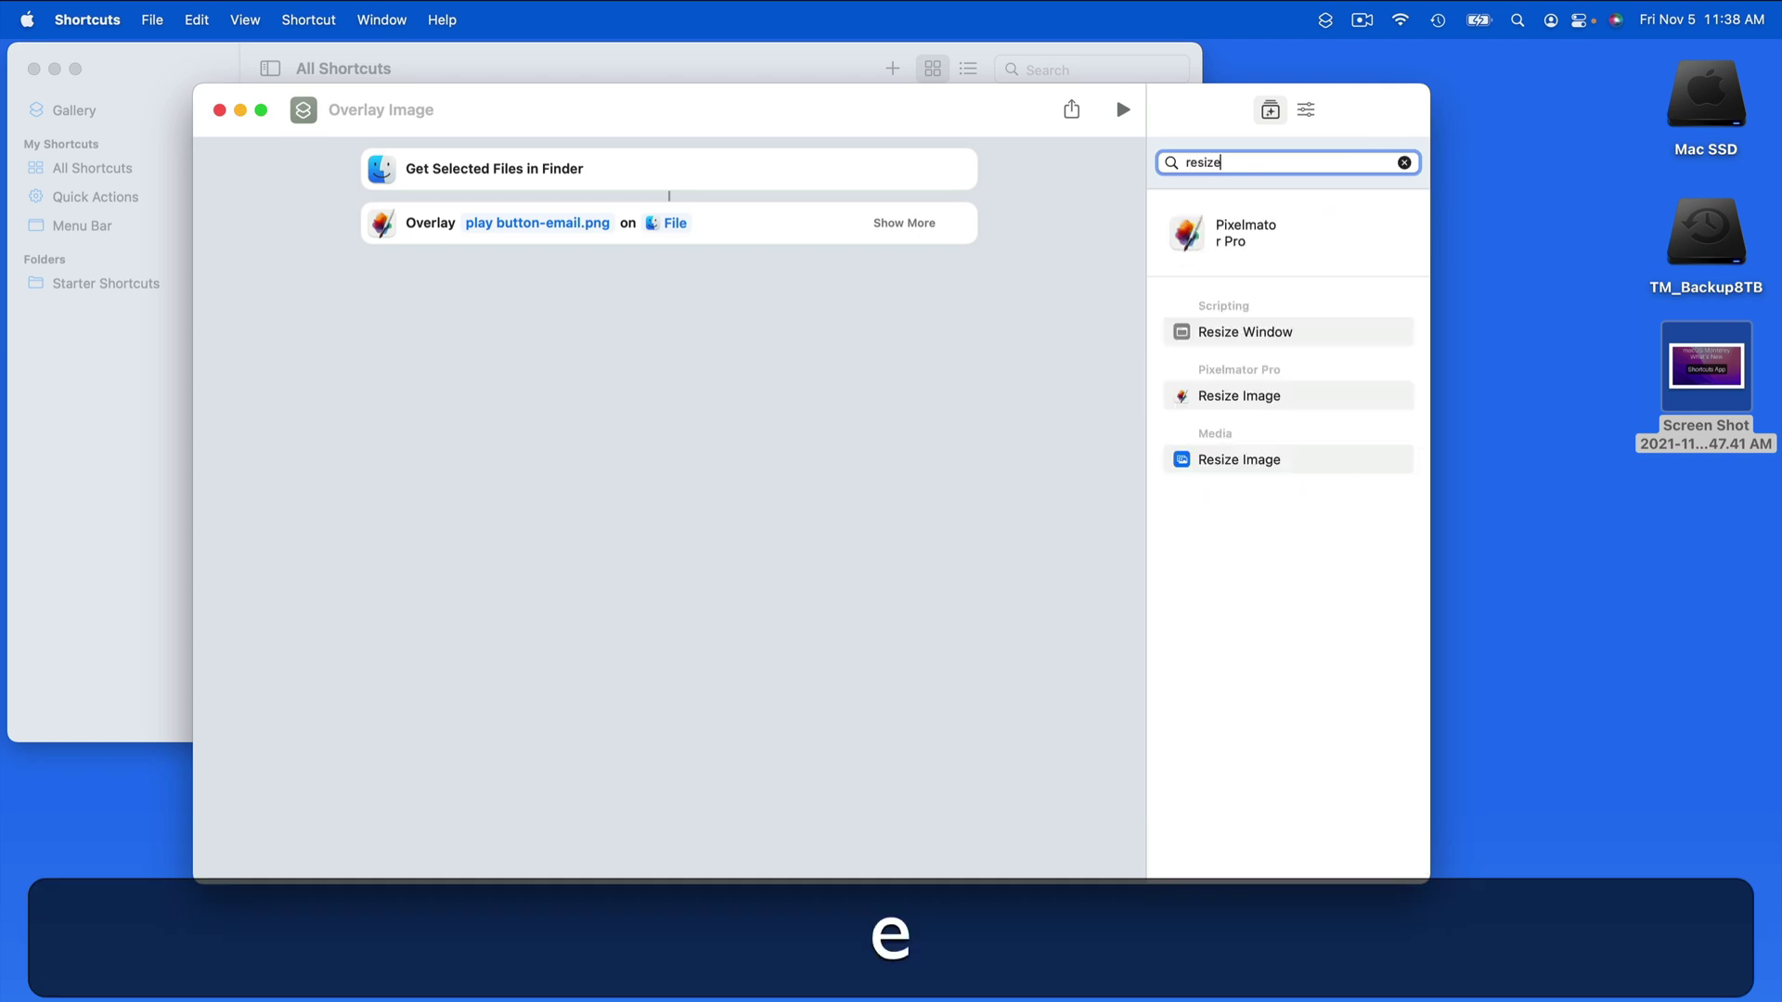
pyautogui.click(1266, 397)
pyautogui.moveTo(1266, 397); pyautogui.dragTo(768, 334)
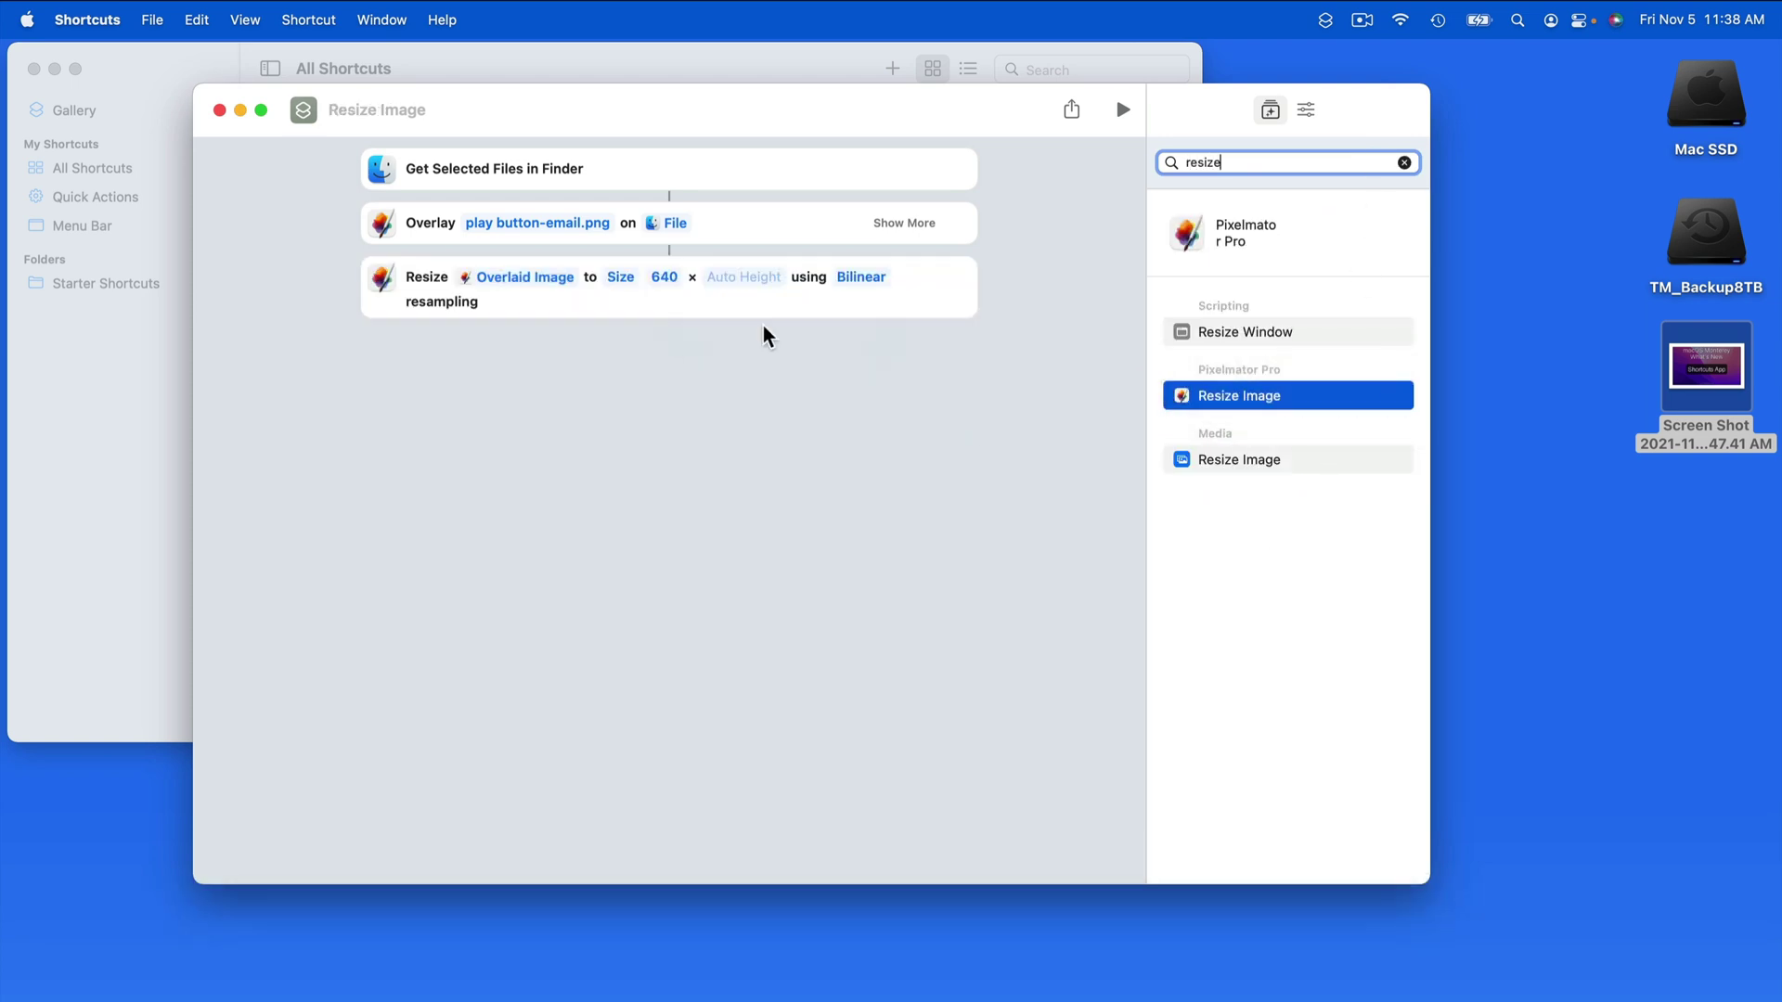
# Step: Set the resize width to 2200 pixels and search the actions for 'opti'
pyautogui.click(664, 276)
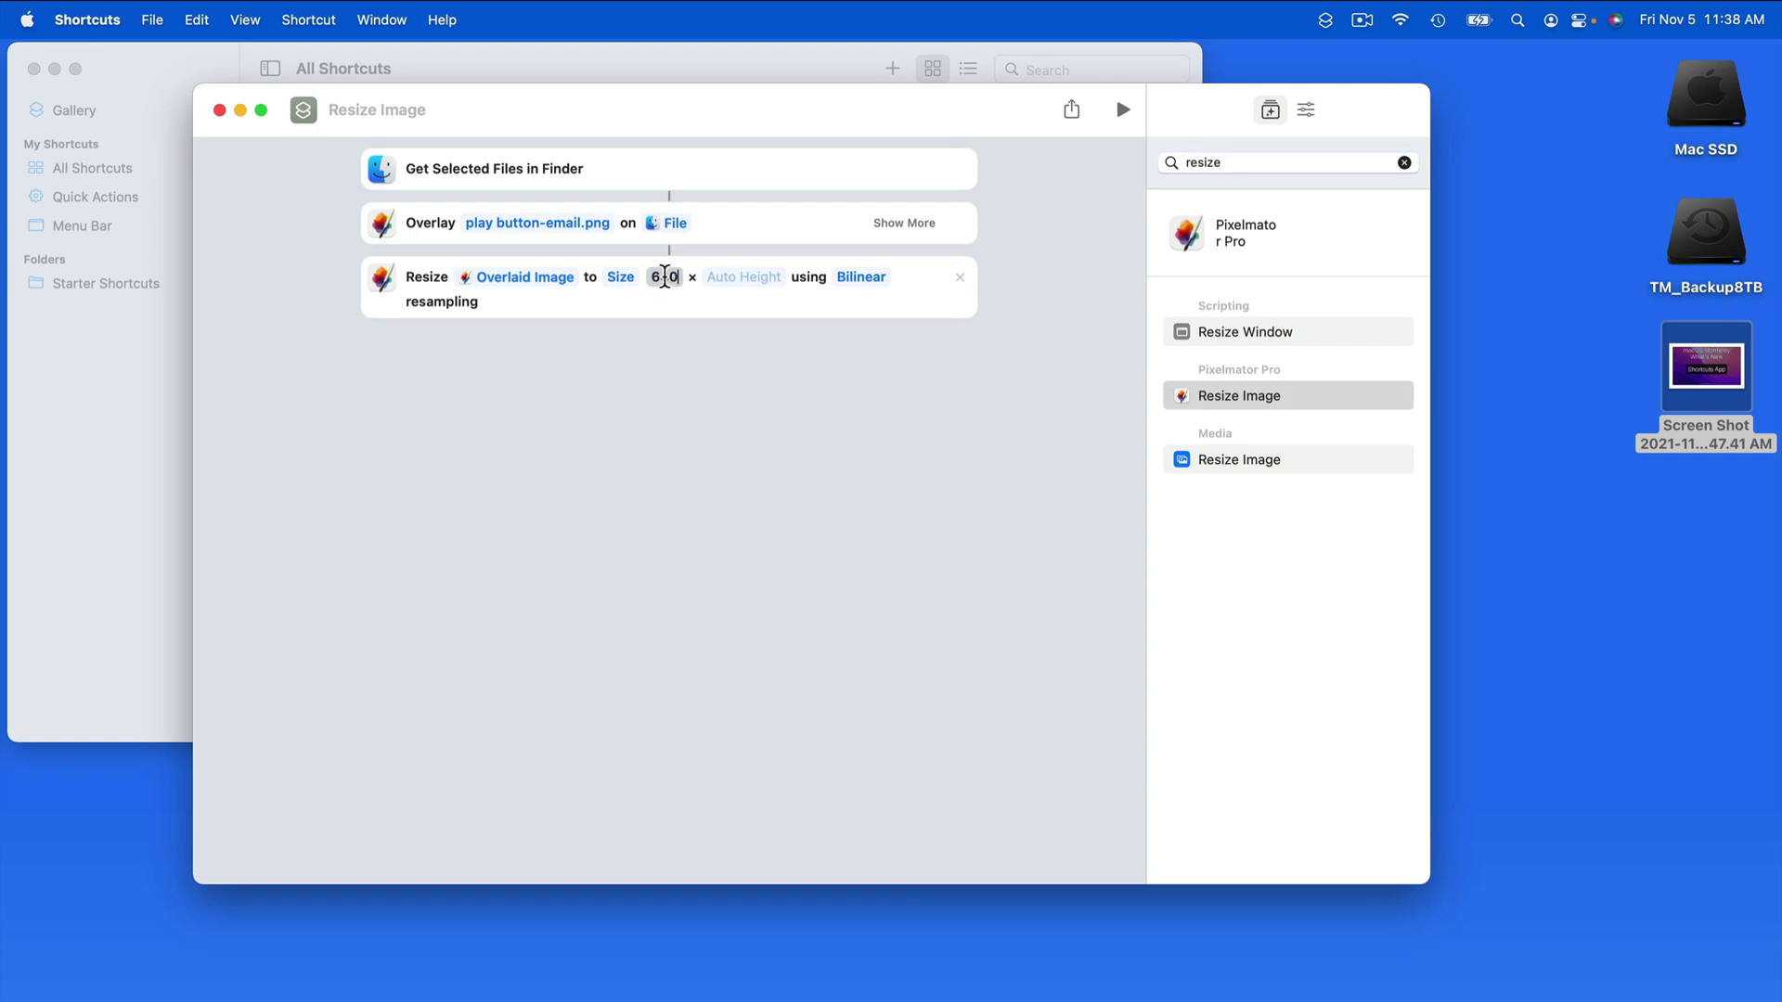
pyautogui.write('2200')
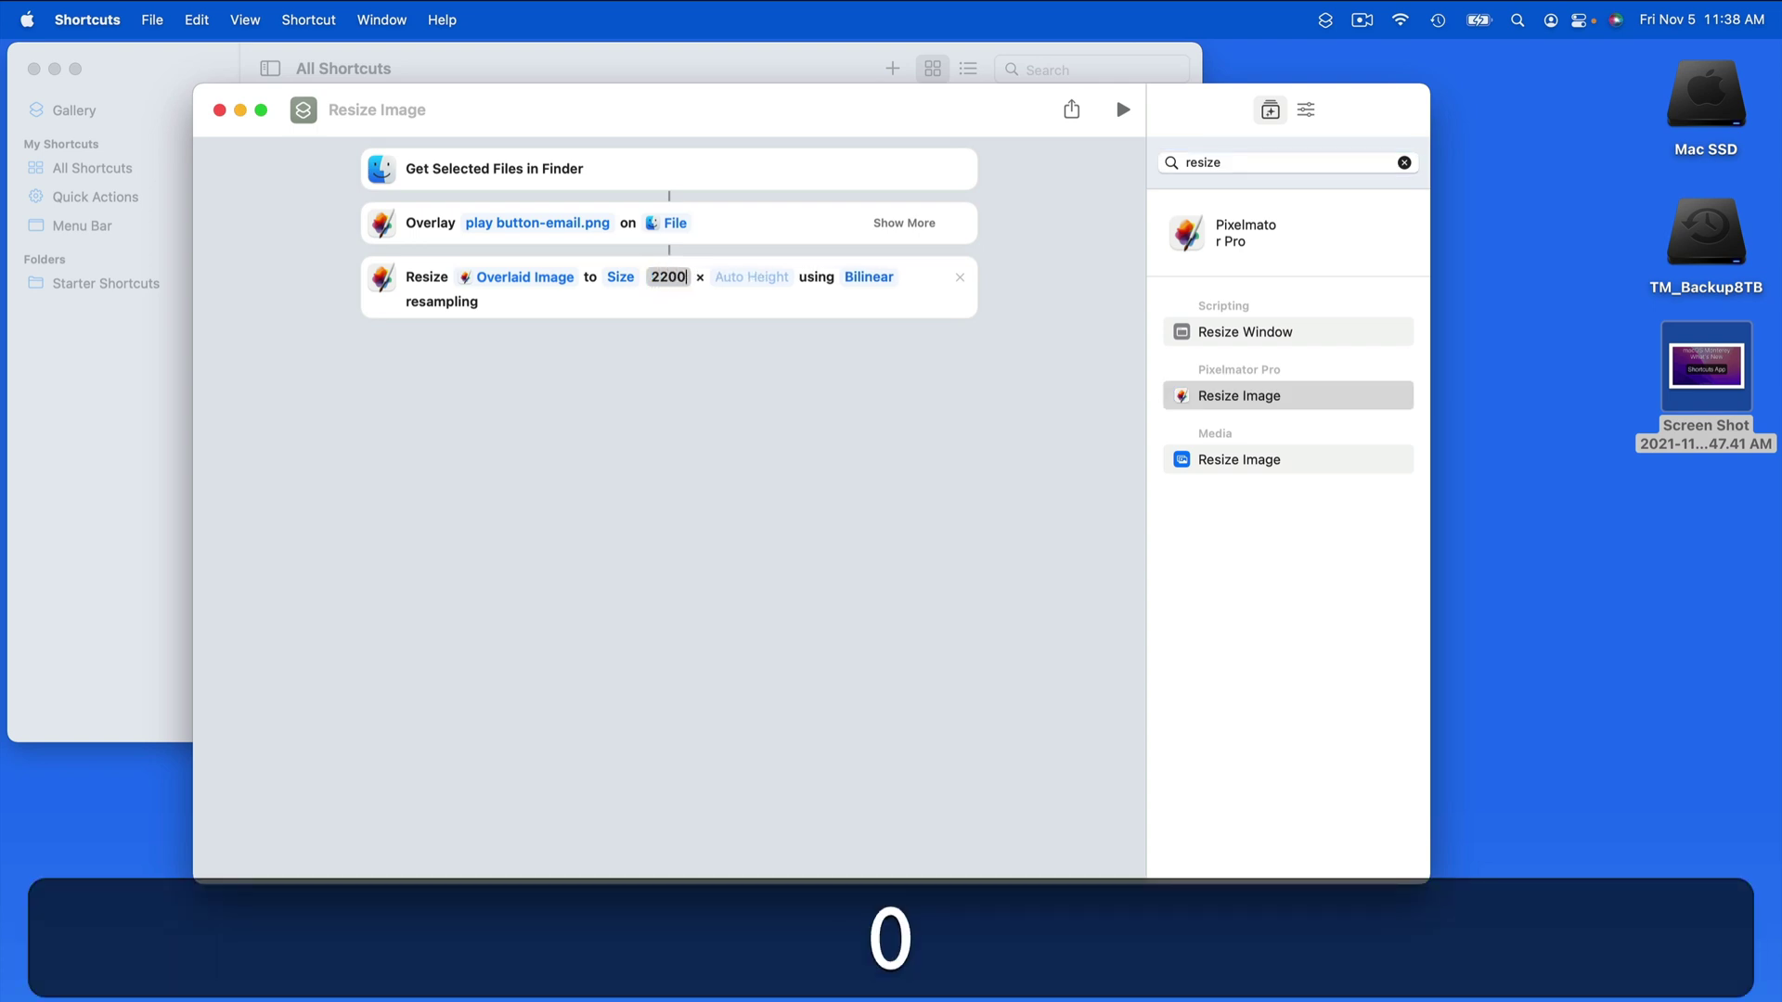
pyautogui.press('Return')
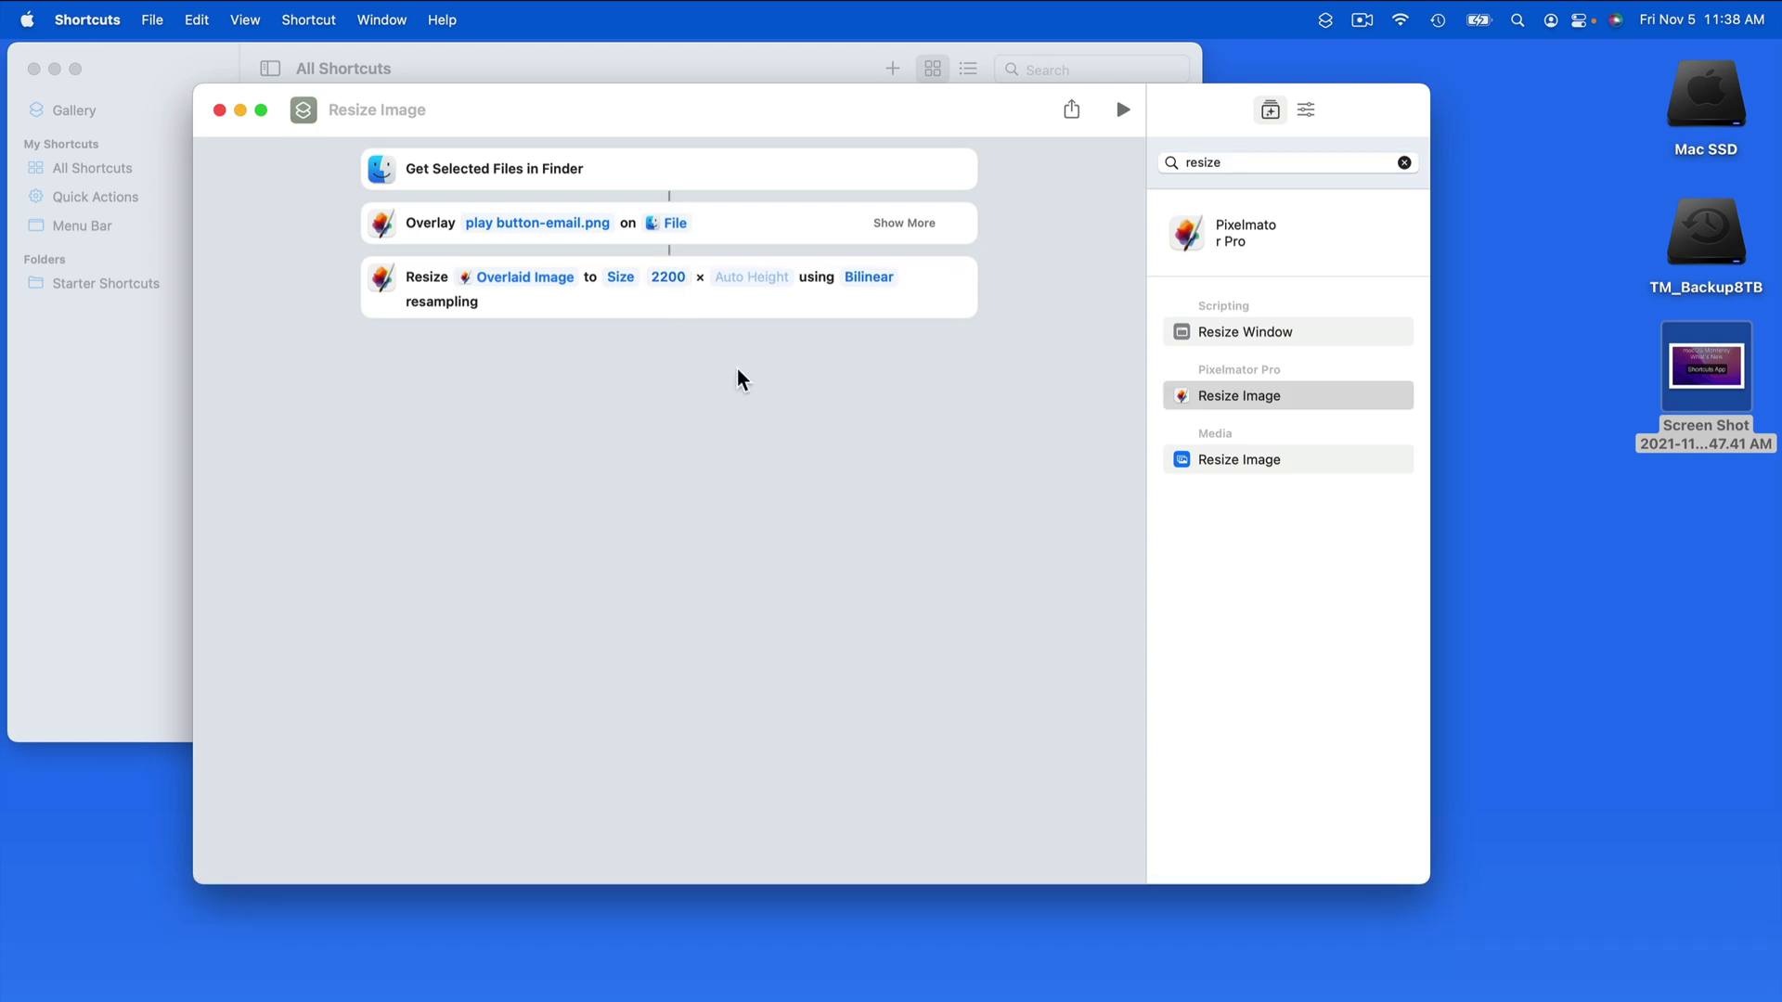
pyautogui.doubleClick(1242, 163)
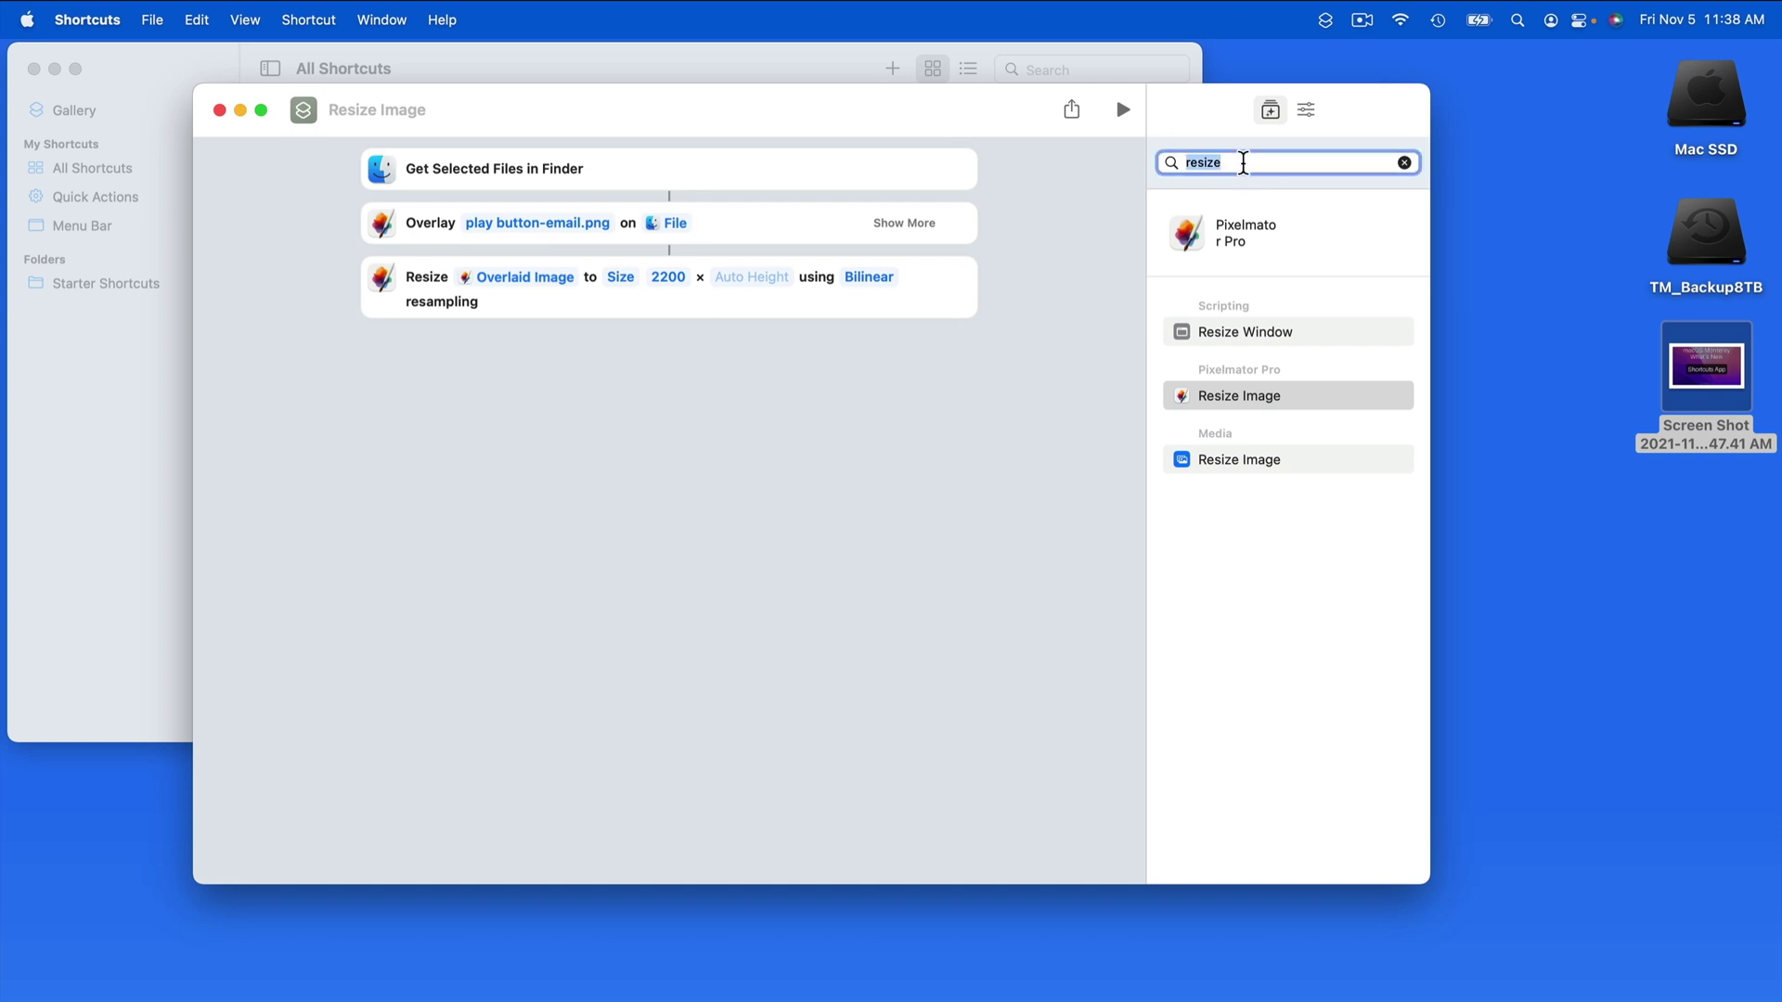
pyautogui.write('opti')
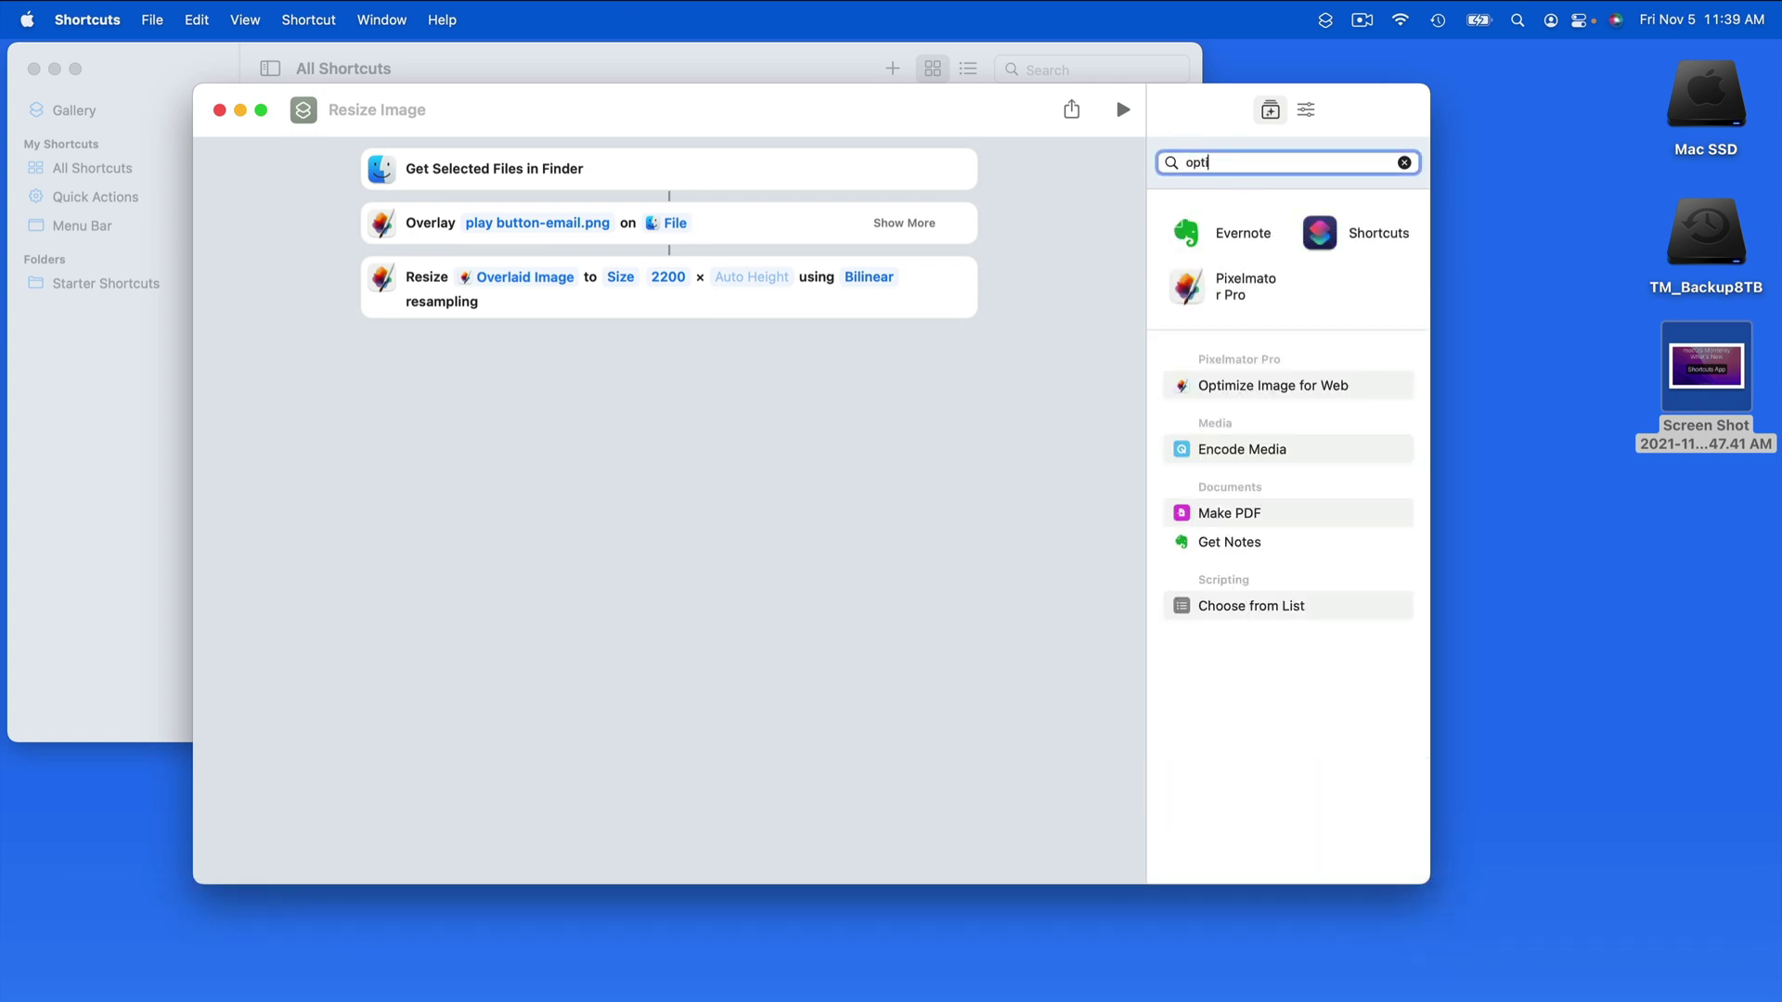
# Step: Add Optimize Image for Web with JPEG output and slightly lowered export quality
pyautogui.moveTo(1245, 386); pyautogui.dragTo(746, 372)
pyautogui.click(687, 350)
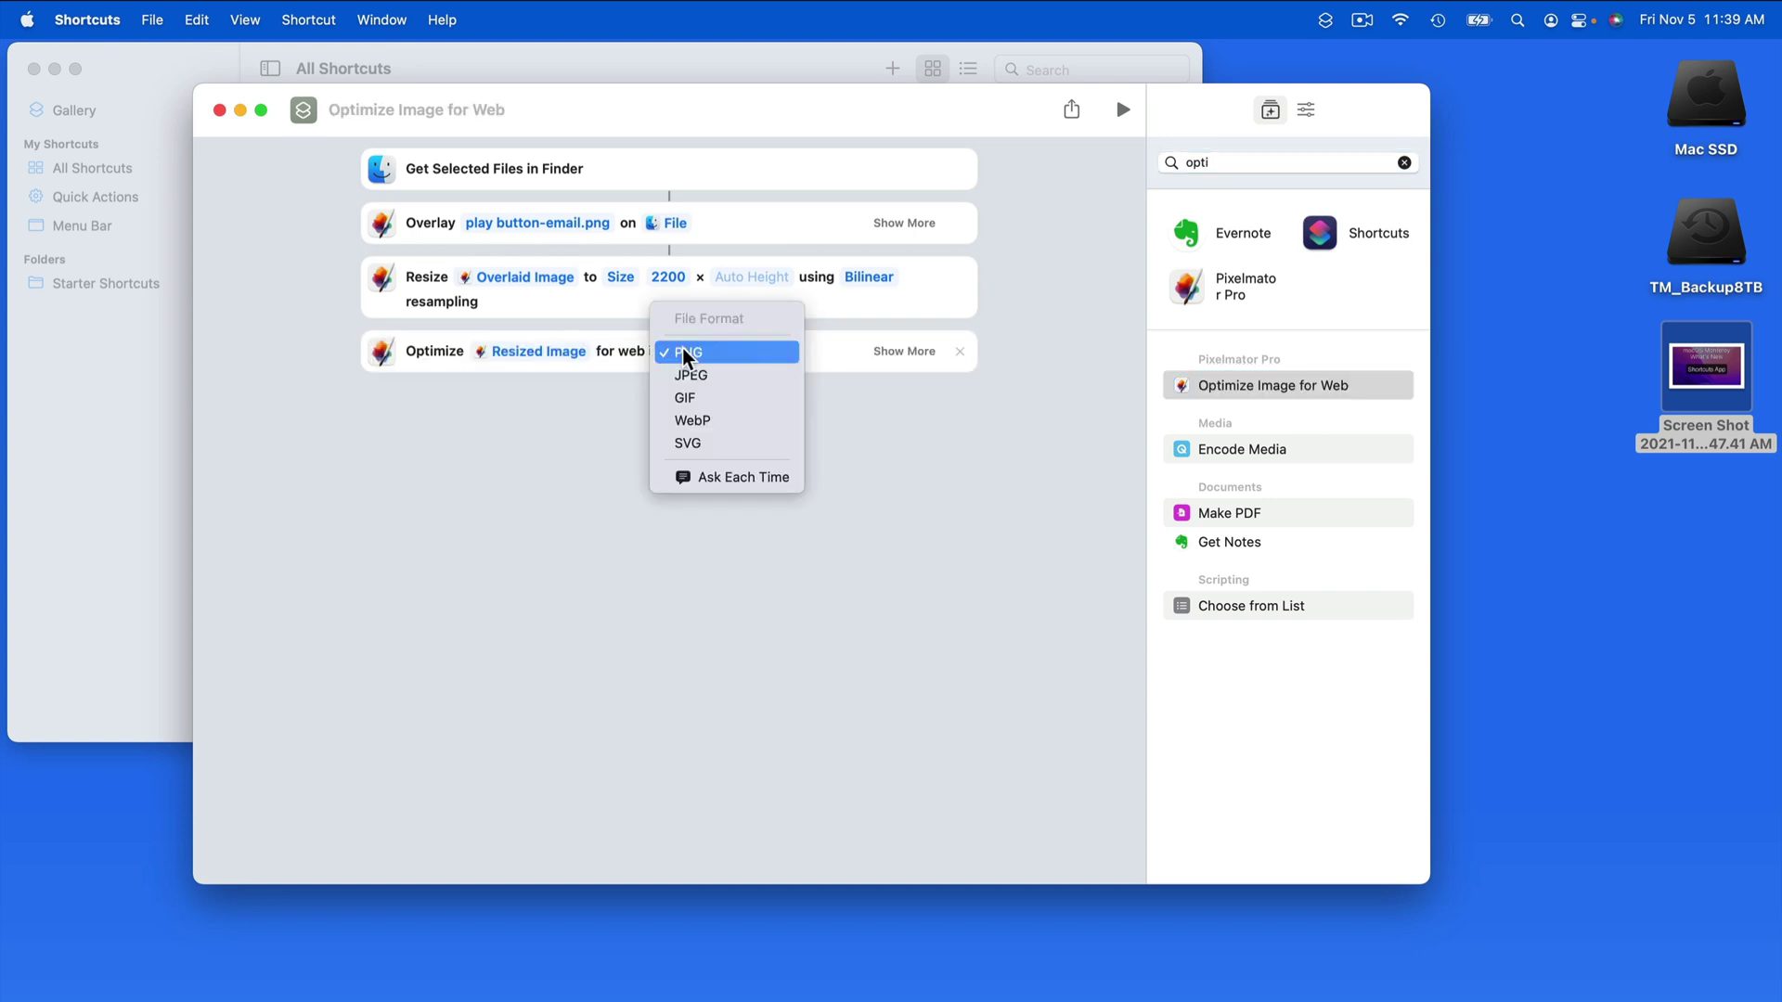
pyautogui.click(694, 375)
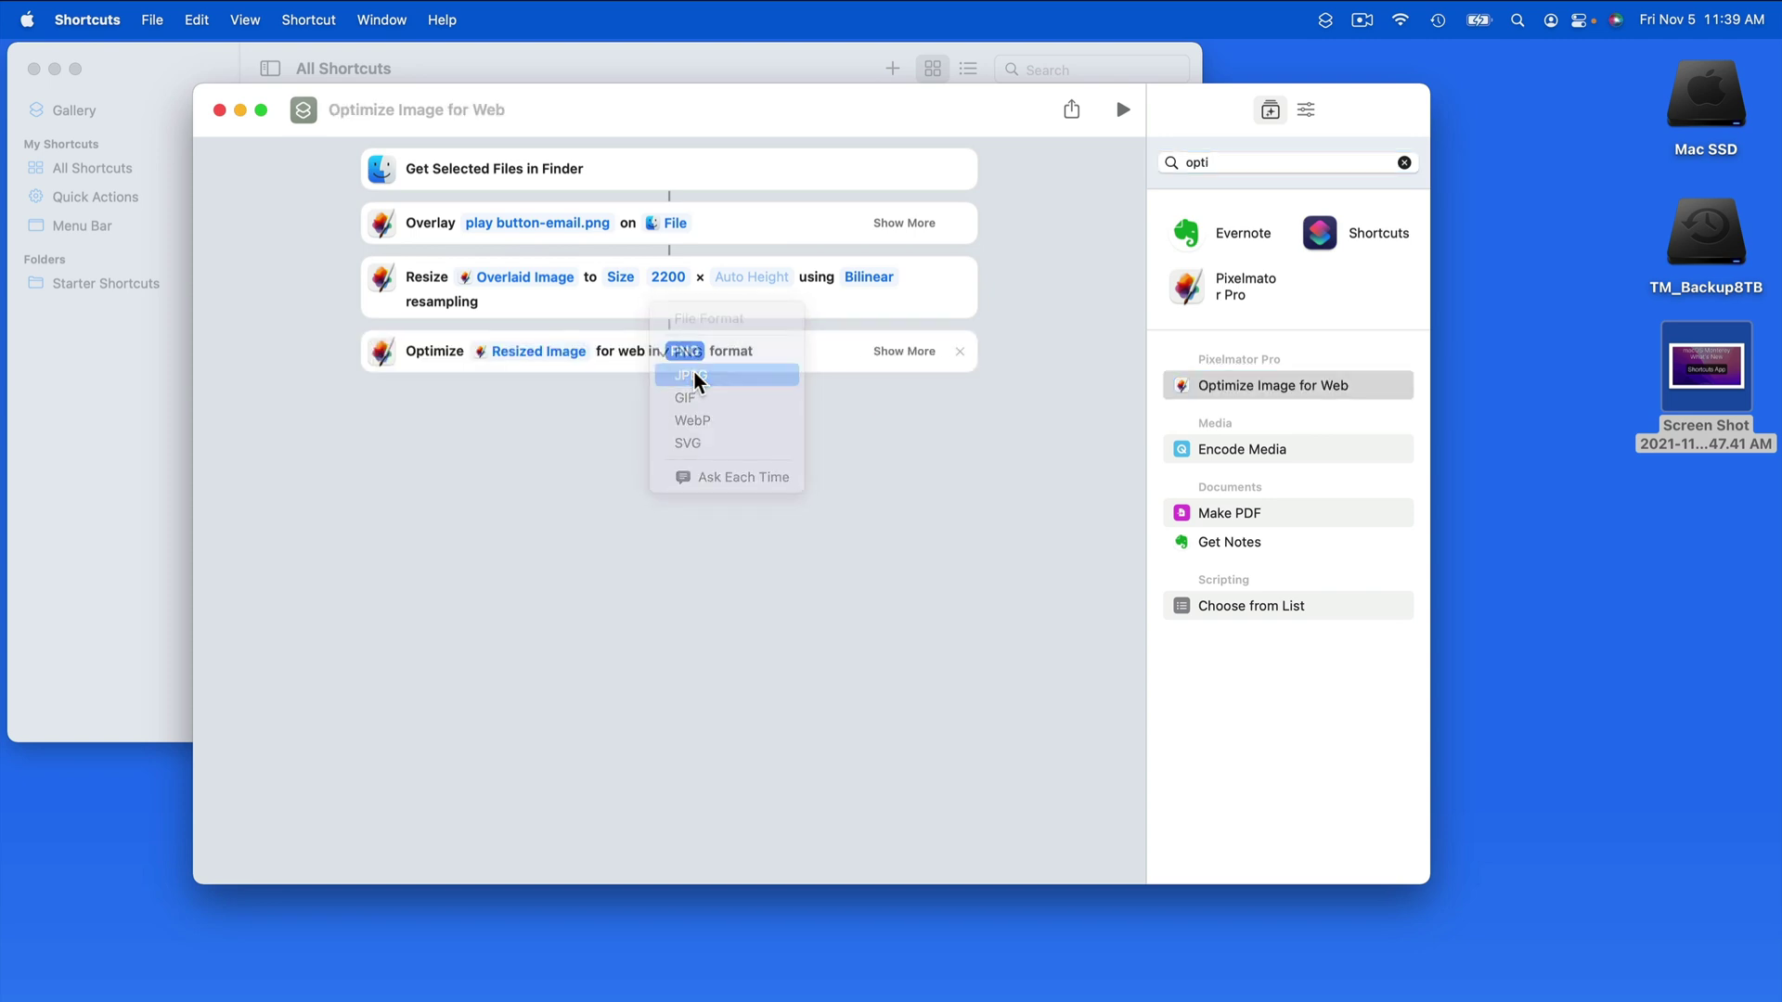
pyautogui.click(906, 355)
pyautogui.moveTo(776, 433); pyautogui.dragTo(765, 434)
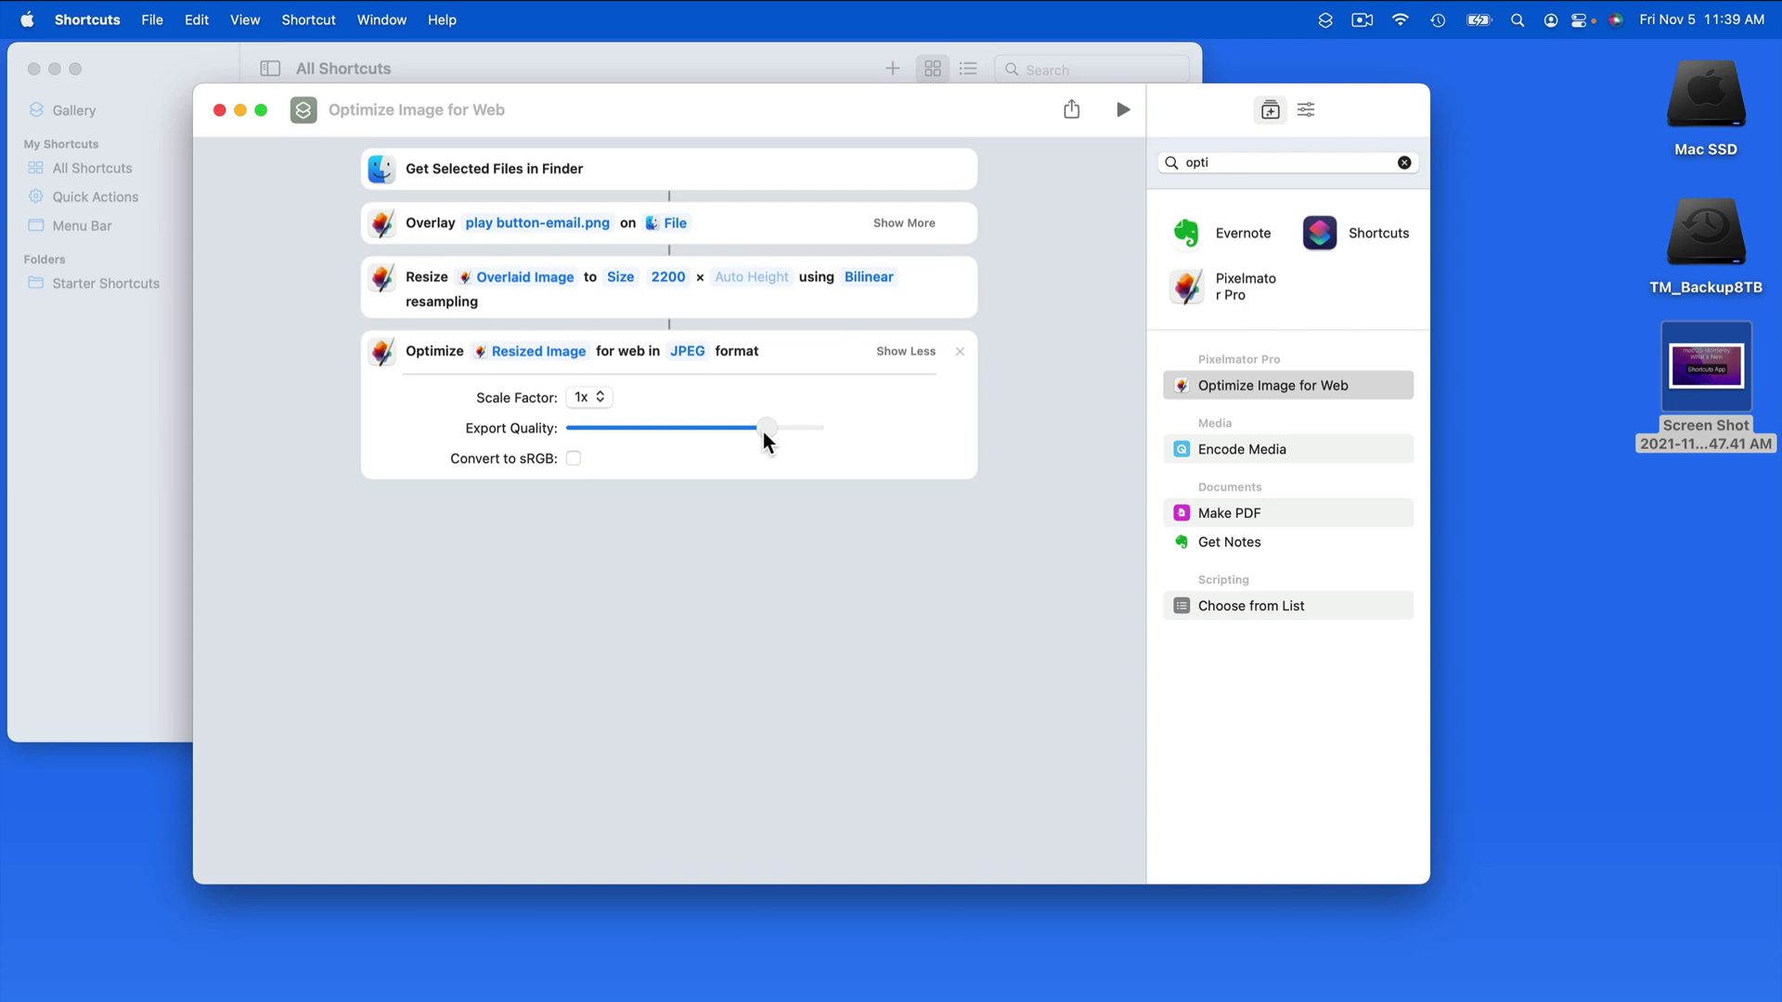
pyautogui.click(902, 353)
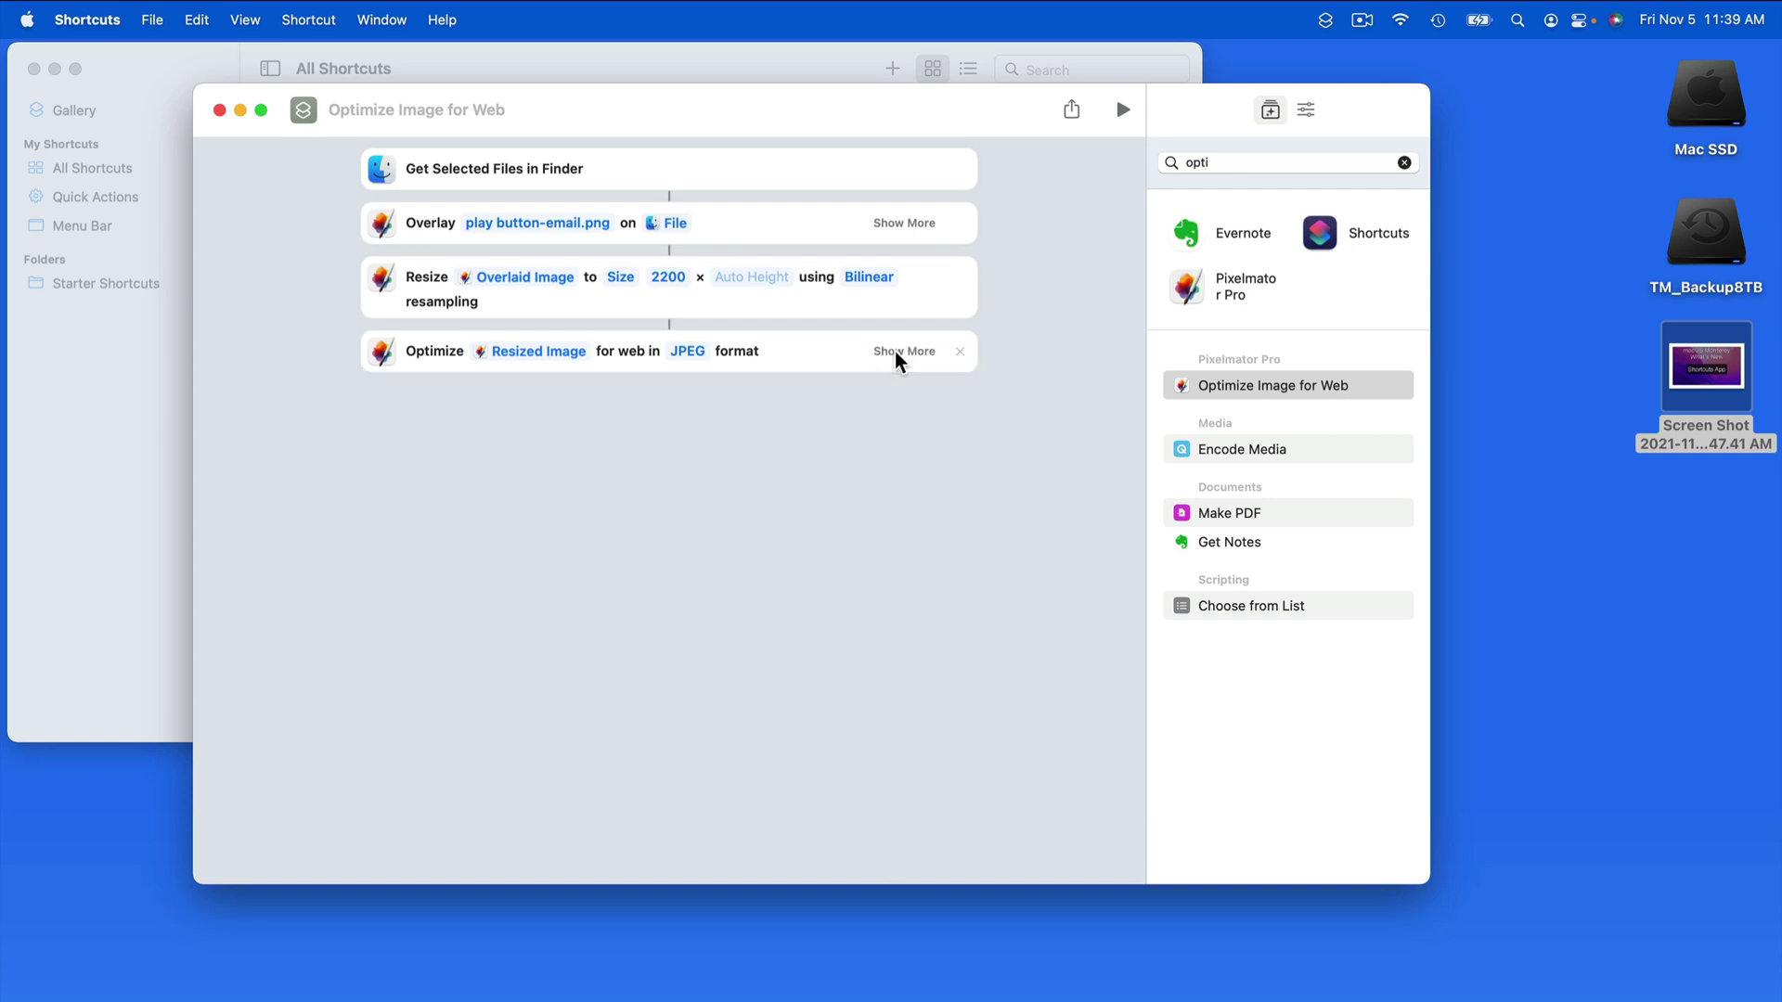
# Step: Search for 'save' and append a Save File step to the end of the workflow
pyautogui.click(1249, 163)
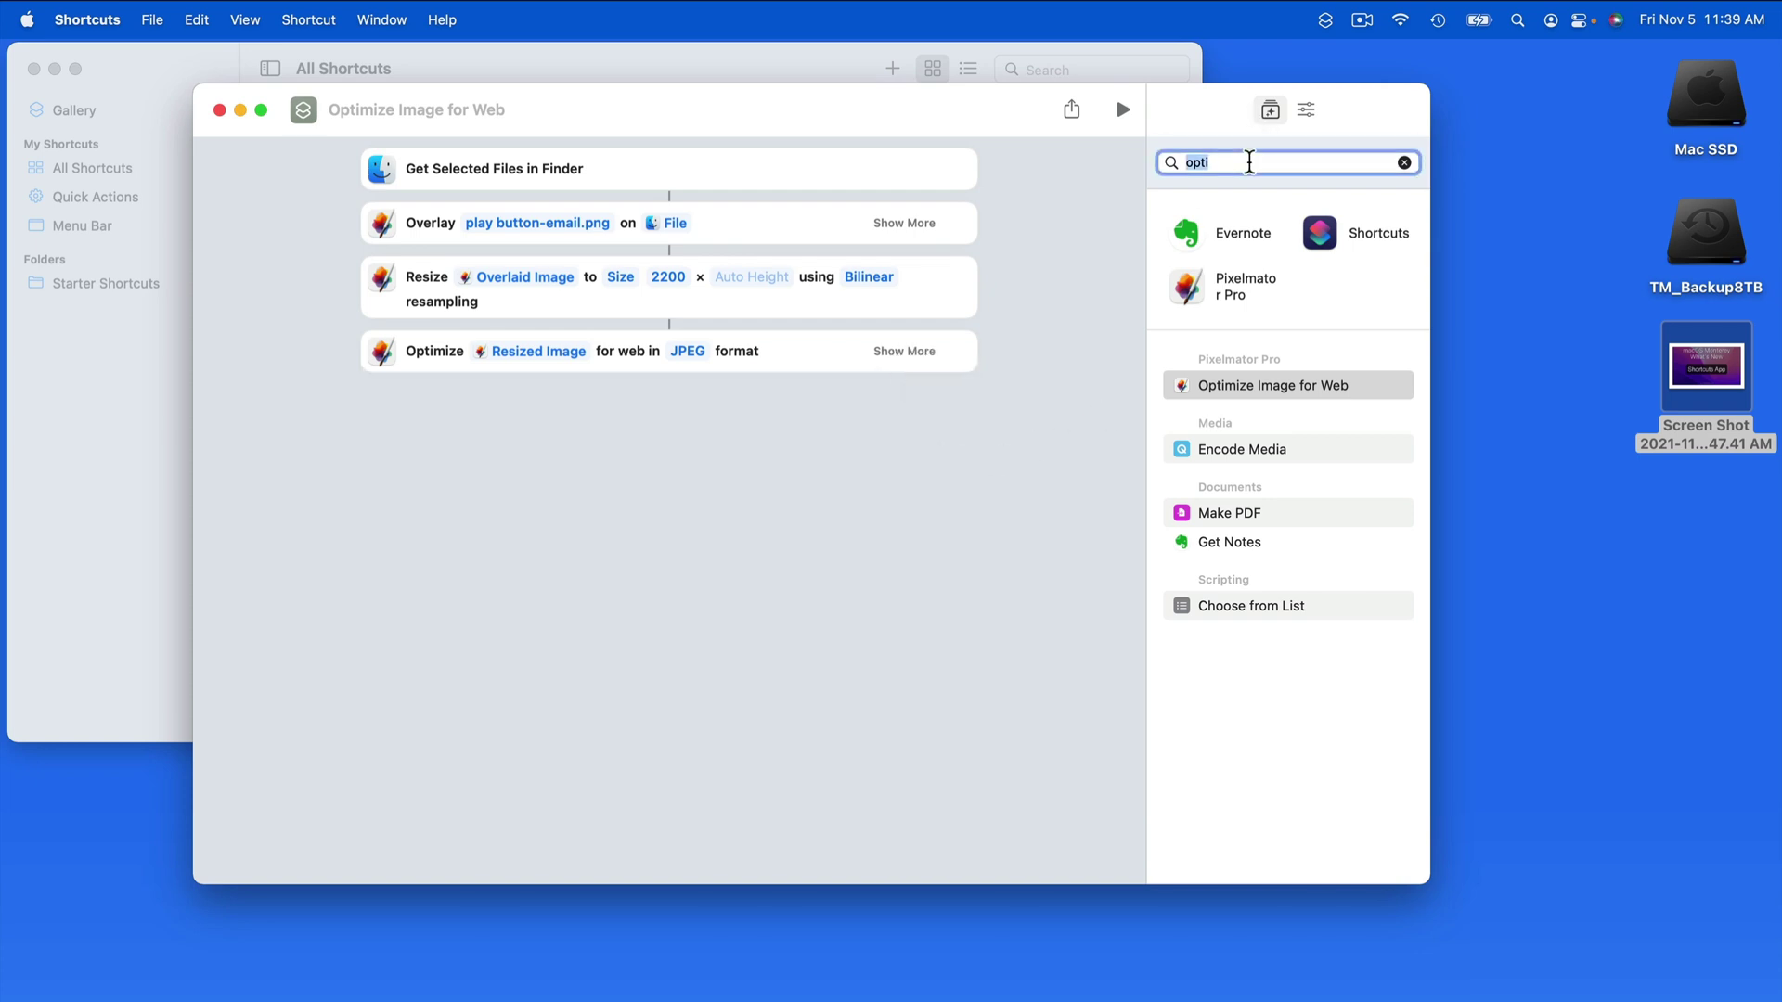
pyautogui.write('save')
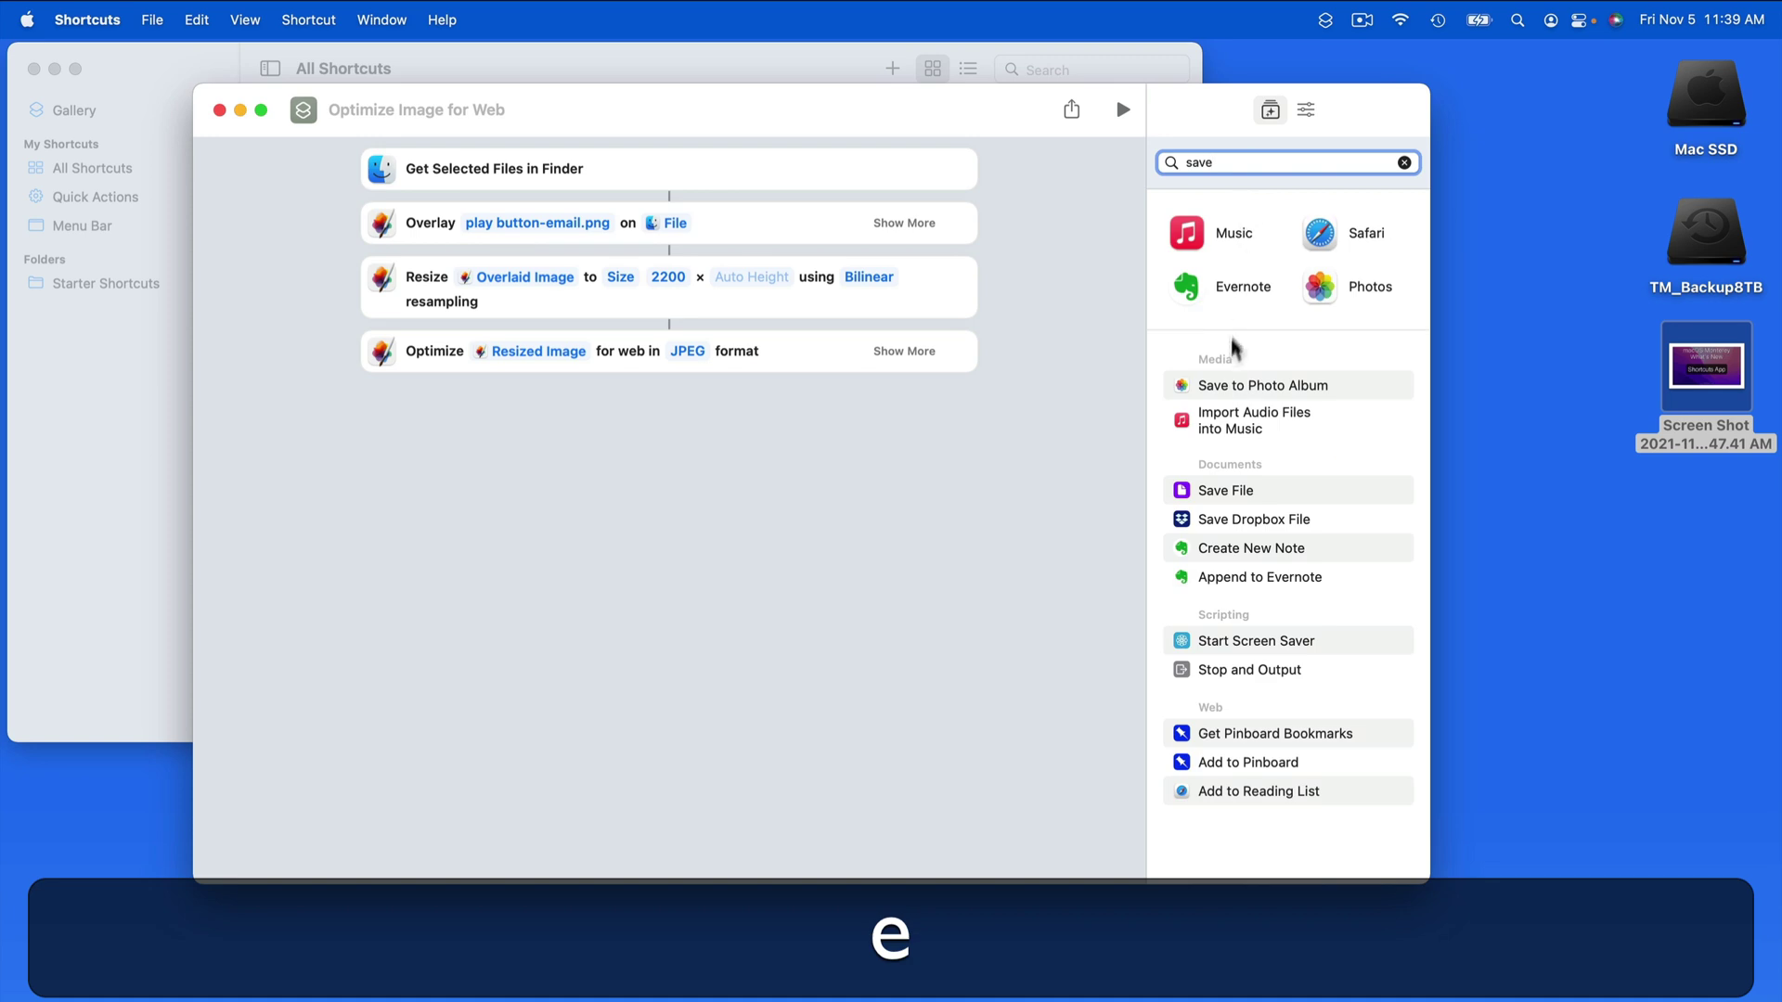
pyautogui.moveTo(1230, 490); pyautogui.dragTo(760, 486)
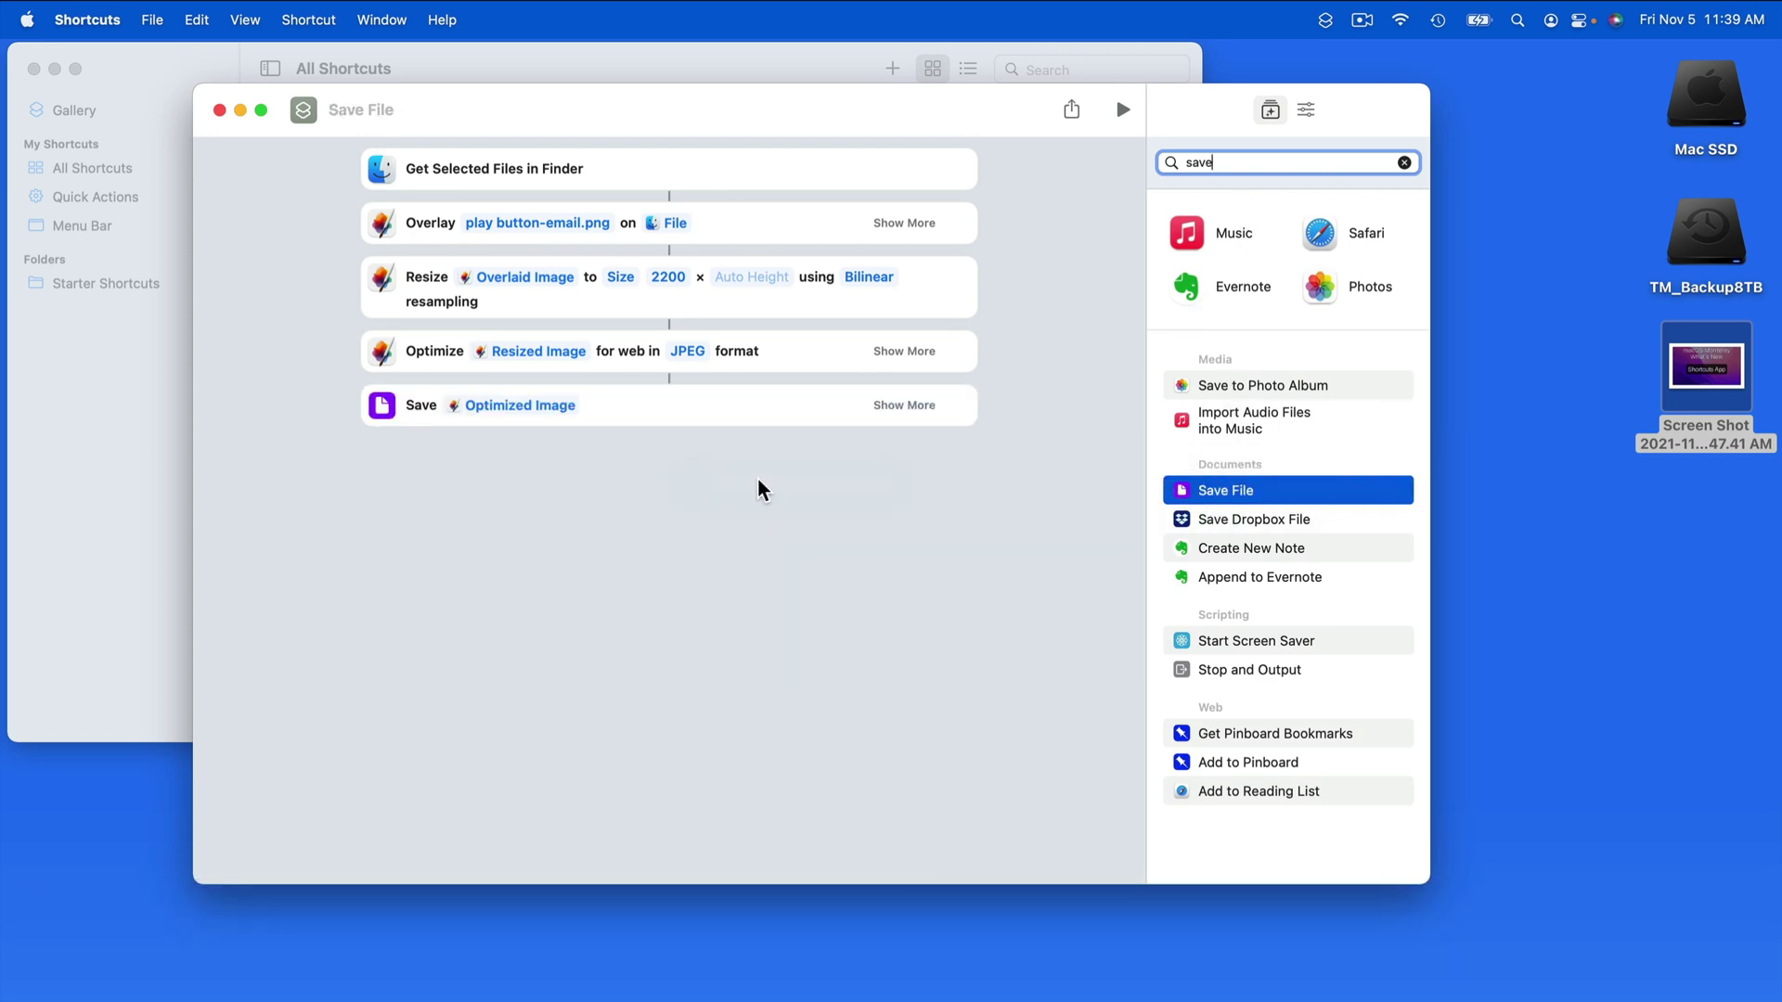
pyautogui.click(898, 406)
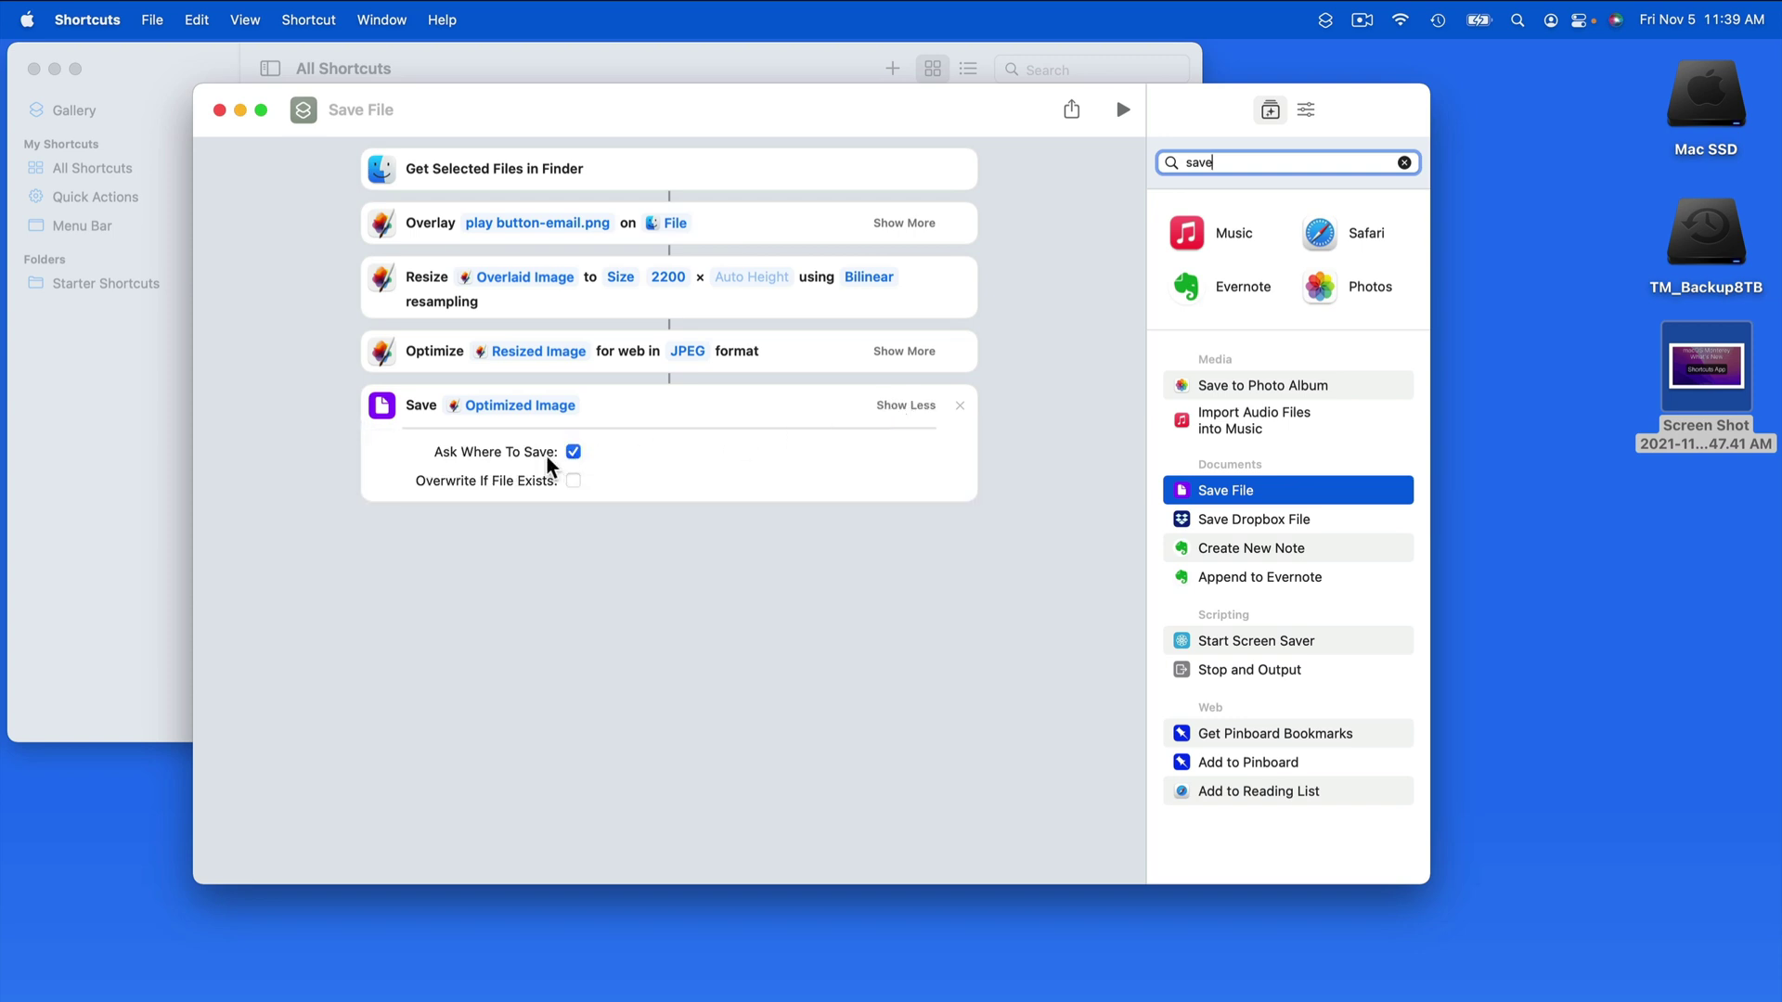
# Step: Rename the shortcut 'PlayButton Shortcut' and pin it in the menu bar
pyautogui.write('PlayBut')
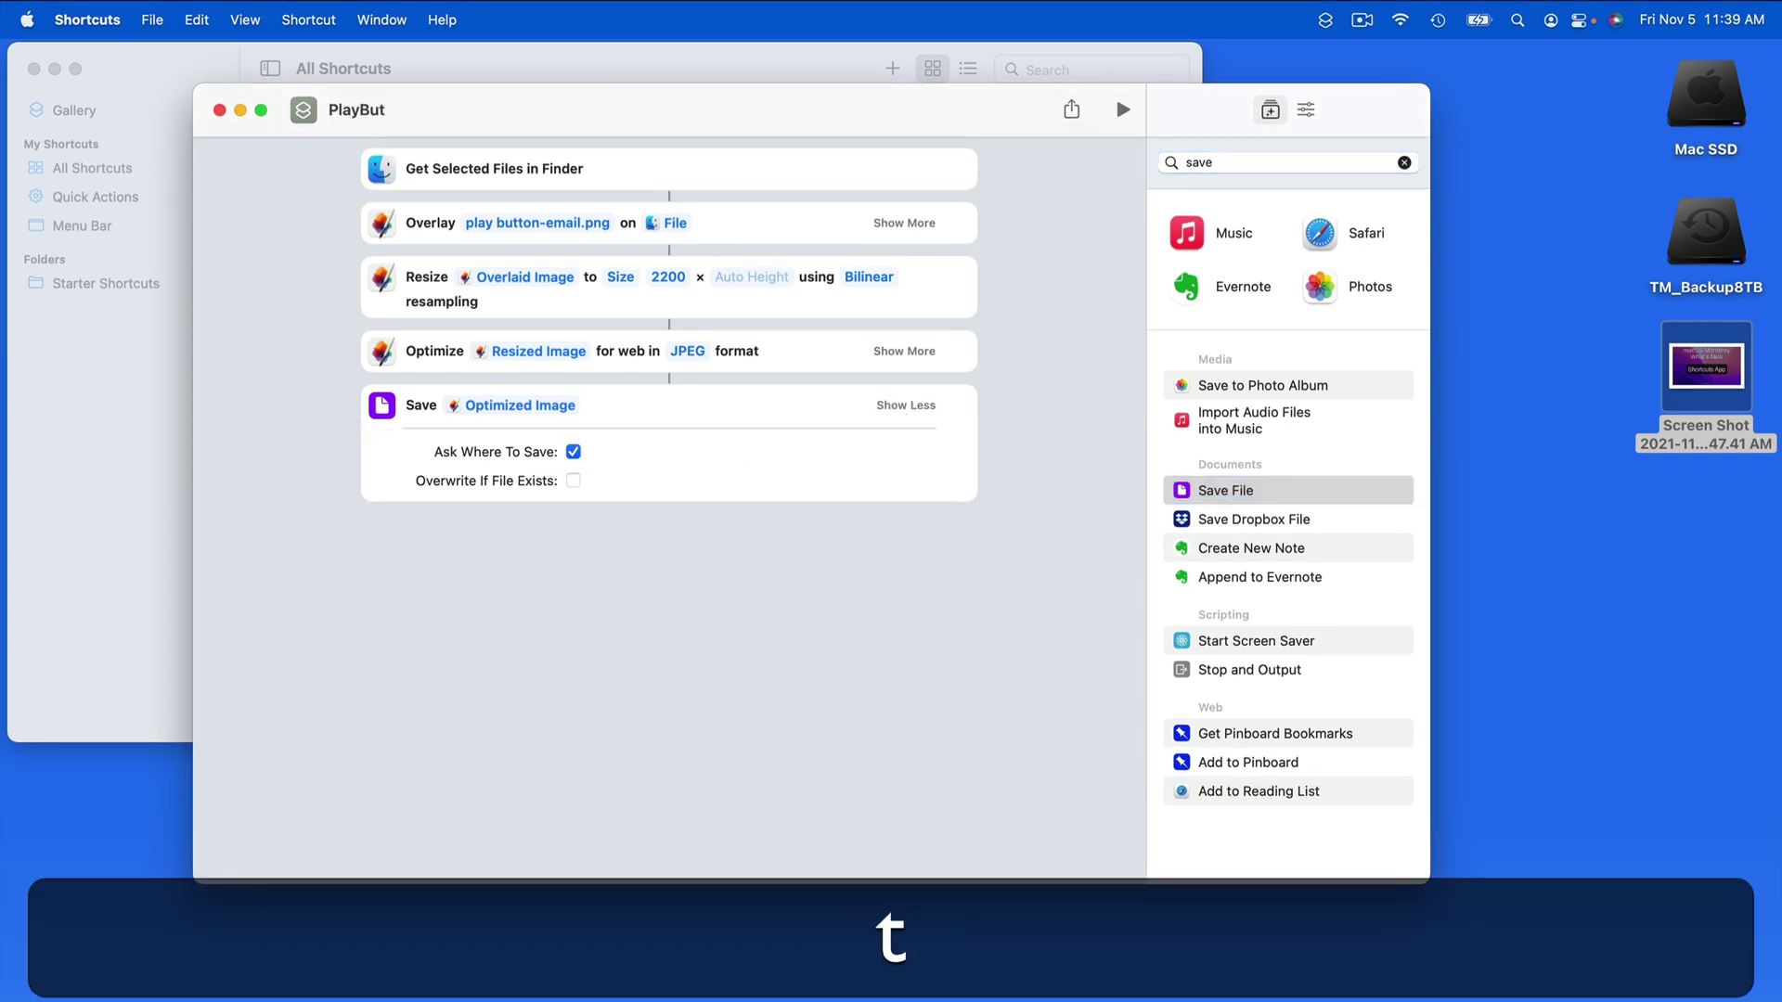
pyautogui.write('ton Shortcut')
pyautogui.press('Return')
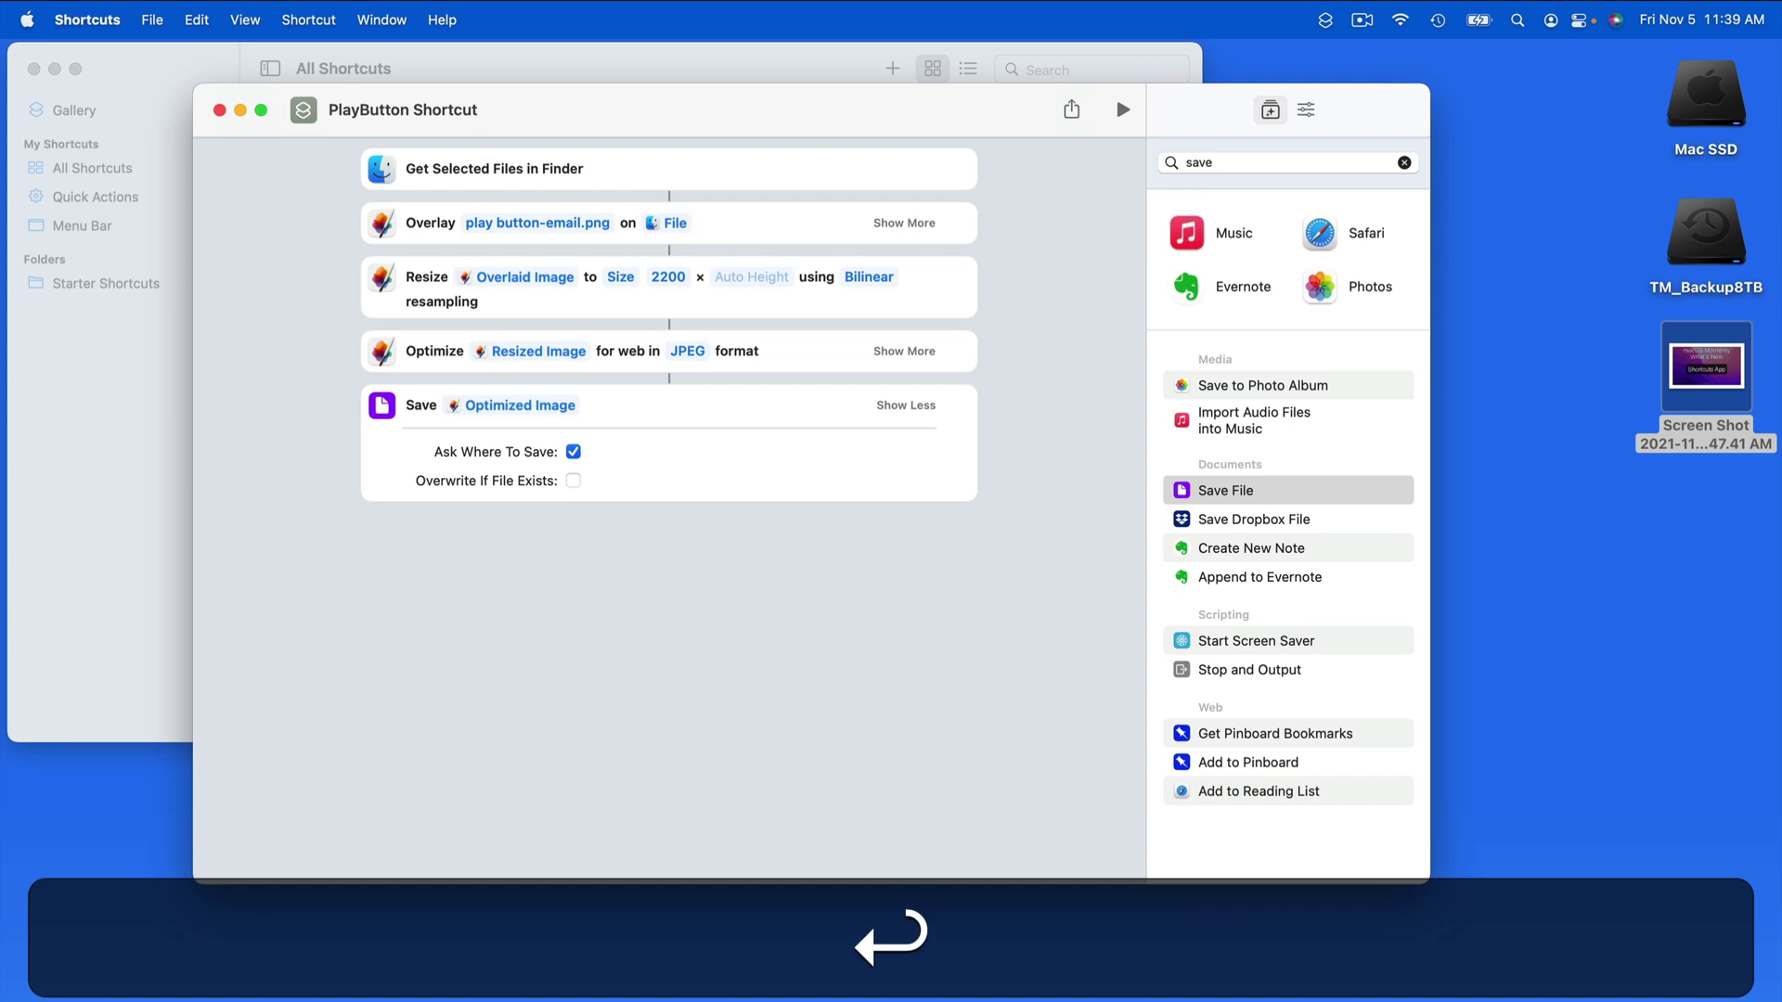
pyautogui.click(1306, 110)
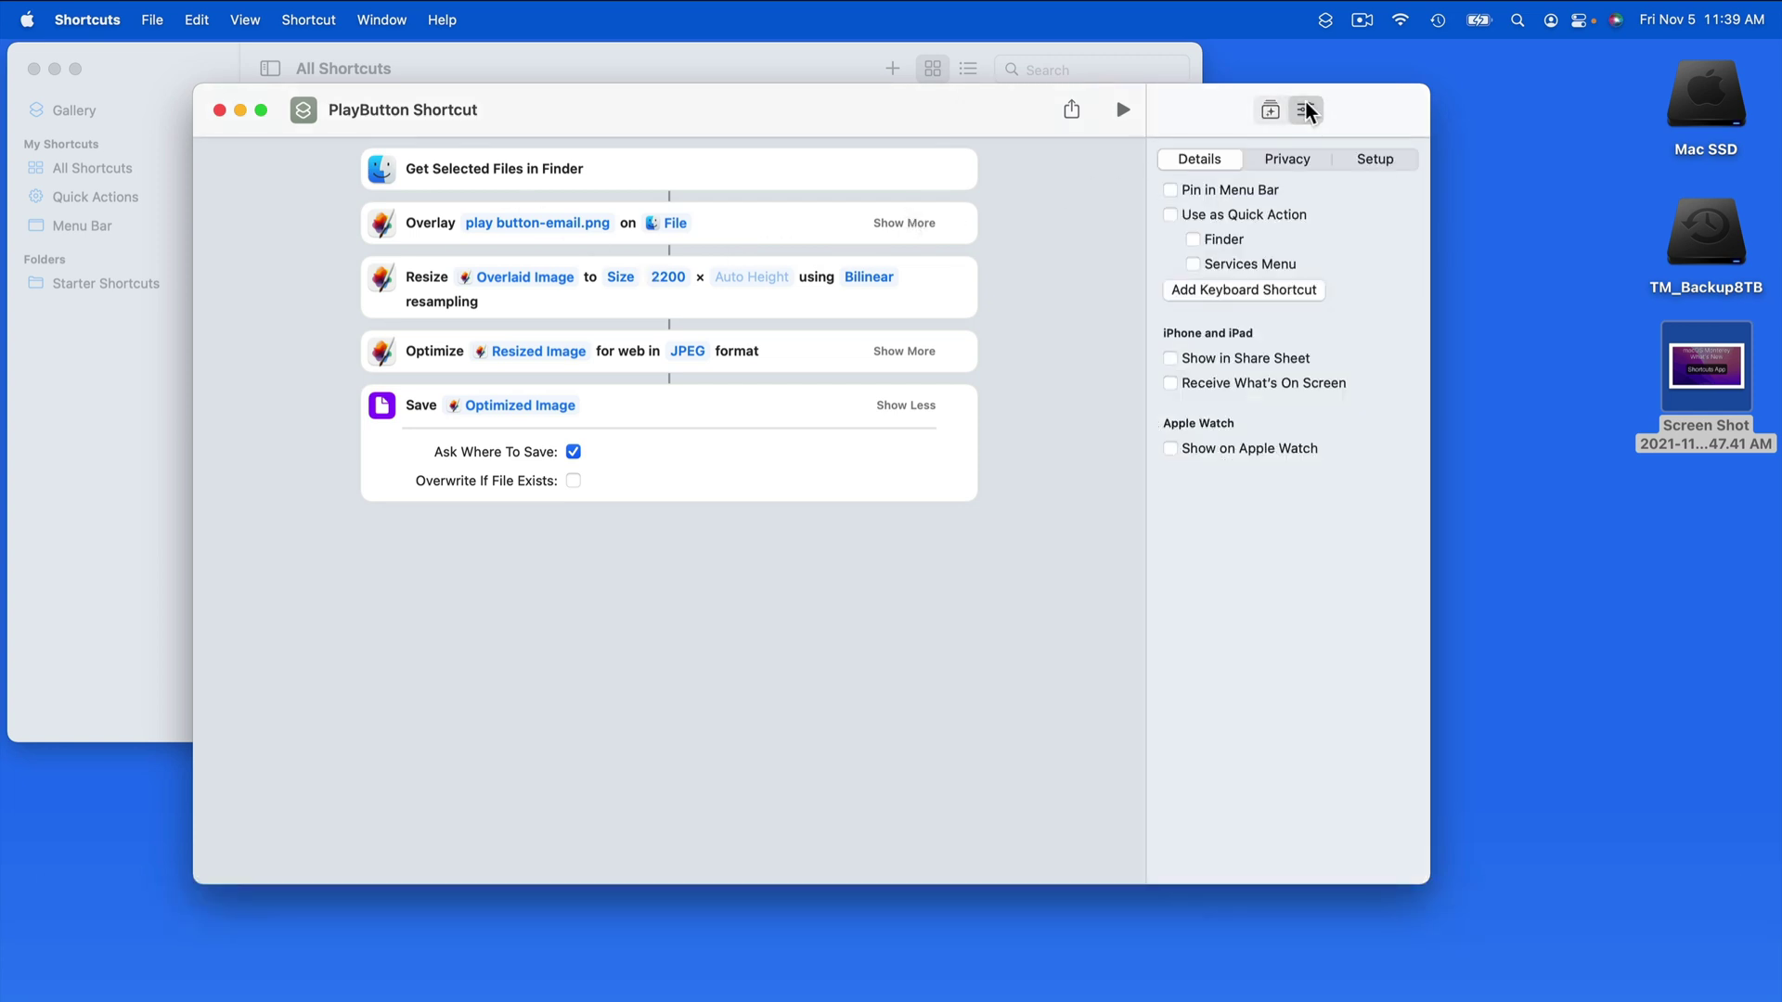
pyautogui.click(1171, 192)
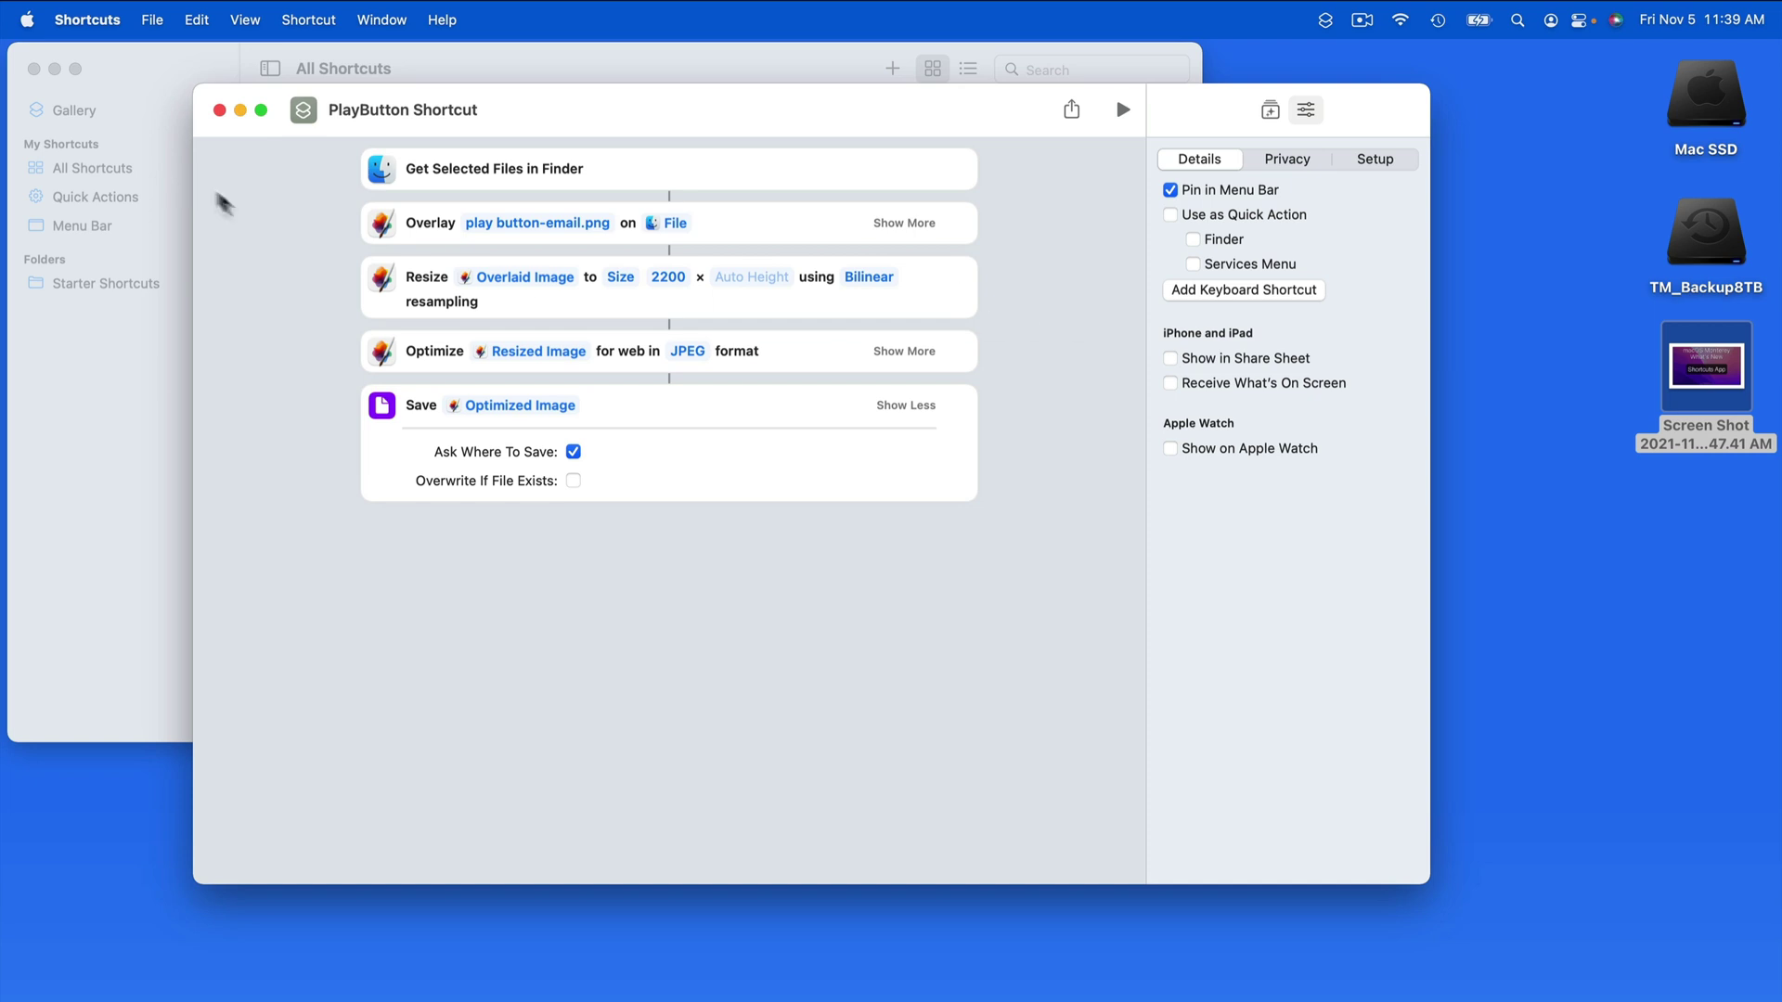
# Step: Quit Shortcuts, then select and Quick Look the screenshot on the desktop
pyautogui.press('super+w')
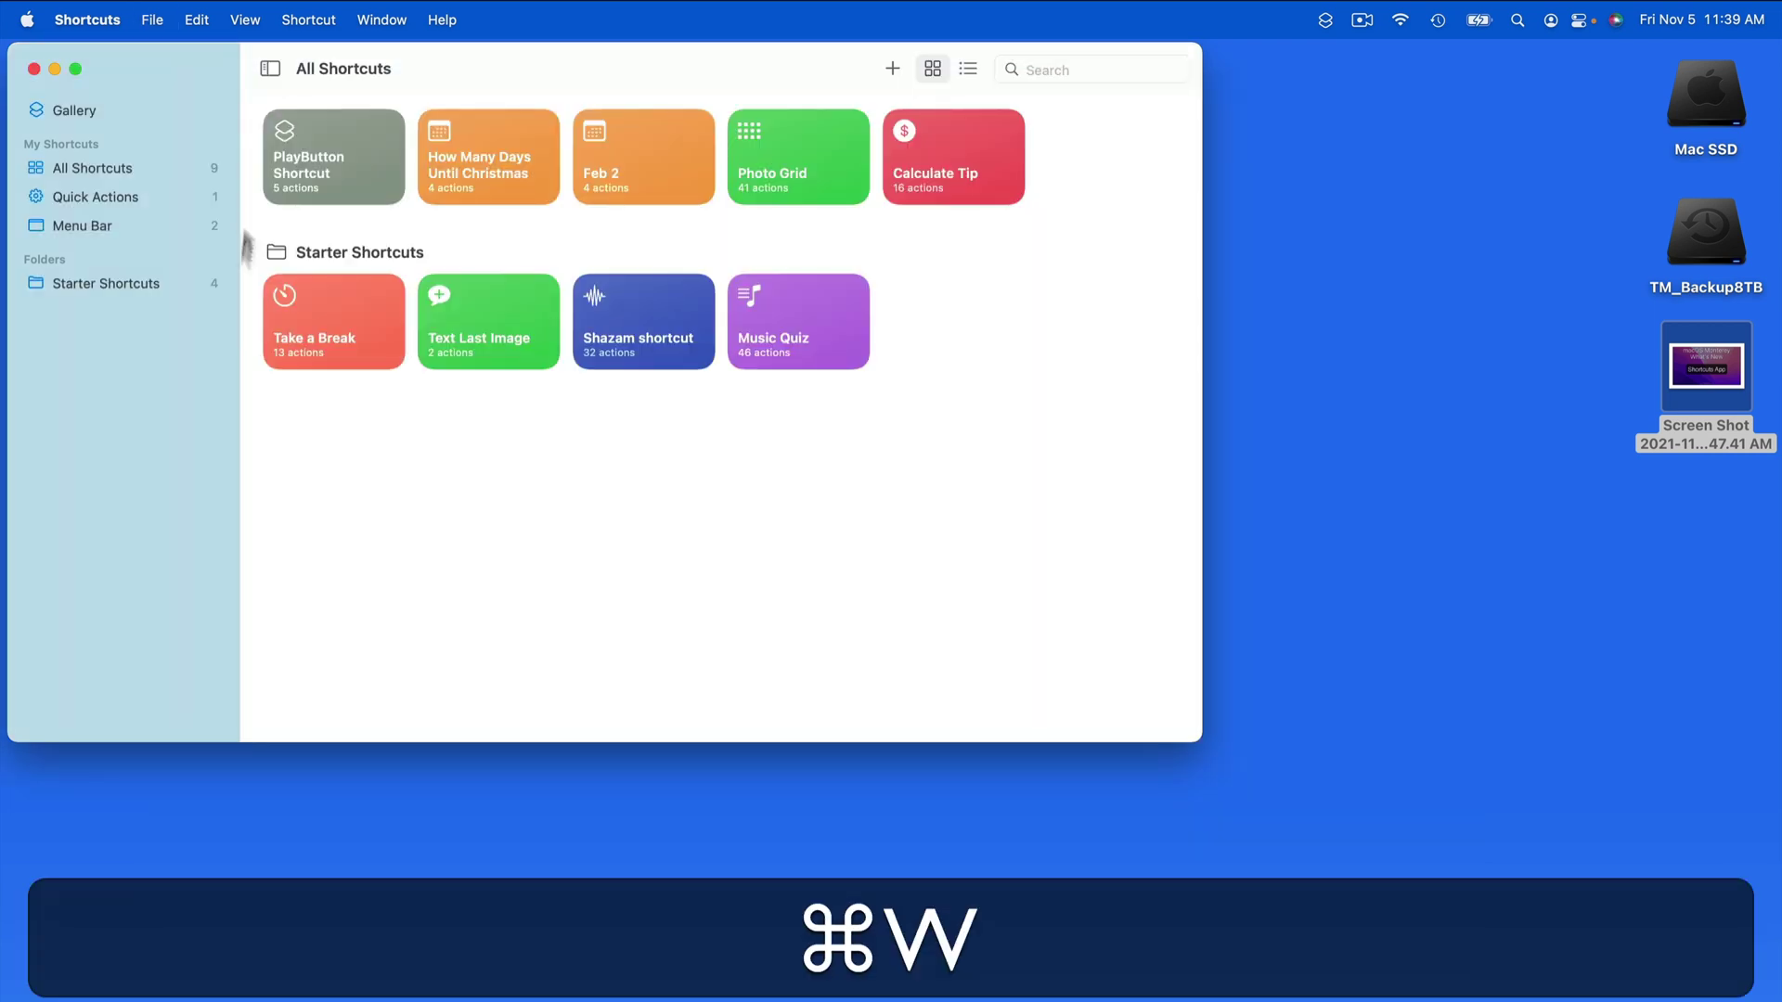
pyautogui.press('super+q')
pyautogui.click(1406, 438)
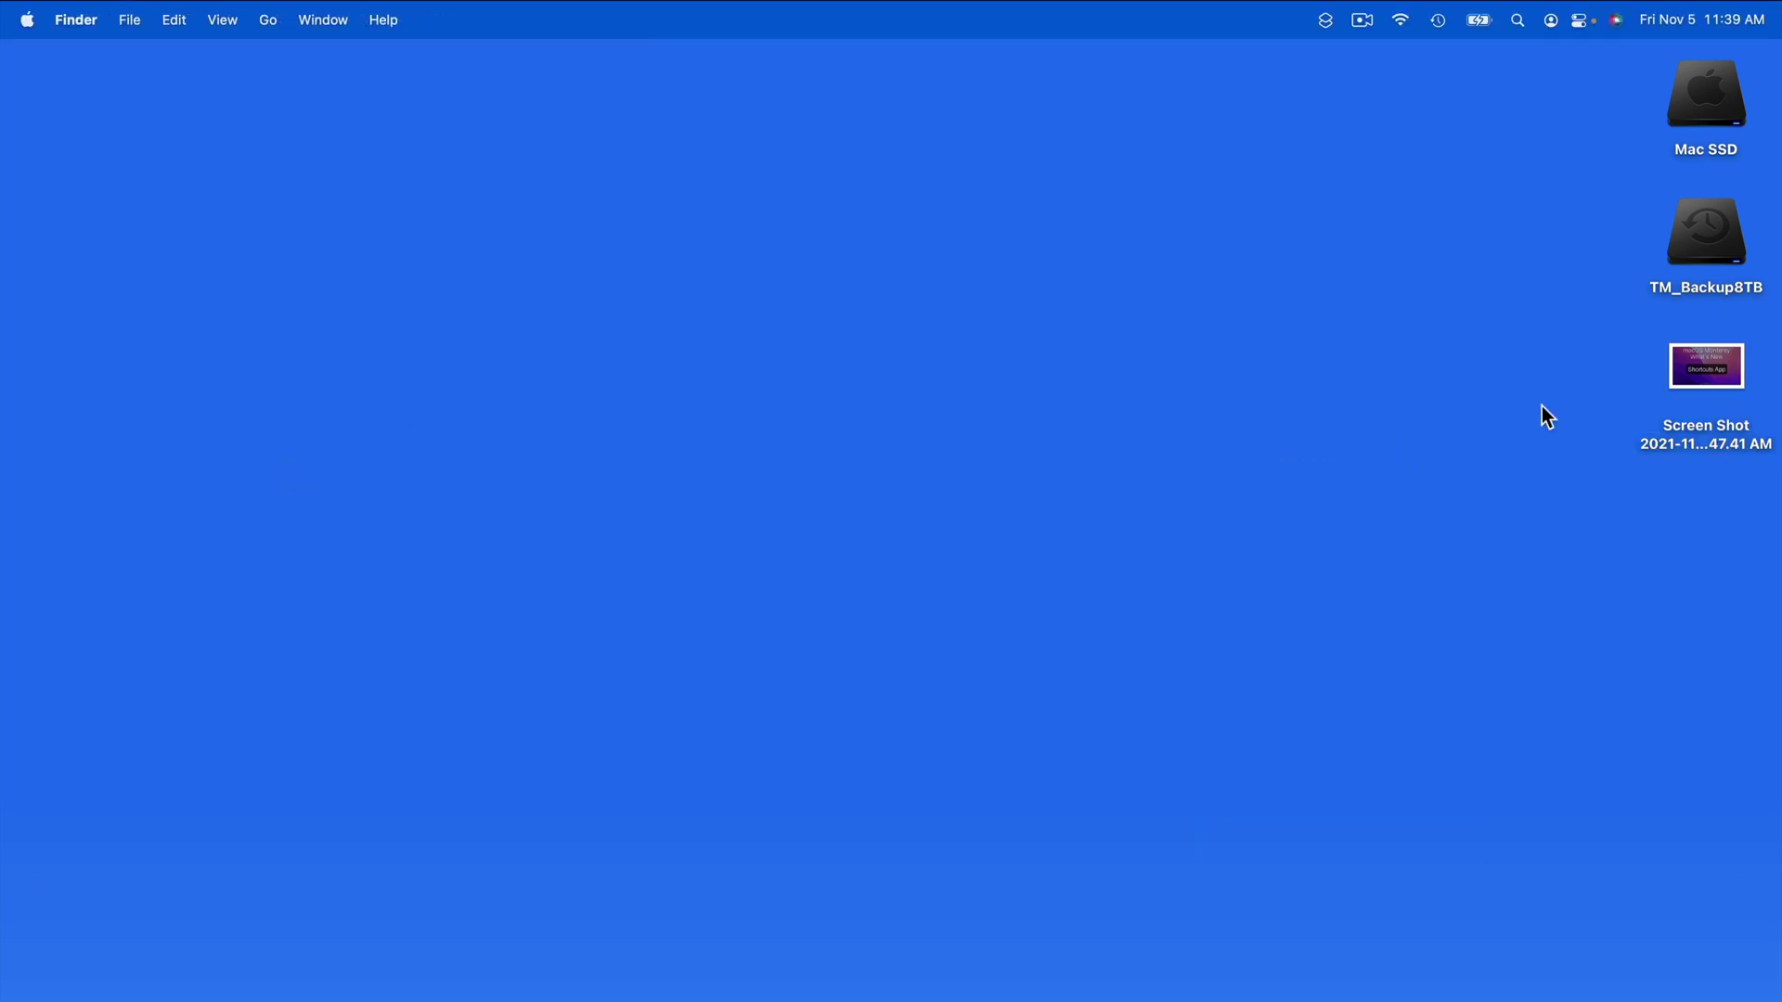
pyautogui.click(1713, 383)
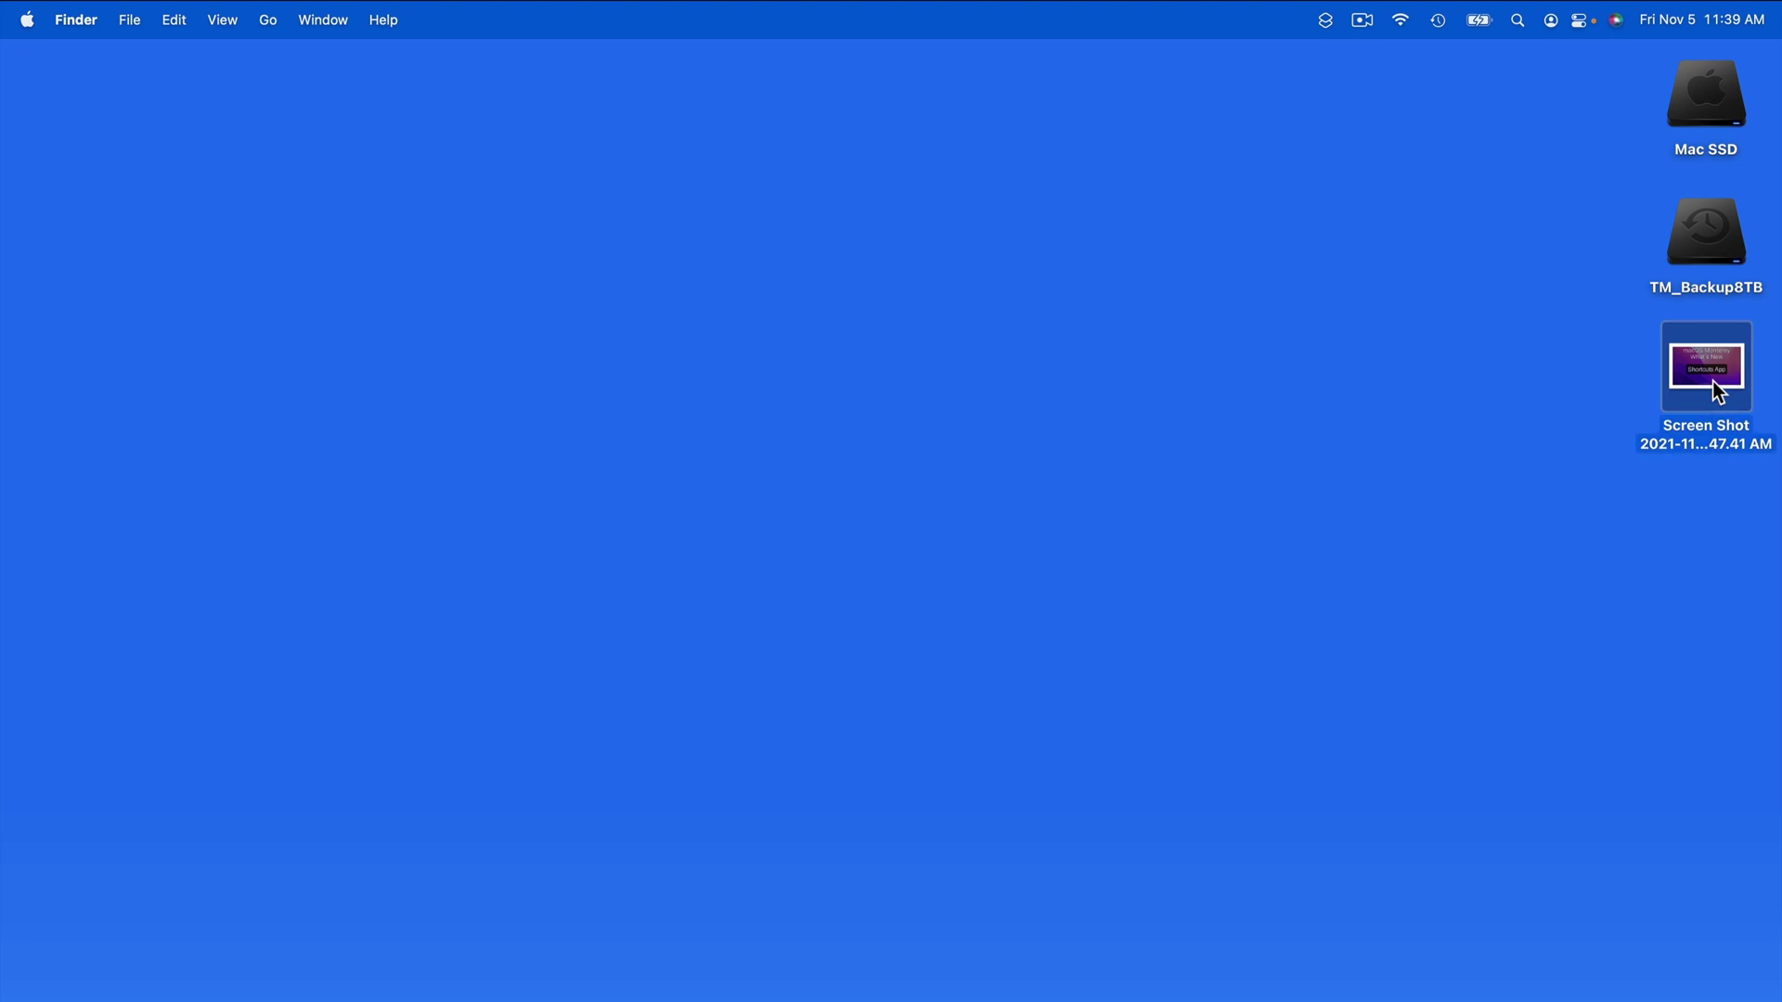
pyautogui.press('space')
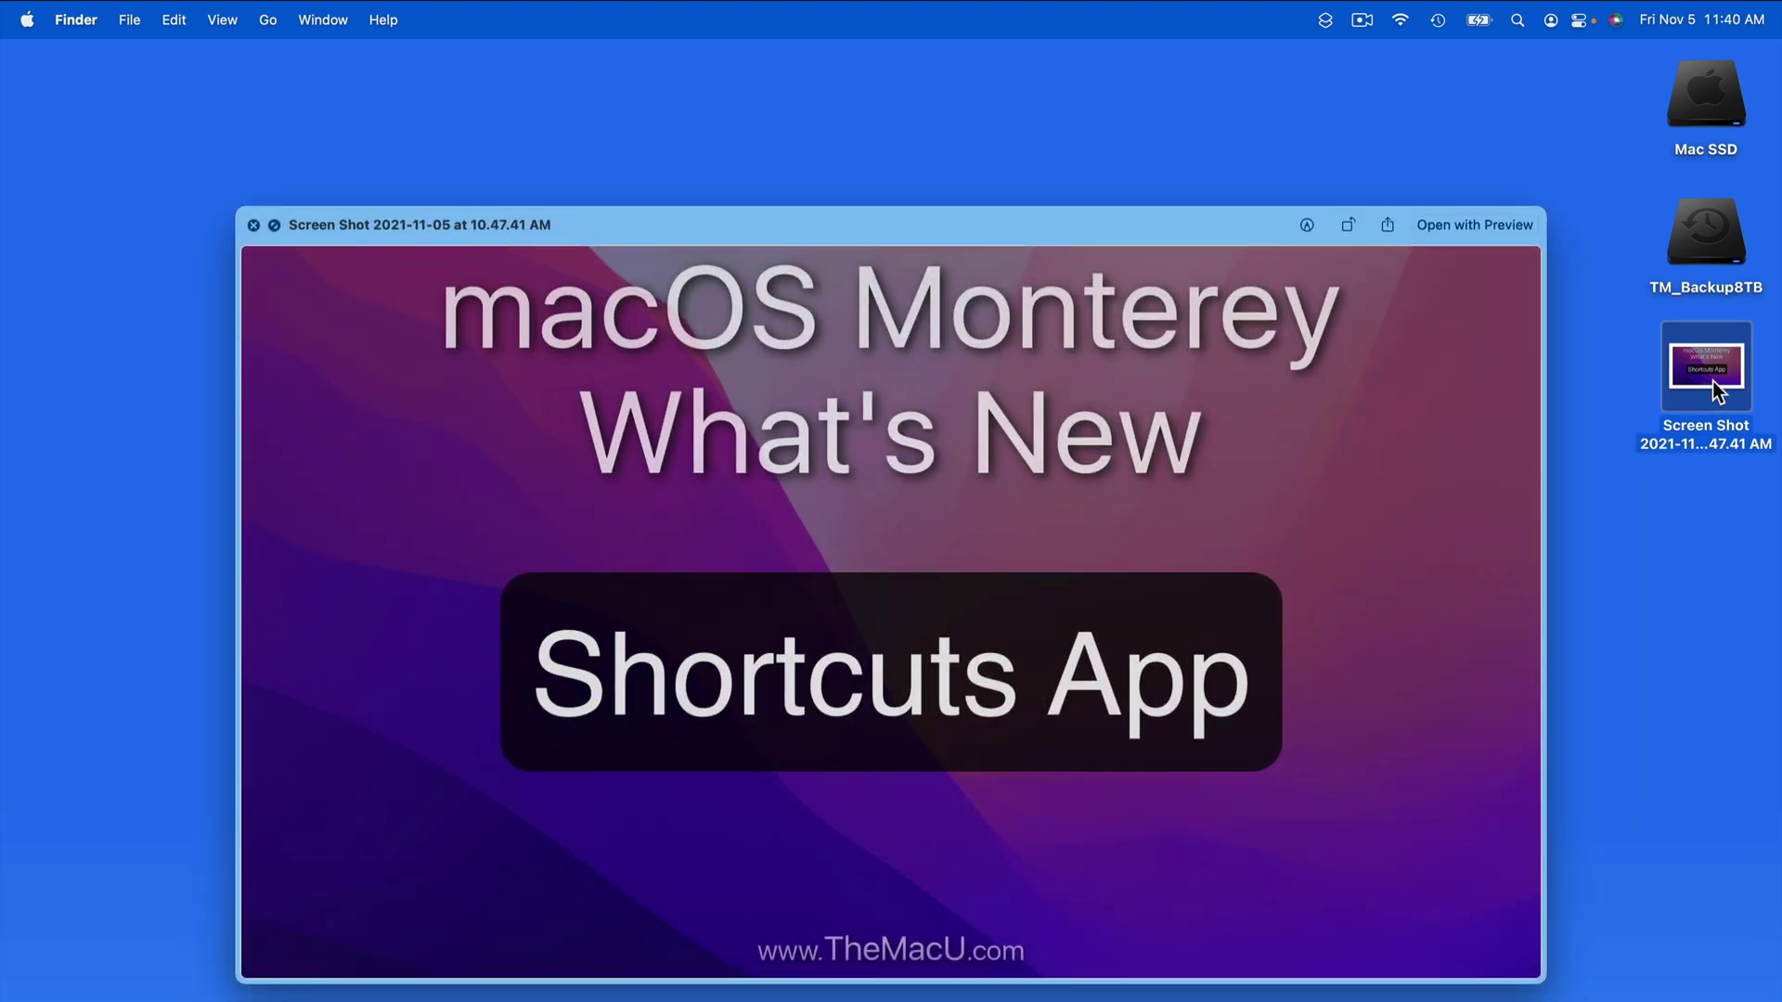
pyautogui.press('space')
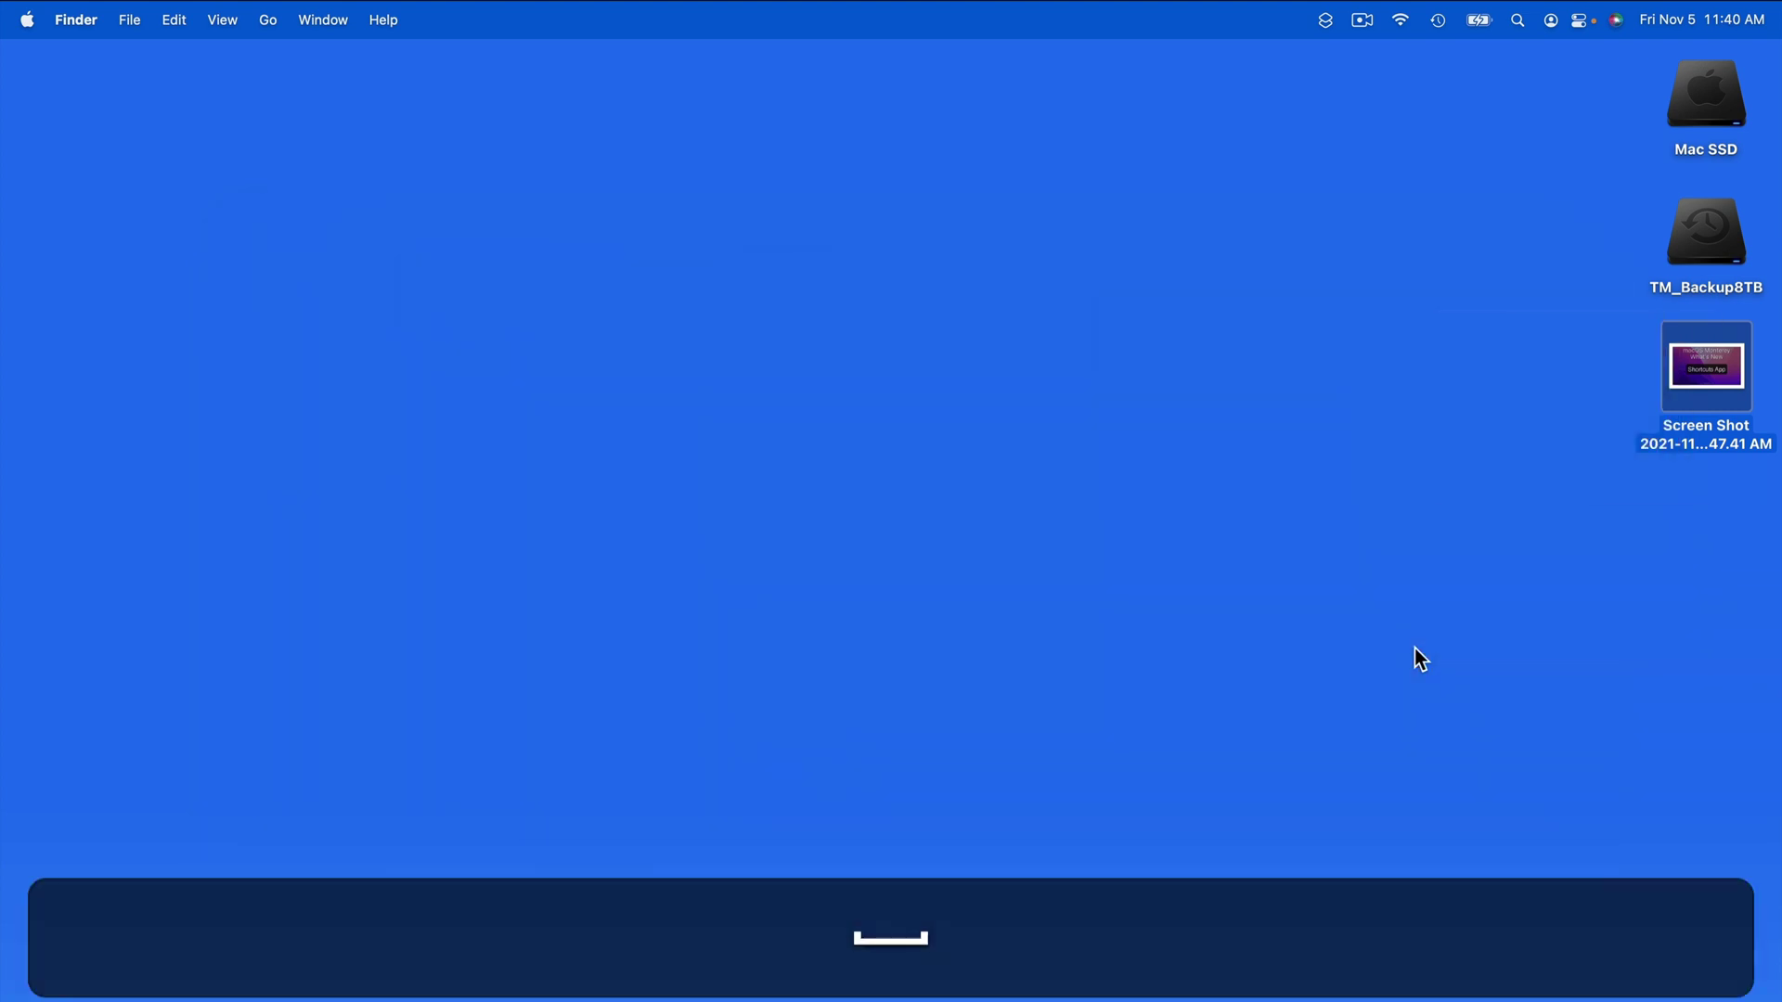
# Step: Run PlayButton Shortcut from the menu bar, save to Desktop, and preview the new JPEG
pyautogui.click(1324, 20)
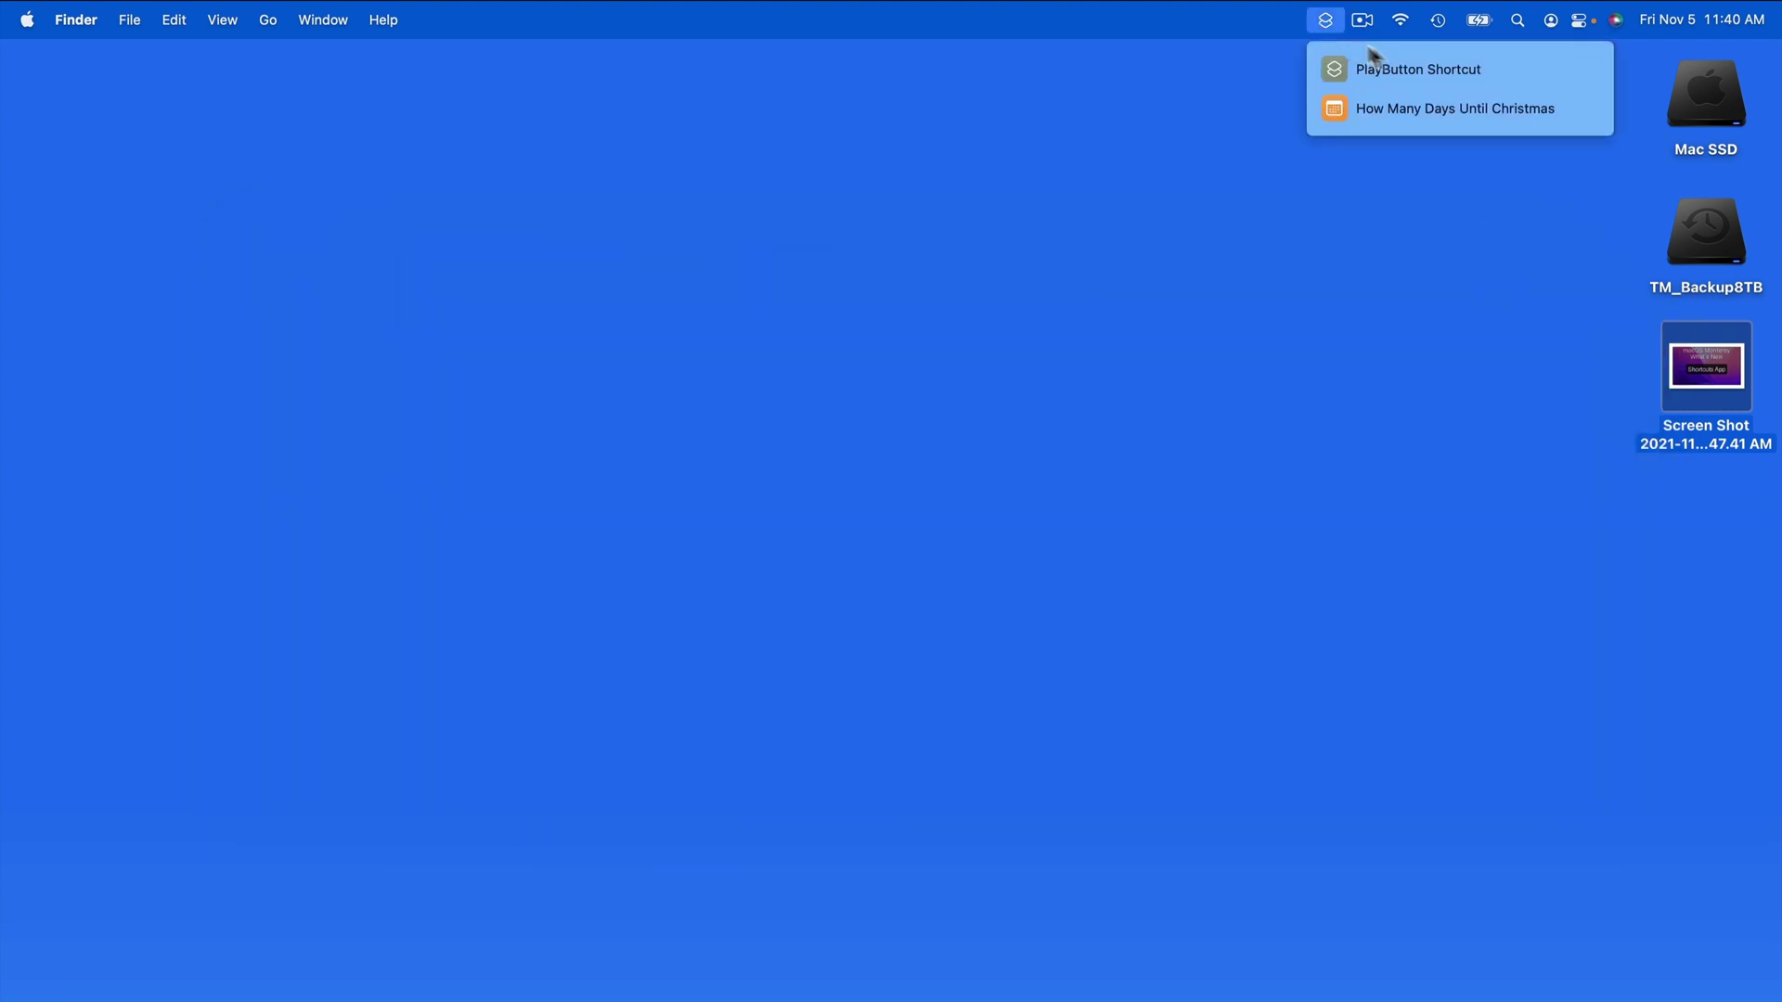
pyautogui.click(1510, 67)
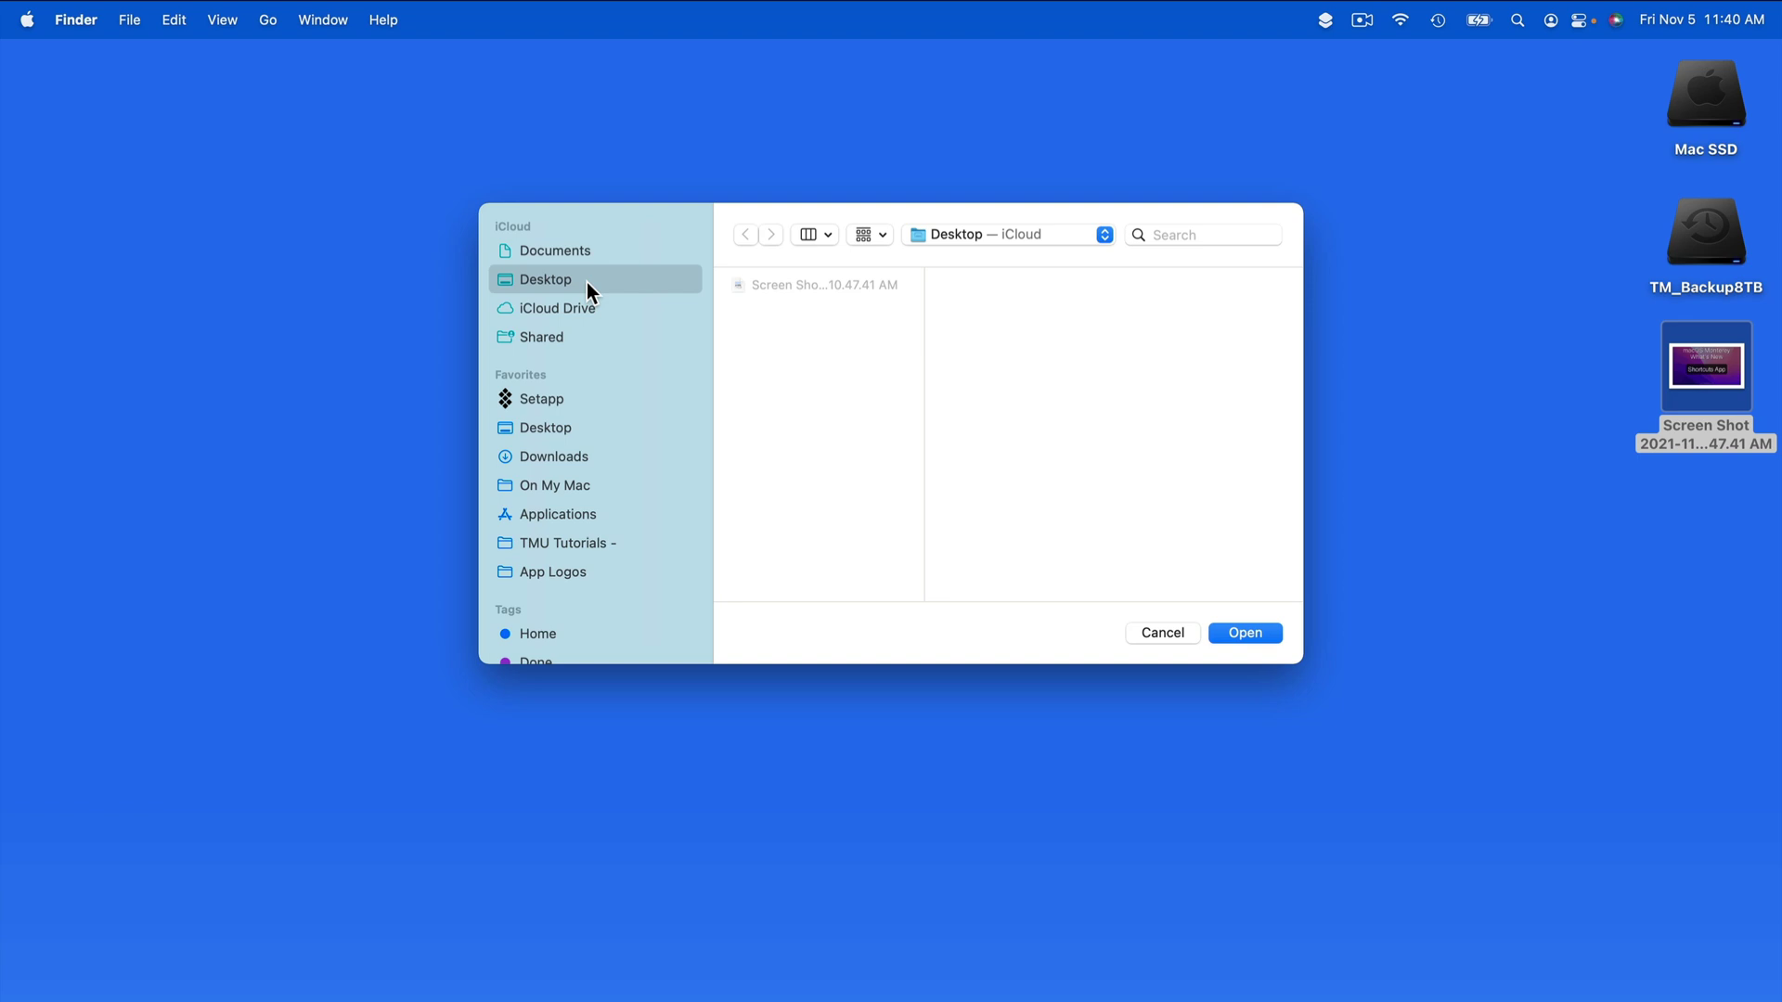
pyautogui.click(1244, 632)
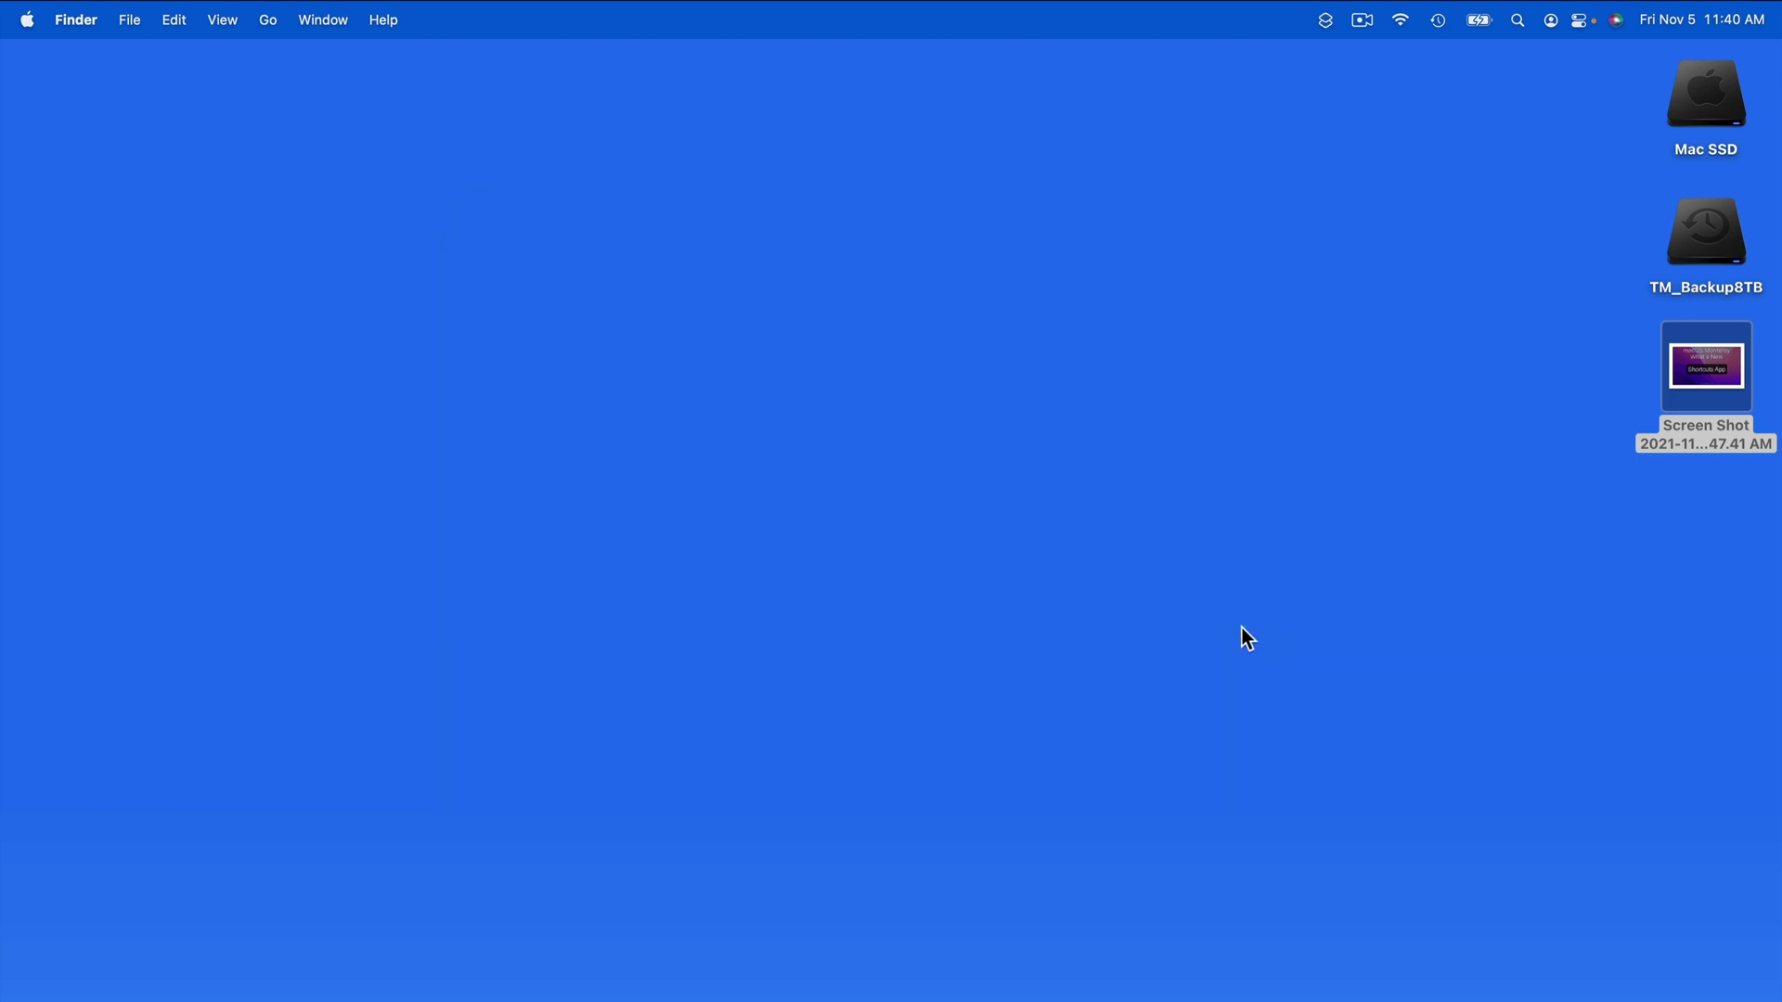
pyautogui.click(1424, 488)
pyautogui.click(1730, 489)
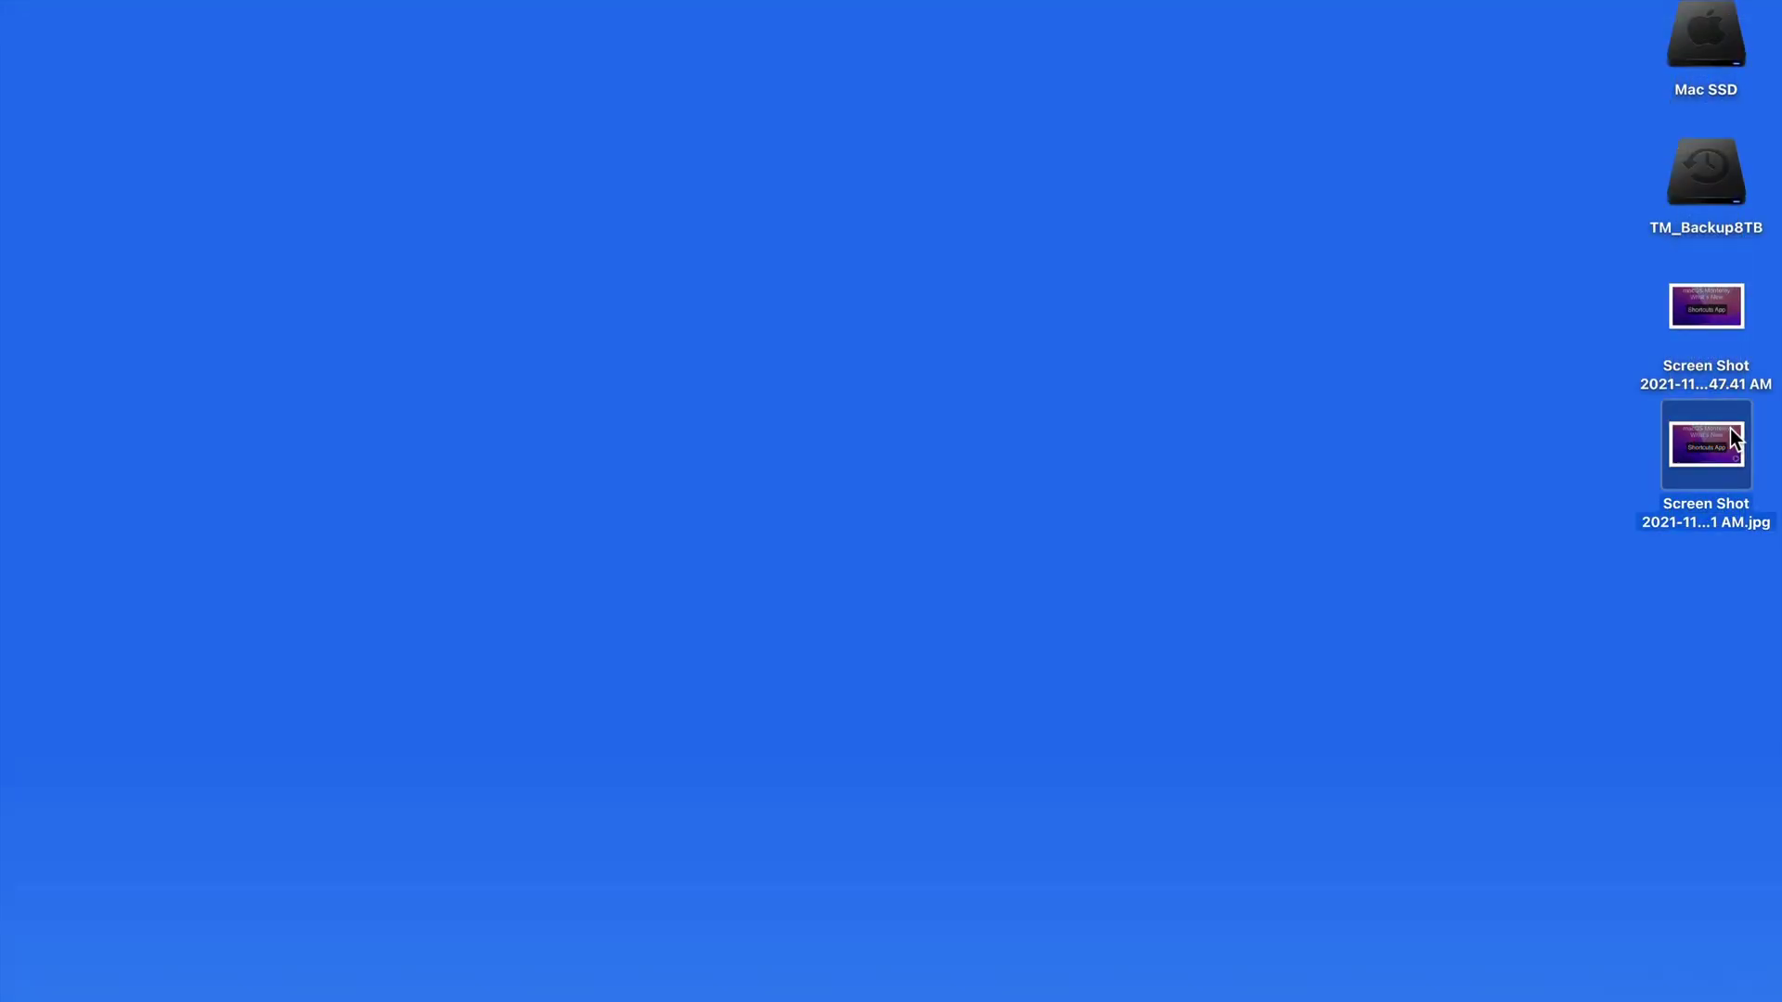
pyautogui.press('space')
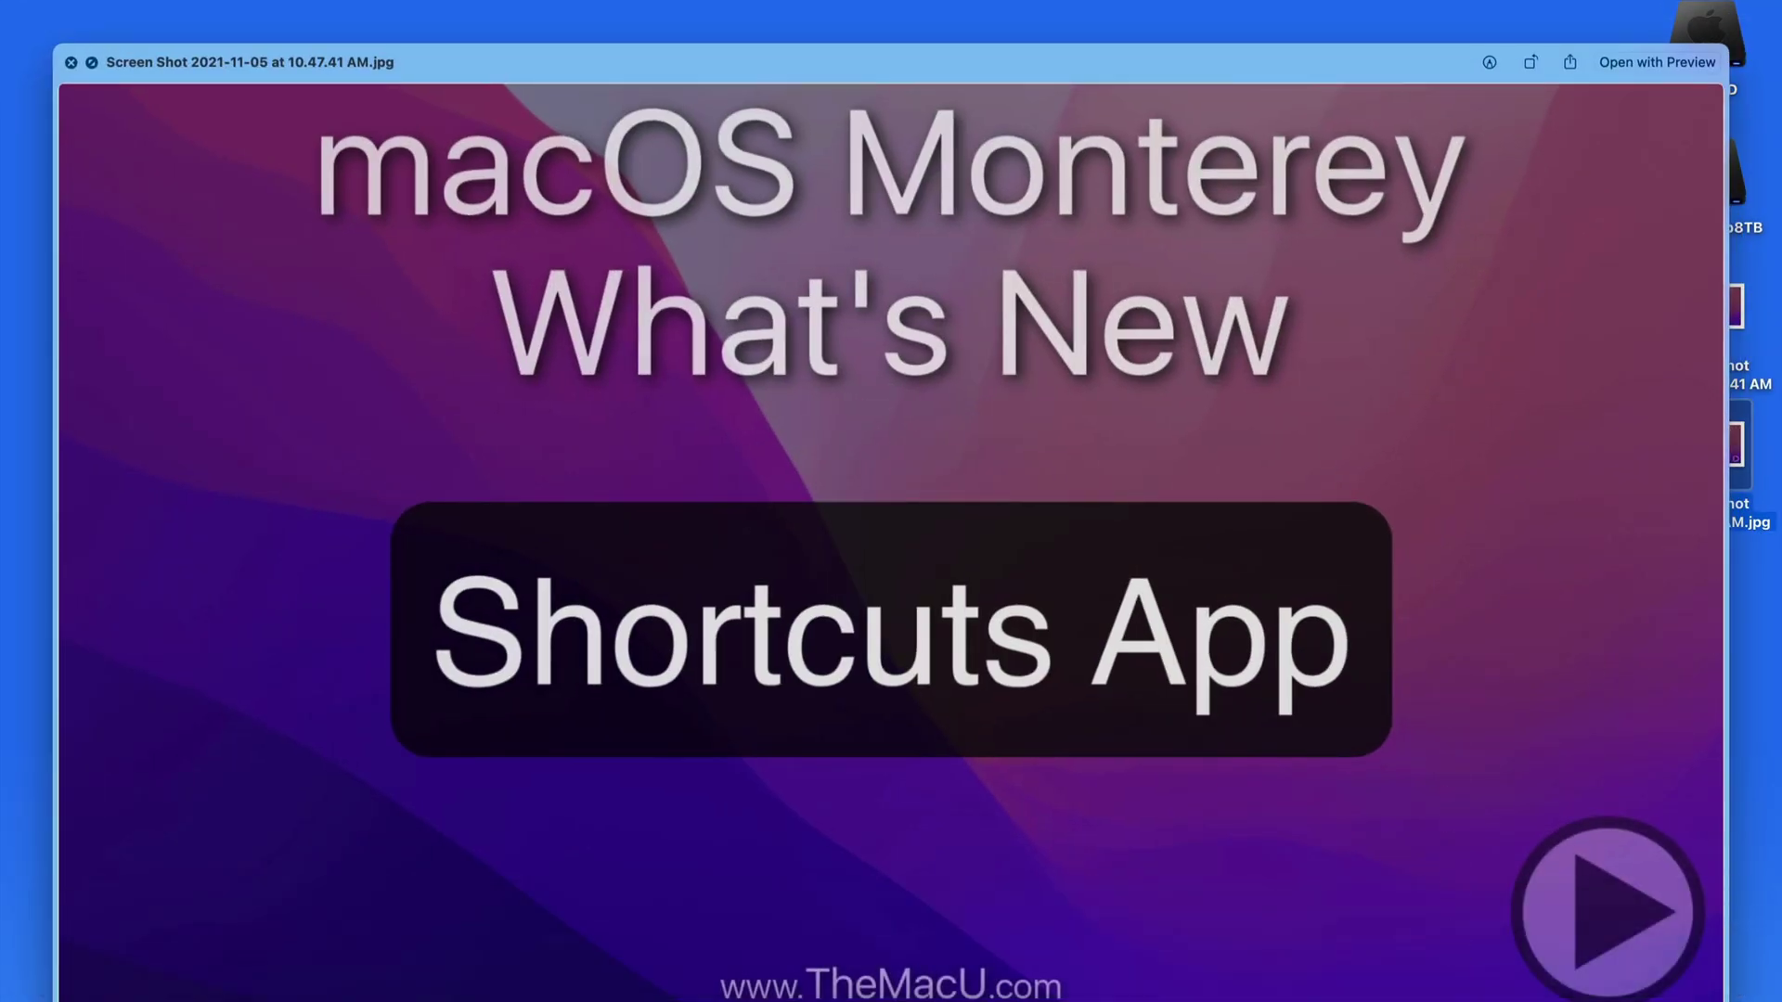
pyautogui.press('space')
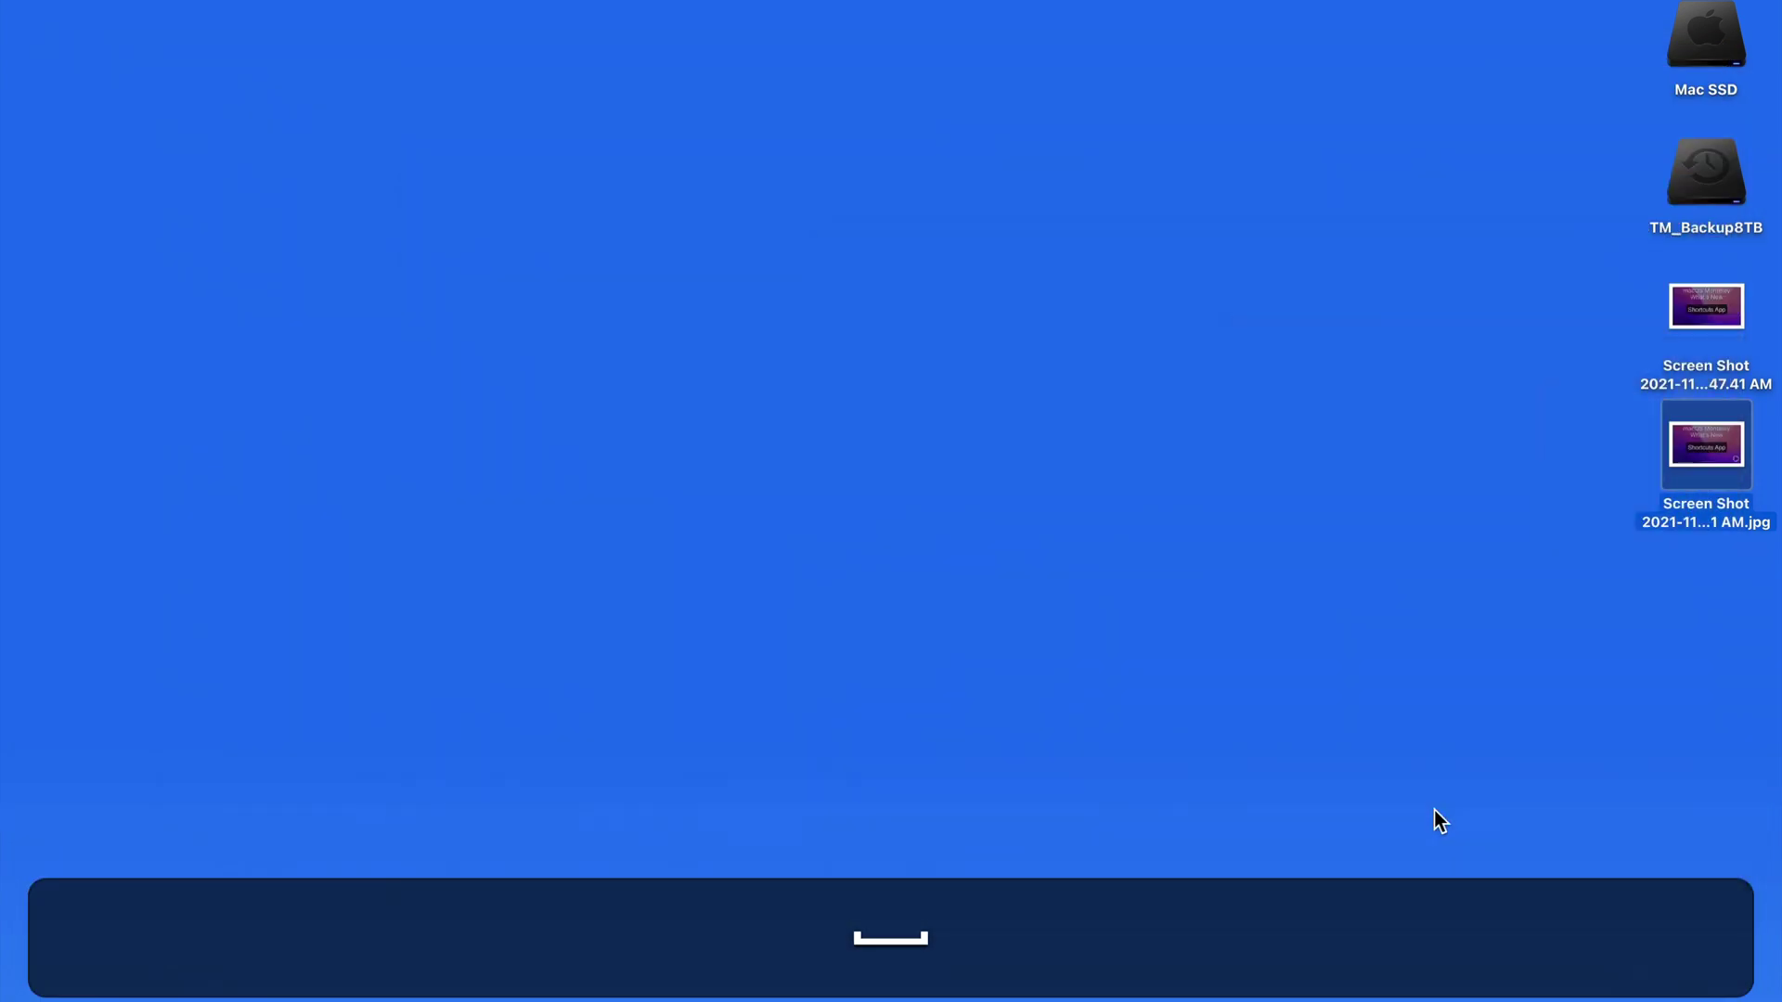
pyautogui.click(1719, 290)
# Step: Launch Shortcuts via Spotlight and set the PlayButton overlay position to Bottom Left
pyautogui.press('space')
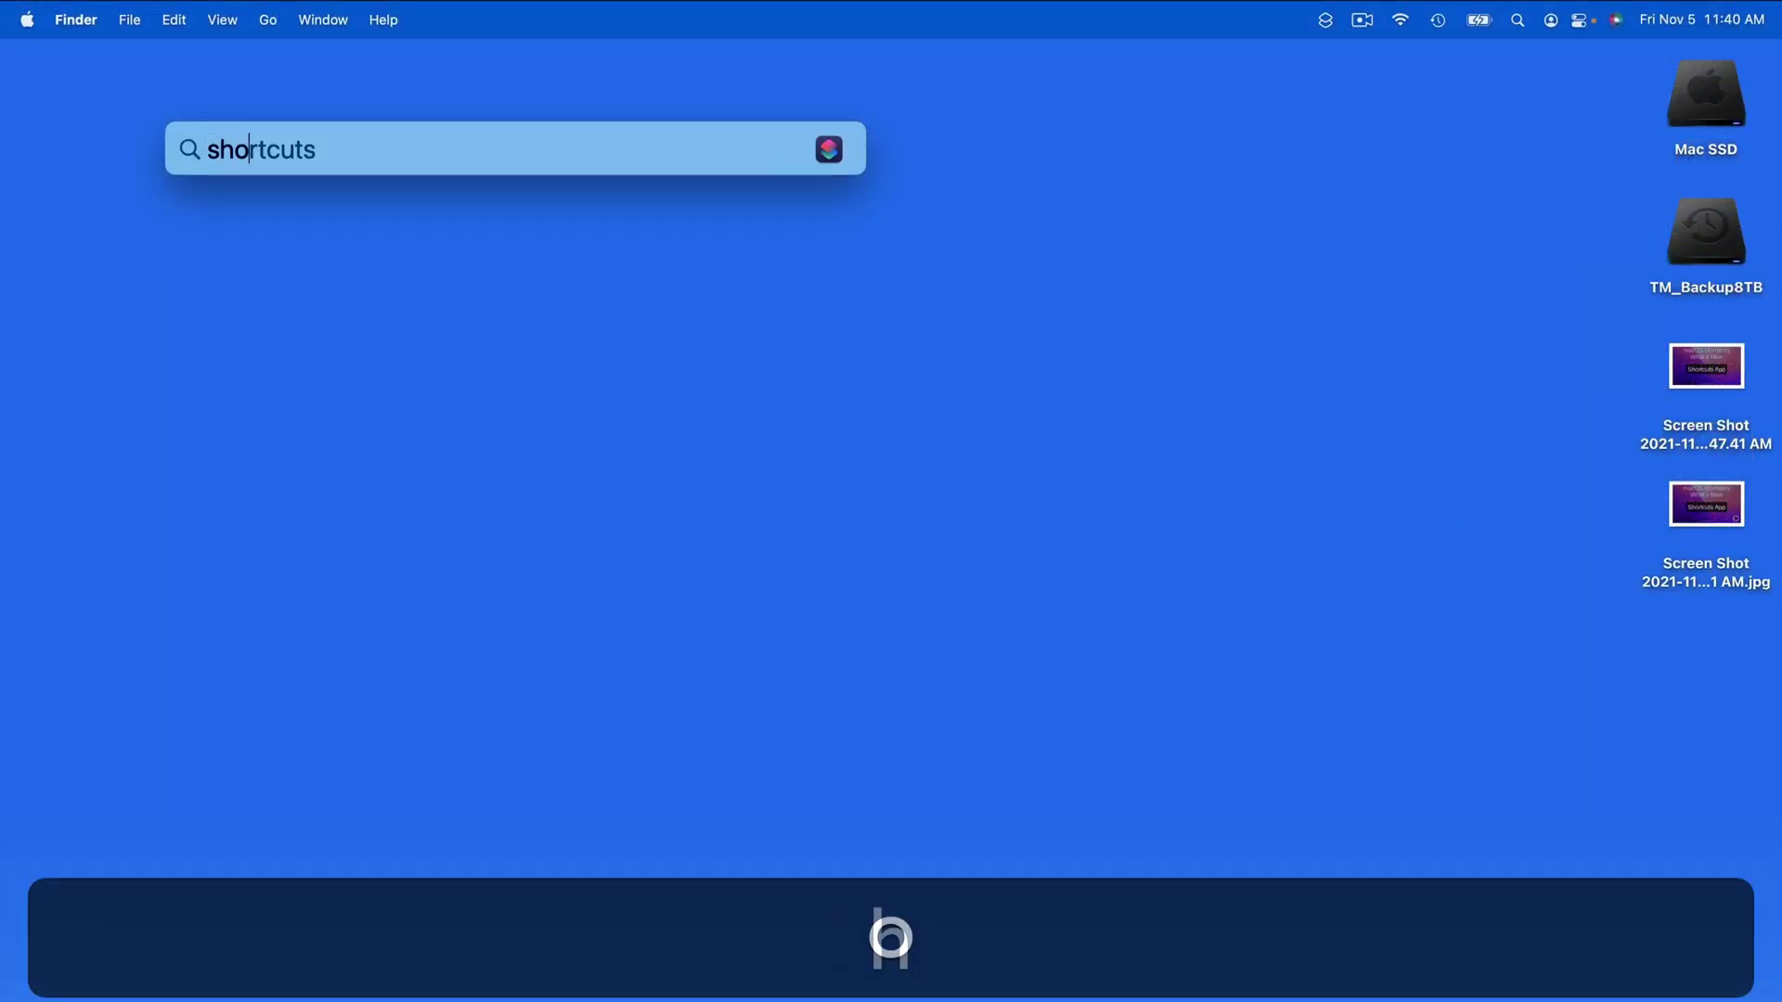
pyautogui.press('Return')
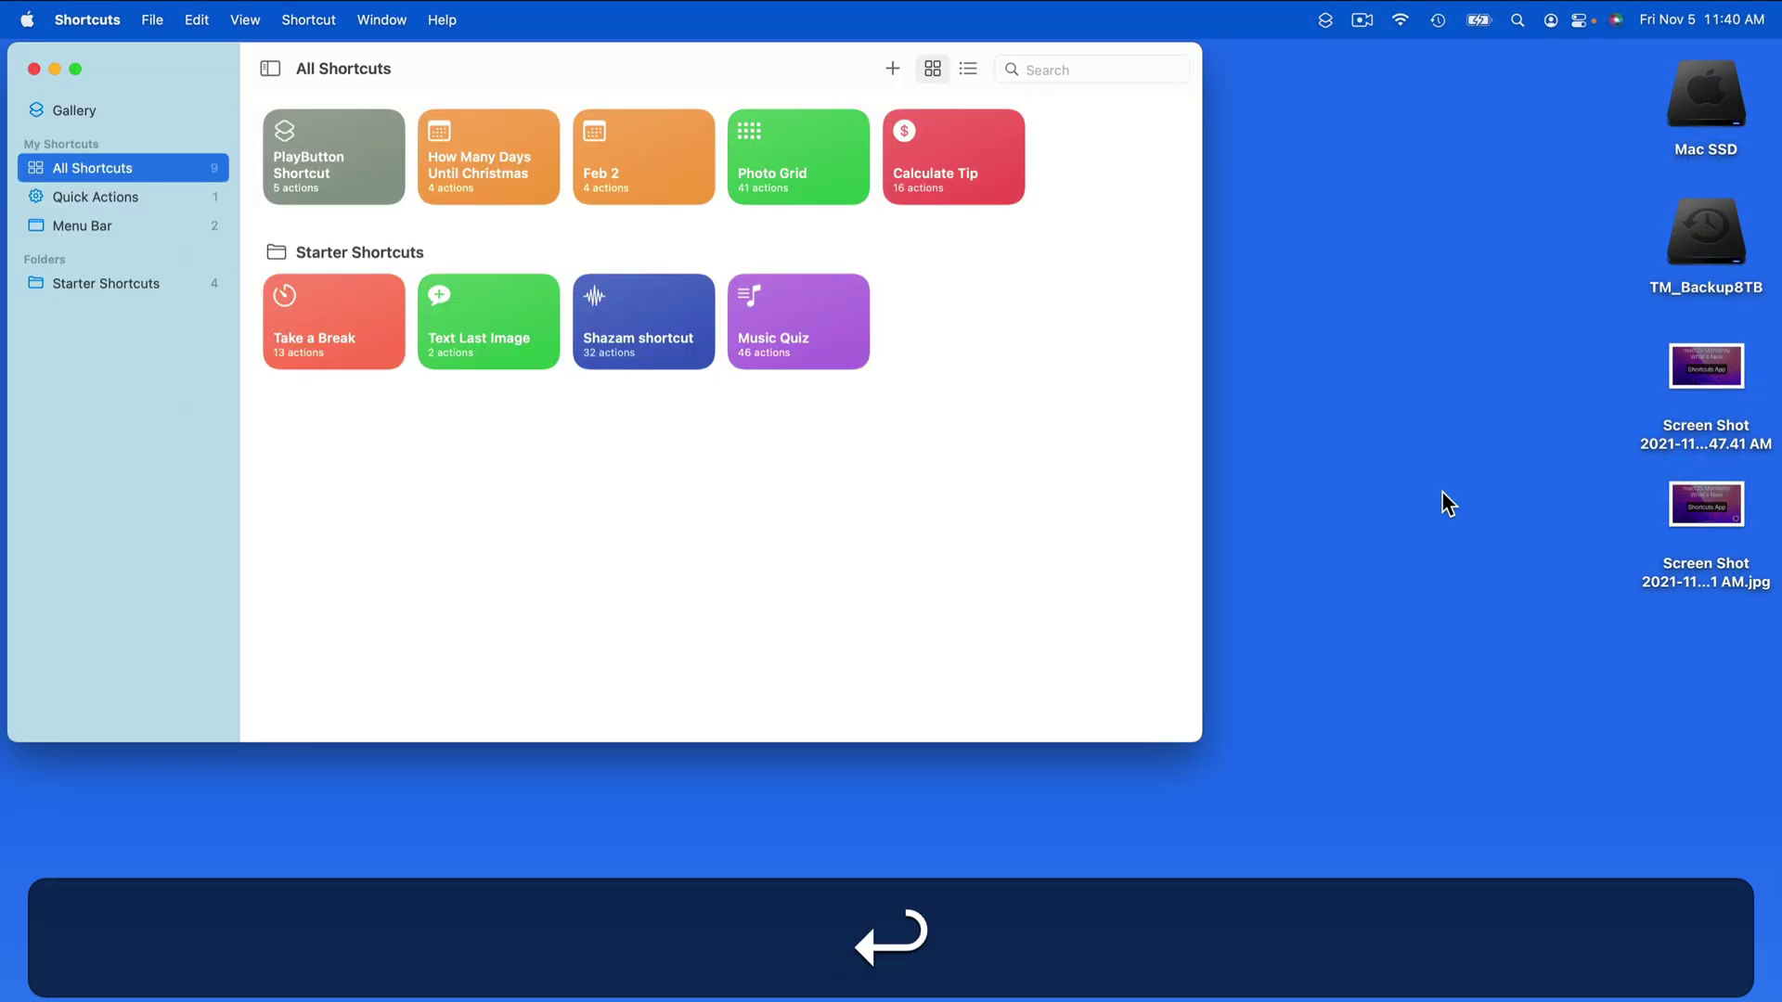
pyautogui.doubleClick(342, 158)
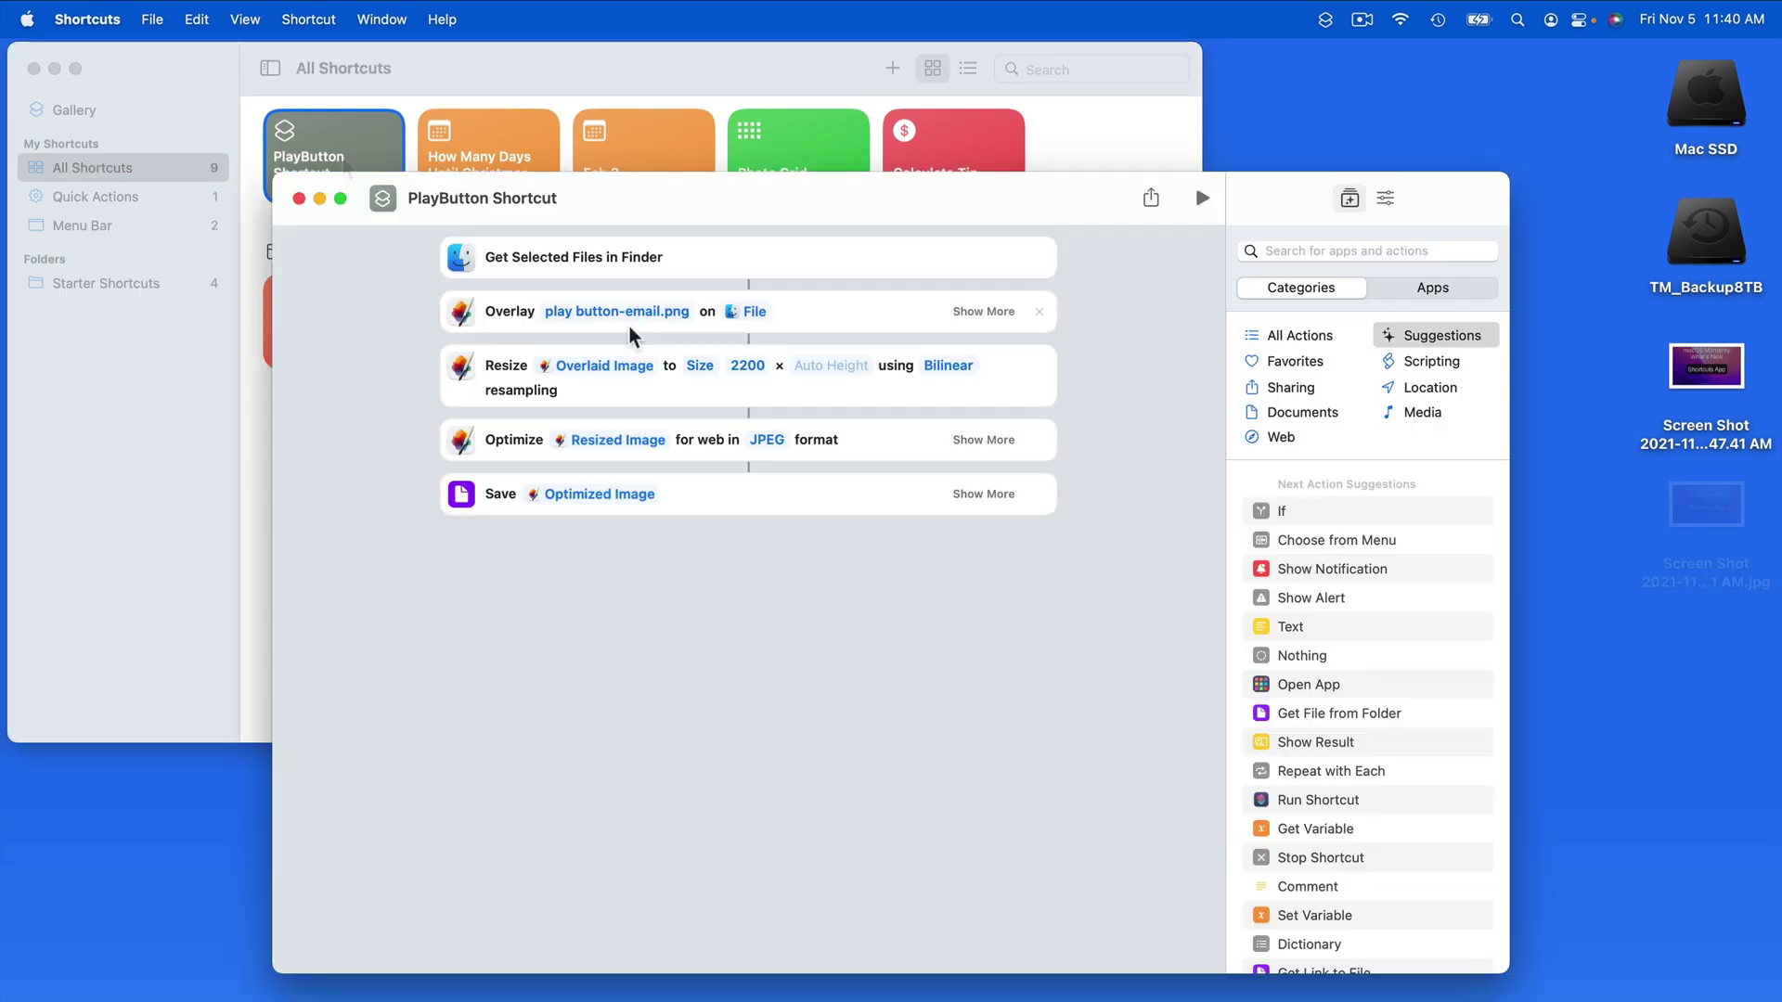
pyautogui.click(984, 311)
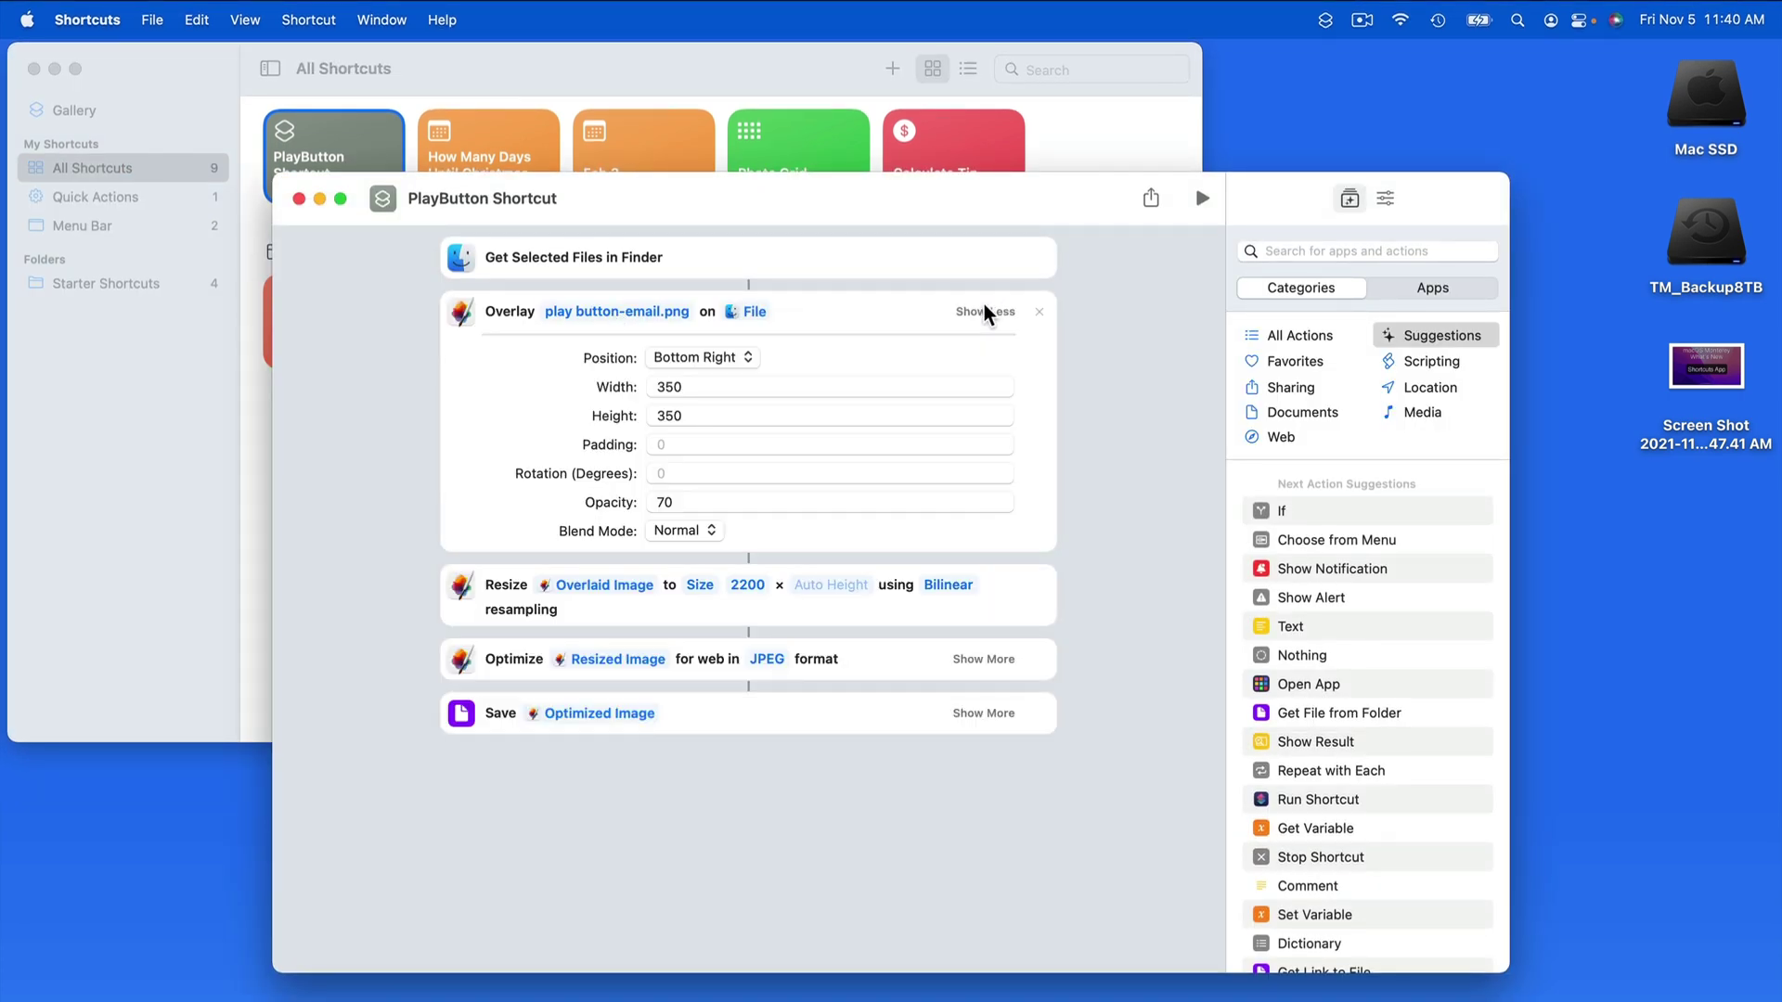
pyautogui.click(707, 357)
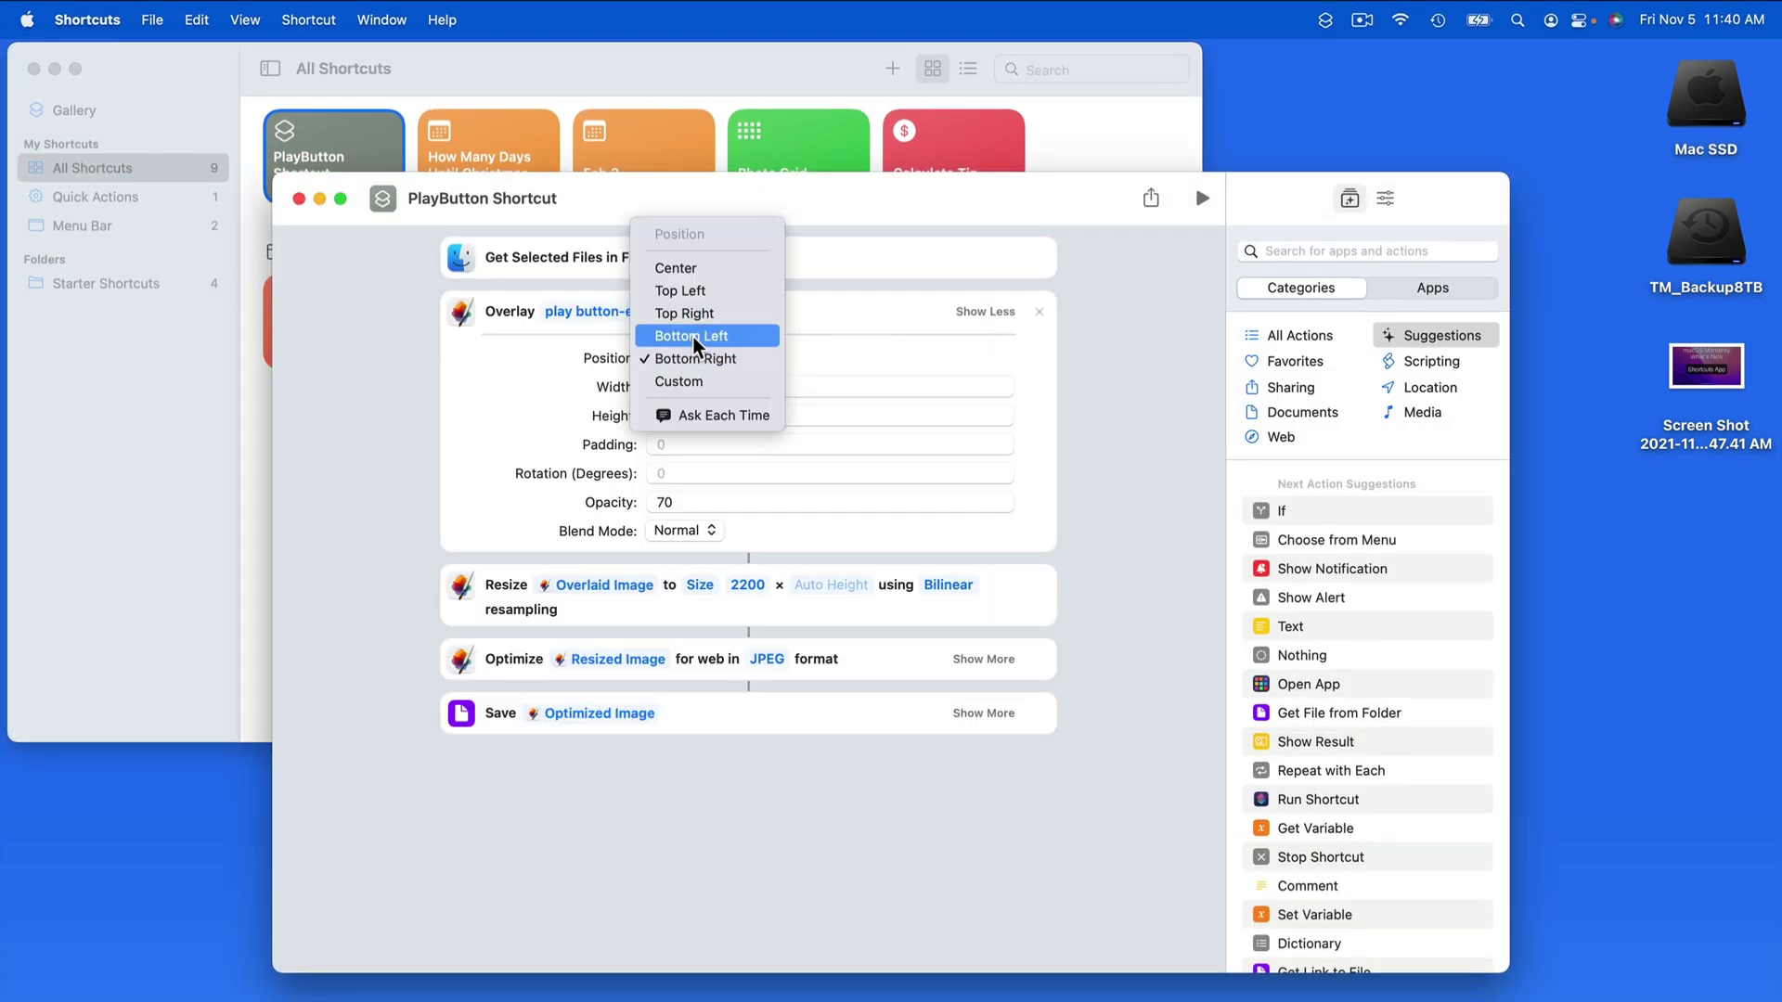
pyautogui.click(686, 334)
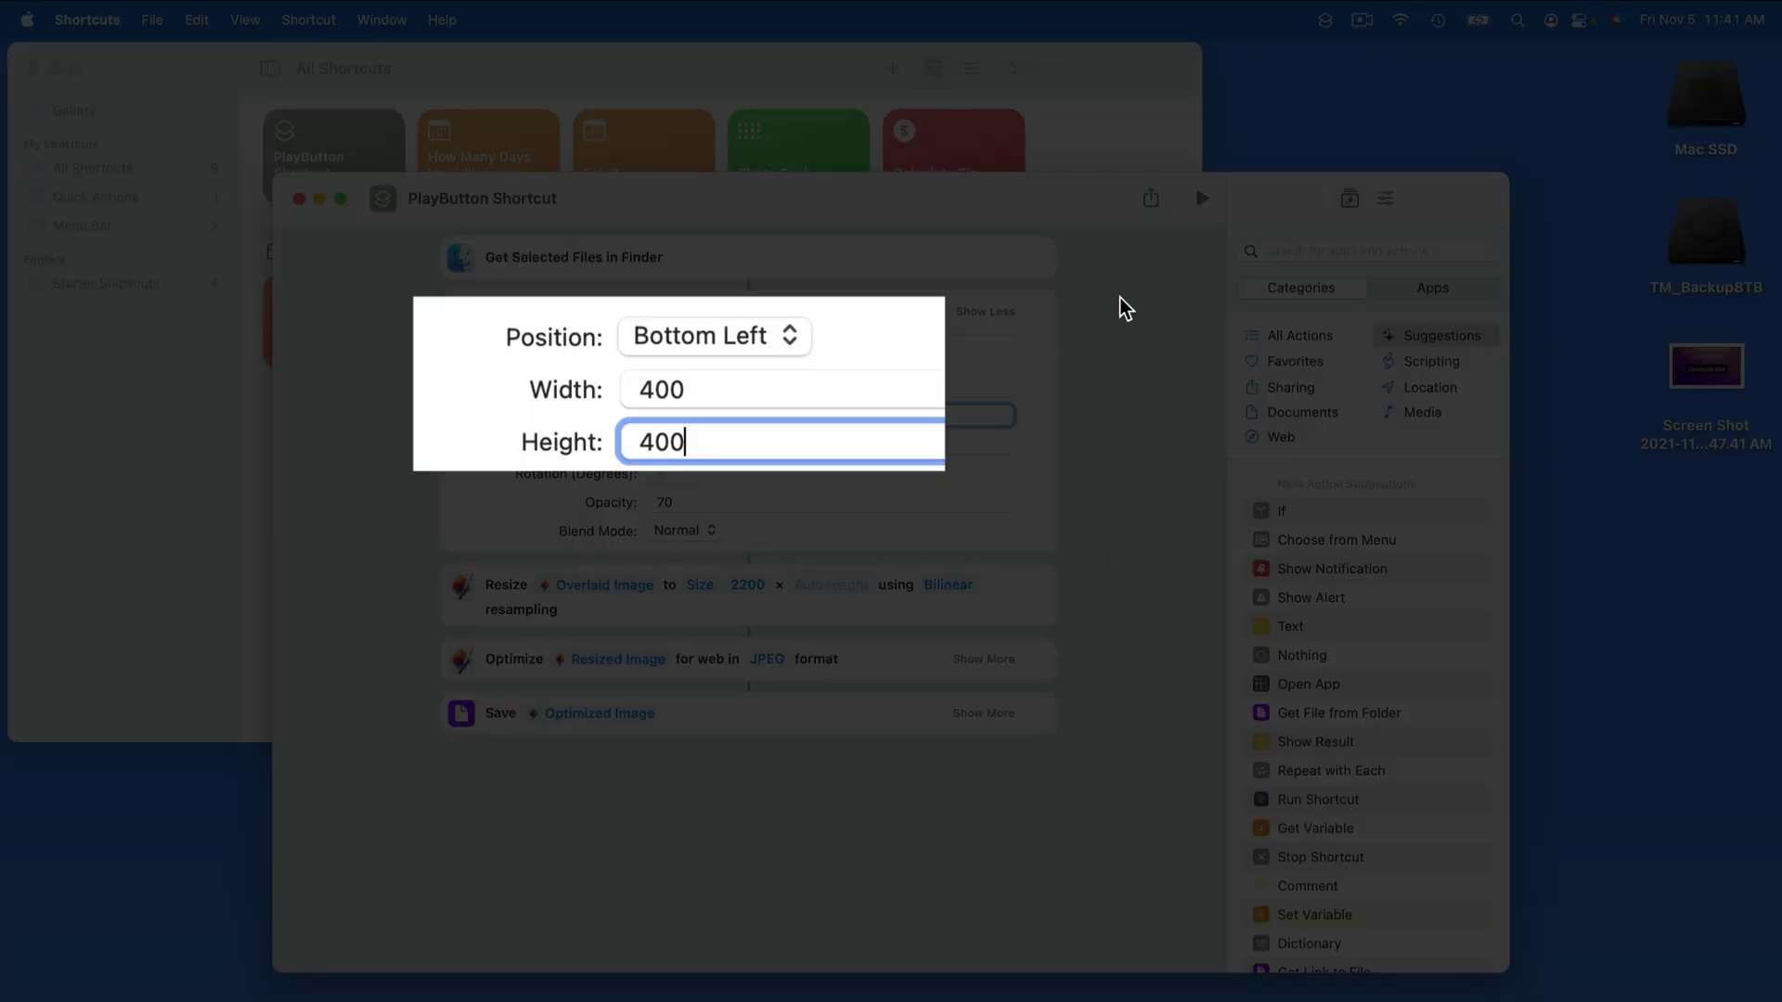
pyautogui.click(299, 198)
# Step: Rerun PlayButton Shortcut on the desktop screenshot and save the bottom-left JPEG to Desktop
pyautogui.click(33, 69)
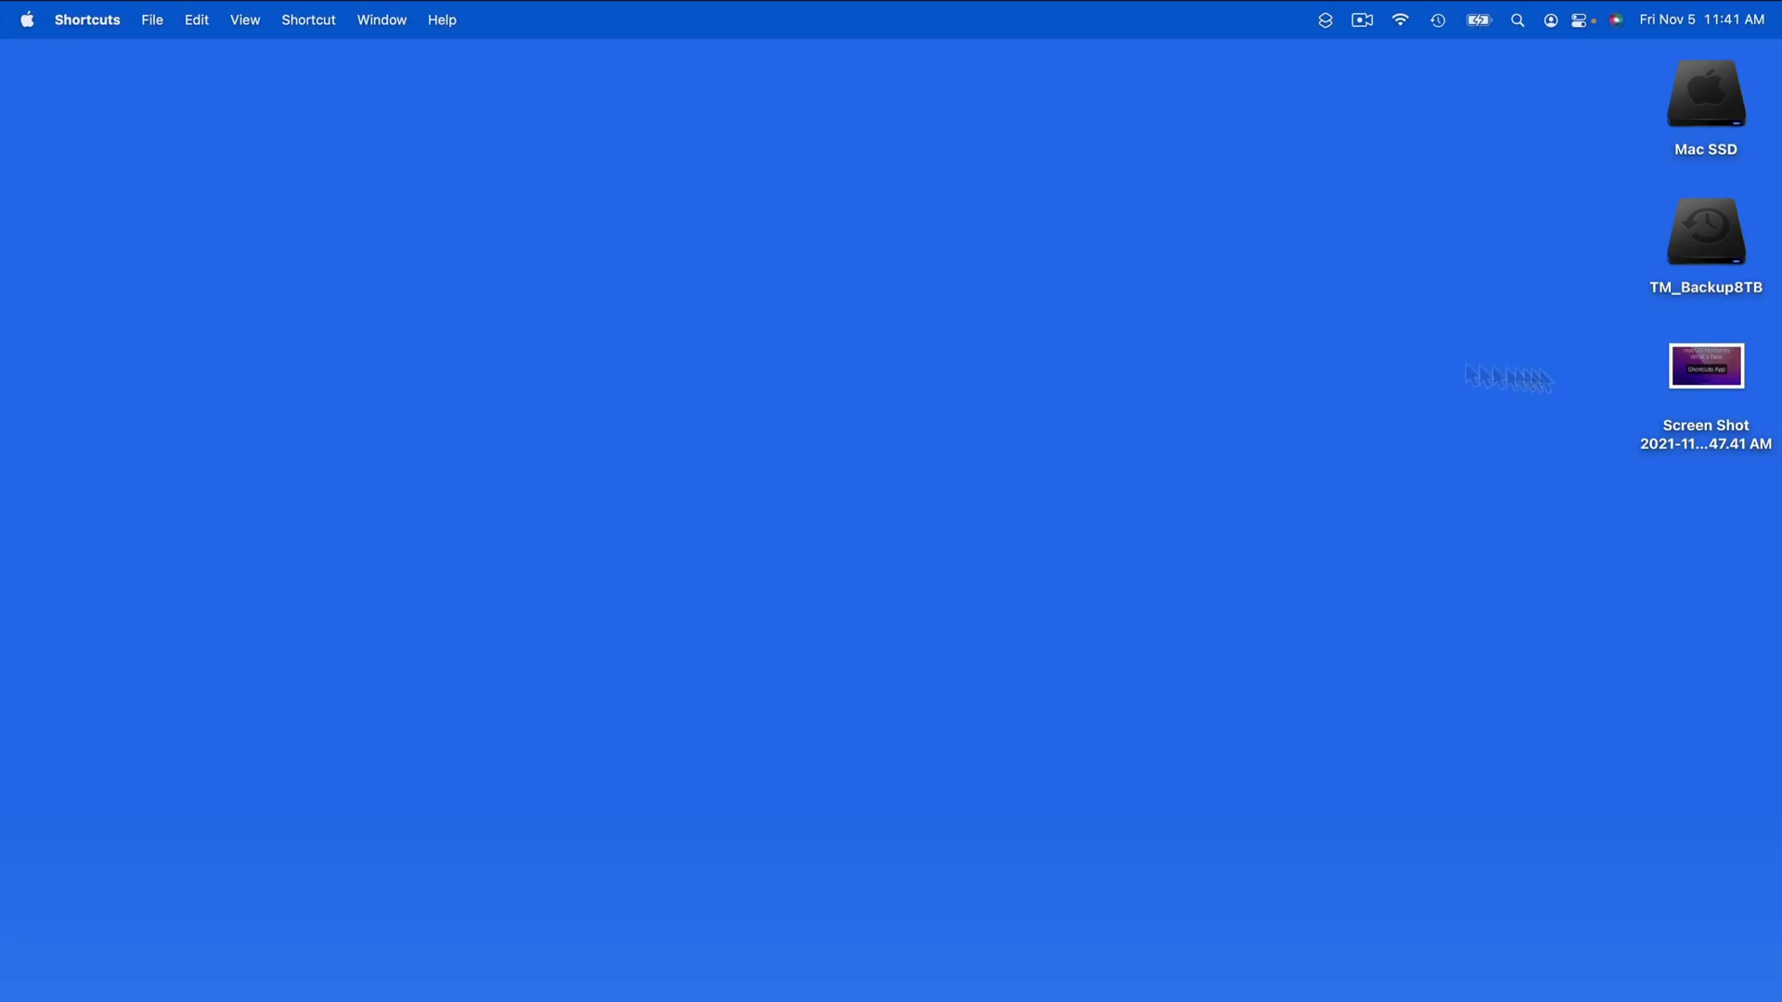
pyautogui.click(1688, 360)
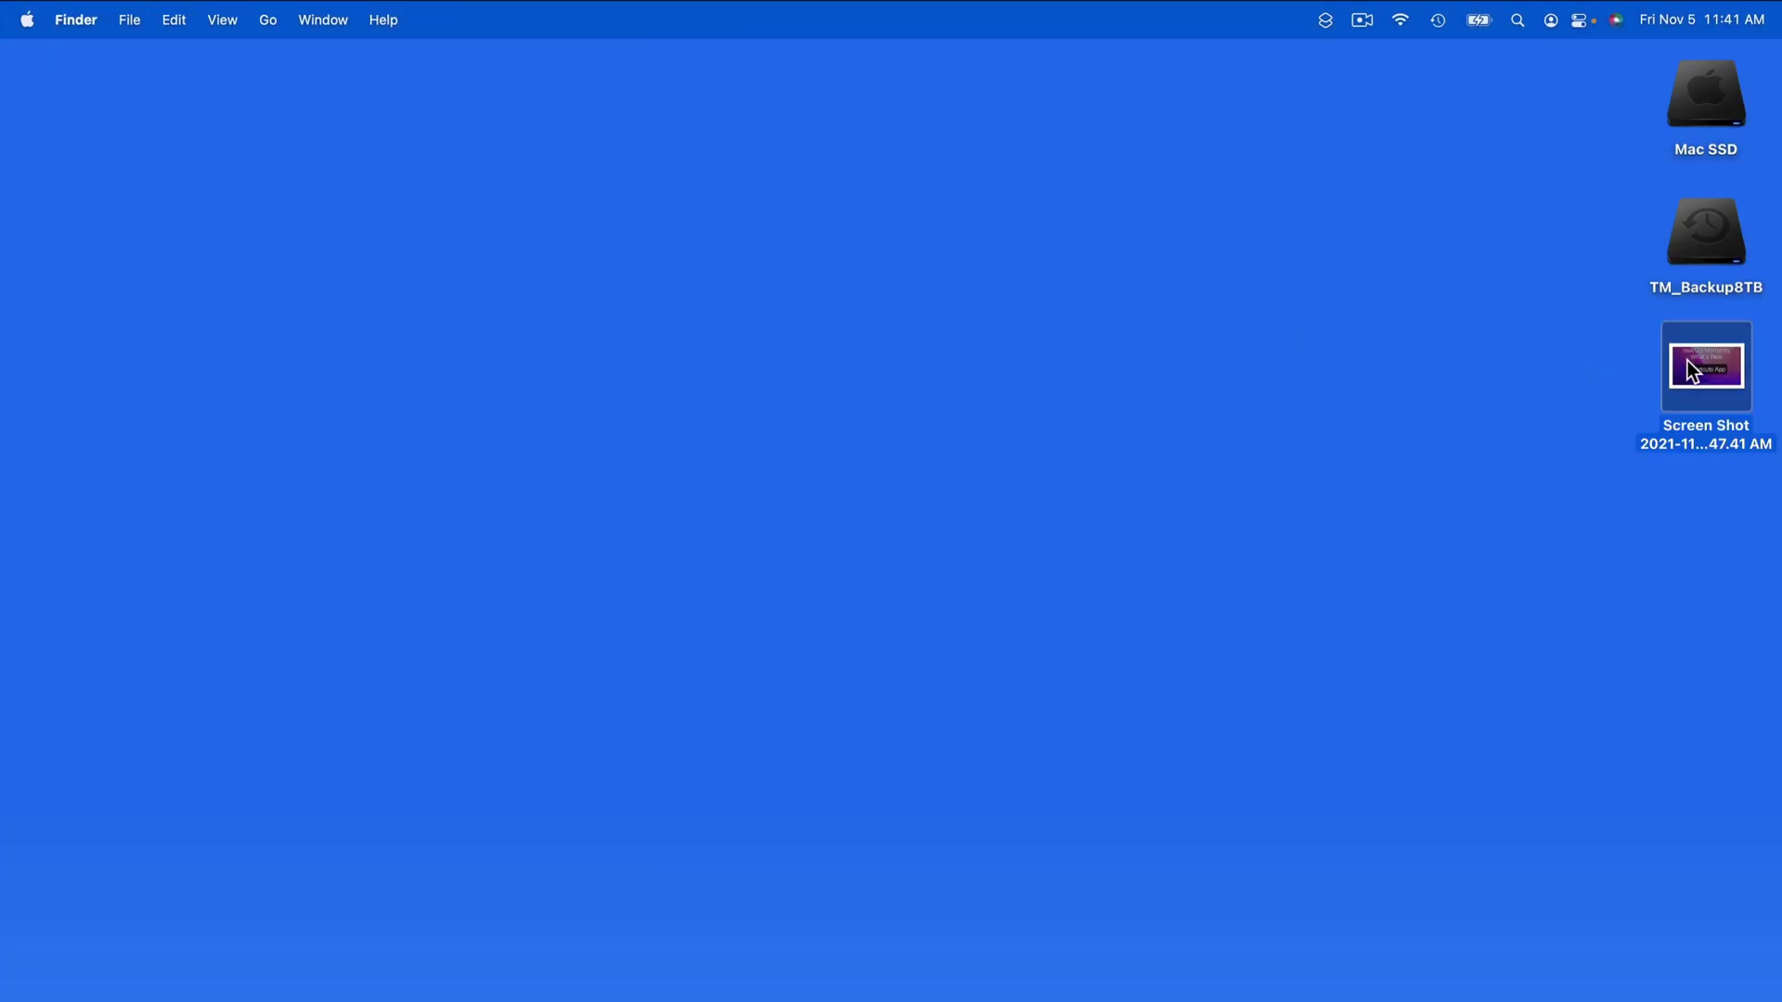
pyautogui.click(1325, 19)
pyautogui.click(1339, 68)
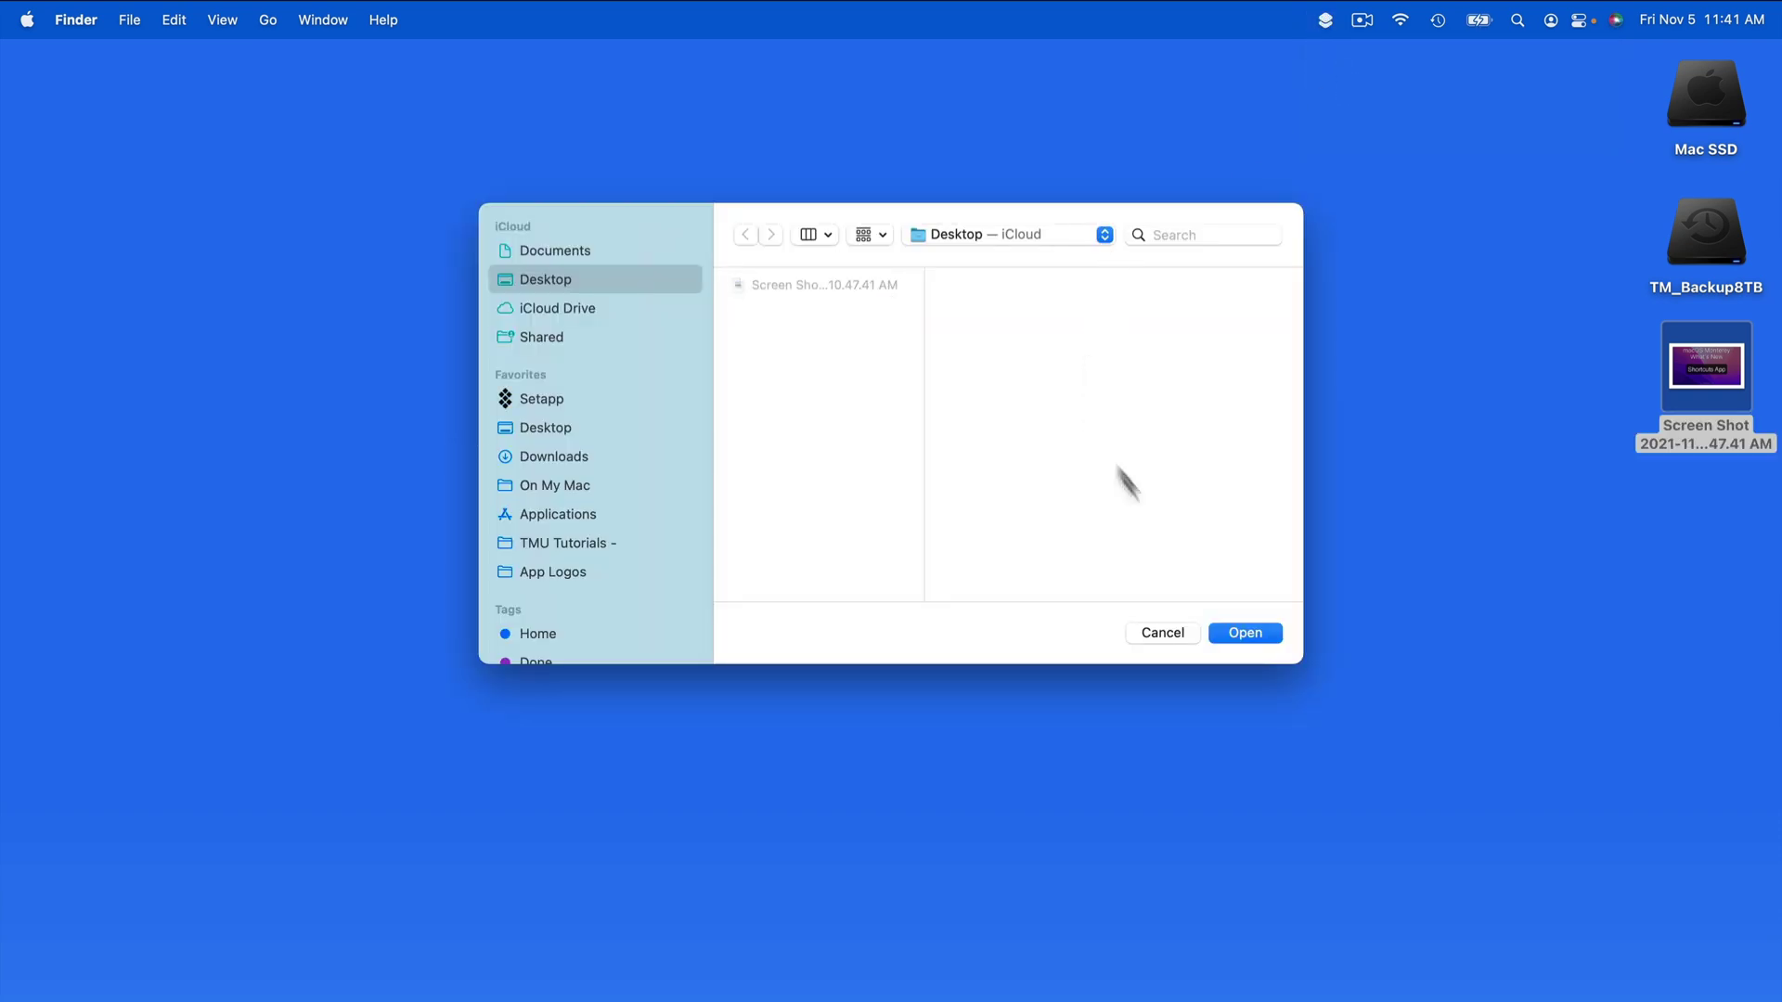
pyautogui.click(1245, 633)
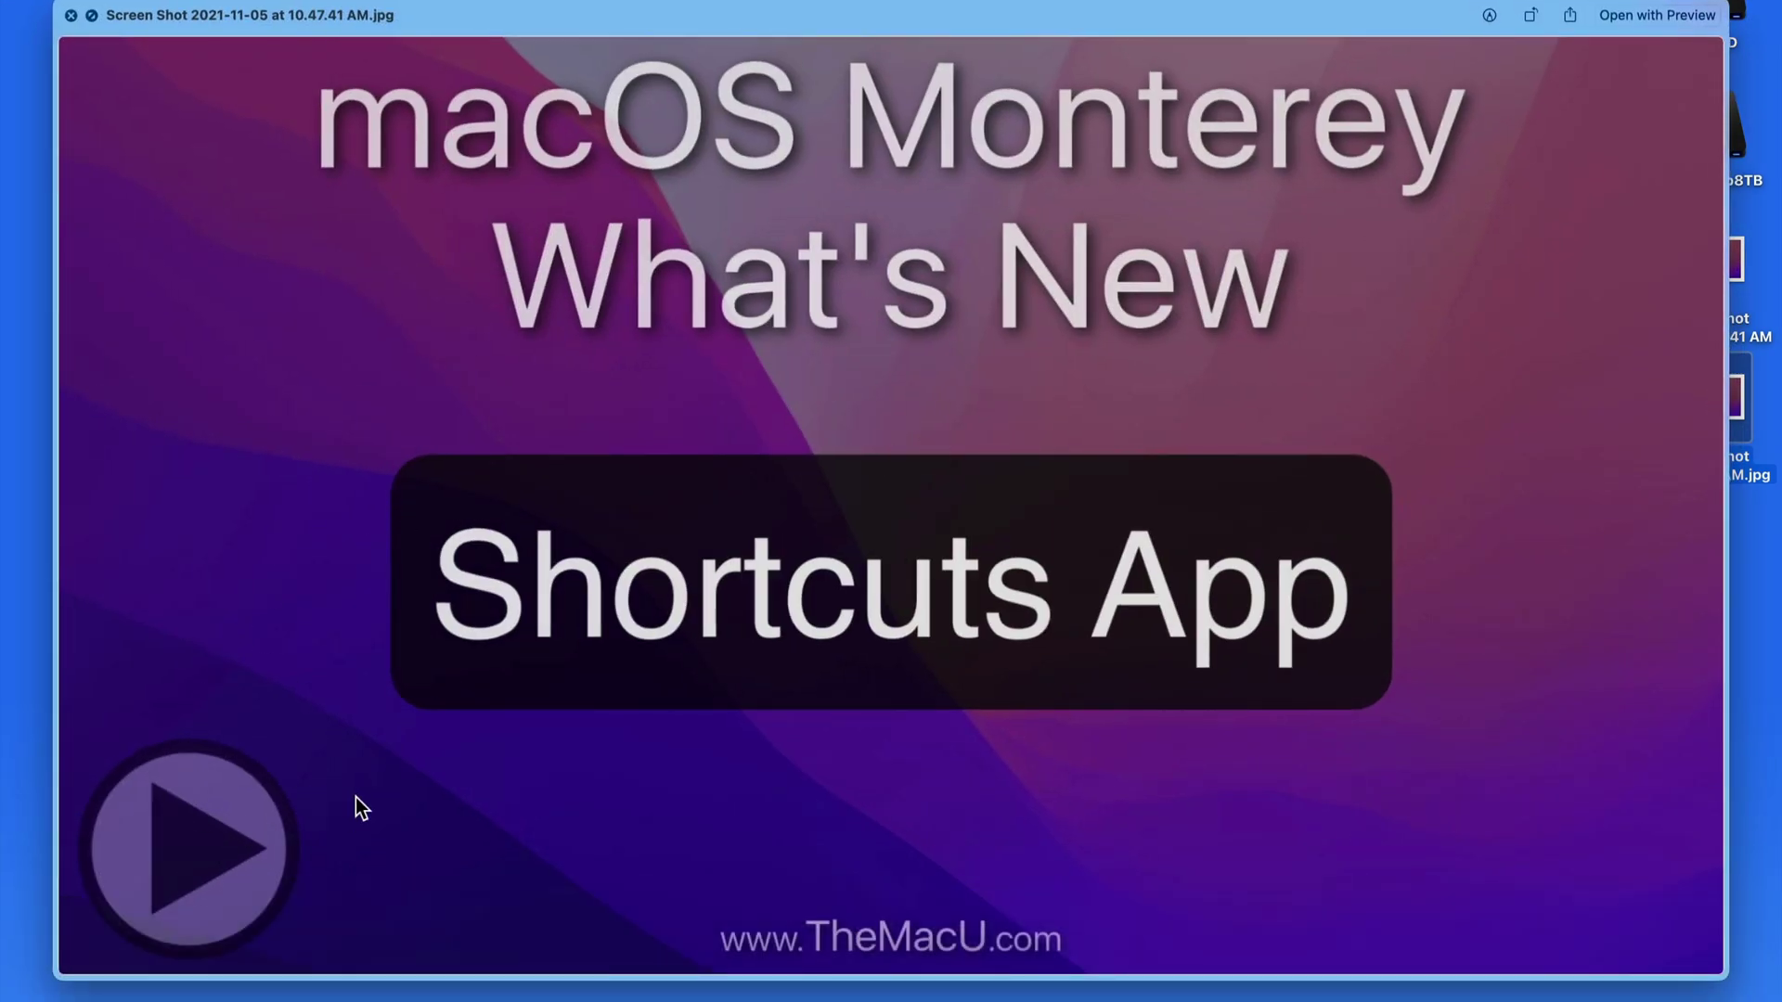
pyautogui.press('space')
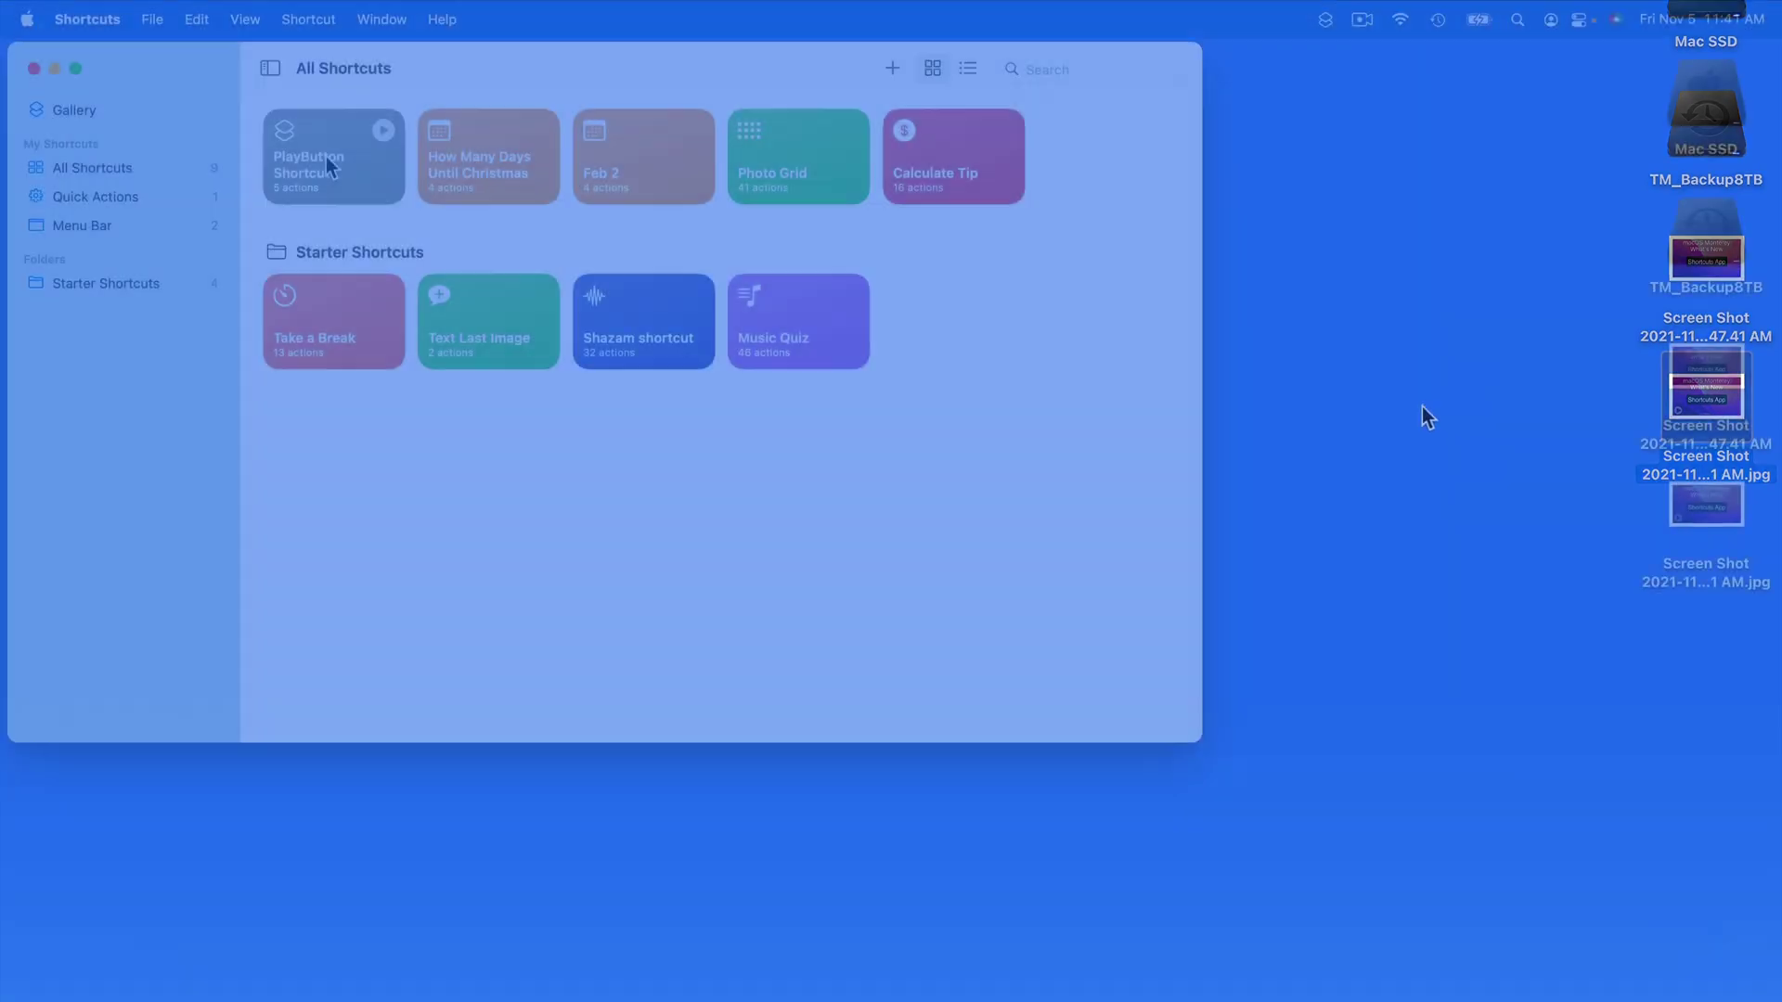
# Step: Browse PlayButton Shortcut's suggested and Documents actions, then switch to the Gallery
pyautogui.doubleClick(326, 167)
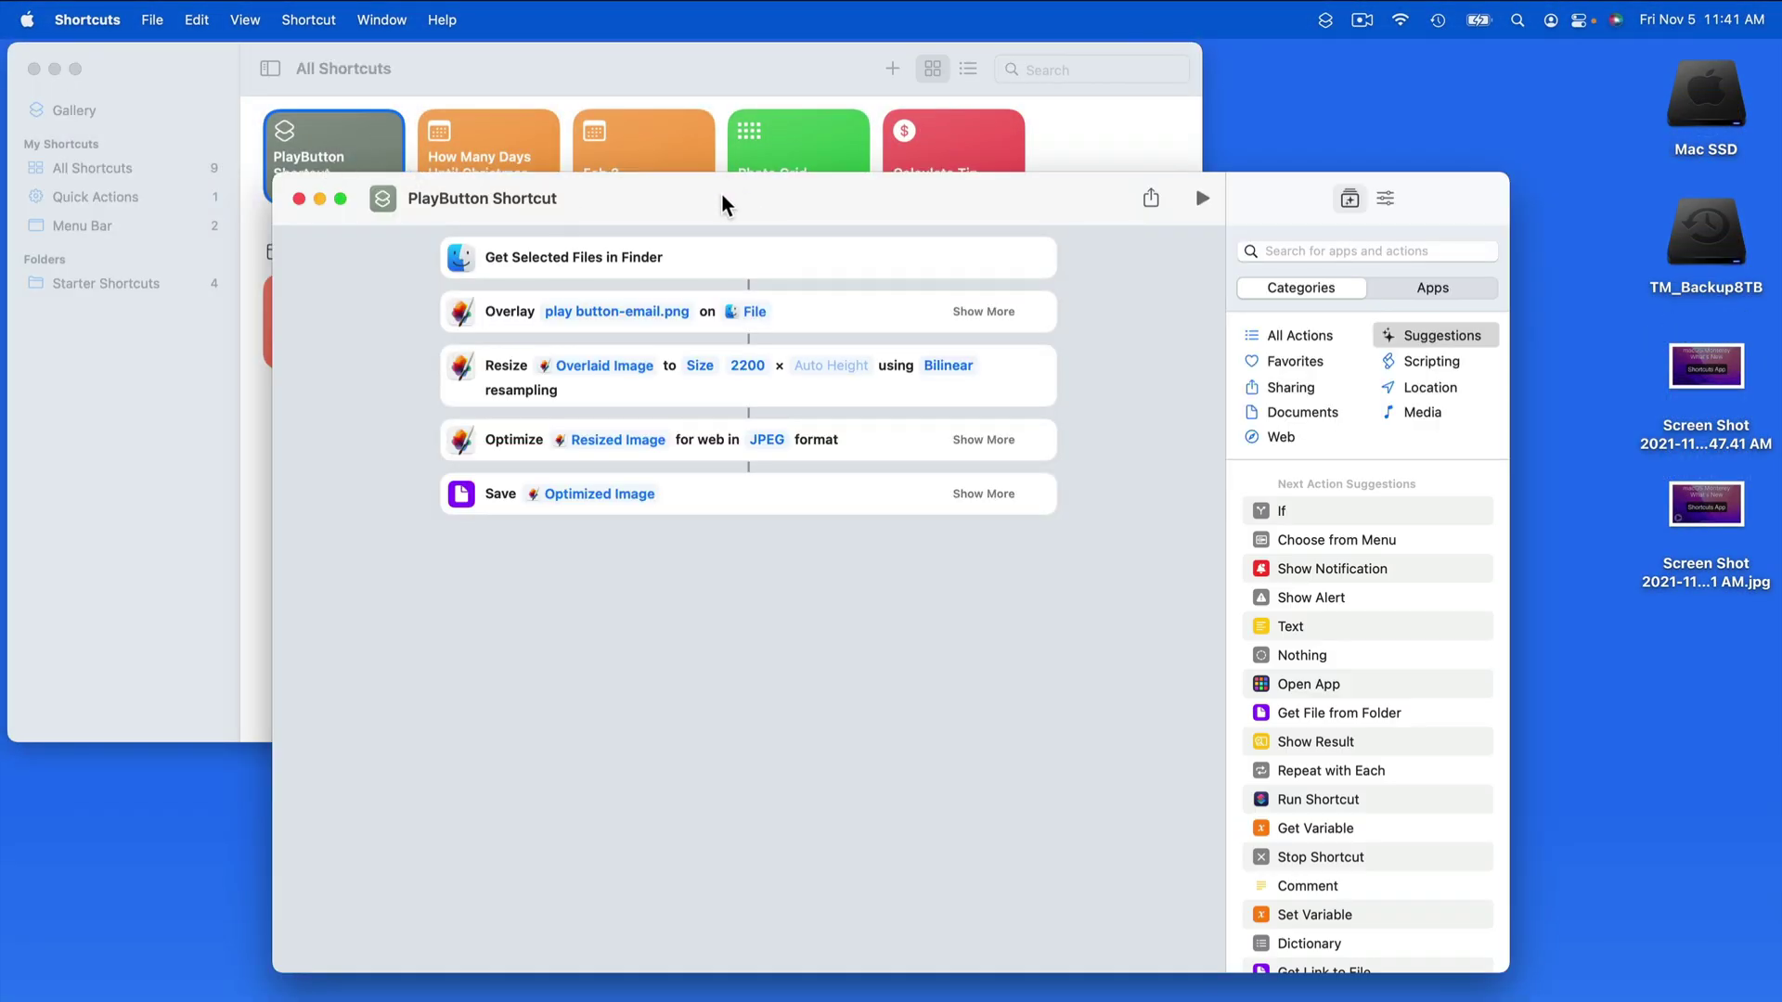
pyautogui.scroll(-5, 1379, 583)
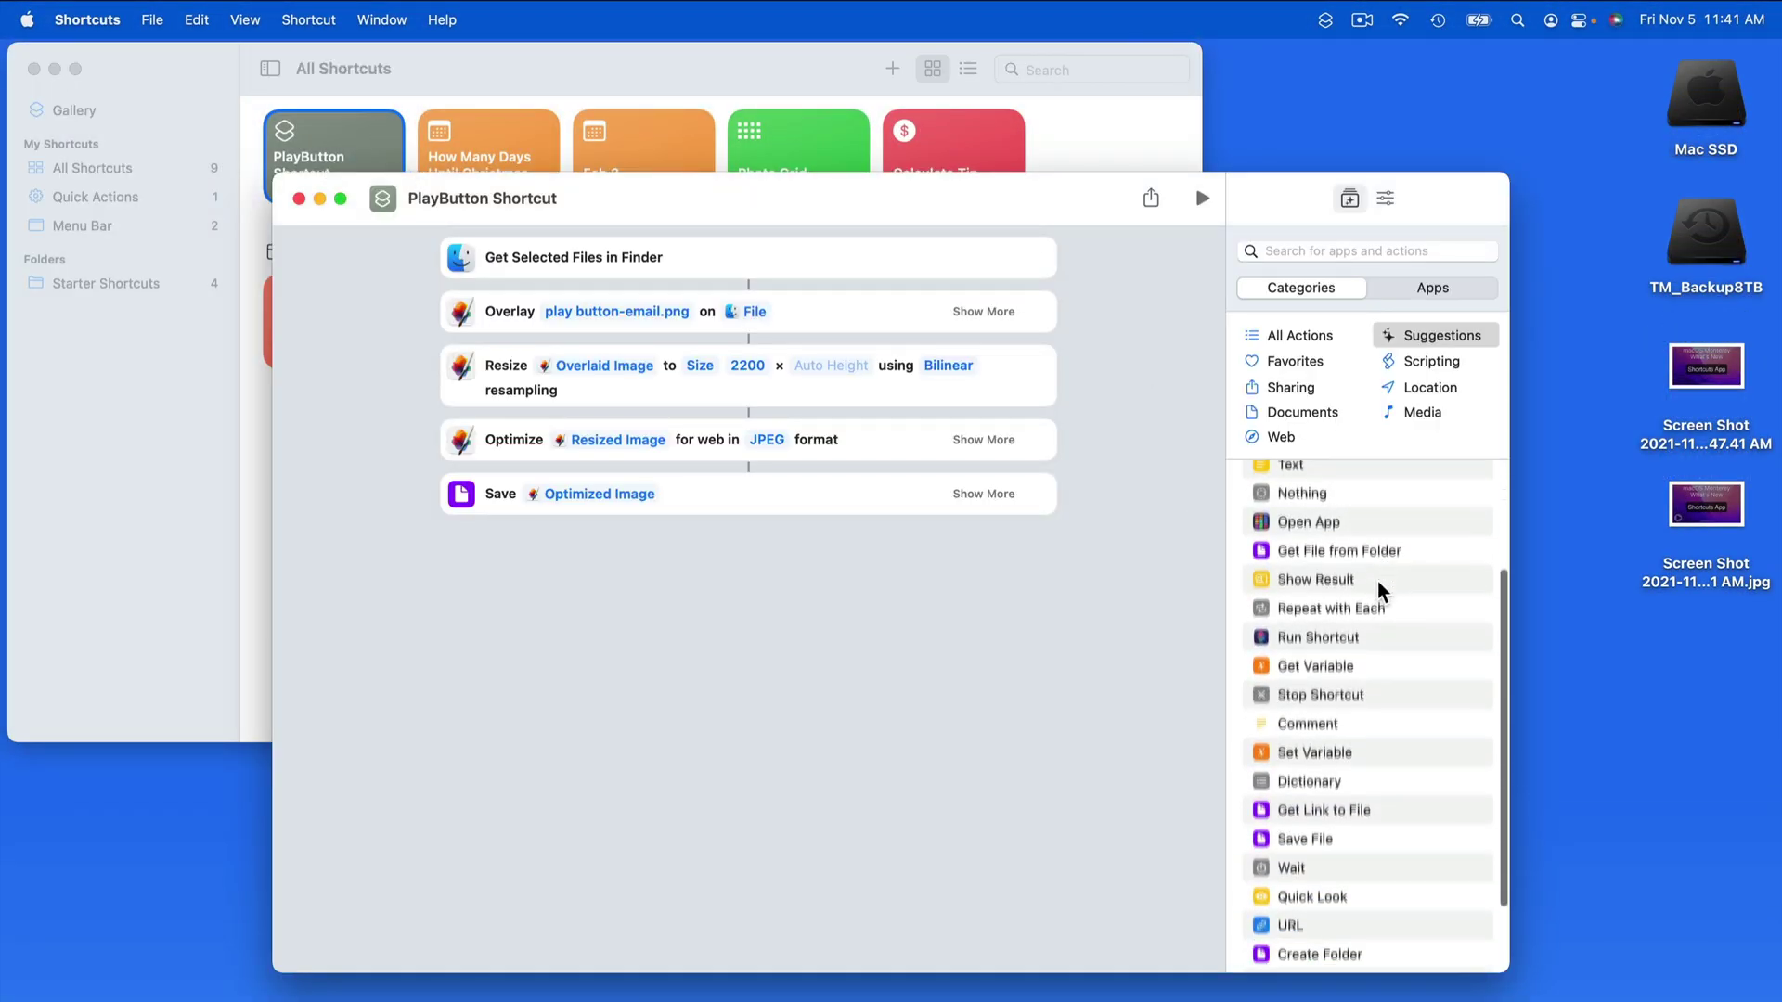
pyautogui.scroll(5, 1381, 590)
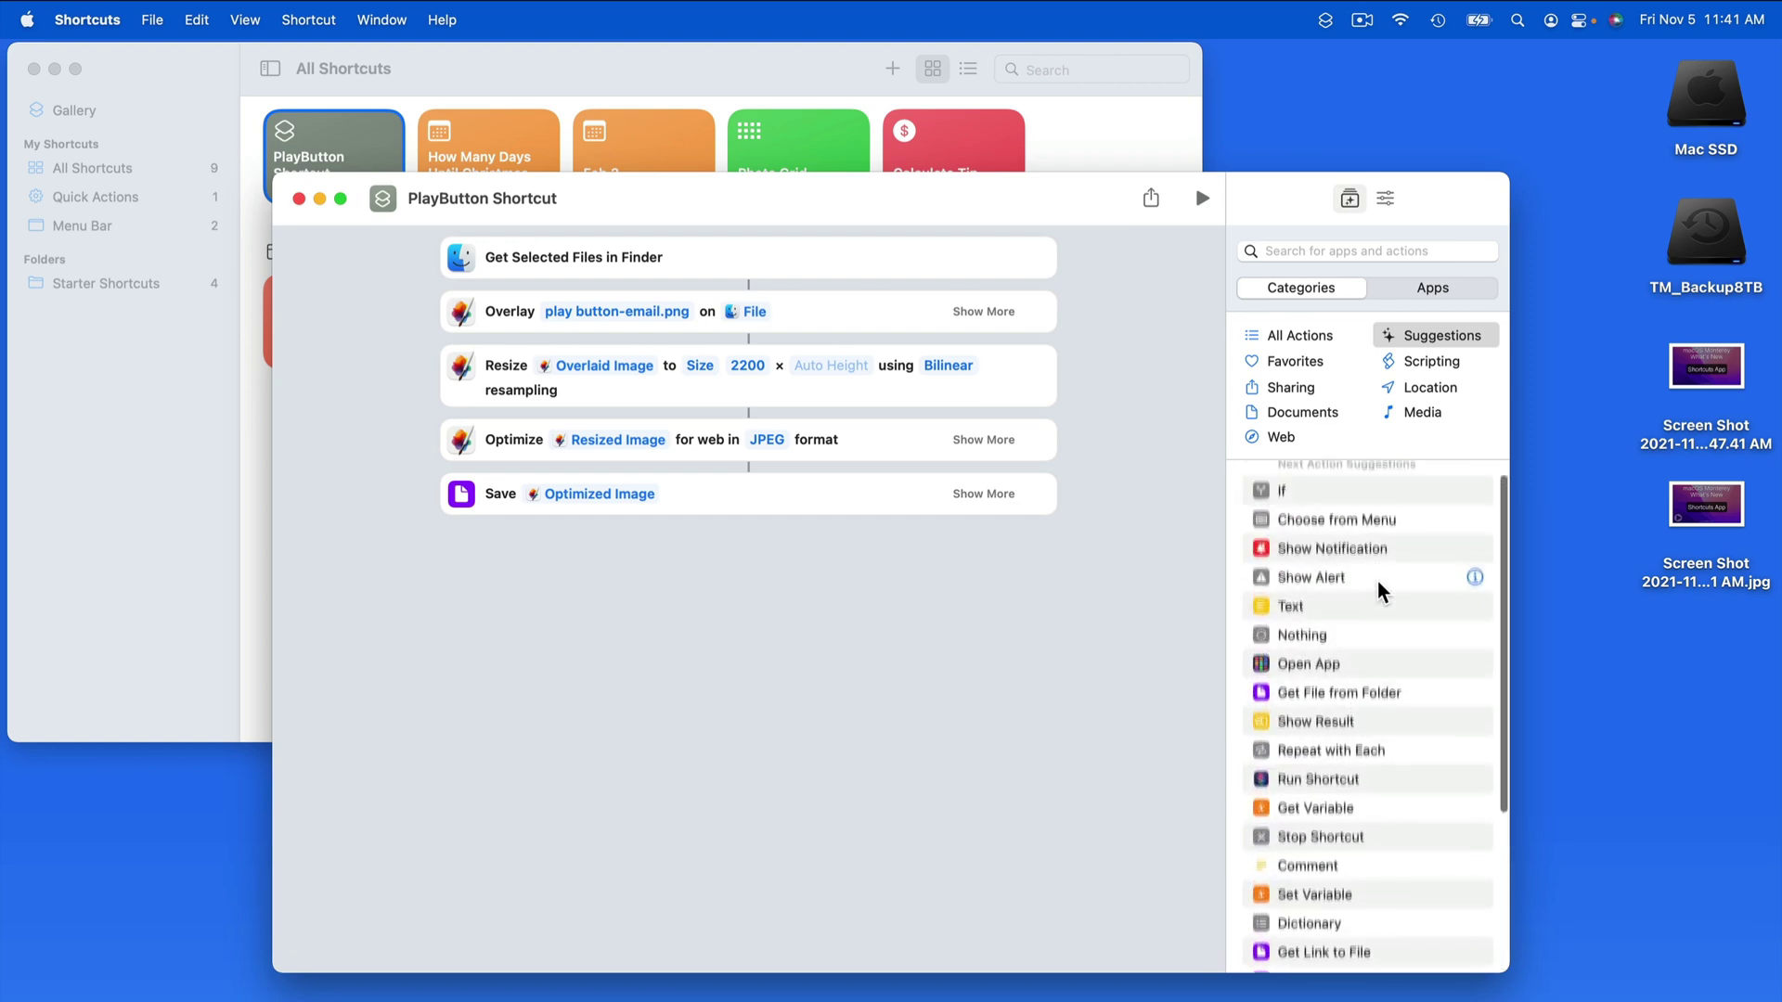
pyautogui.click(1303, 412)
pyautogui.scroll(5, 1374, 706)
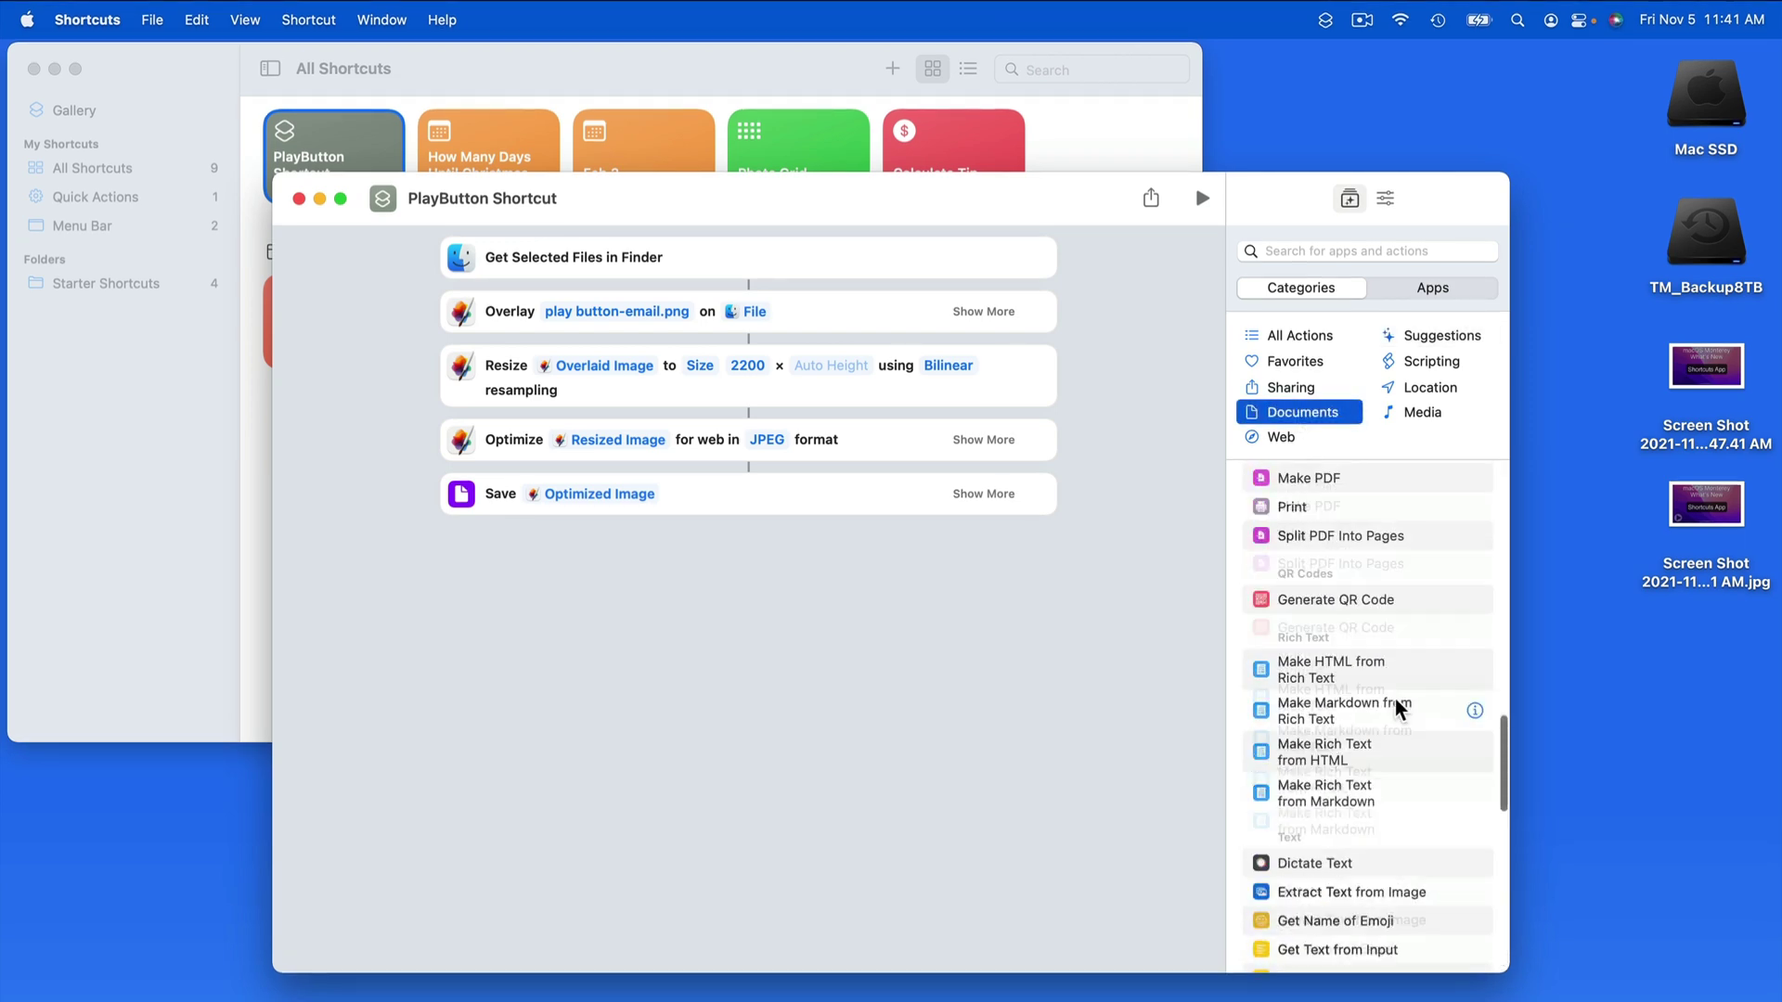
pyautogui.click(298, 199)
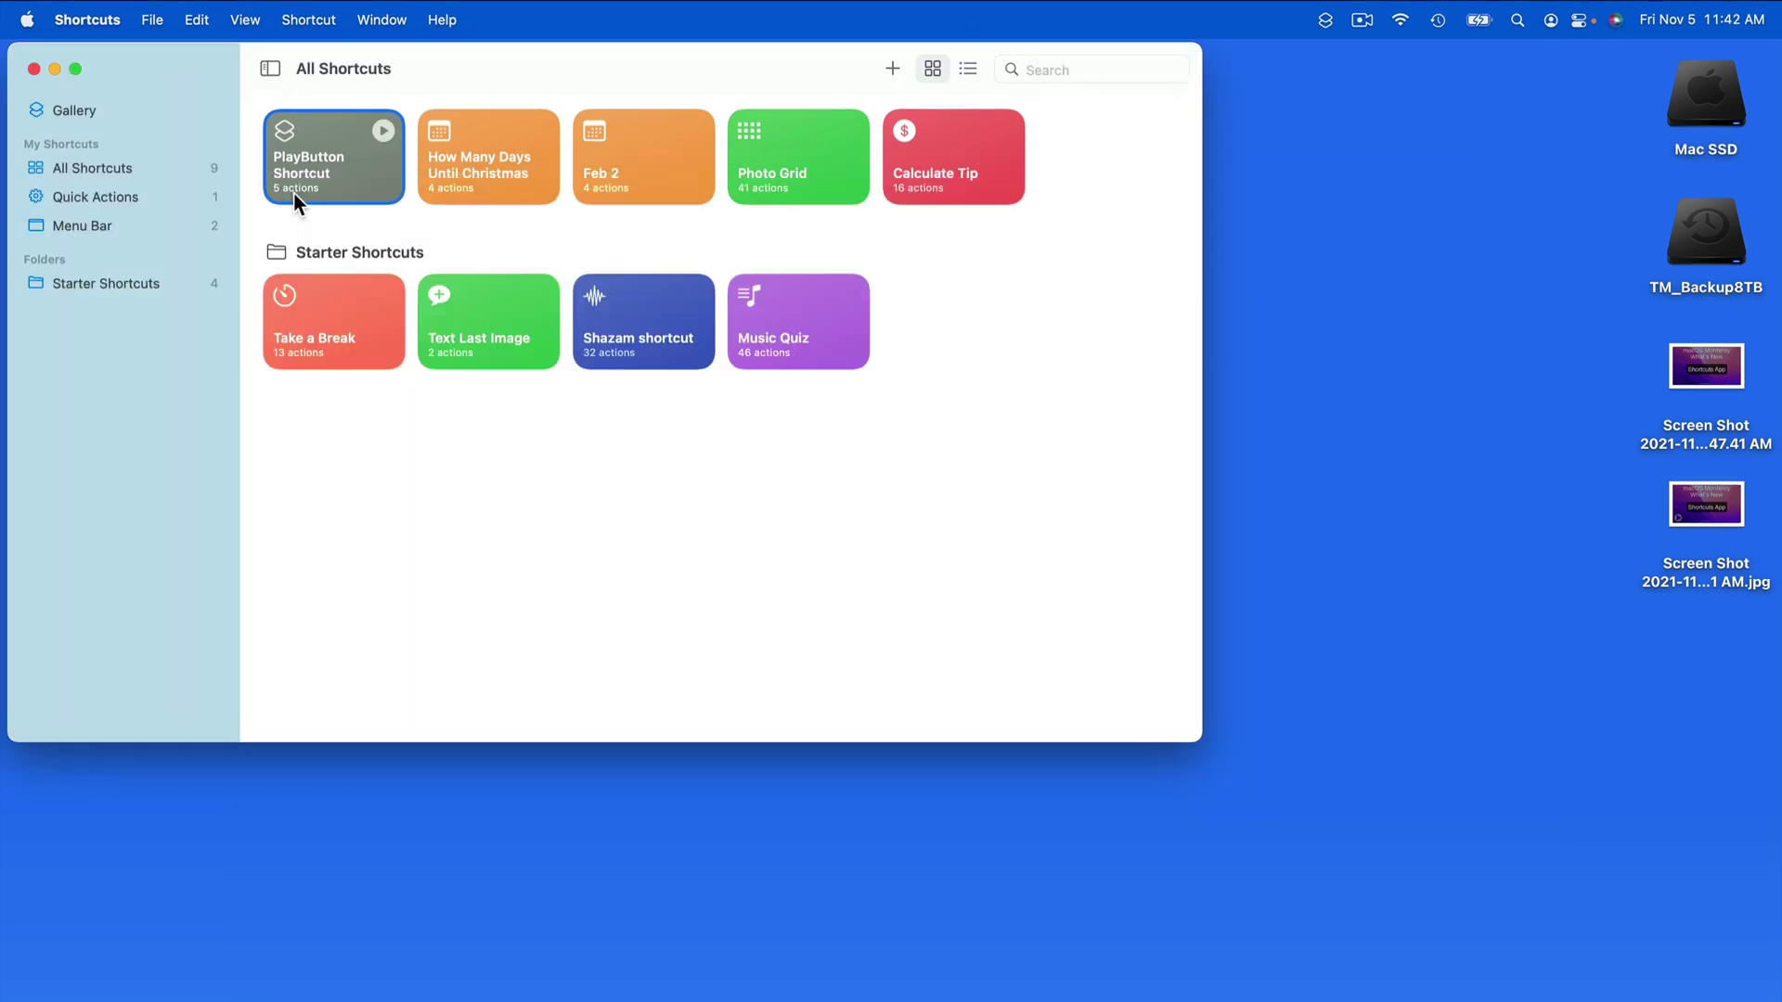
pyautogui.click(98, 108)
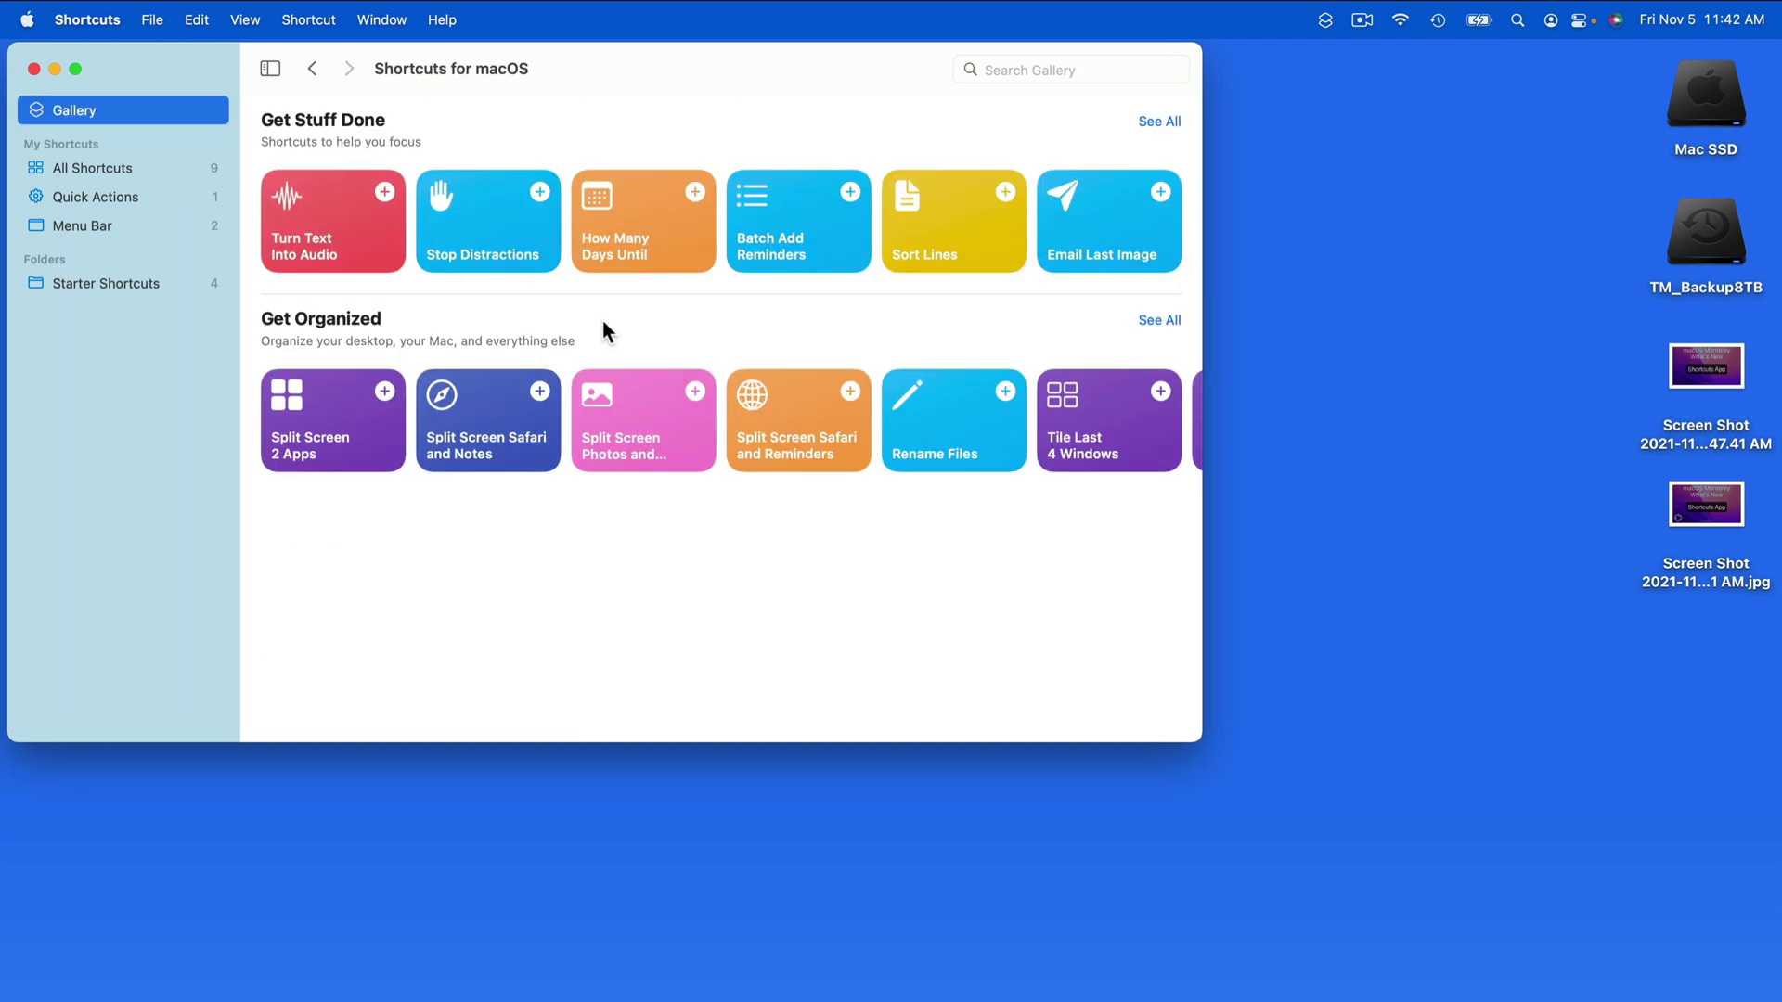